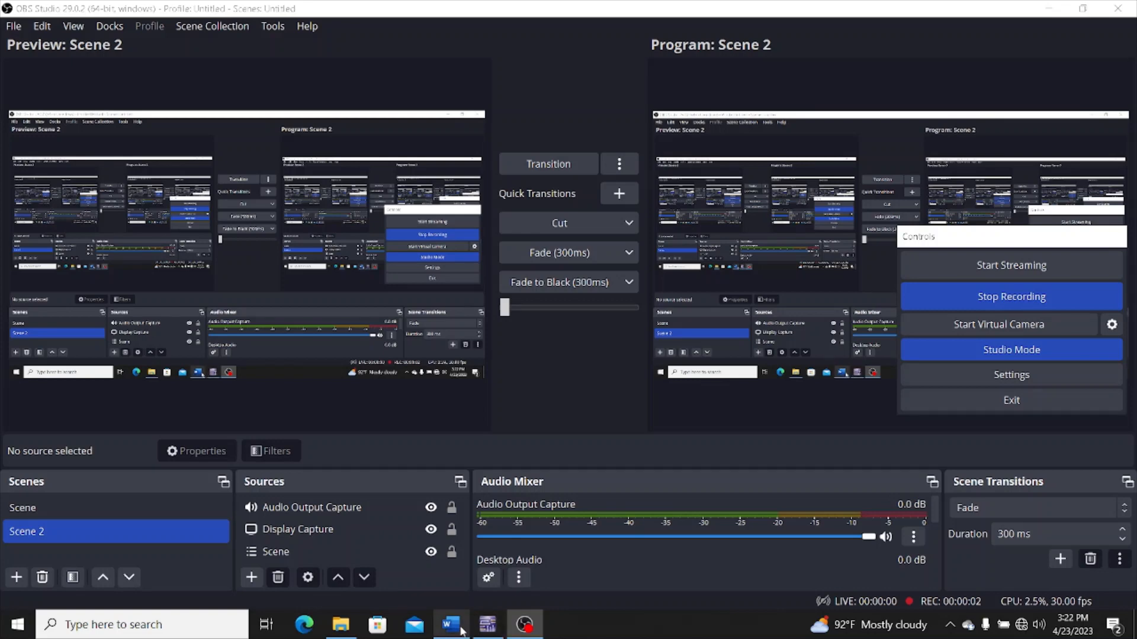
Bring up Multisim and the Word document side by side and look through the document's circuit diagrams, returning to Circuit 1
{"action": "left_click", "coordinate": [488, 629]}
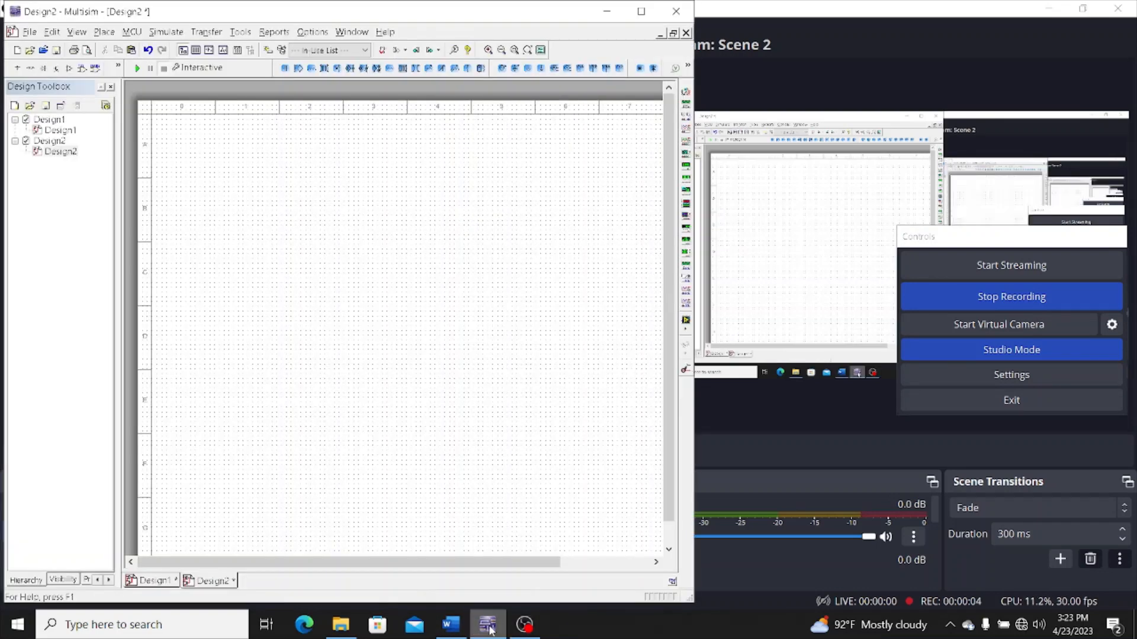
{"action": "left_click", "coordinate": [450, 630]}
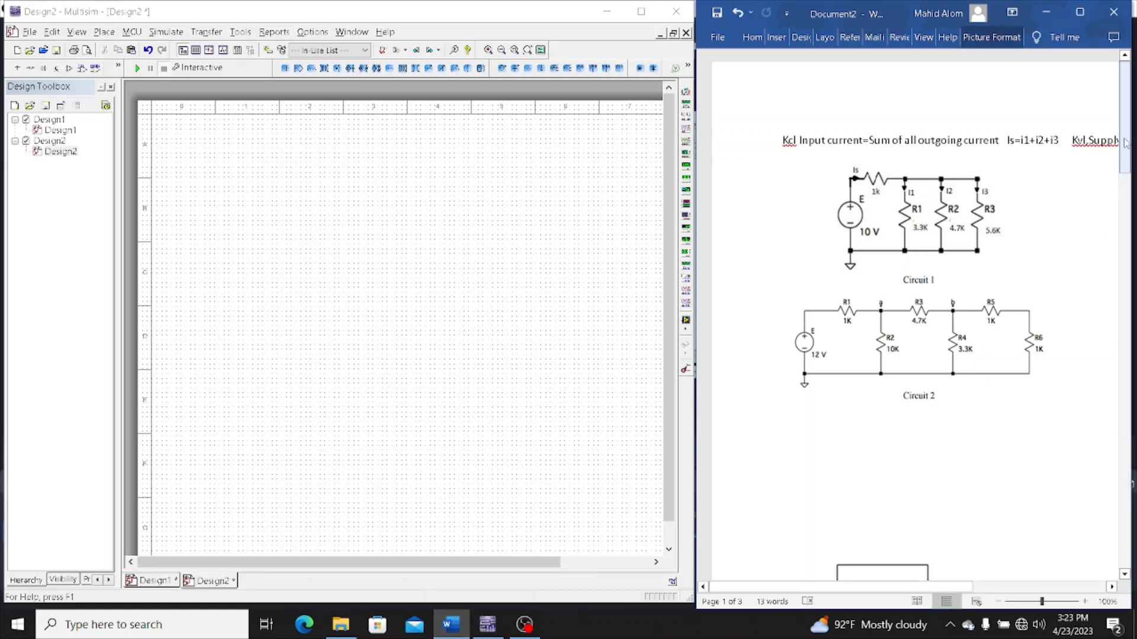
{"action": "left_click_drag", "start_coordinate": [1126, 160], "coordinate": [1131, 266]}
{"action": "left_click_drag", "start_coordinate": [1125, 221], "coordinate": [1125, 269]}
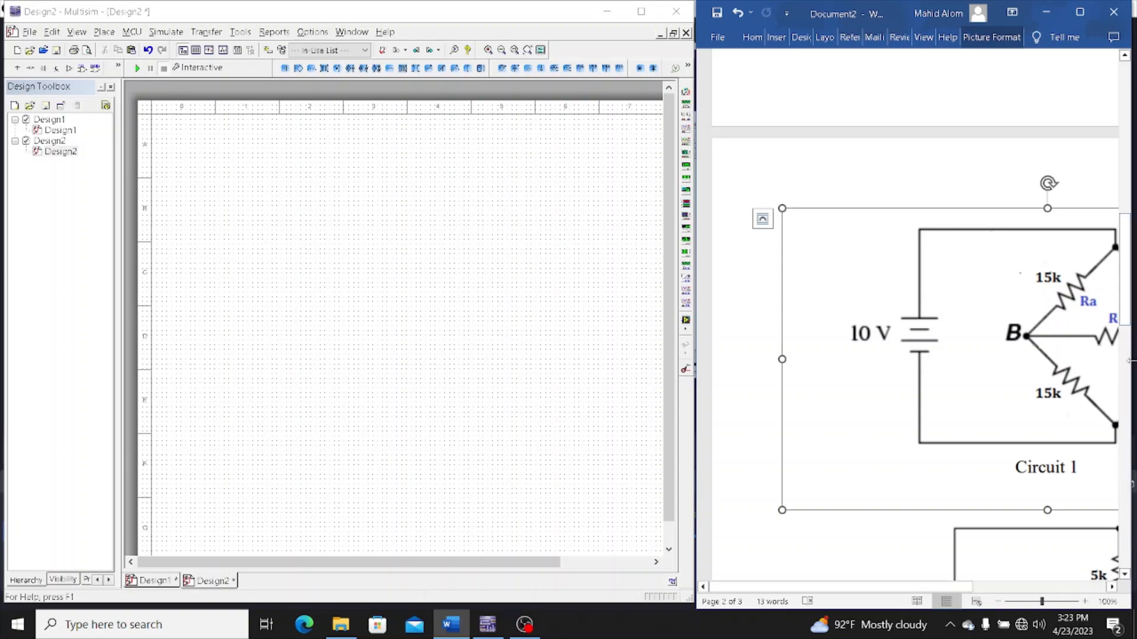
{"action": "left_click_drag", "start_coordinate": [1125, 299], "coordinate": [1125, 146]}
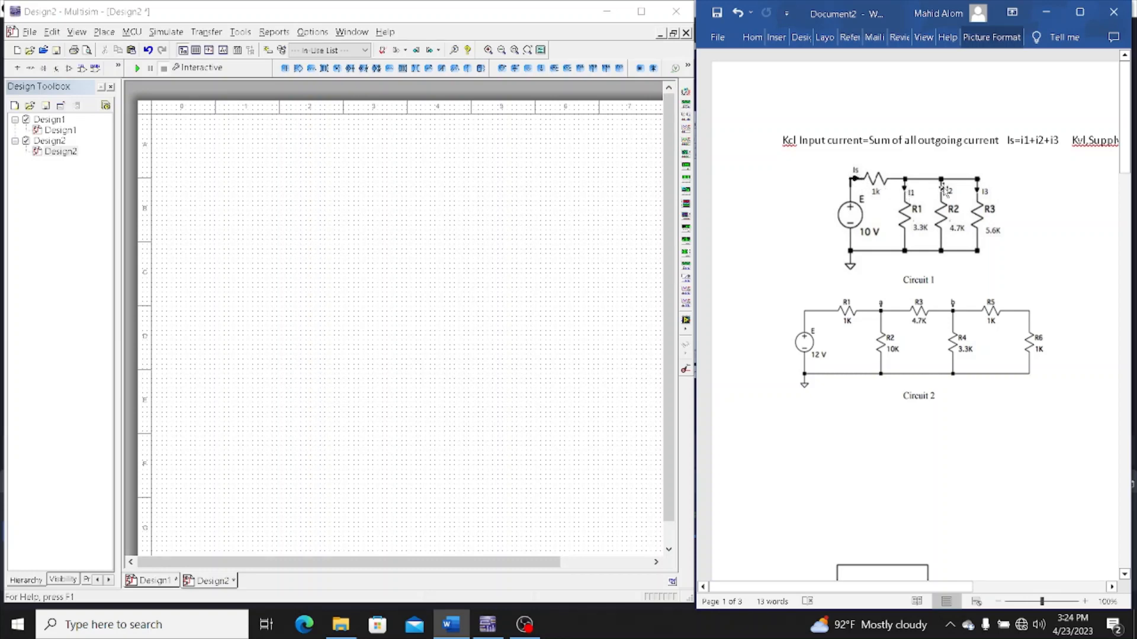
{"action": "left_click_drag", "start_coordinate": [1124, 154], "coordinate": [1125, 172]}
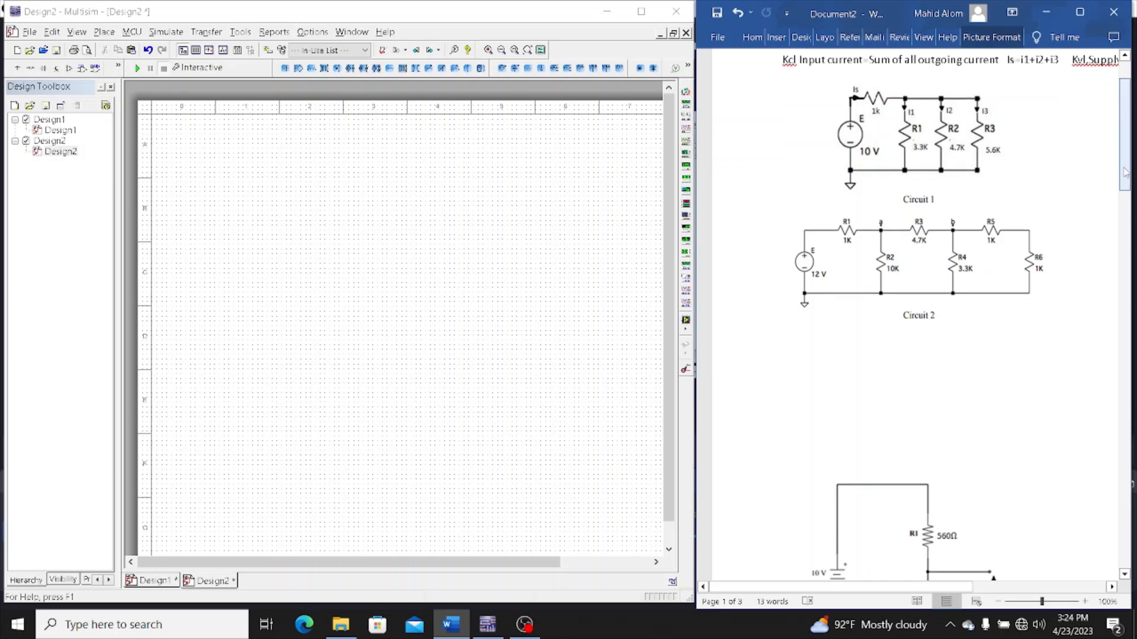
{"action": "left_click_drag", "start_coordinate": [1125, 171], "coordinate": [1125, 172]}
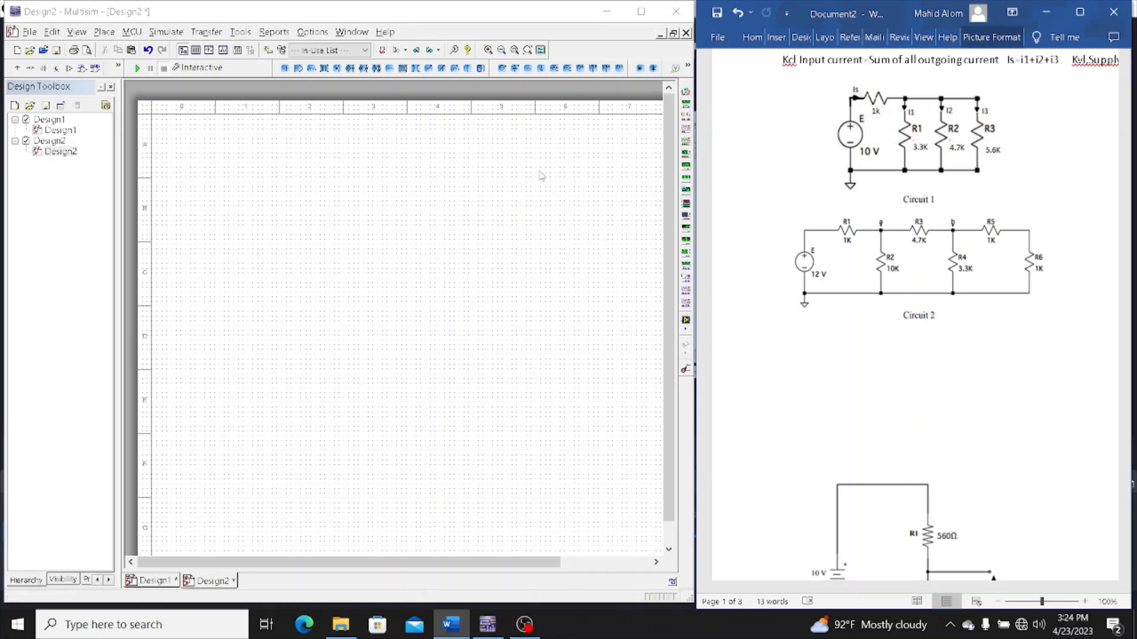
{"action": "left_click_drag", "start_coordinate": [1128, 142], "coordinate": [1127, 121]}
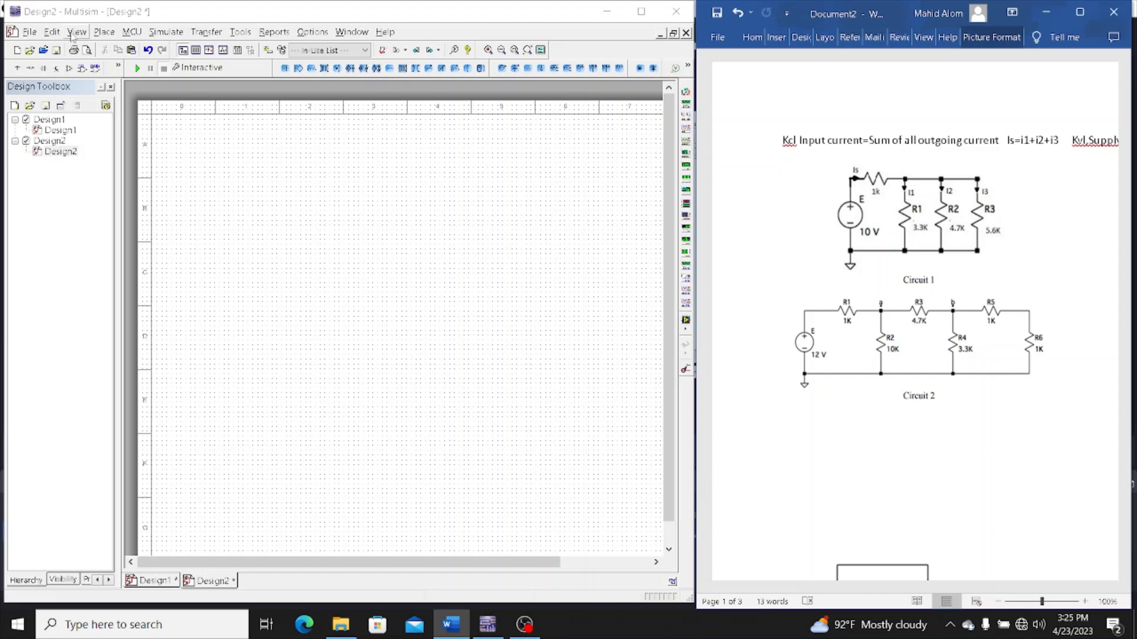
Open the component browser for placing parts in Design2
{"action": "left_click", "coordinate": [108, 33]}
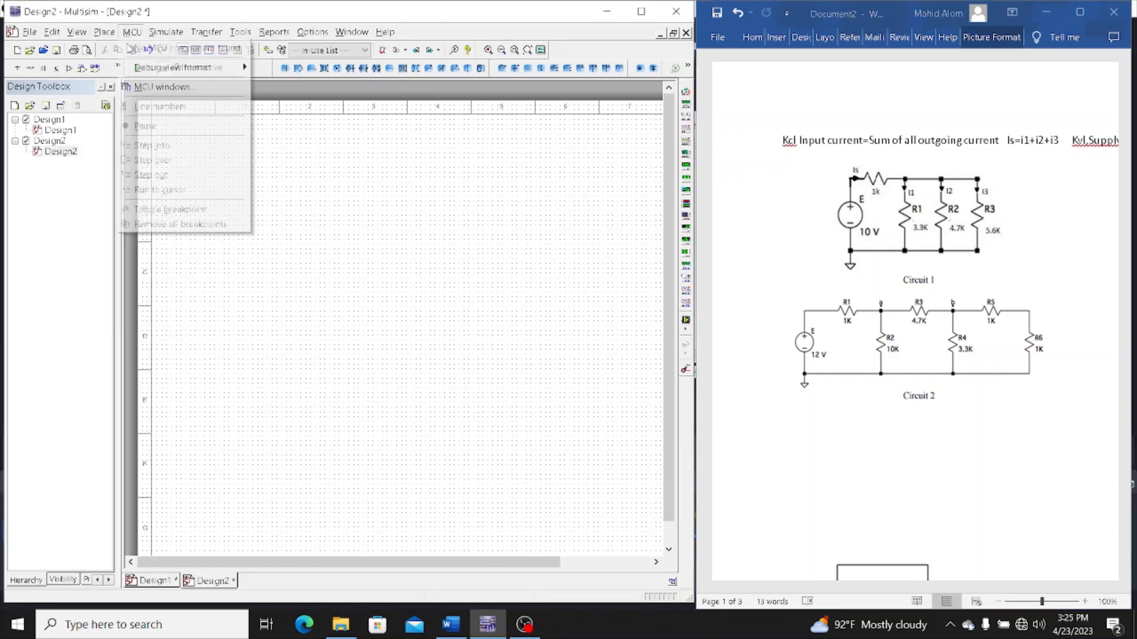
{"action": "left_click", "coordinate": [128, 48]}
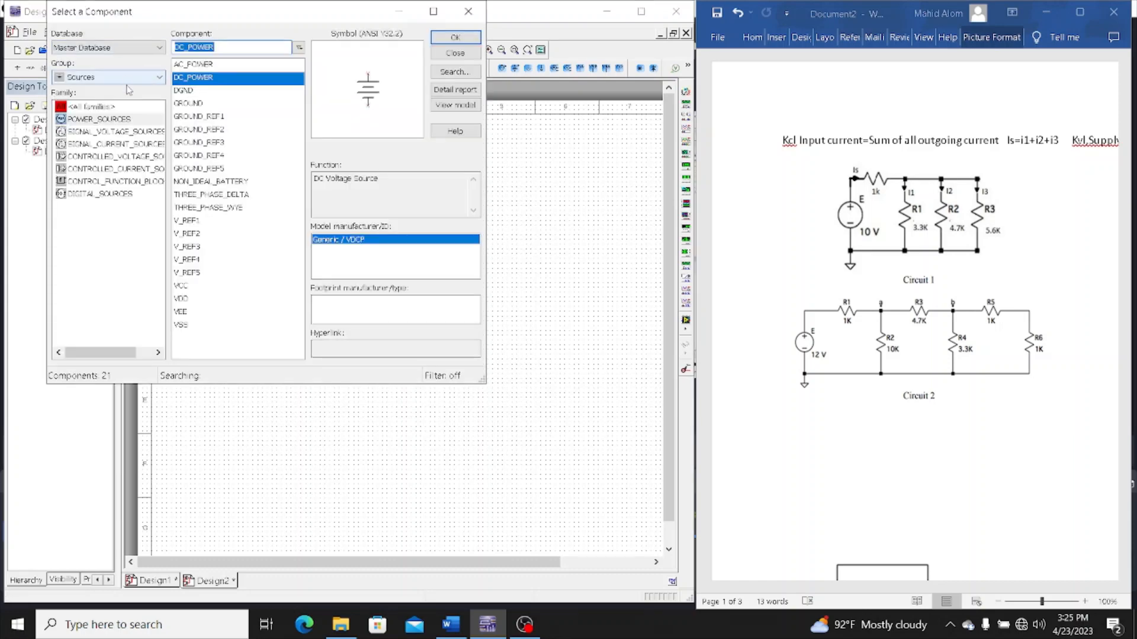
{"action": "left_click", "coordinate": [103, 82]}
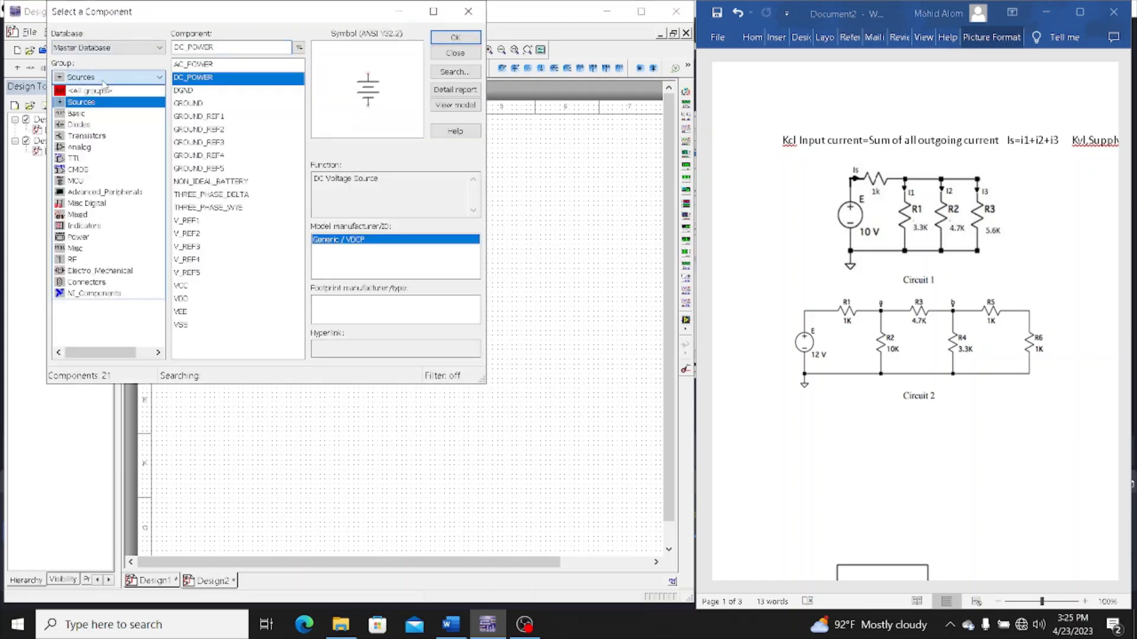
{"action": "left_click", "coordinate": [106, 94]}
{"action": "left_click", "coordinate": [200, 49]}
{"action": "type", "text": "pot"}
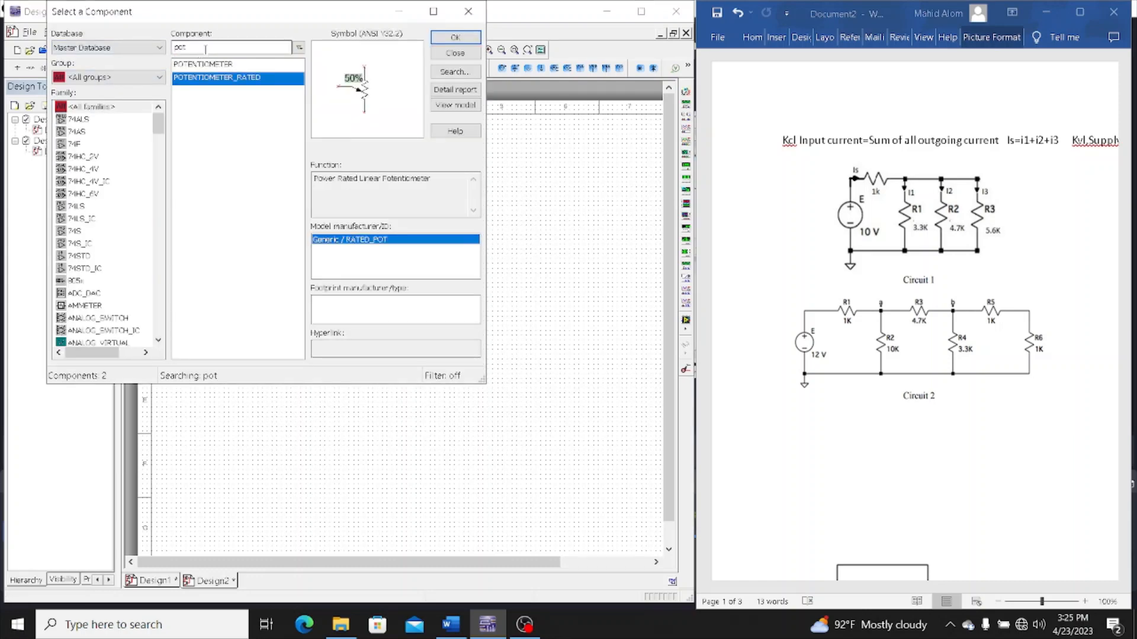
{"action": "key", "text": "BackSpace"}
{"action": "key", "text": "BackSpace"}
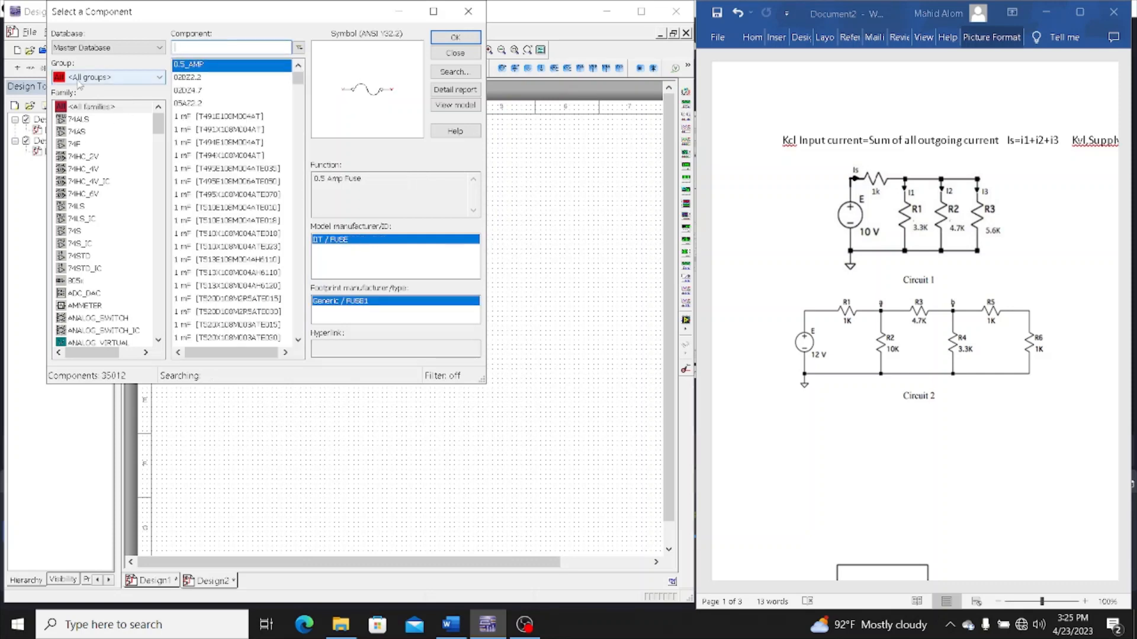
{"action": "left_click", "coordinate": [80, 81]}
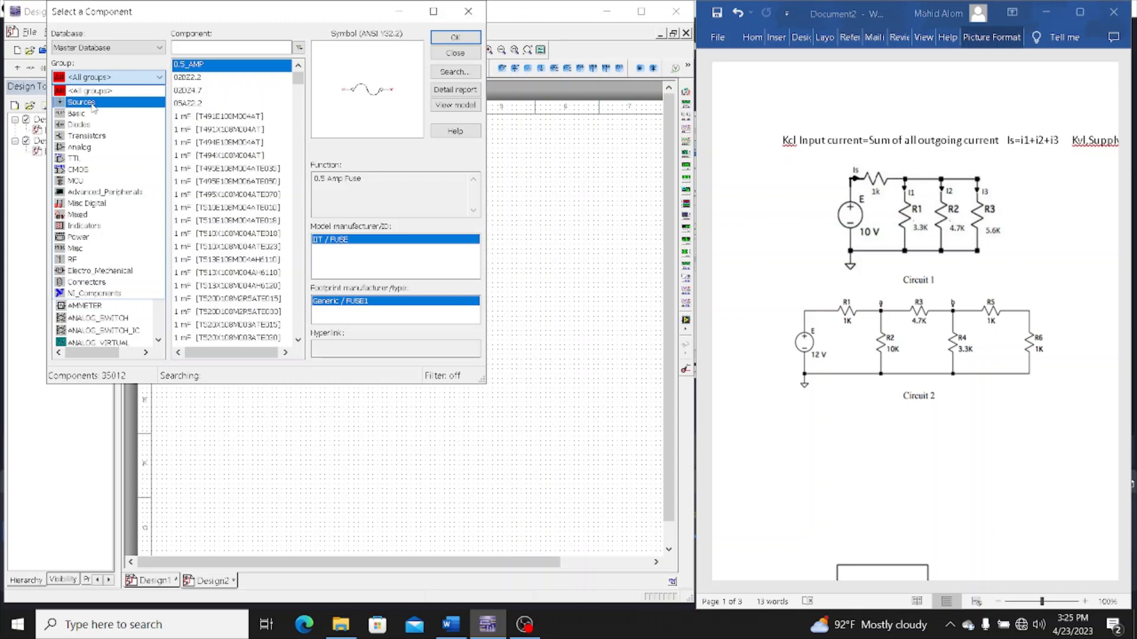
{"action": "left_click", "coordinate": [87, 104]}
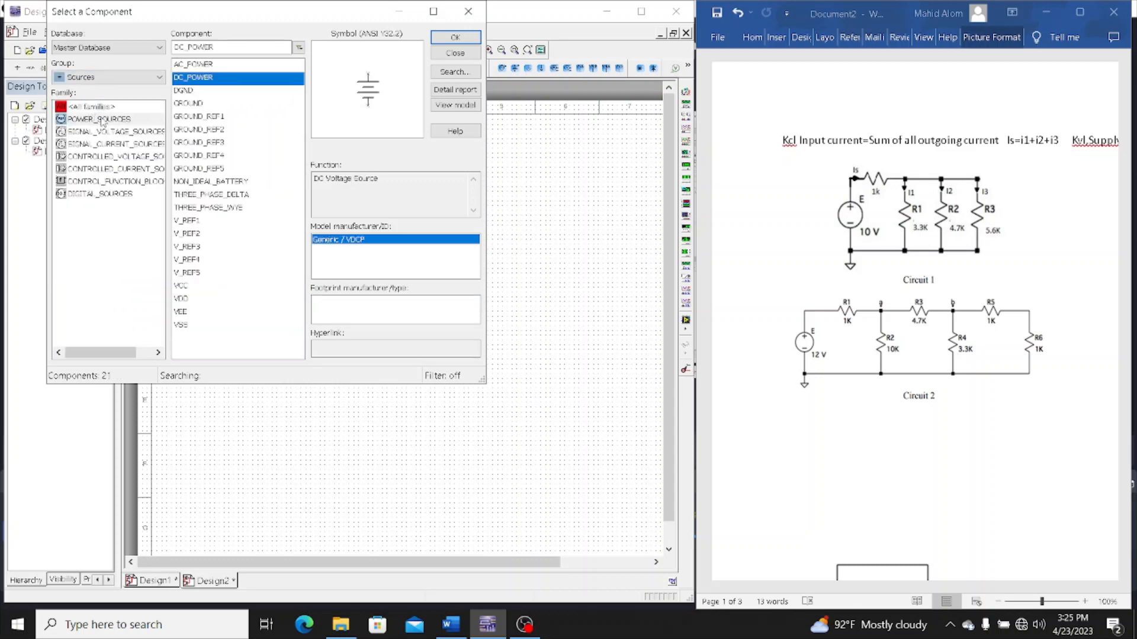
Place a DC_POWER source from the power sources family in the upper part of the schematic
{"action": "left_click", "coordinate": [216, 78]}
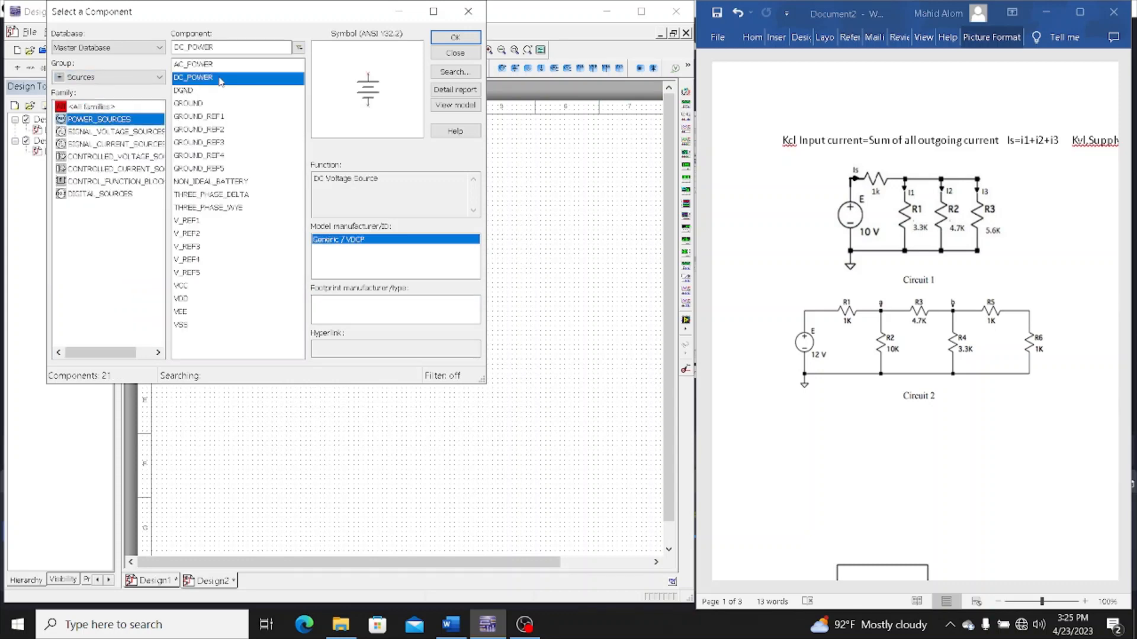
{"action": "left_click", "coordinate": [445, 40]}
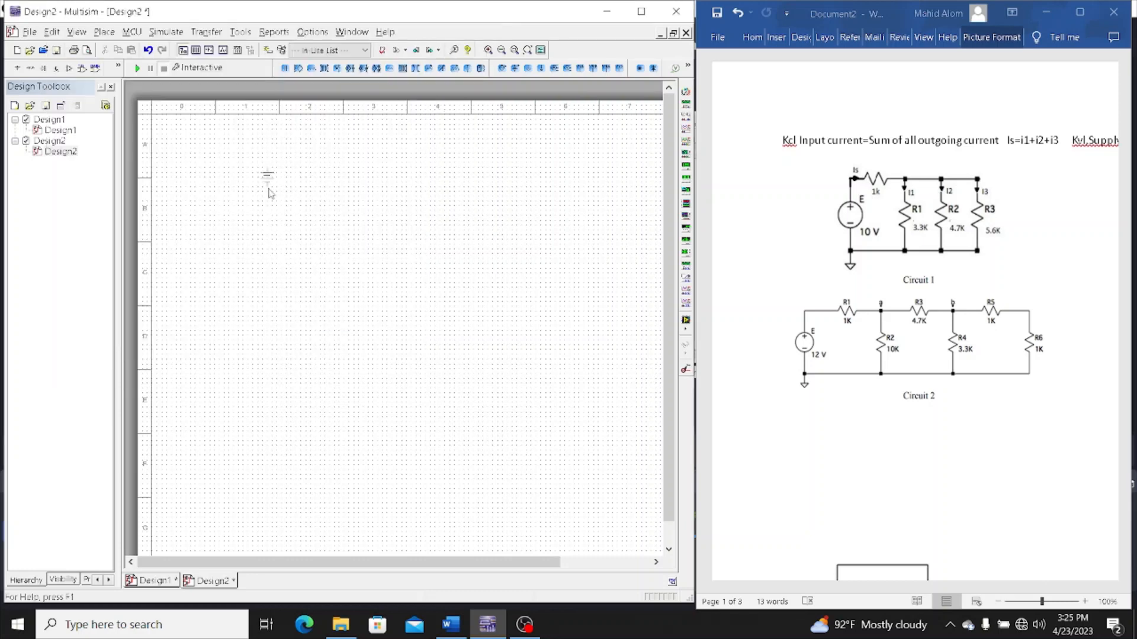
{"action": "left_click", "coordinate": [254, 221]}
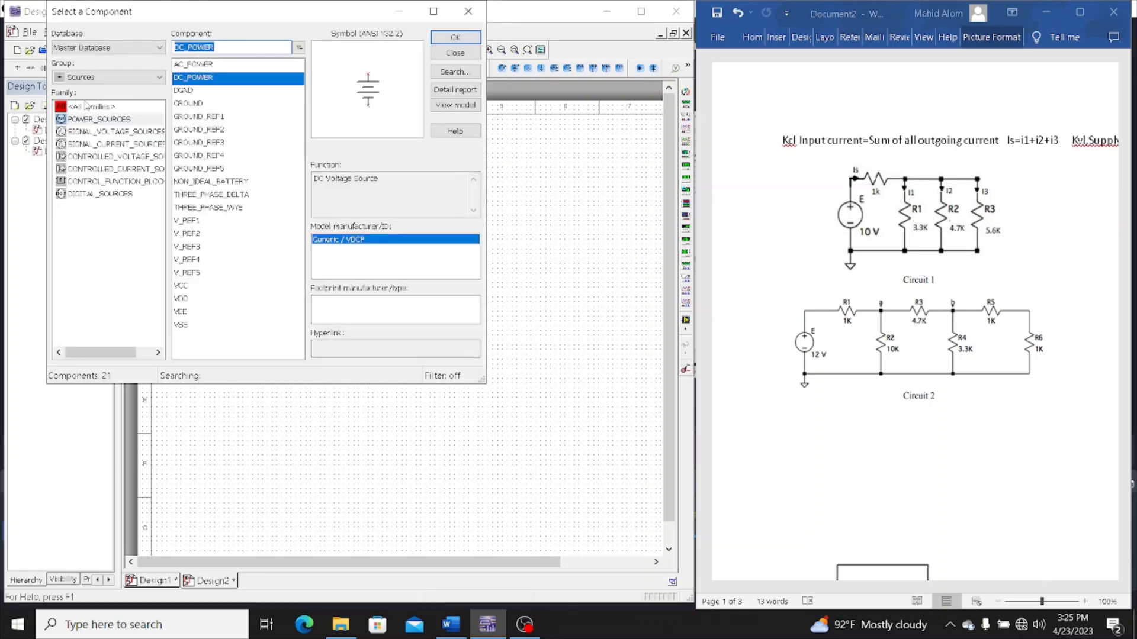
Place a 1k resistor from the Basic group's RESISTOR family above and beside the DC source, and close the component browser
{"action": "left_click", "coordinate": [147, 79]}
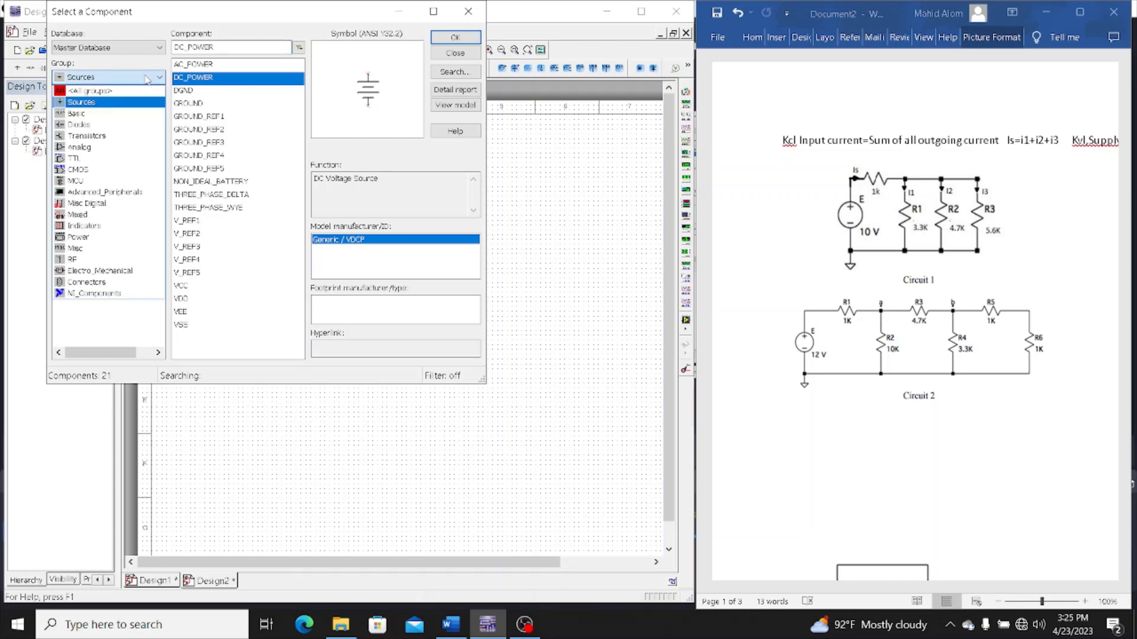
{"action": "left_click", "coordinate": [135, 114]}
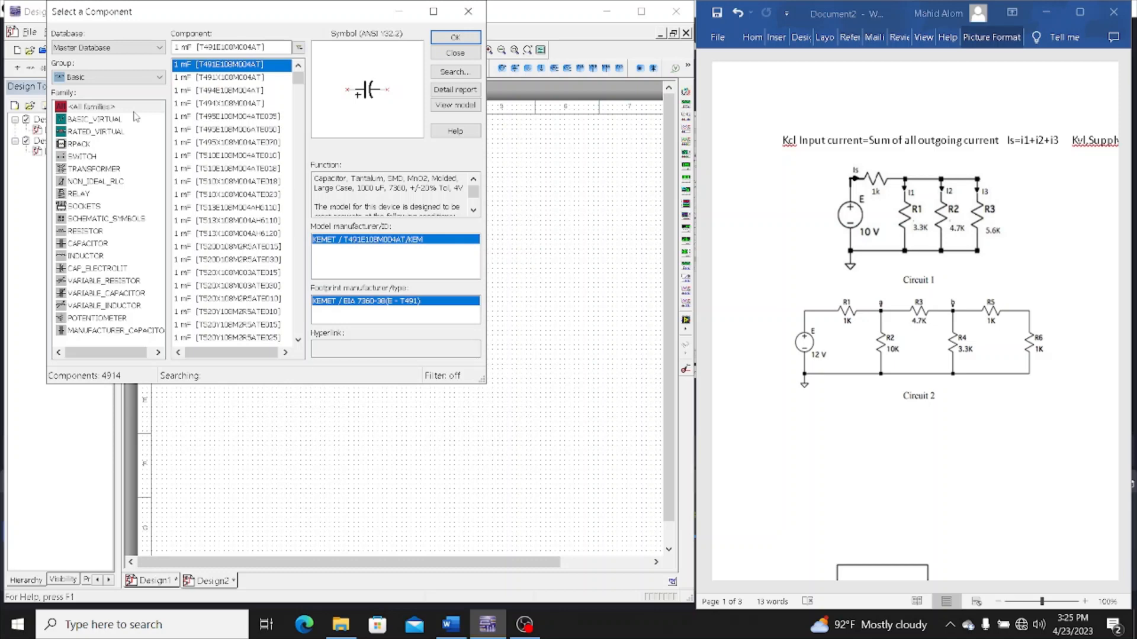
{"action": "left_click", "coordinate": [109, 232]}
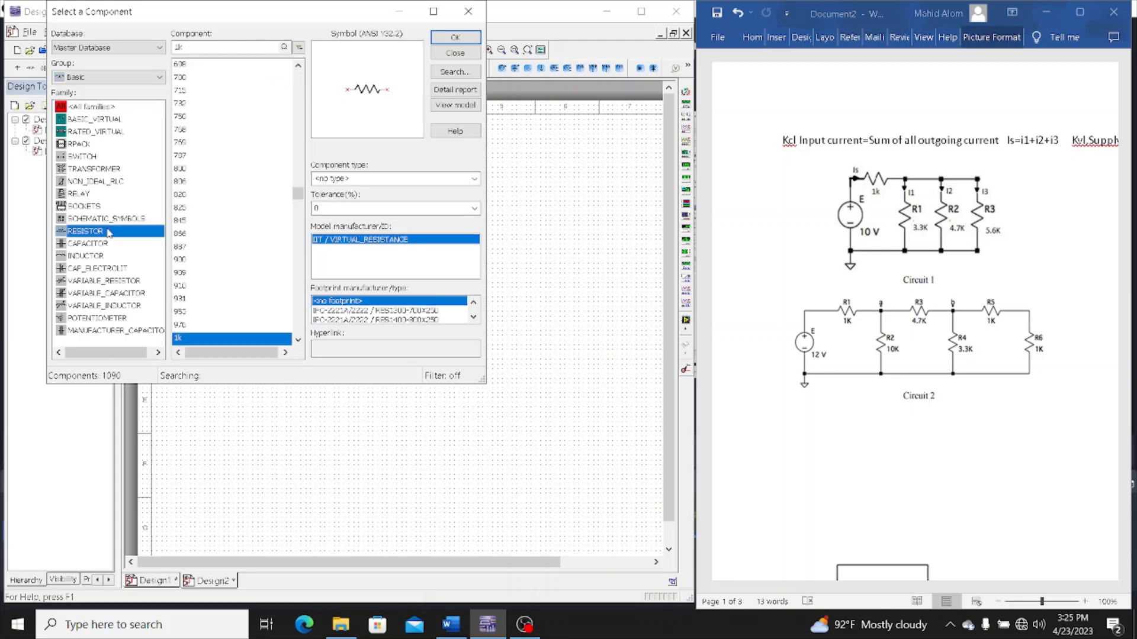
{"action": "left_click", "coordinate": [455, 37]}
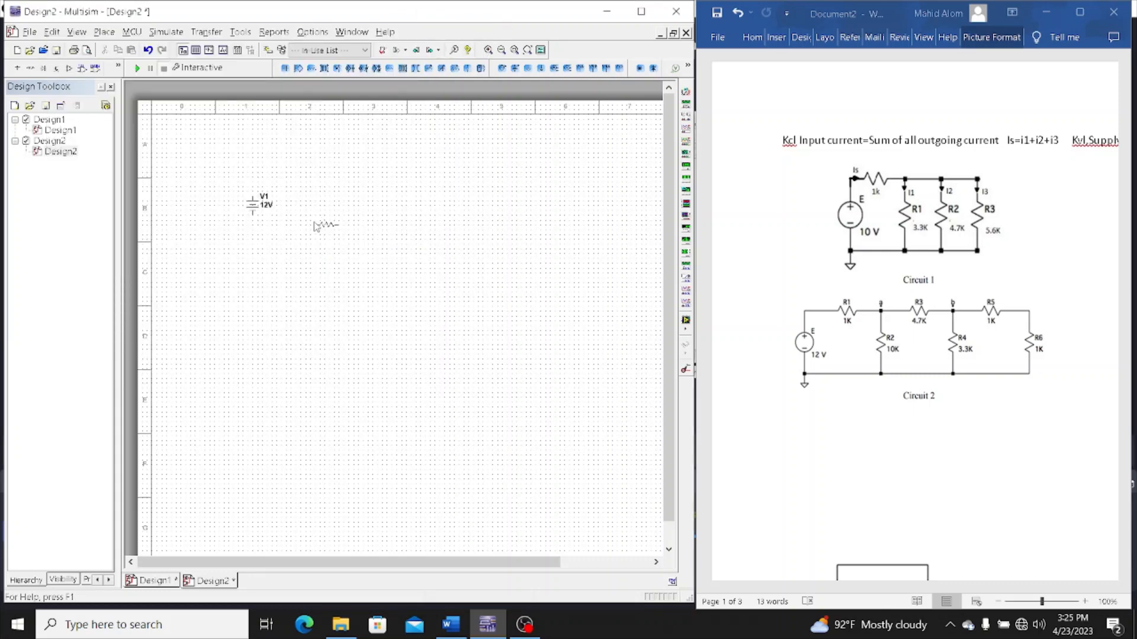
{"action": "left_click", "coordinate": [316, 182]}
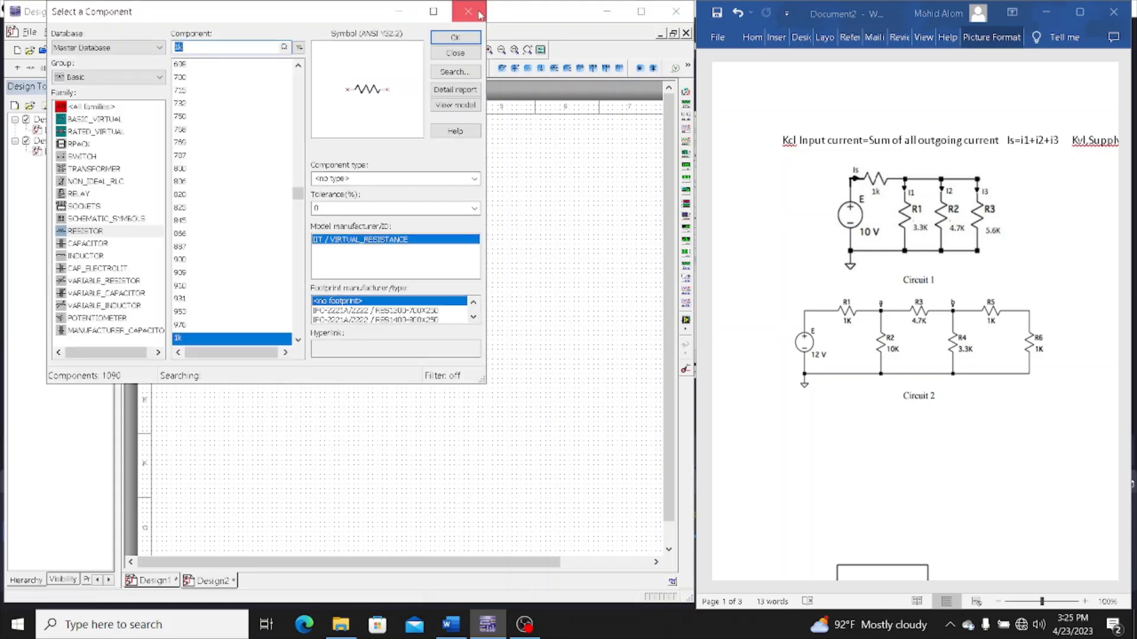
{"action": "left_click", "coordinate": [455, 53]}
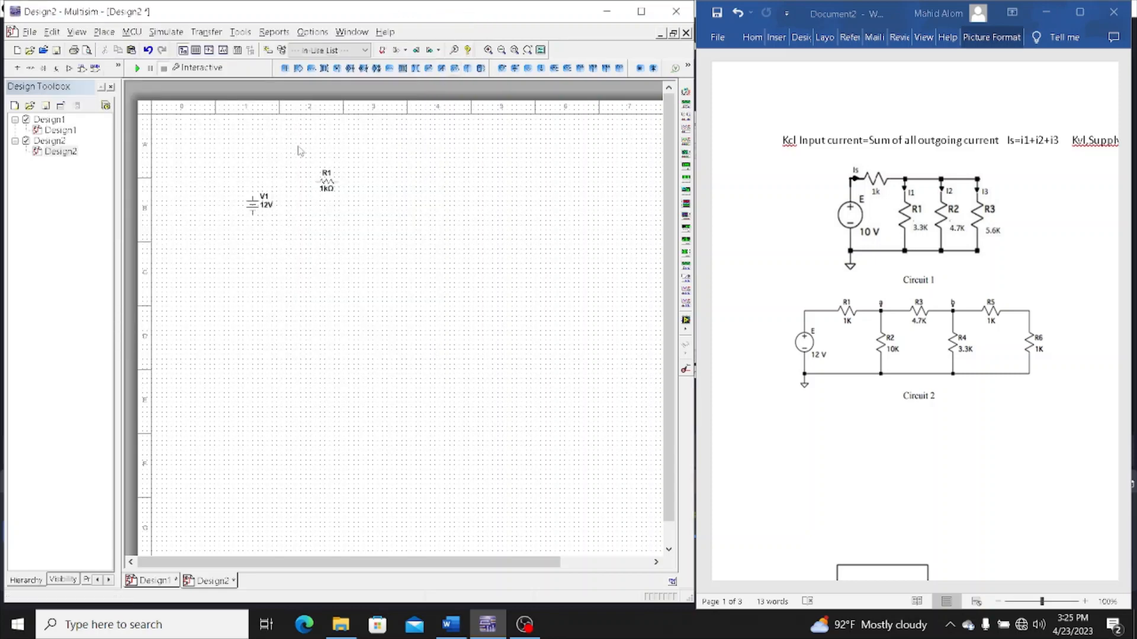
Duplicate the 1 kΩ resistor R1 twice, placing the copies in a row beside it
{"action": "left_click", "coordinate": [327, 180]}
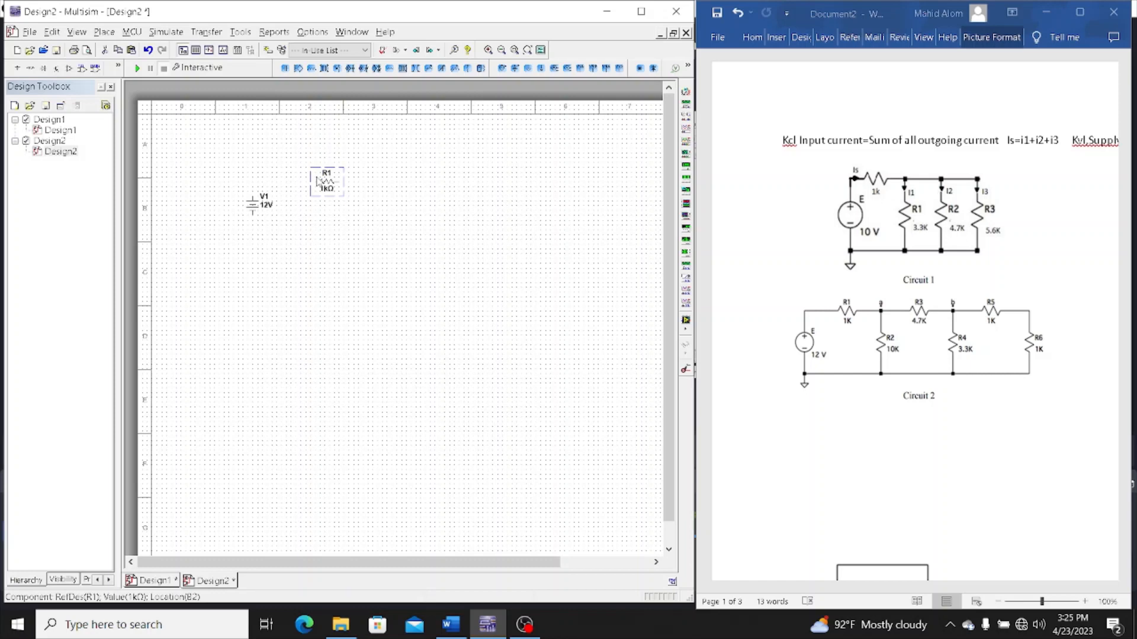
{"action": "left_click", "coordinate": [395, 175]}
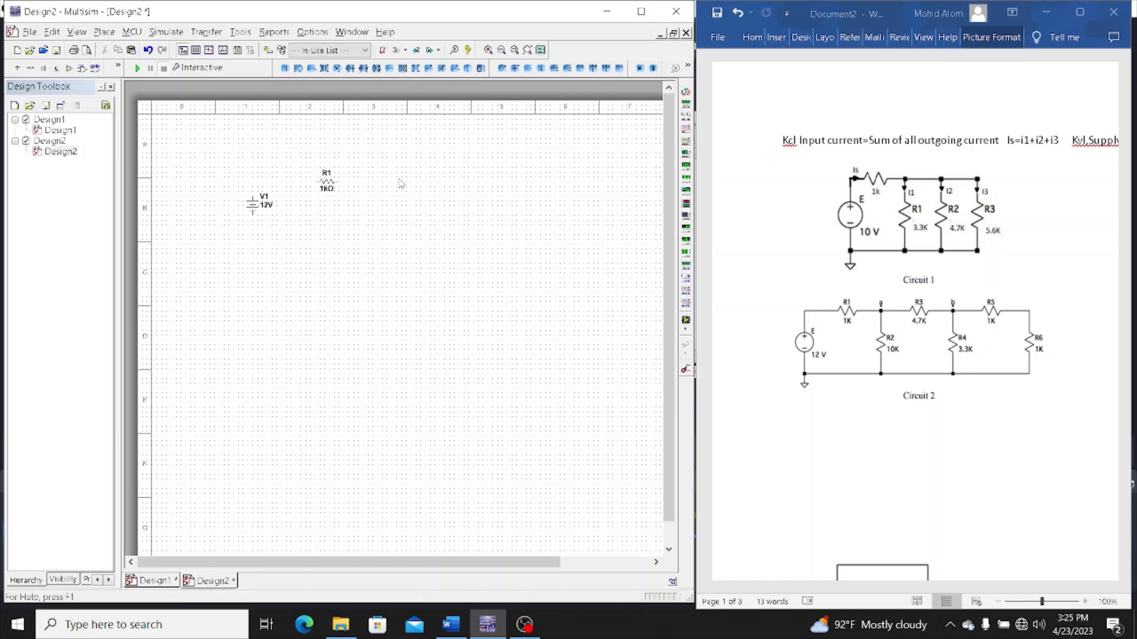
{"action": "key", "text": "ctrl+v"}
{"action": "left_click", "coordinate": [380, 181]}
{"action": "key", "text": "ctrl+v"}
{"action": "left_click", "coordinate": [416, 187]}
Move resistor R1 down level with the DC source and rotate it 90° clockwise
{"action": "left_click", "coordinate": [335, 182]}
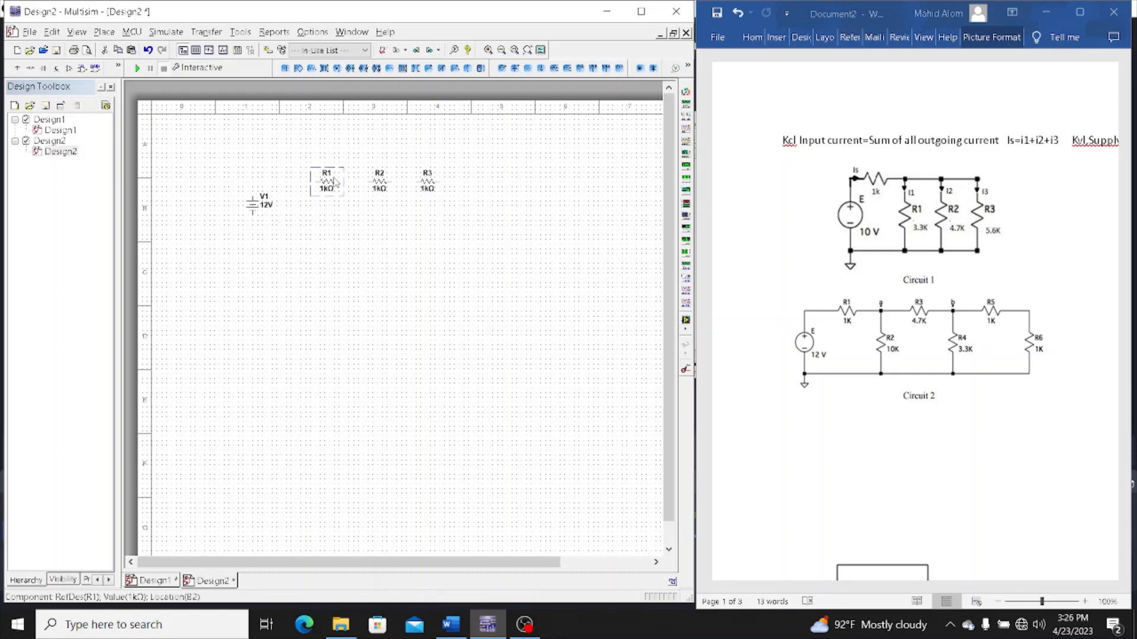
{"action": "left_click_drag", "start_coordinate": [335, 182], "coordinate": [332, 197]}
{"action": "right_click", "coordinate": [332, 197]}
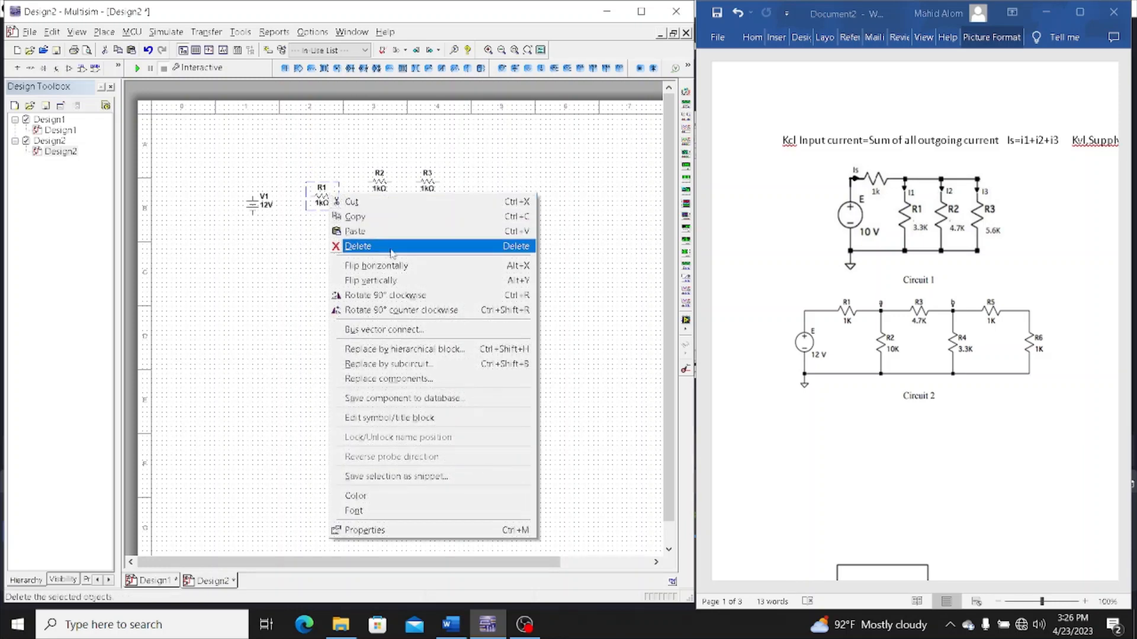
{"action": "left_click", "coordinate": [410, 296]}
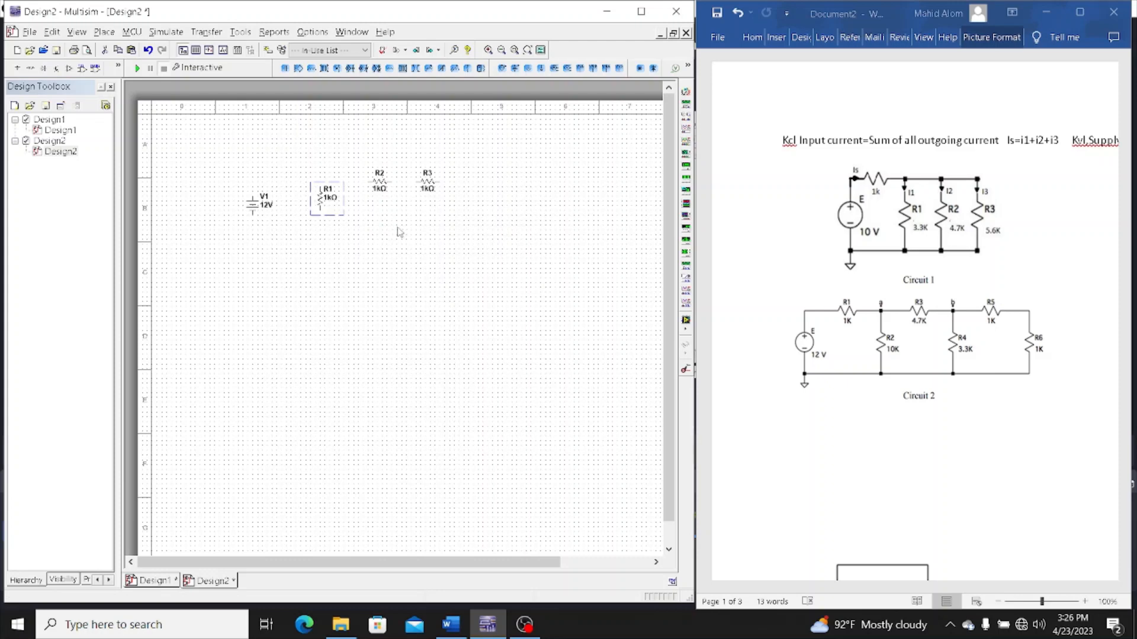
Rotate resistors R2 and R3 to vertical, turning R2 90° clockwise
{"action": "left_click", "coordinate": [383, 183]}
{"action": "right_click", "coordinate": [385, 180]}
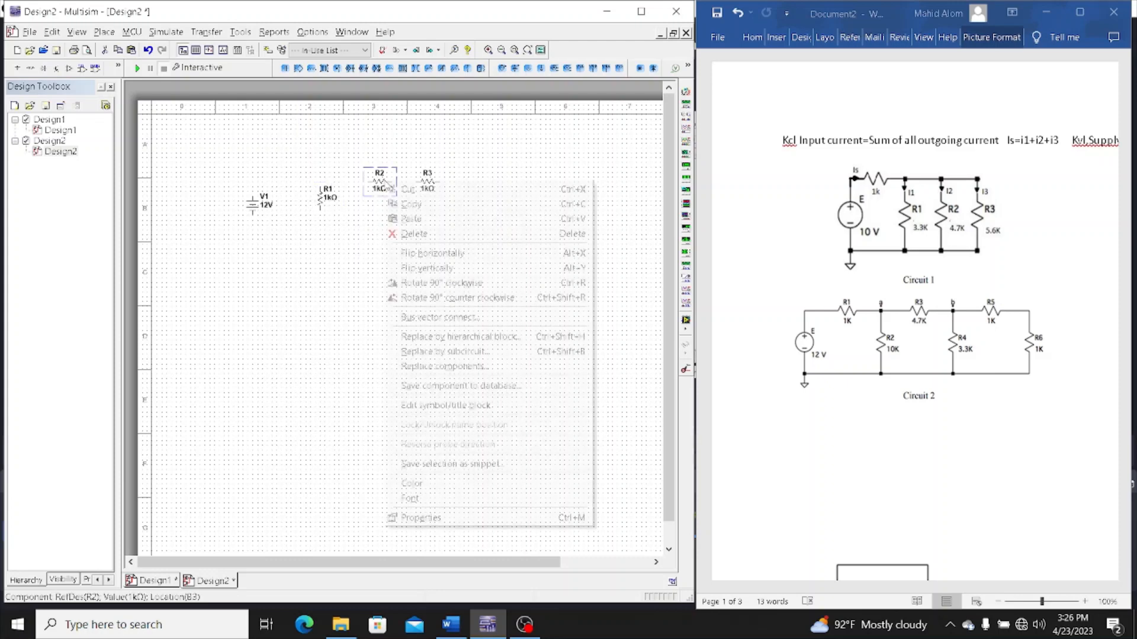
{"action": "left_click", "coordinate": [450, 283]}
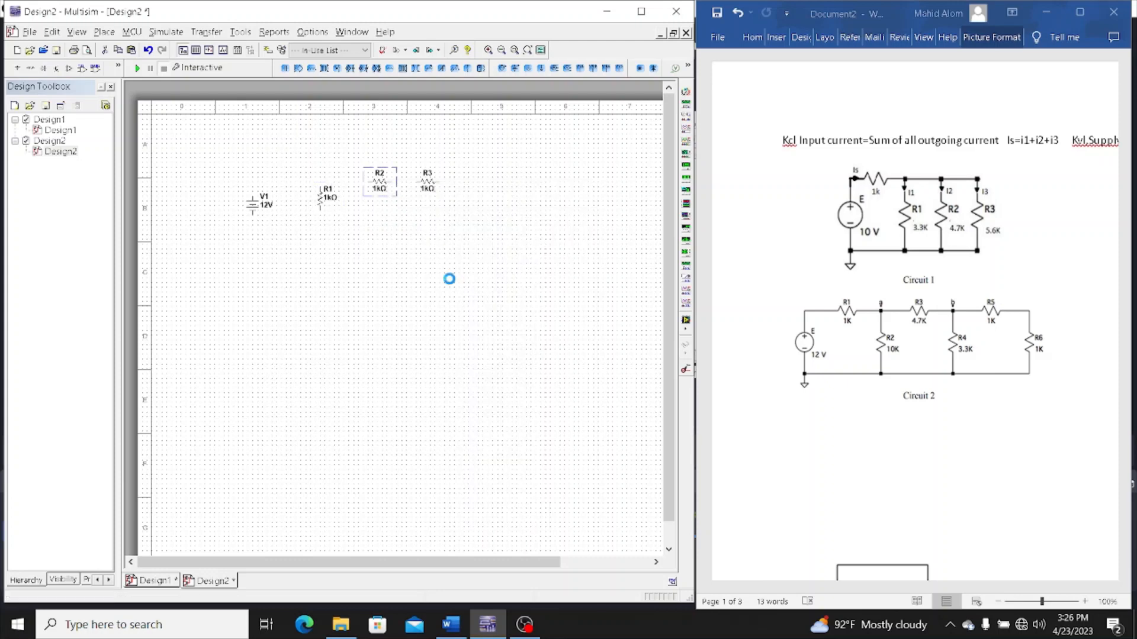
{"action": "left_click", "coordinate": [421, 185]}
{"action": "right_click", "coordinate": [420, 180]}
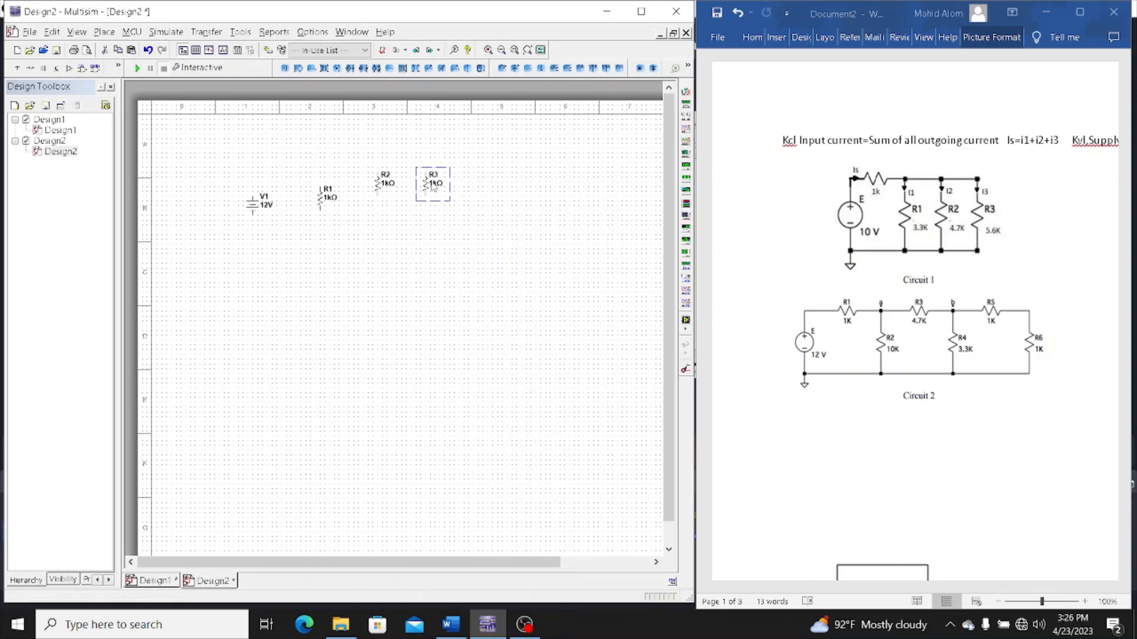
Move resistors R3 and R2 down so they line up with R1 and the DC source
{"action": "left_click_drag", "start_coordinate": [434, 184], "coordinate": [429, 204]}
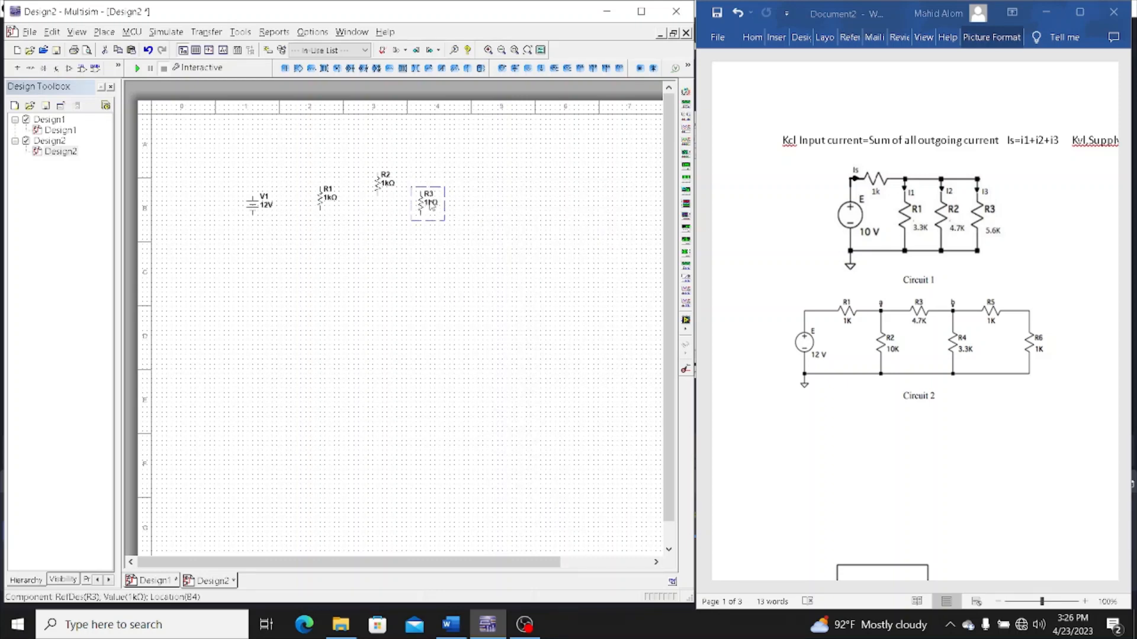
{"action": "left_click", "coordinate": [386, 184]}
{"action": "left_click", "coordinate": [377, 188]}
{"action": "left_click_drag", "start_coordinate": [373, 182], "coordinate": [372, 200]}
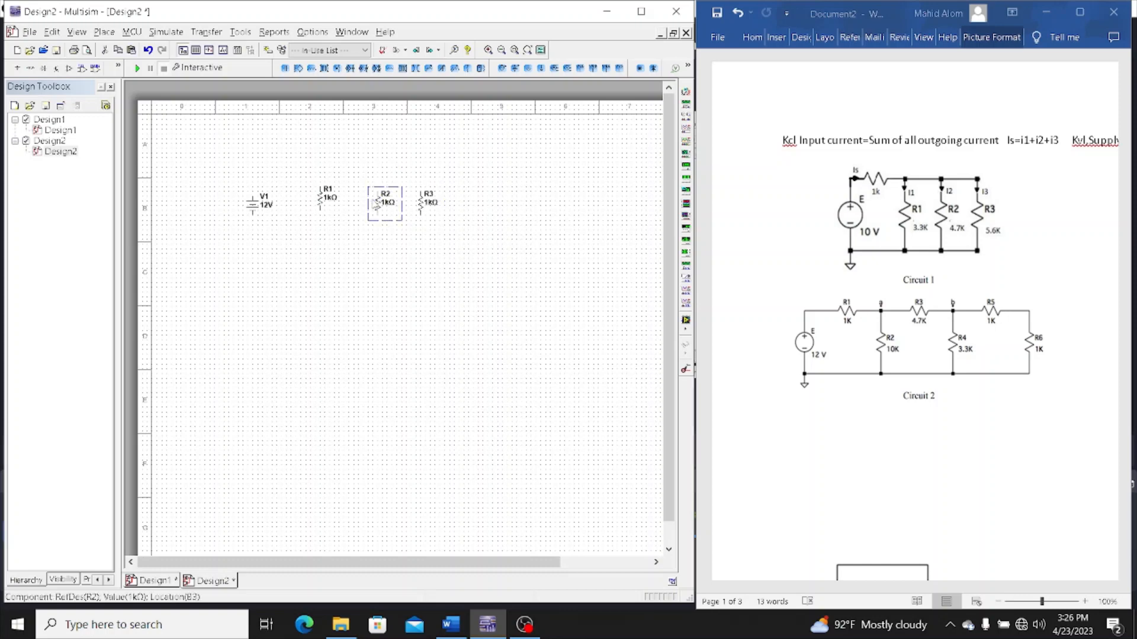
Wire the DC source's upper terminal to the upper ends of R1, R2 and R3 along a common line
{"action": "left_click", "coordinate": [251, 196]}
{"action": "left_click", "coordinate": [319, 186]}
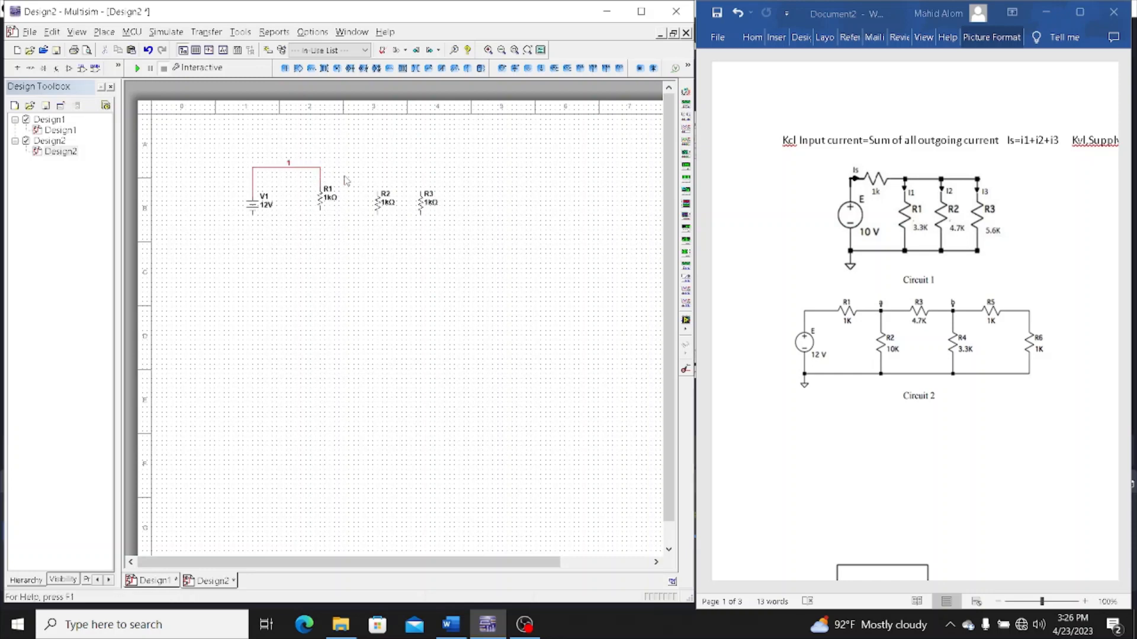
{"action": "left_click", "coordinate": [377, 190]}
{"action": "left_click", "coordinate": [319, 167]}
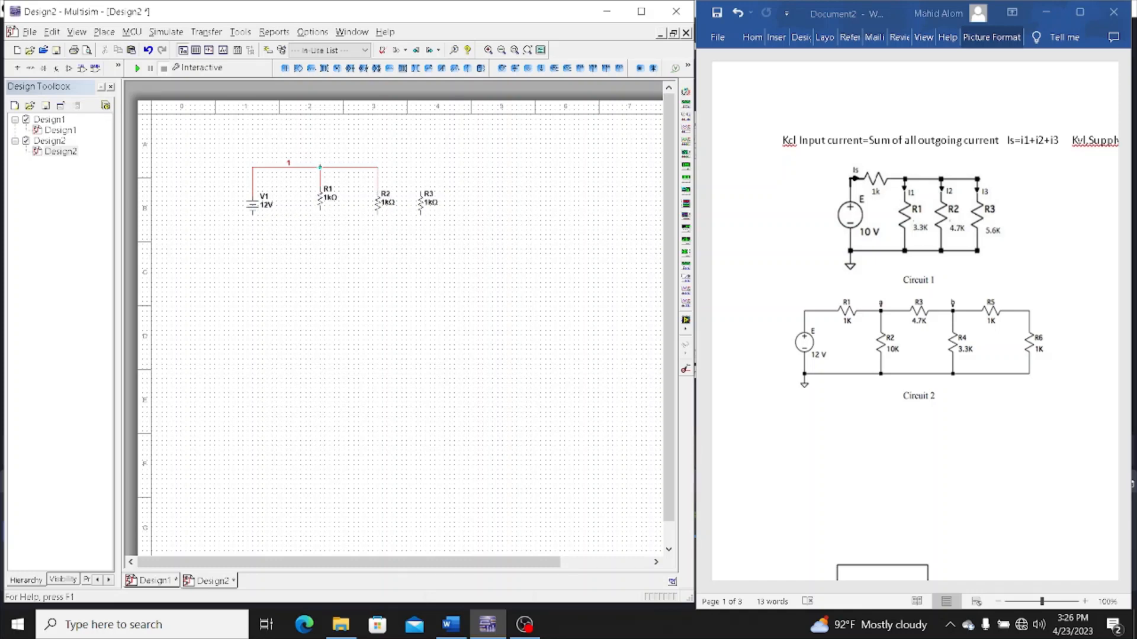
{"action": "left_click", "coordinate": [421, 191]}
{"action": "left_click", "coordinate": [376, 168]}
Wire the DC source's lower terminal to the lower ends of R3, R1 and R2 to complete the parallel circuit
{"action": "left_click", "coordinate": [251, 215]}
{"action": "left_click", "coordinate": [421, 214]}
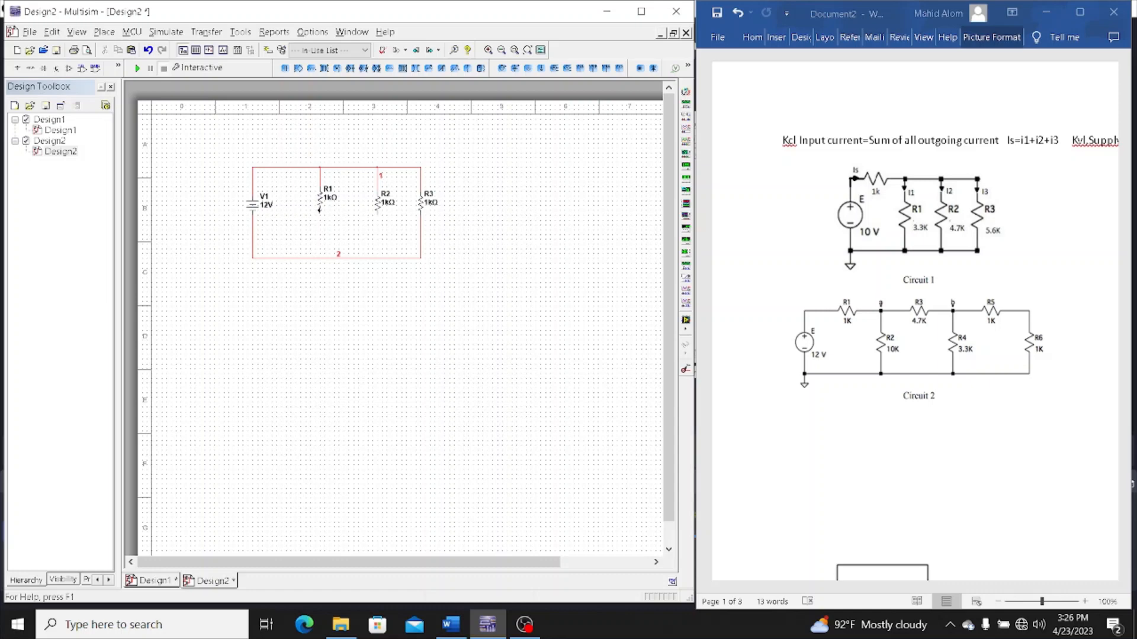
{"action": "left_click", "coordinate": [320, 209]}
{"action": "left_click", "coordinate": [320, 257]}
{"action": "left_click", "coordinate": [376, 213]}
{"action": "left_click", "coordinate": [378, 257]}
Set the resistance of R3 to 5.6 kΩ
{"action": "double_click", "coordinate": [427, 204]}
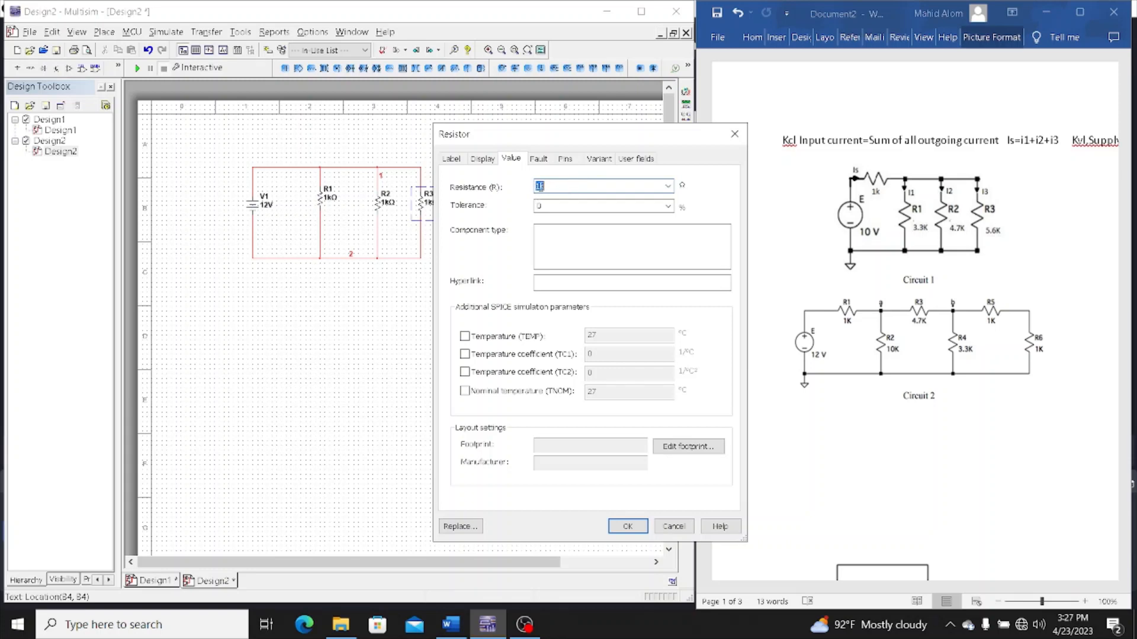
{"action": "left_click", "coordinate": [539, 186]}
{"action": "key", "text": "BackSpace"}
{"action": "type", "text": "5.6"}
{"action": "key", "text": "Return"}
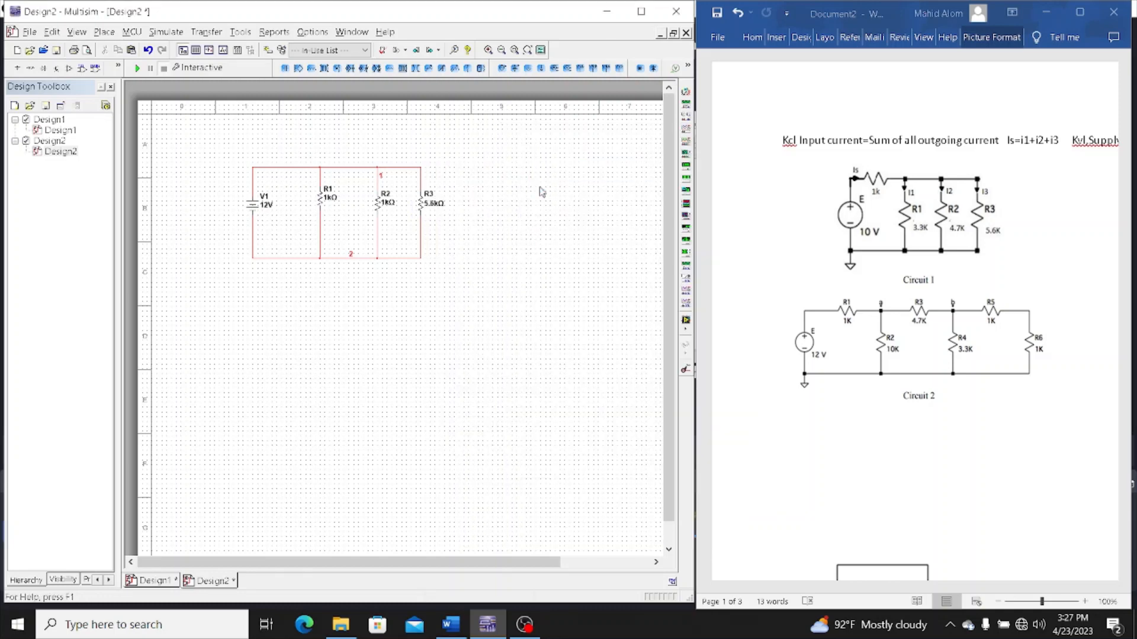
Set the resistance of R2 to 4.7 kΩ
{"action": "double_click", "coordinate": [383, 204]}
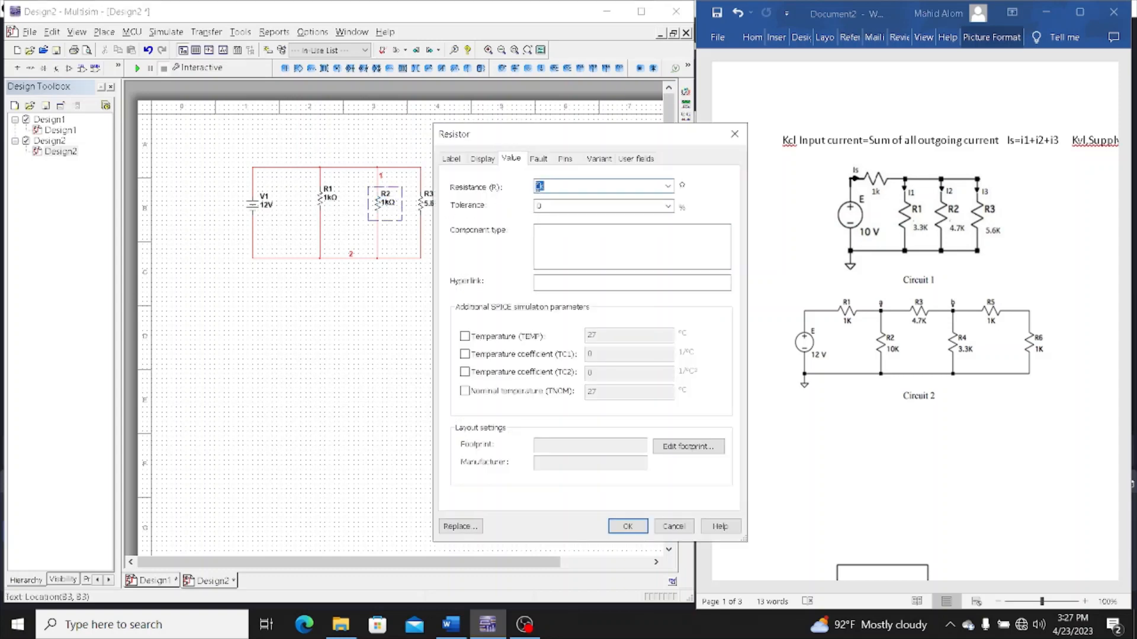
{"action": "left_click", "coordinate": [539, 187]}
{"action": "type", "text": "4.7k"}
{"action": "key", "text": "Return"}
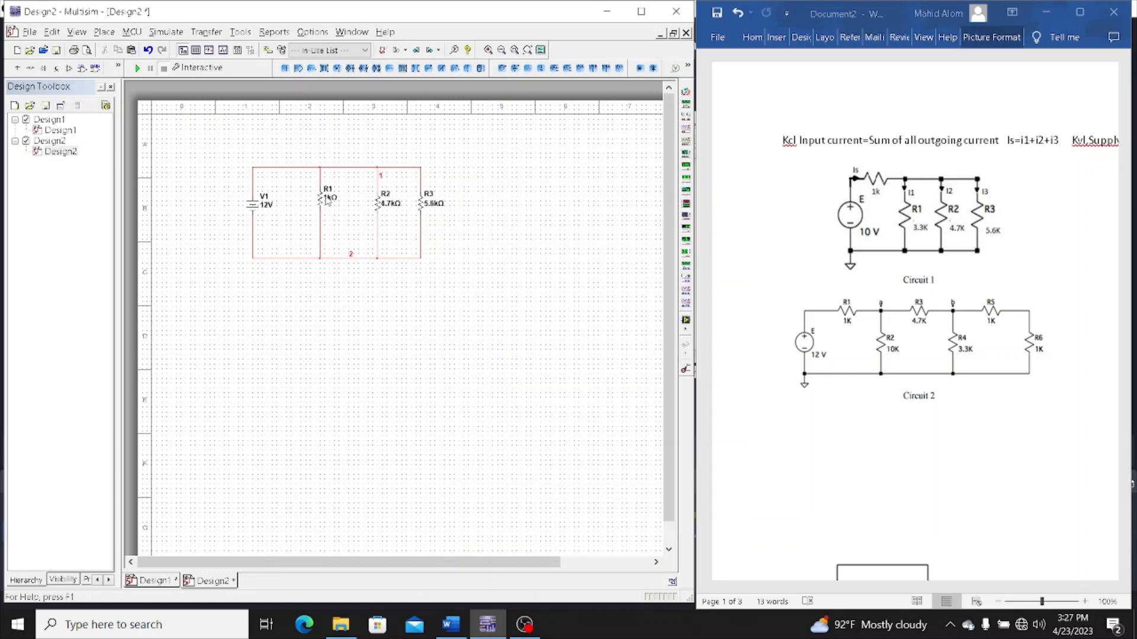
Set the resistance of R1 to 3.3 kΩ
{"action": "double_click", "coordinate": [327, 200]}
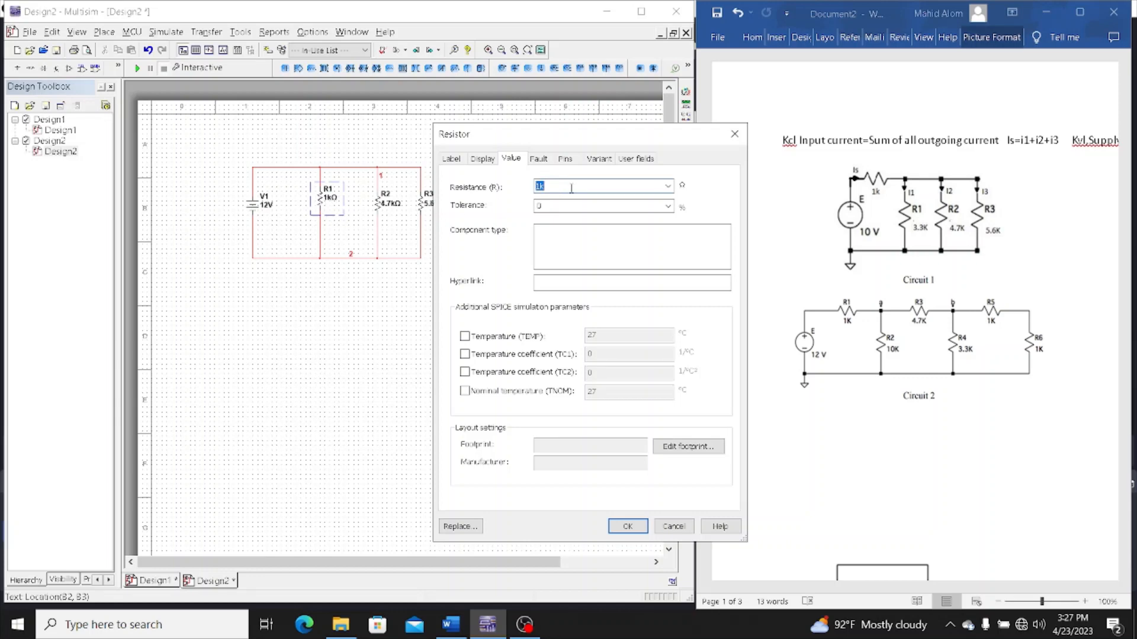
{"action": "left_click", "coordinate": [541, 187]}
{"action": "type", "text": "3.3"}
{"action": "key", "text": "Return"}
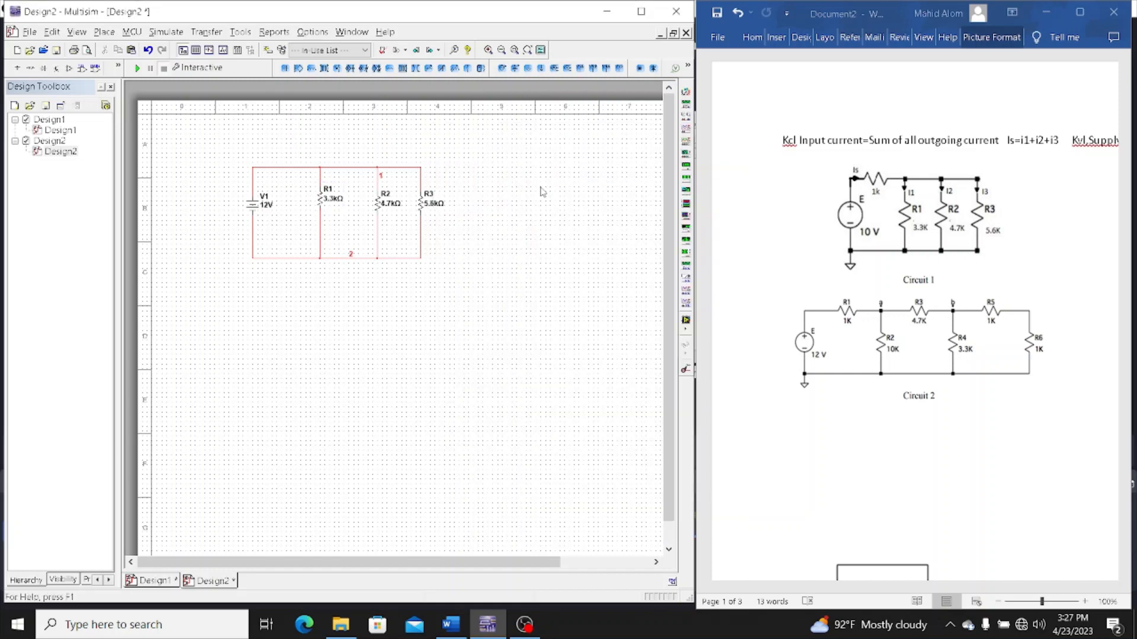
Set the voltage of the DC source V1 to 10 V
{"action": "double_click", "coordinate": [269, 208]}
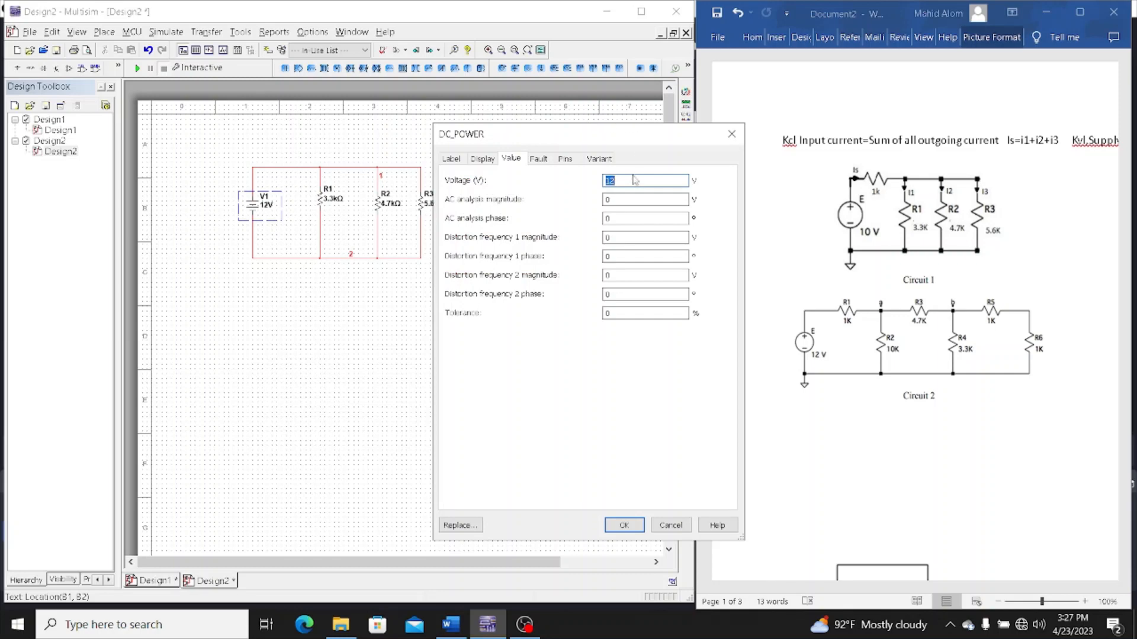
{"action": "left_click", "coordinate": [630, 181]}
{"action": "type", "text": "0"}
{"action": "key", "text": "Return"}
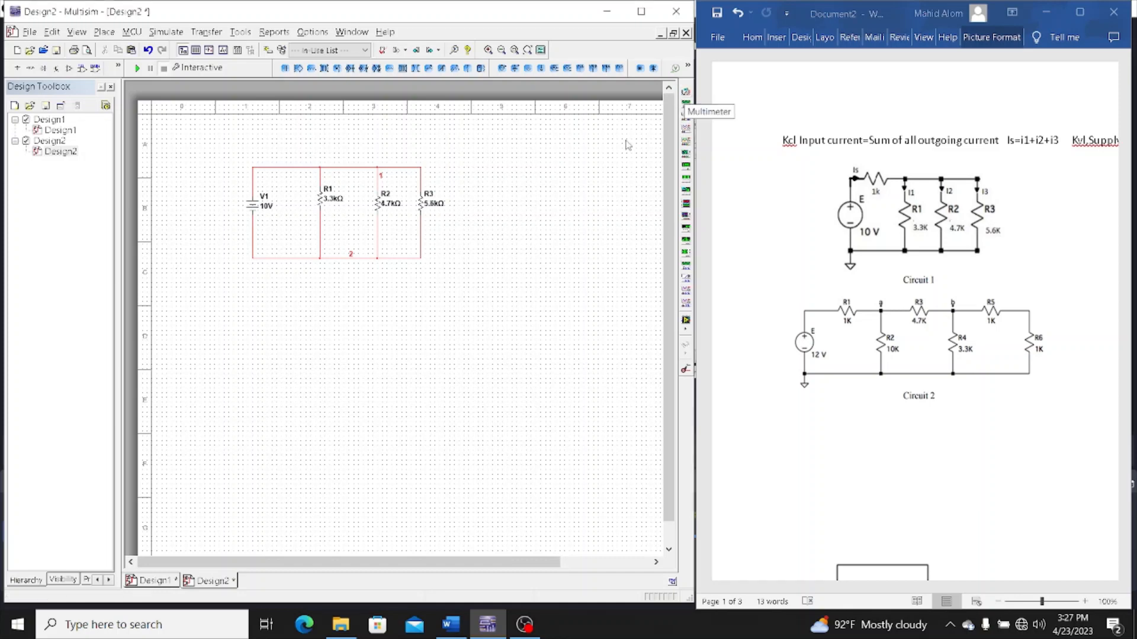
Place three multimeters in the empty area to the right of the parallel circuit
{"action": "left_click", "coordinate": [685, 92]}
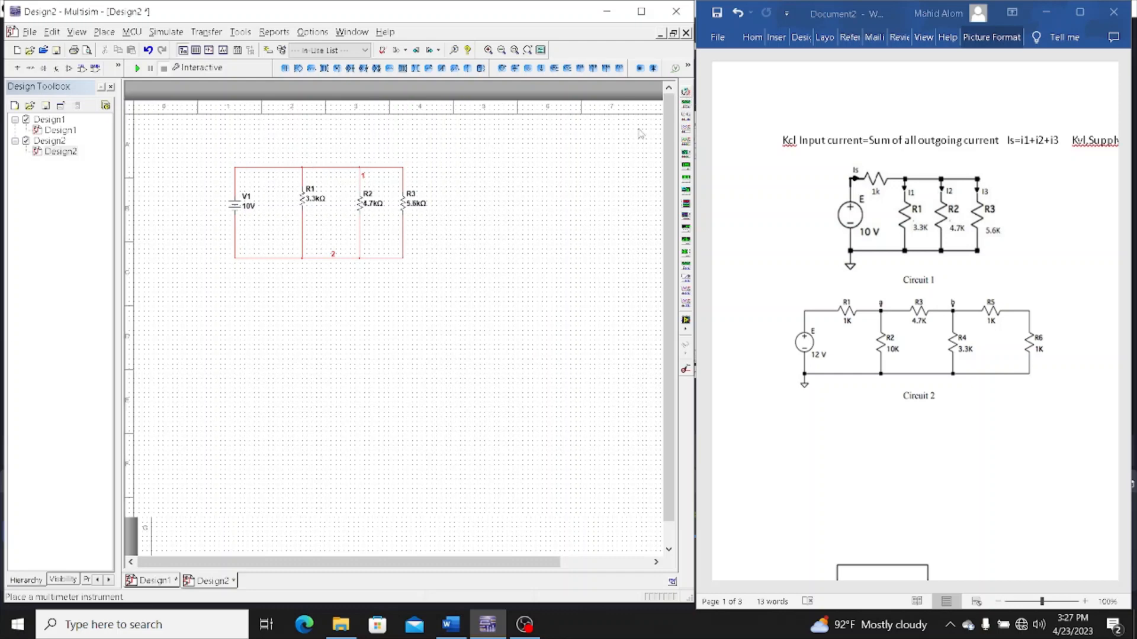
{"action": "left_click", "coordinate": [466, 190]}
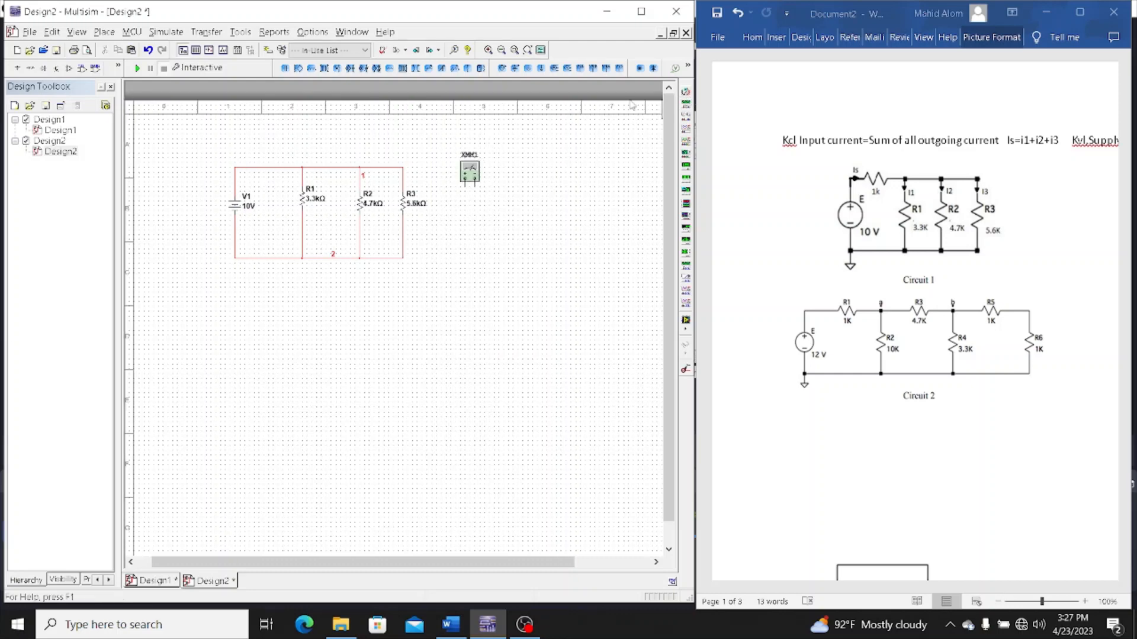
{"action": "left_click", "coordinate": [686, 93]}
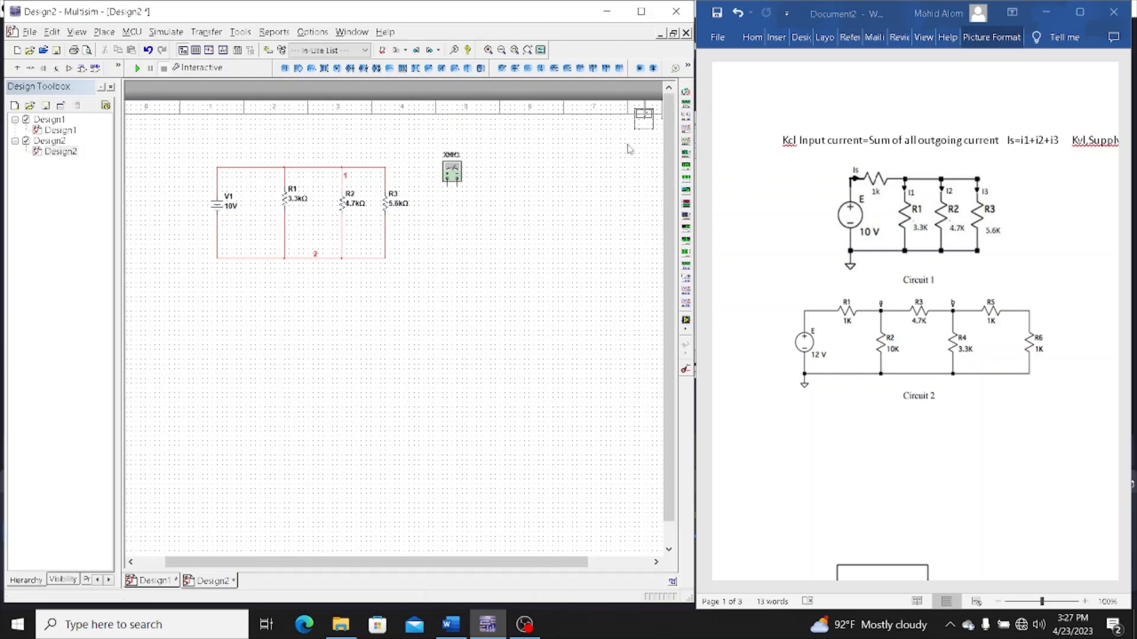
{"action": "left_click", "coordinate": [439, 237]}
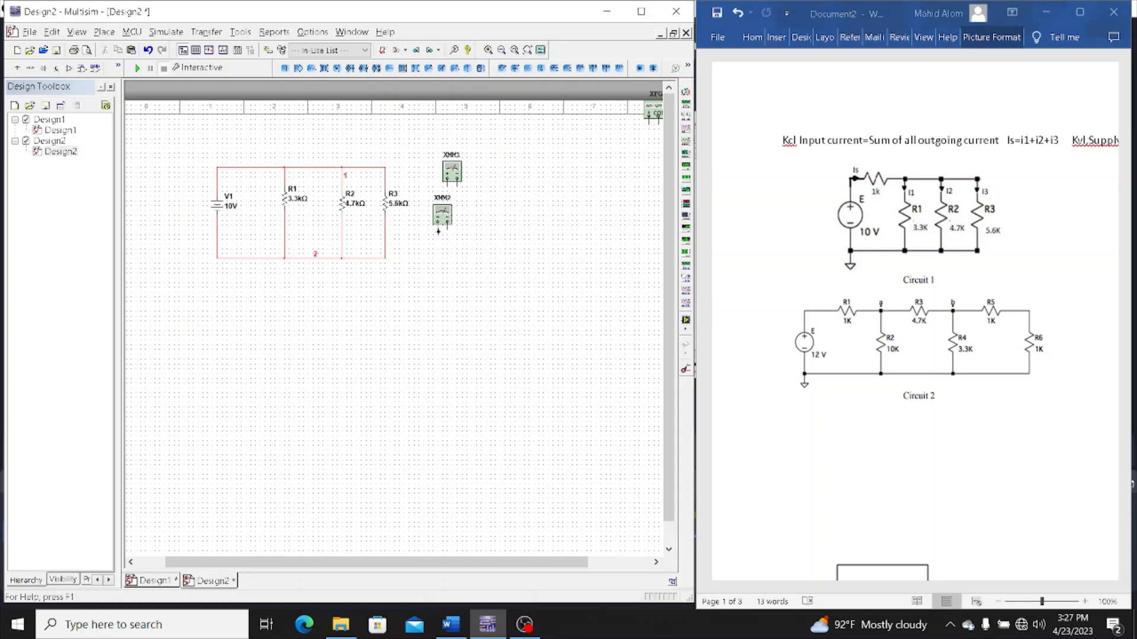
{"action": "left_click", "coordinate": [685, 93]}
{"action": "left_click", "coordinate": [467, 233]}
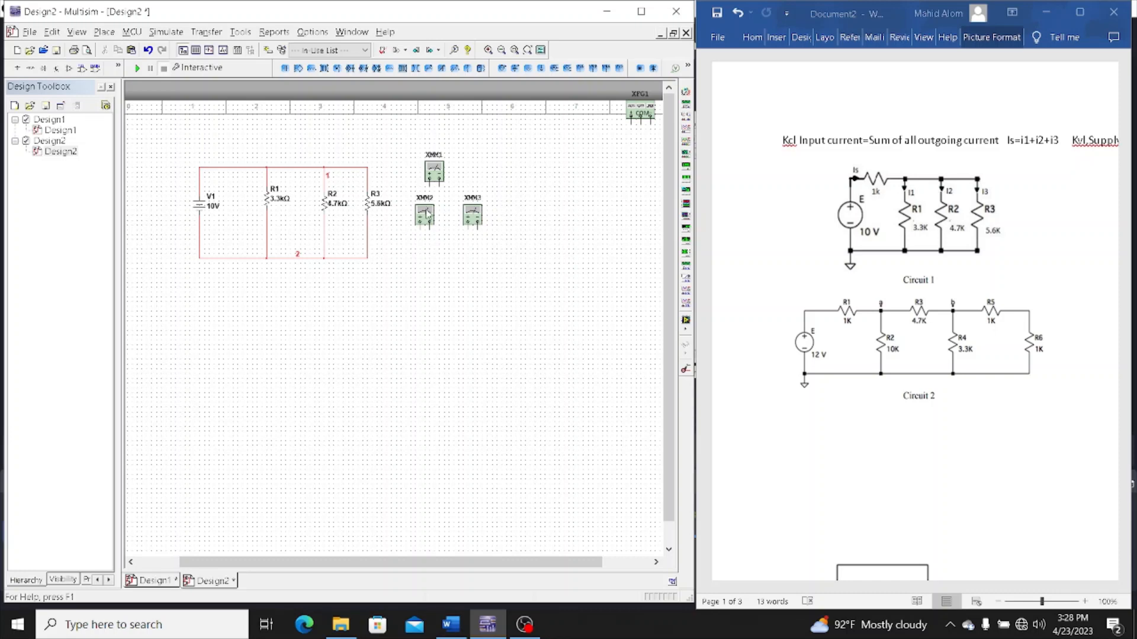
Move multimeter XMM2 beside R1, XMM1 beside R2, and XMM3 just right of the upper part of the R3 branch
{"action": "left_click_drag", "start_coordinate": [416, 219], "coordinate": [291, 219]}
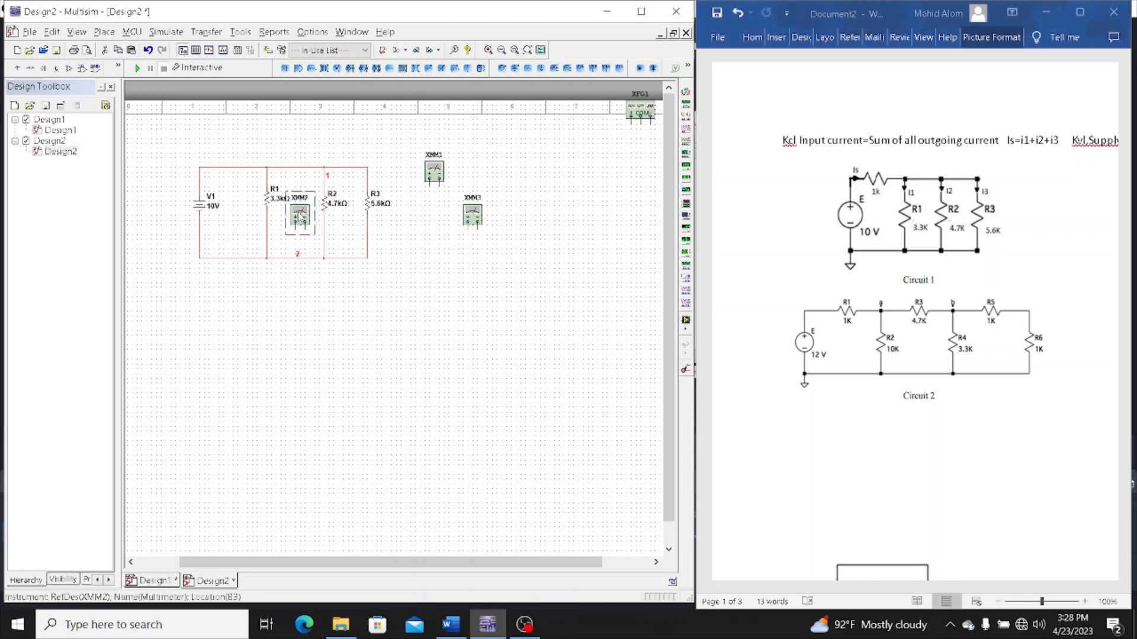
{"action": "left_click_drag", "start_coordinate": [438, 171], "coordinate": [352, 223]}
{"action": "left_click_drag", "start_coordinate": [469, 219], "coordinate": [401, 215]}
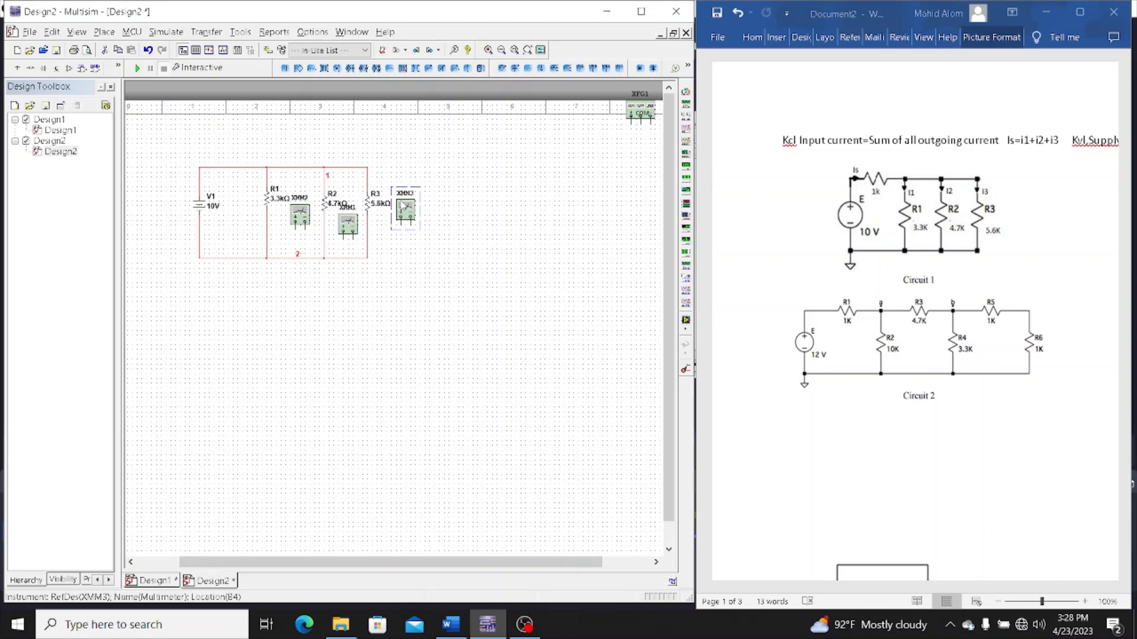
{"action": "left_click_drag", "start_coordinate": [402, 204], "coordinate": [405, 176]}
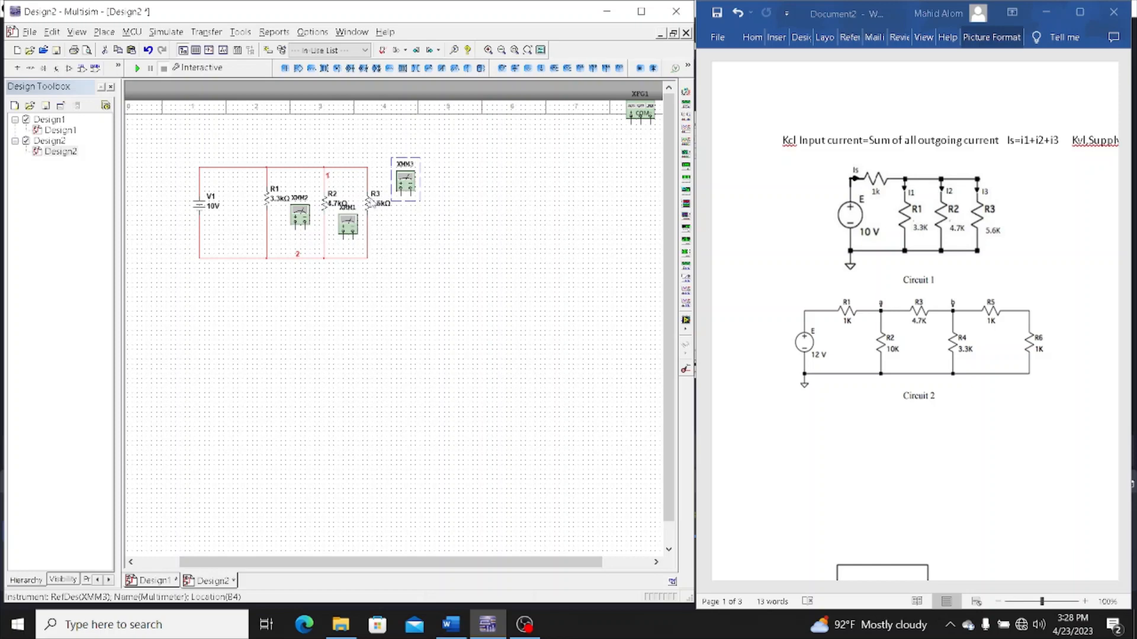
Move R3 down its branch, rotate multimeter XMM3 90° clockwise and position it beside the wire above R3
{"action": "left_click", "coordinate": [373, 201]}
{"action": "left_click_drag", "start_coordinate": [372, 202], "coordinate": [373, 231]}
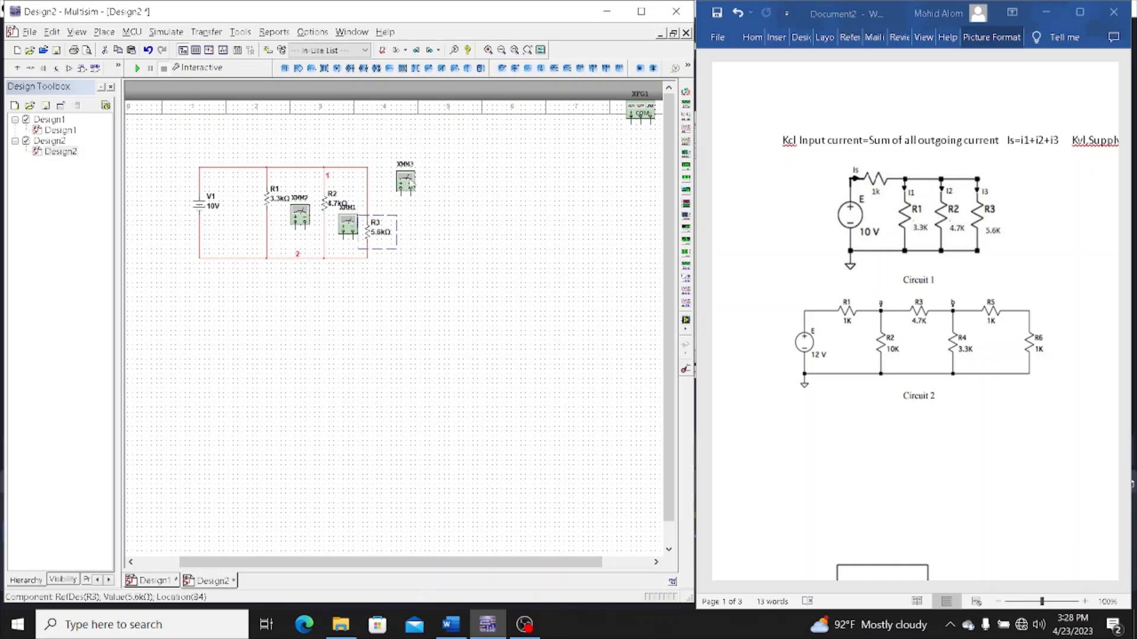
{"action": "left_click", "coordinate": [408, 183]}
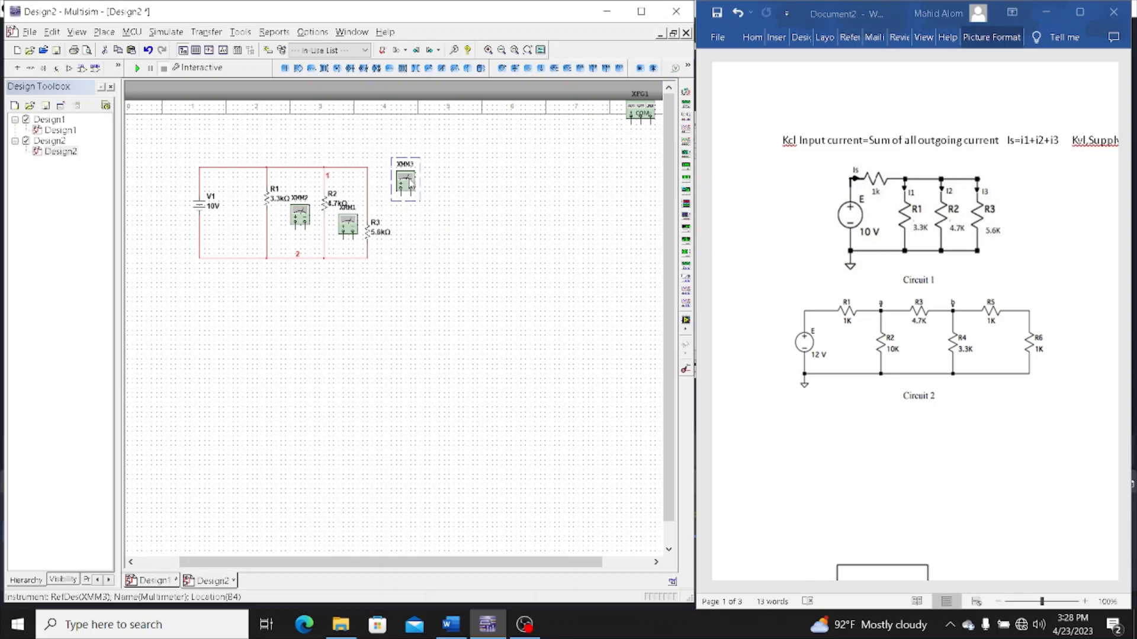
{"action": "key", "text": "ctrl+r"}
{"action": "left_click_drag", "start_coordinate": [408, 182], "coordinate": [403, 195]}
Wire both XMM3 terminals to the branch above R3 and delete the wire segment between them to put the meter in series
{"action": "left_click", "coordinate": [391, 199]}
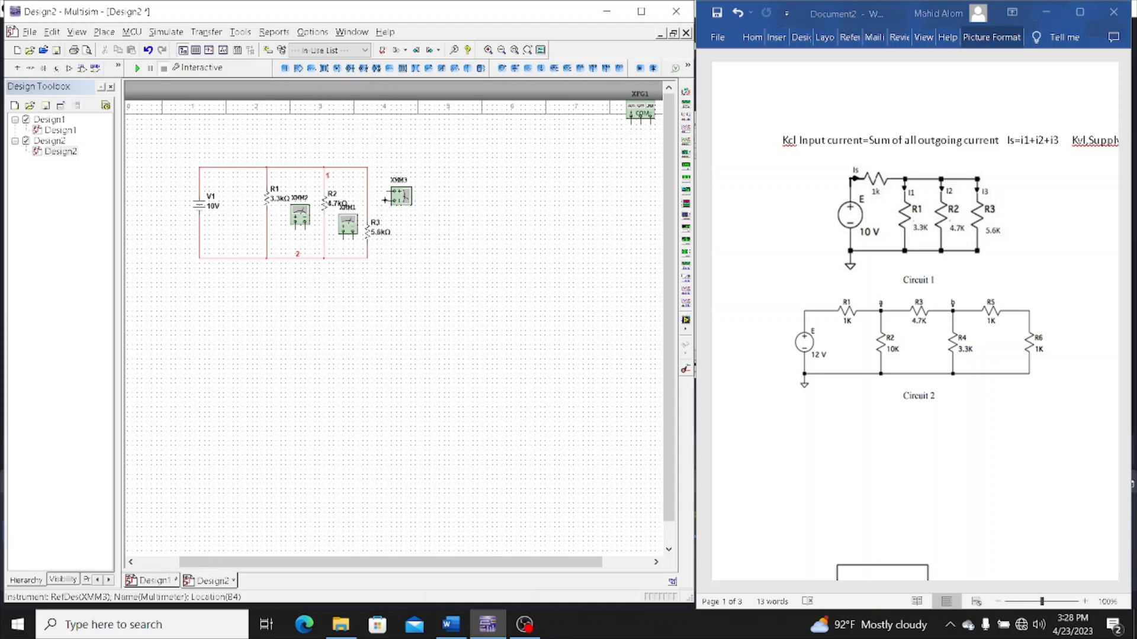
{"action": "left_click", "coordinate": [369, 200]}
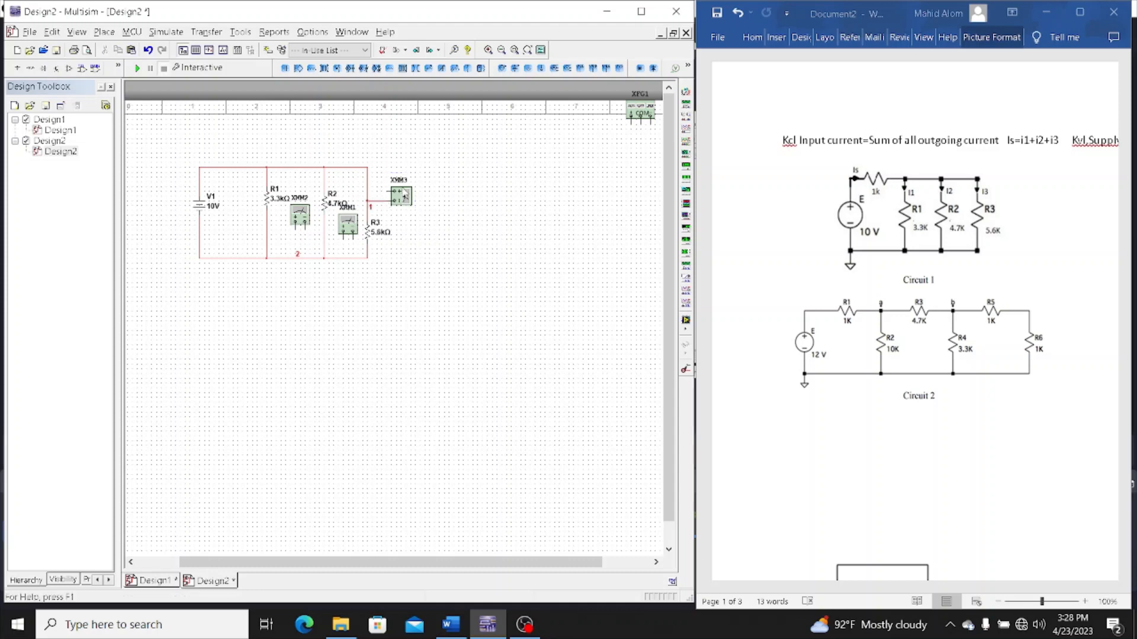
{"action": "left_click", "coordinate": [367, 191]}
{"action": "key", "text": "Delete"}
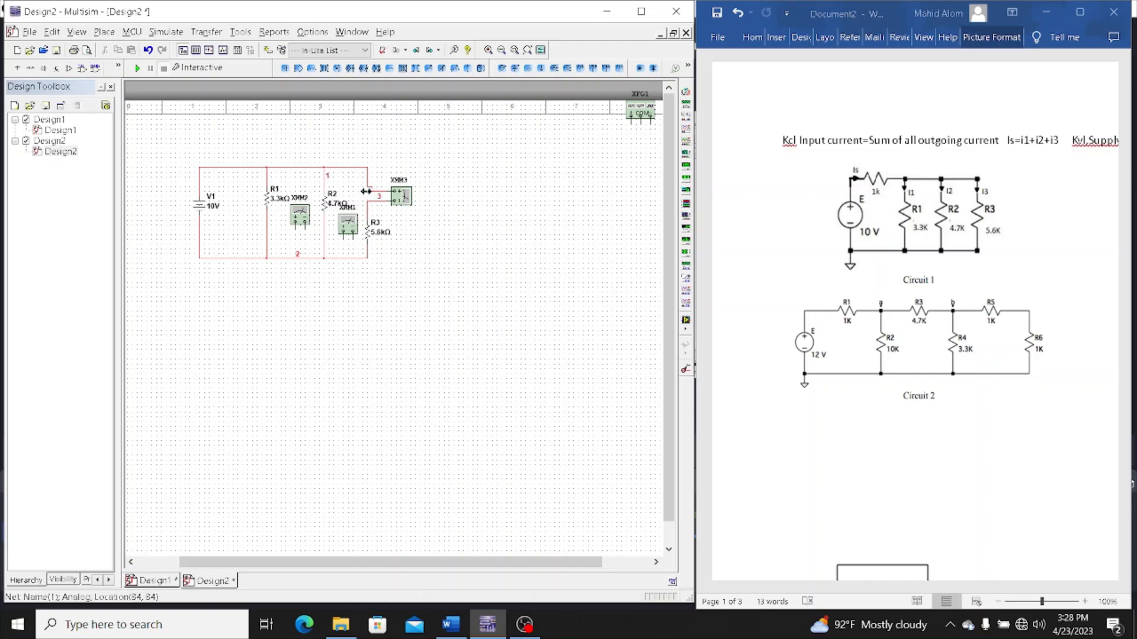
Move XMM1 up and R2 down their branch, and rotate XMM1 90° clockwise so its terminals face the wire above R2
{"action": "left_click_drag", "start_coordinate": [349, 224], "coordinate": [349, 187]}
{"action": "left_click", "coordinate": [328, 204]}
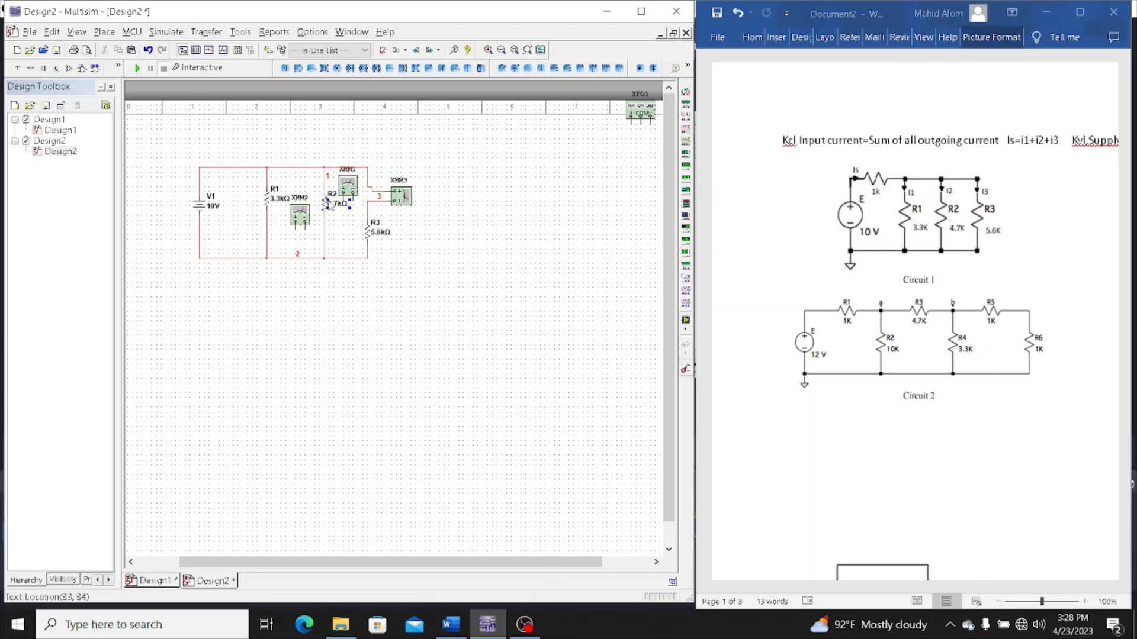
{"action": "left_click_drag", "start_coordinate": [325, 204], "coordinate": [327, 232]}
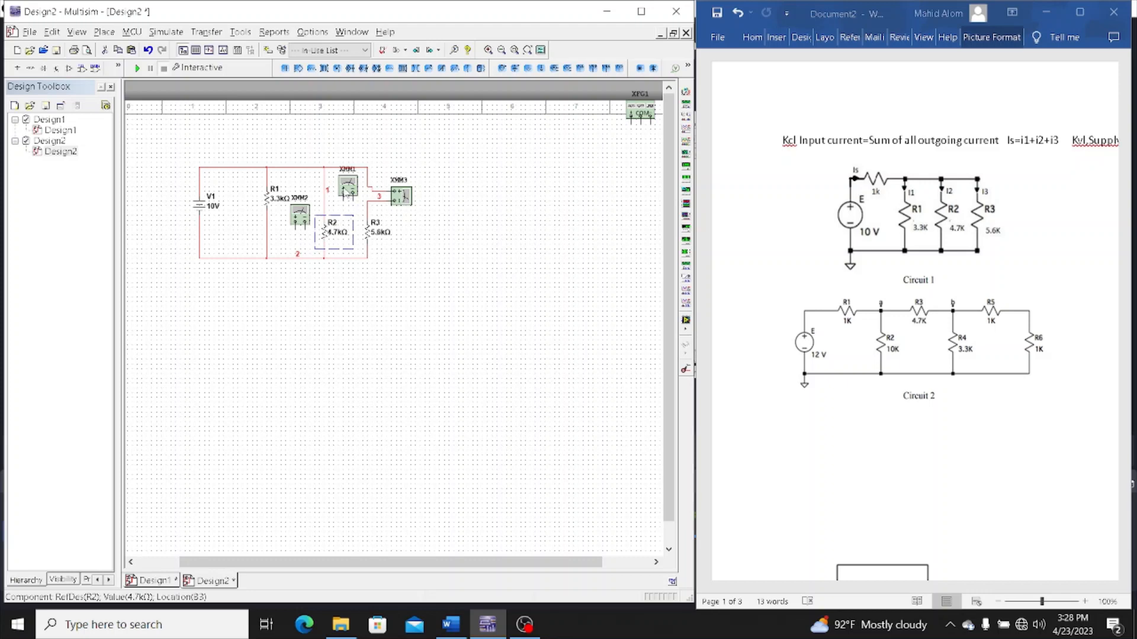
{"action": "left_click", "coordinate": [348, 188]}
{"action": "left_click_drag", "start_coordinate": [348, 188], "coordinate": [344, 188]}
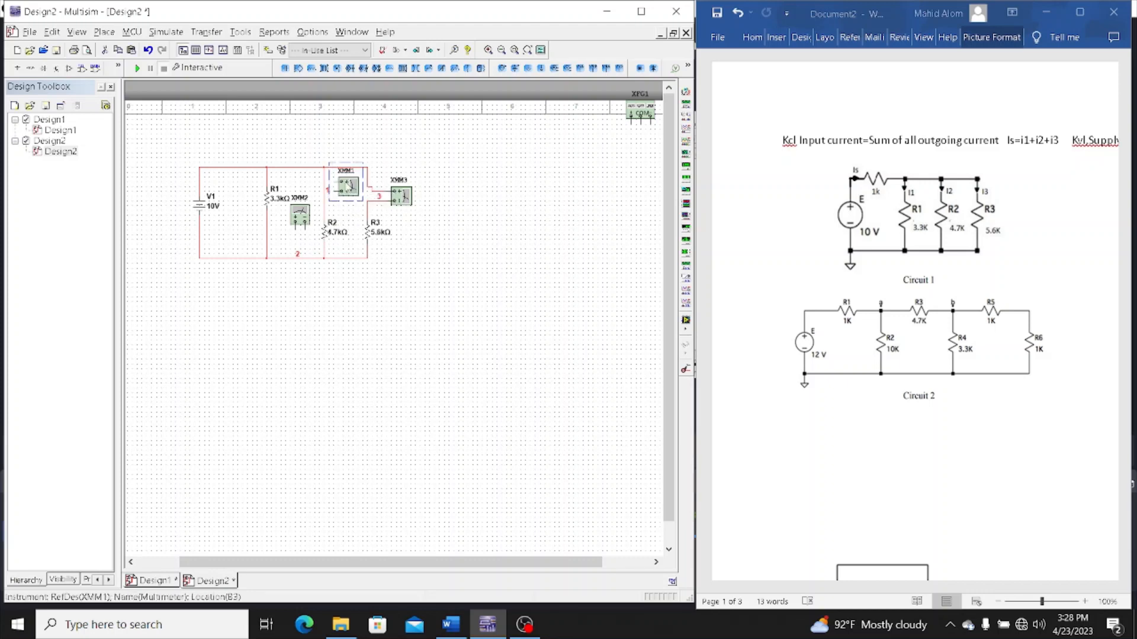
Wire both XMM1 terminals to the branch above R2 and delete the bypassing wire segment to put the meter in series
{"action": "left_click", "coordinate": [341, 216]}
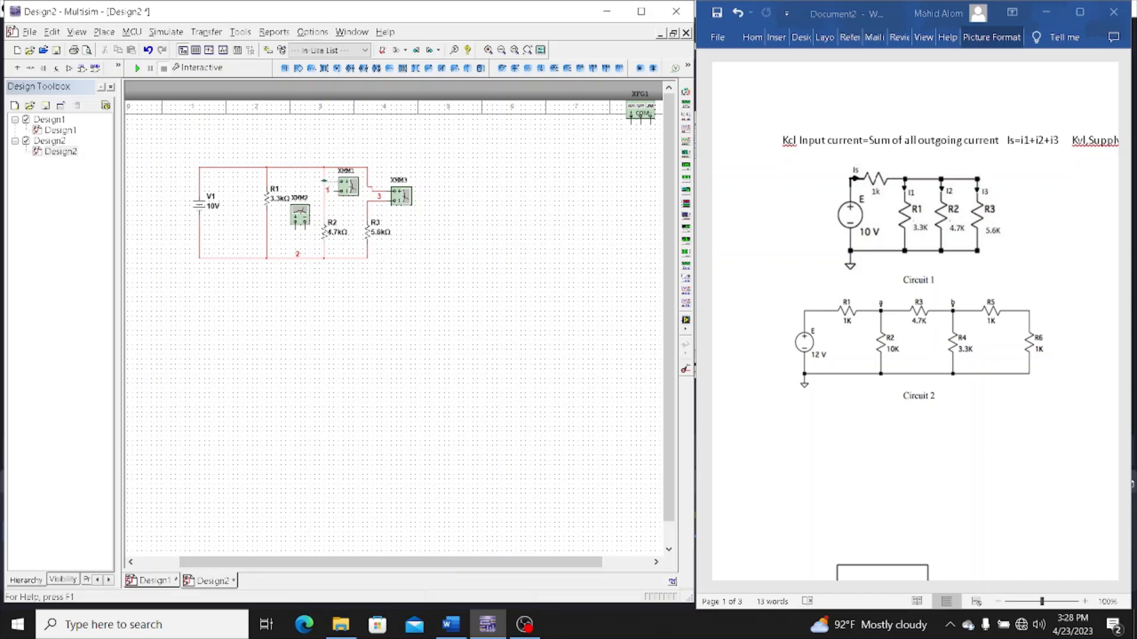
{"action": "left_click", "coordinate": [324, 181]}
{"action": "left_click", "coordinate": [324, 186]}
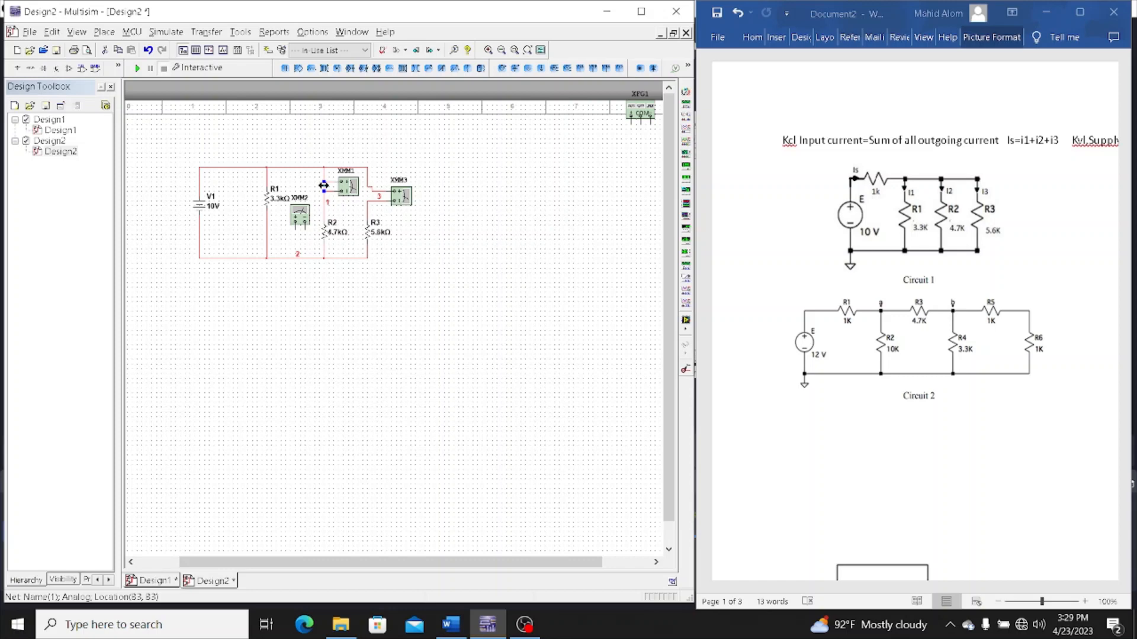
{"action": "key", "text": "Delete"}
Move XMM2 up and R1 down their branch, and rotate XMM2 90° clockwise so its terminals face the wire above R1
{"action": "left_click_drag", "start_coordinate": [299, 216], "coordinate": [299, 192]}
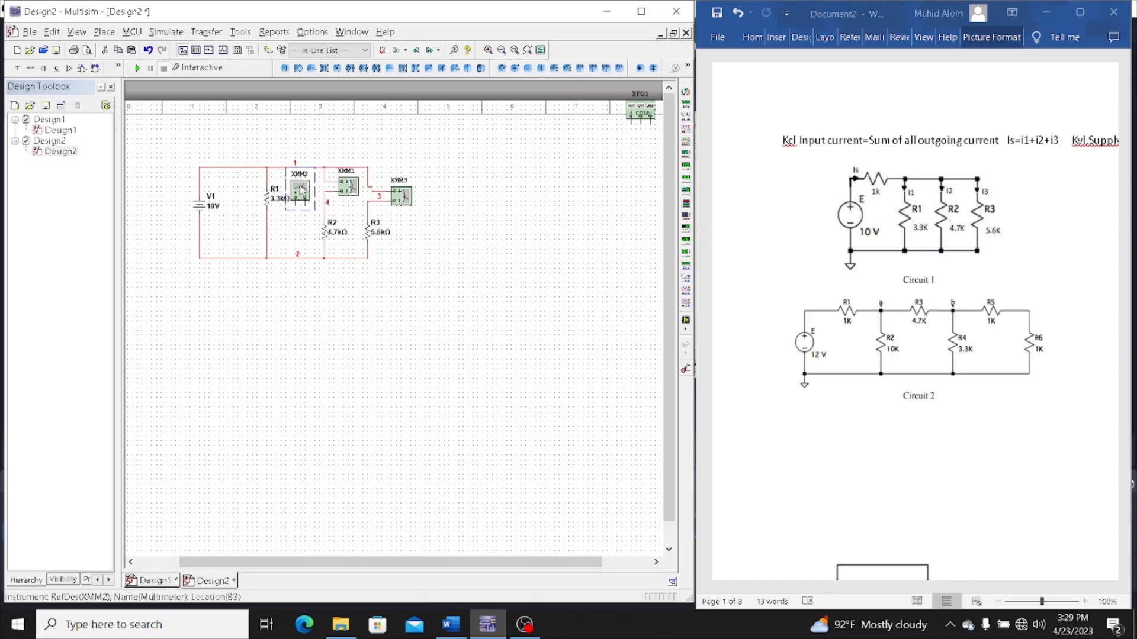
{"action": "left_click", "coordinate": [265, 201]}
{"action": "left_click_drag", "start_coordinate": [264, 200], "coordinate": [269, 224]}
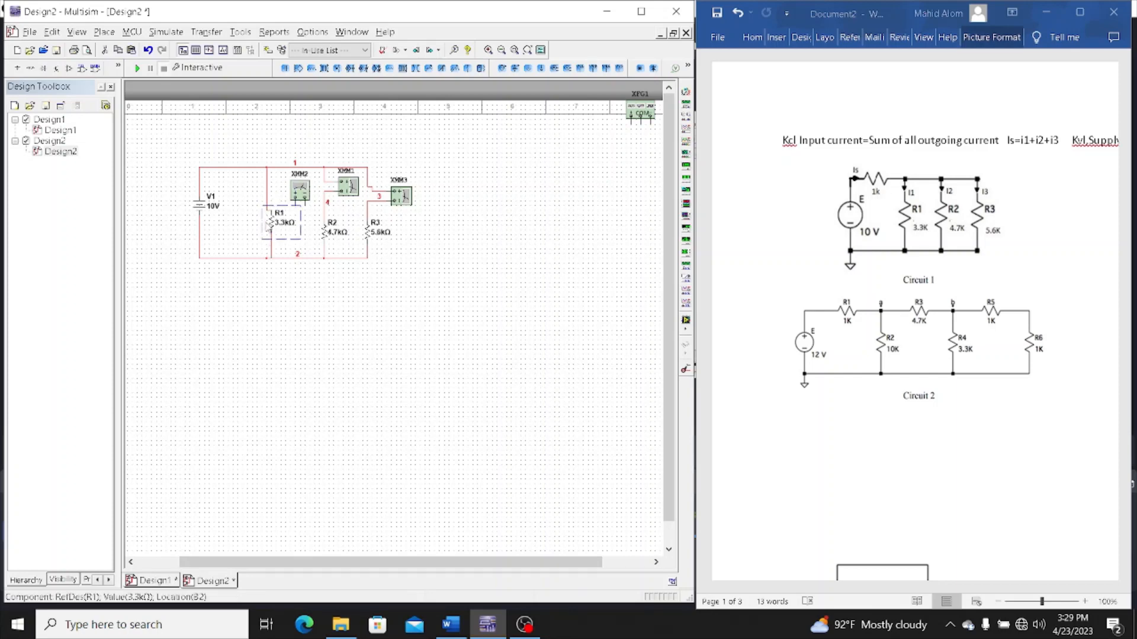
{"action": "left_click", "coordinate": [300, 193]}
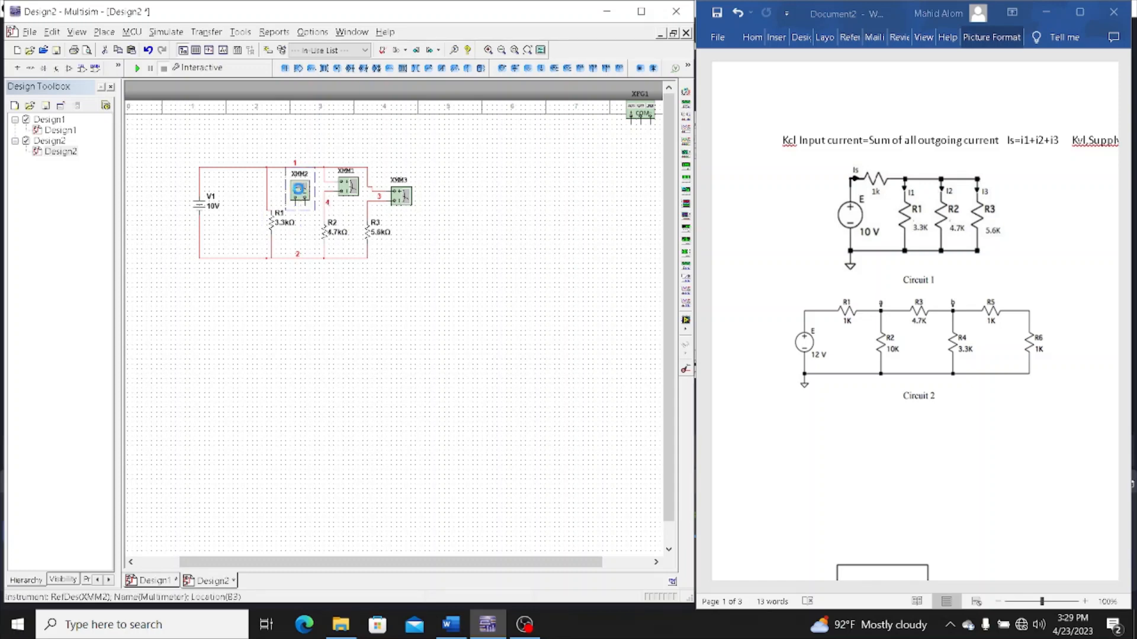
{"action": "key", "text": "ctrl+r"}
Wire both XMM2 terminals into the branch above R1 and remove the bypassing wire segment so the meter is in series
{"action": "left_click", "coordinate": [273, 187]}
{"action": "left_click", "coordinate": [266, 179]}
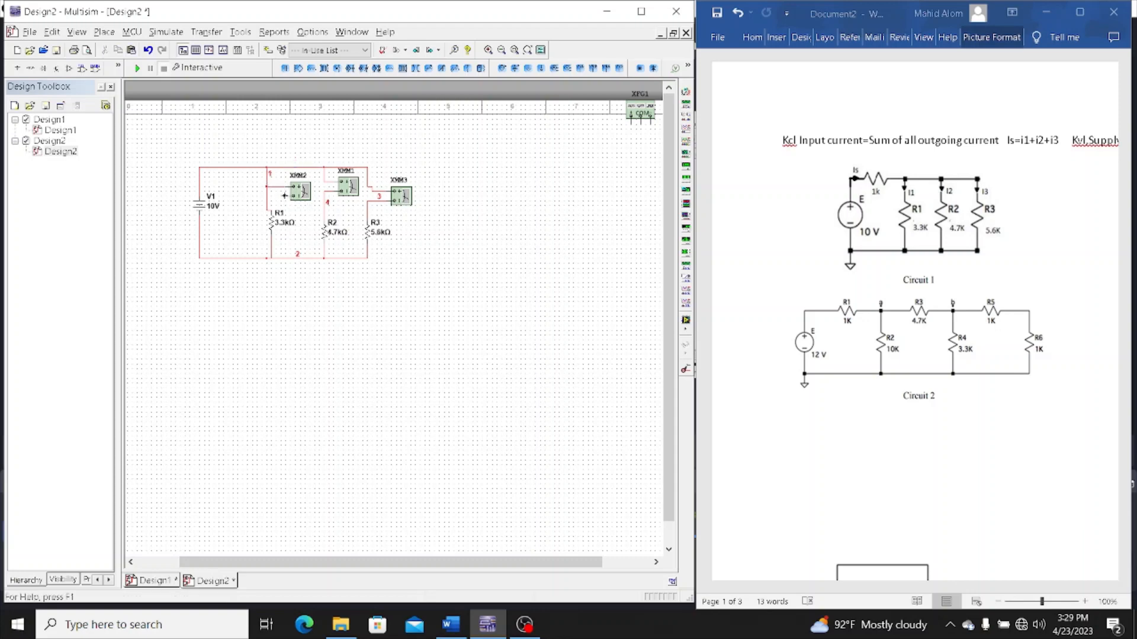
{"action": "left_click", "coordinate": [285, 195]}
{"action": "left_click", "coordinate": [266, 196]}
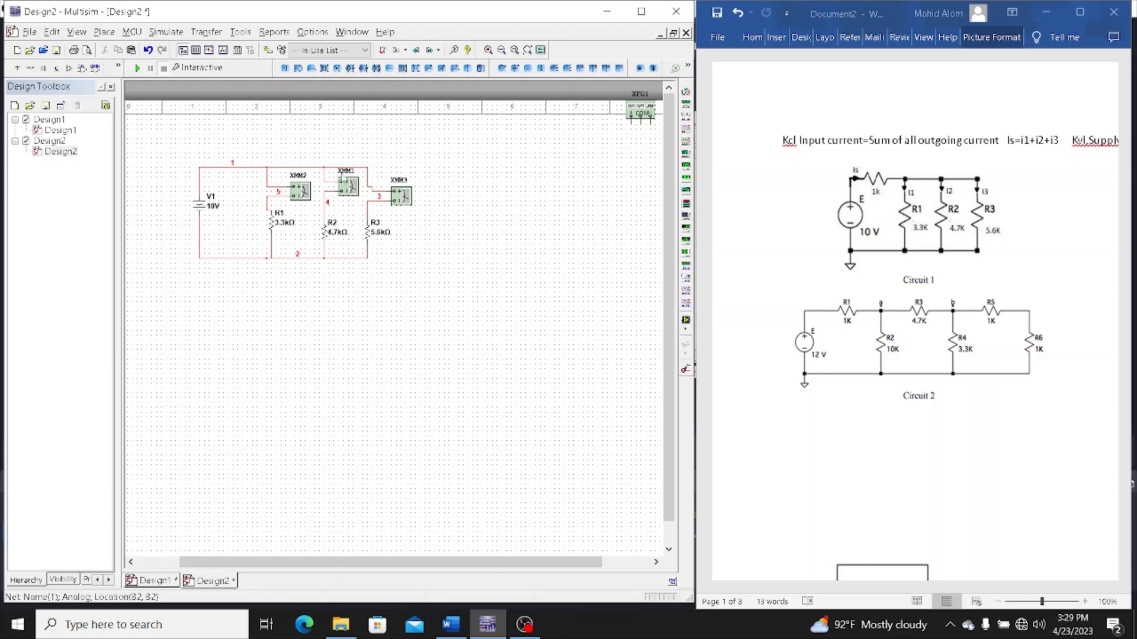
Open the readout windows of XMM2, XMM1 and XMM3 and spread them apart clear of the circuit
{"action": "double_click", "coordinate": [302, 192]}
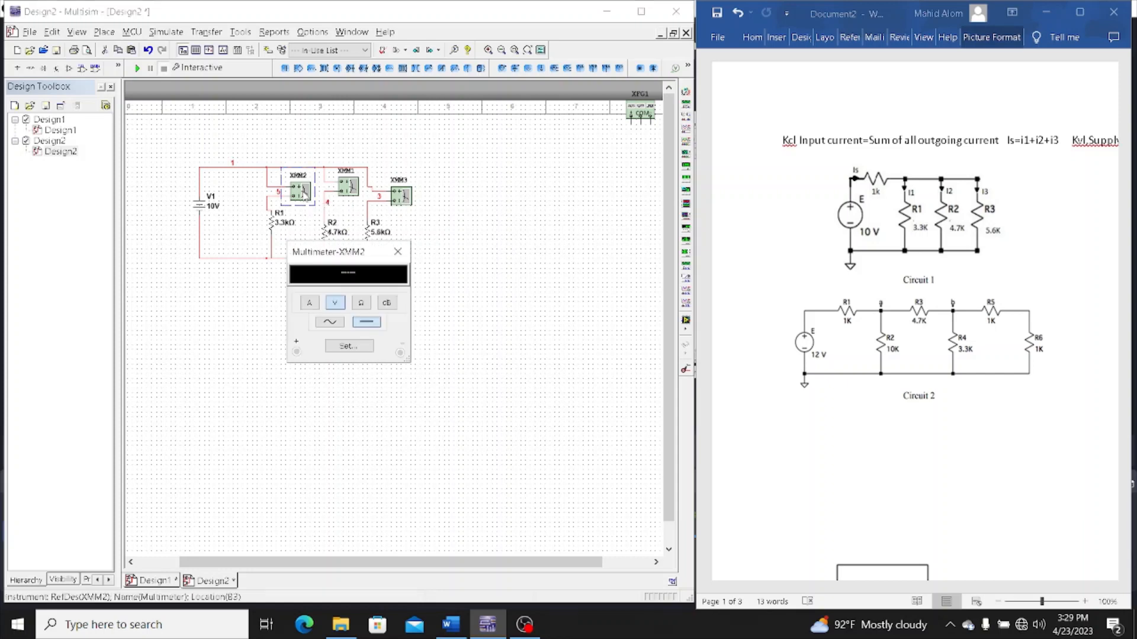
{"action": "double_click", "coordinate": [354, 188]}
{"action": "double_click", "coordinate": [403, 197]}
{"action": "left_click_drag", "start_coordinate": [372, 258], "coordinate": [558, 262]}
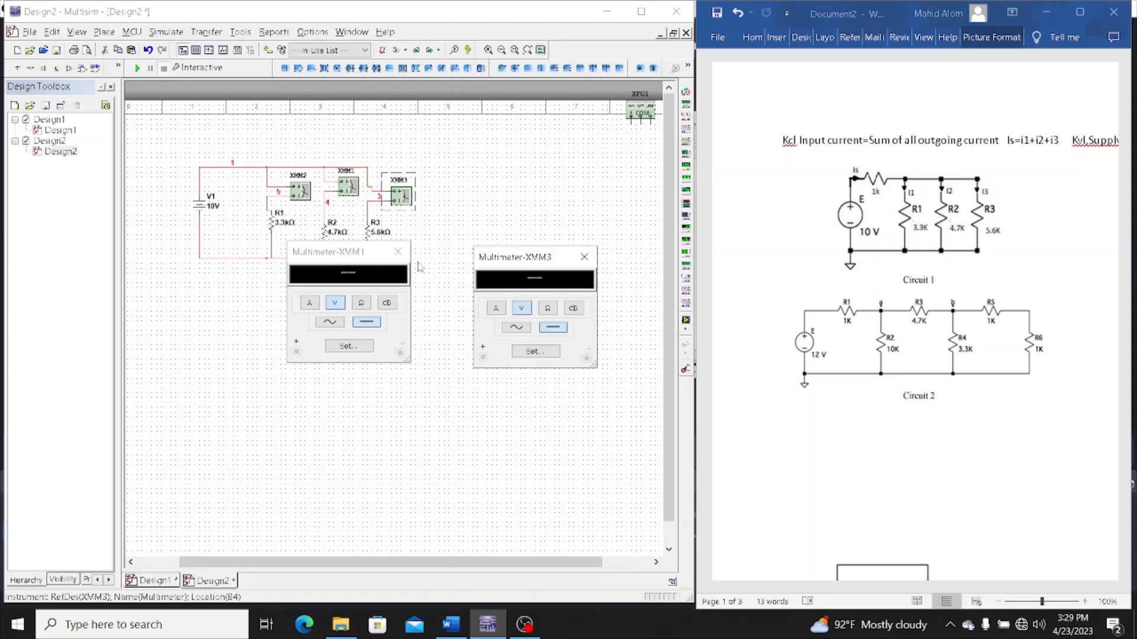
{"action": "left_click_drag", "start_coordinate": [354, 253], "coordinate": [406, 341]}
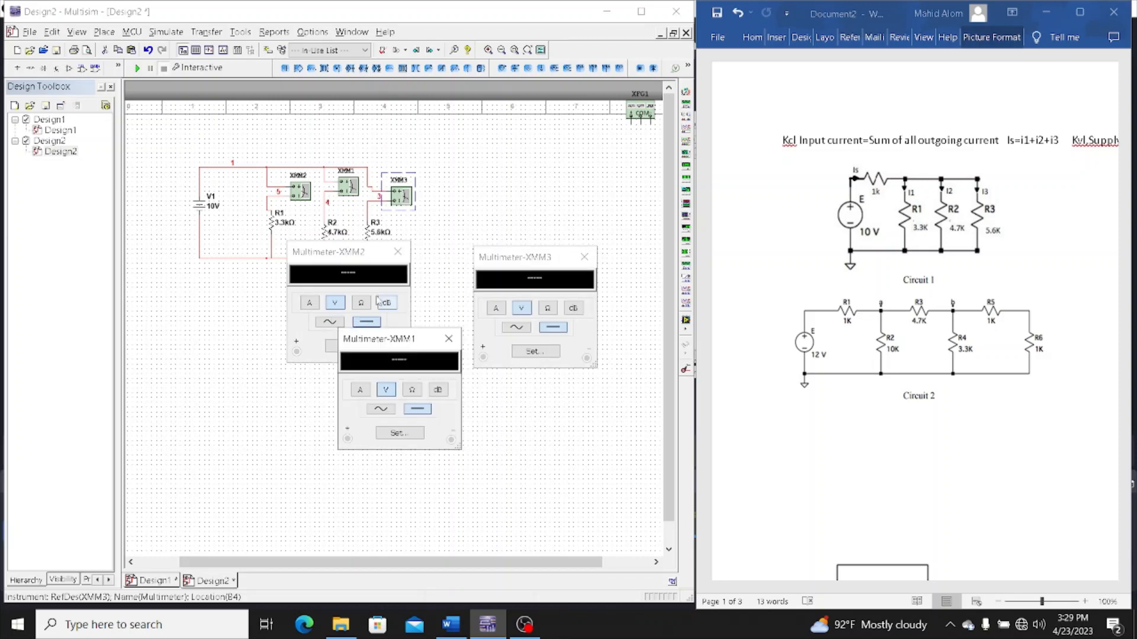
{"action": "left_click_drag", "start_coordinate": [354, 254], "coordinate": [246, 335]}
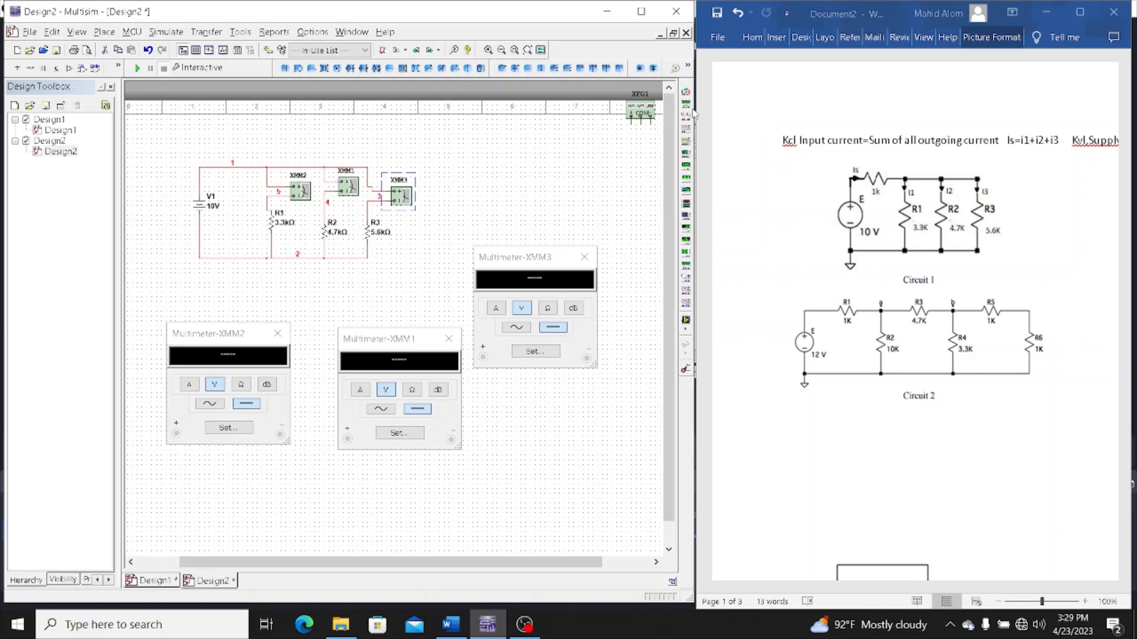
{"action": "left_click", "coordinate": [686, 102]}
{"action": "left_click", "coordinate": [572, 157]}
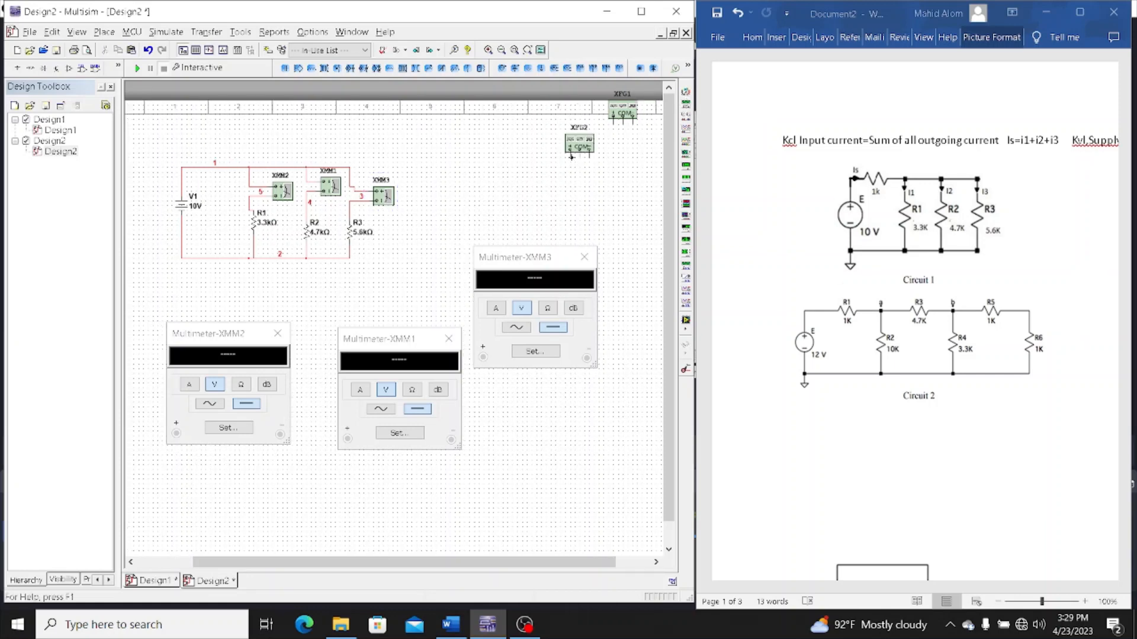
{"action": "left_click", "coordinate": [567, 148]}
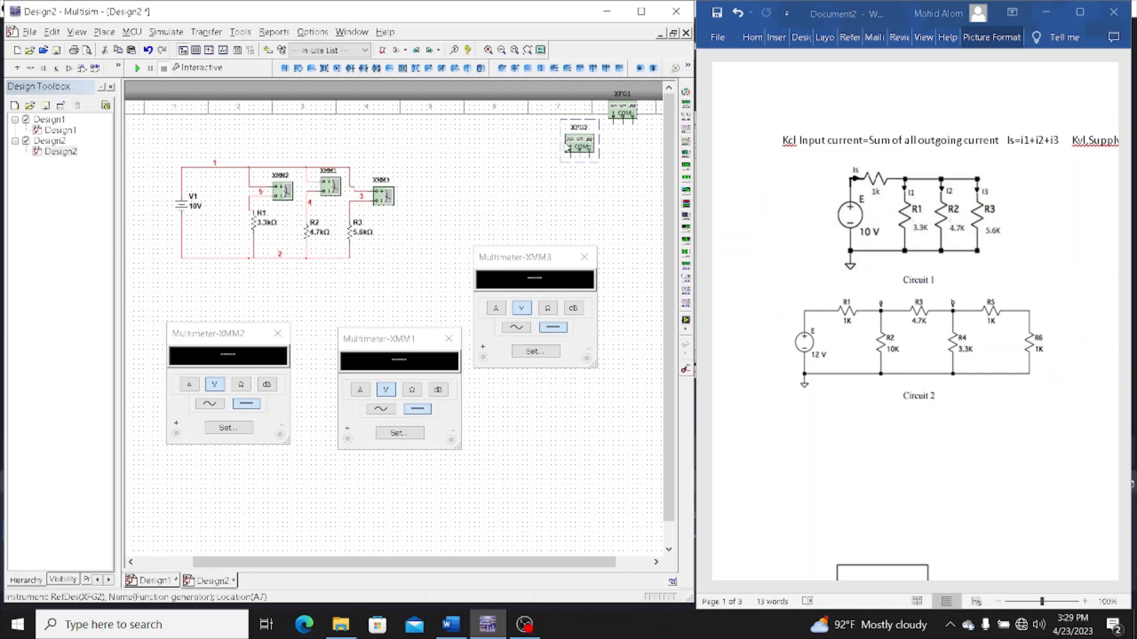
{"action": "key", "text": "Delete"}
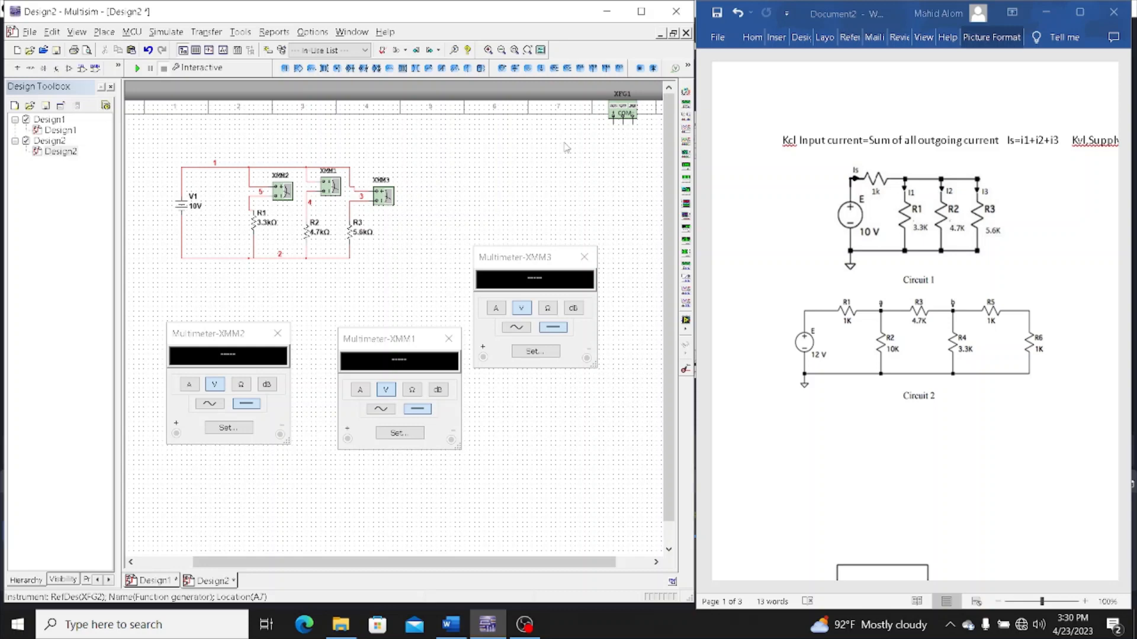
Place a fourth multimeter, XMM4, just above the upper wire between V1 and the R1 branch
{"action": "left_click", "coordinate": [685, 93]}
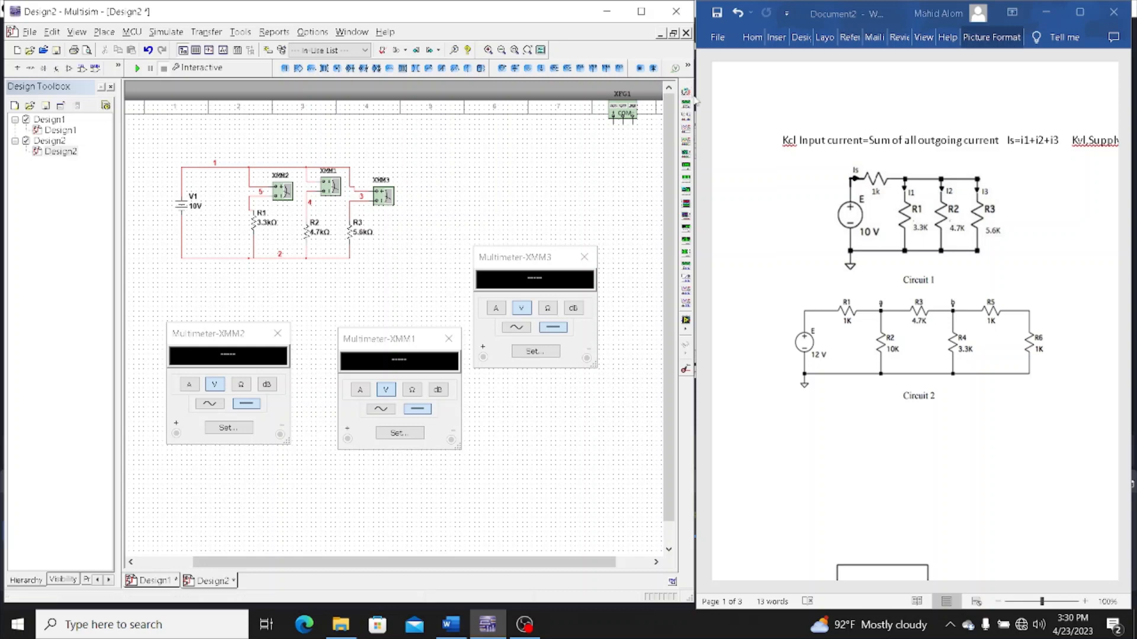
{"action": "left_click", "coordinate": [199, 171]}
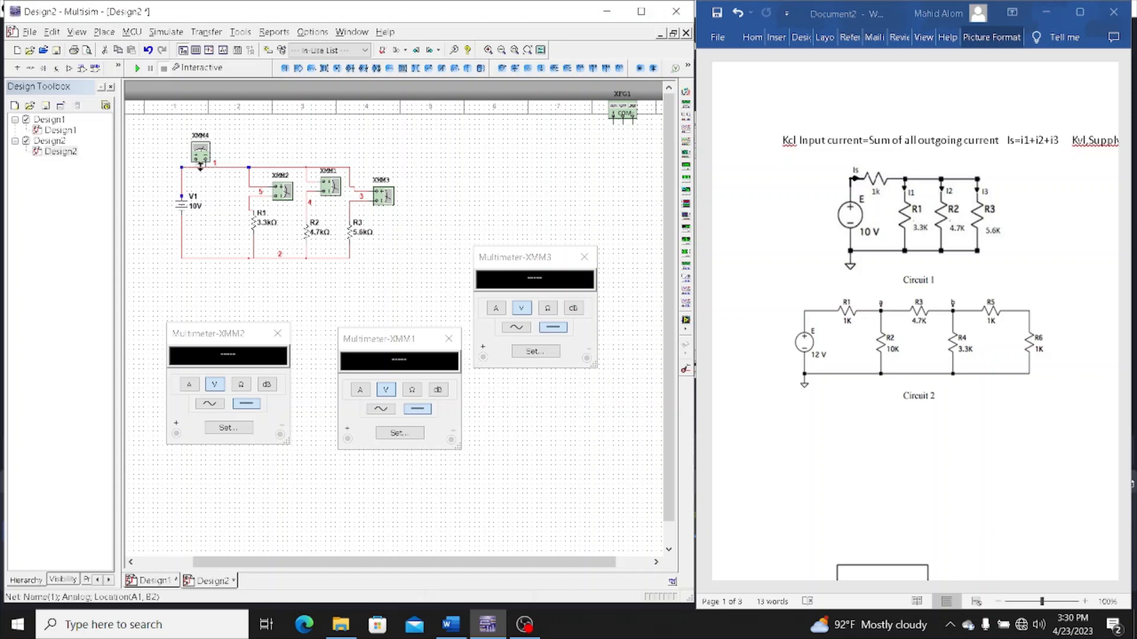
{"action": "left_click", "coordinate": [247, 149]}
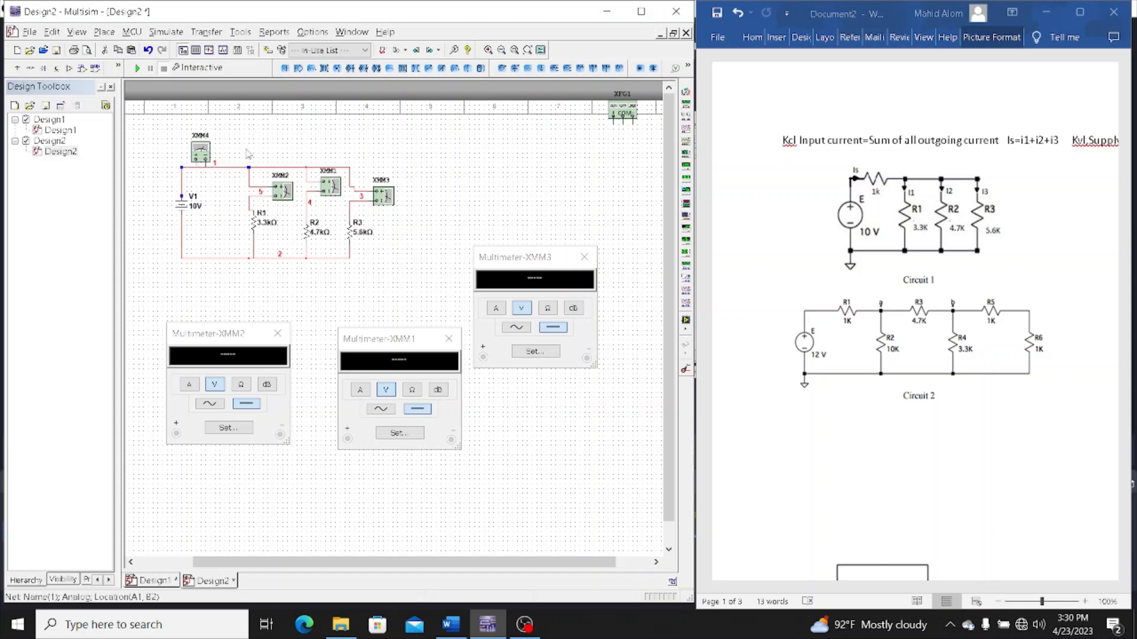
{"action": "left_click", "coordinate": [200, 168]}
{"action": "left_click", "coordinate": [206, 155]}
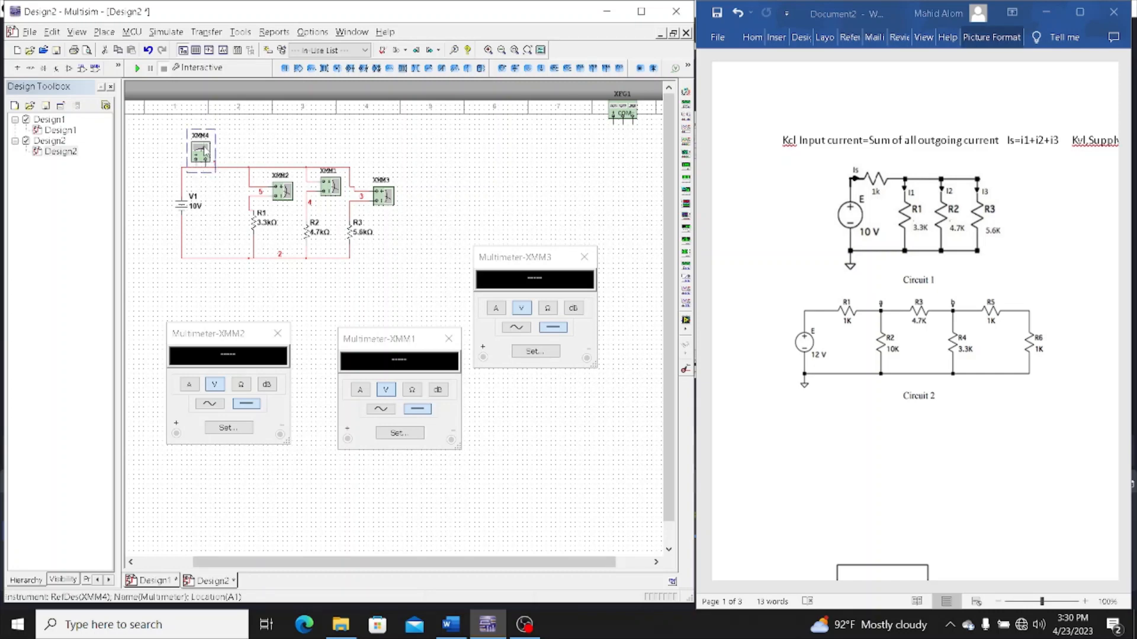
{"action": "left_click_drag", "start_coordinate": [203, 146], "coordinate": [204, 137]}
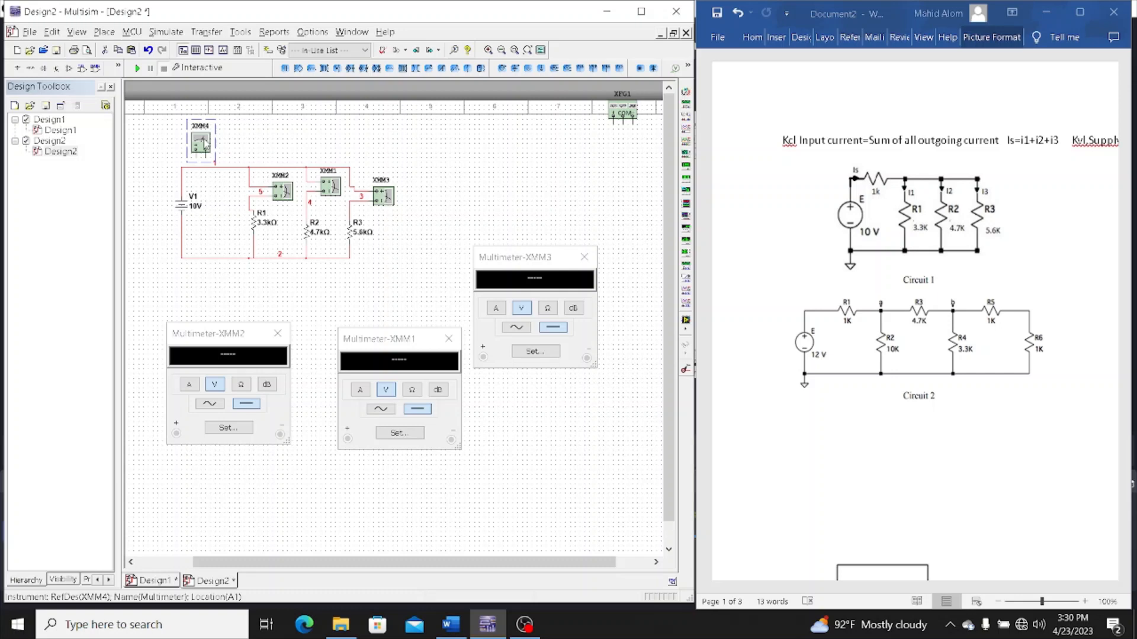
Replace the upper wire segment between V1 and the R1 branch with XMM4 wired in series
{"action": "left_click", "coordinate": [209, 174]}
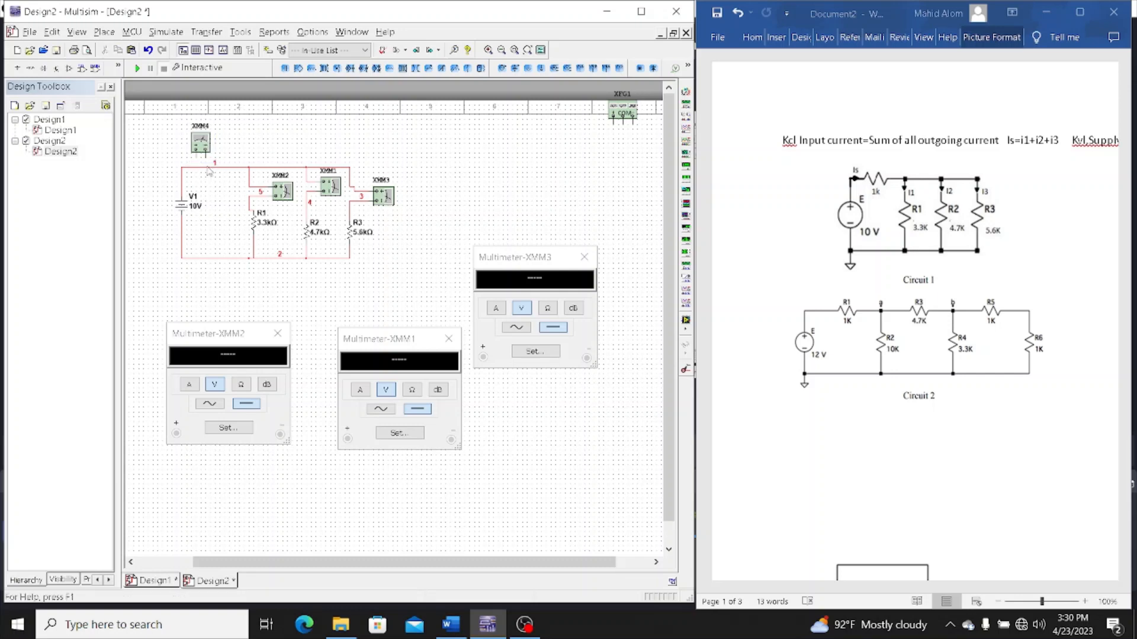
{"action": "left_click", "coordinate": [207, 168]}
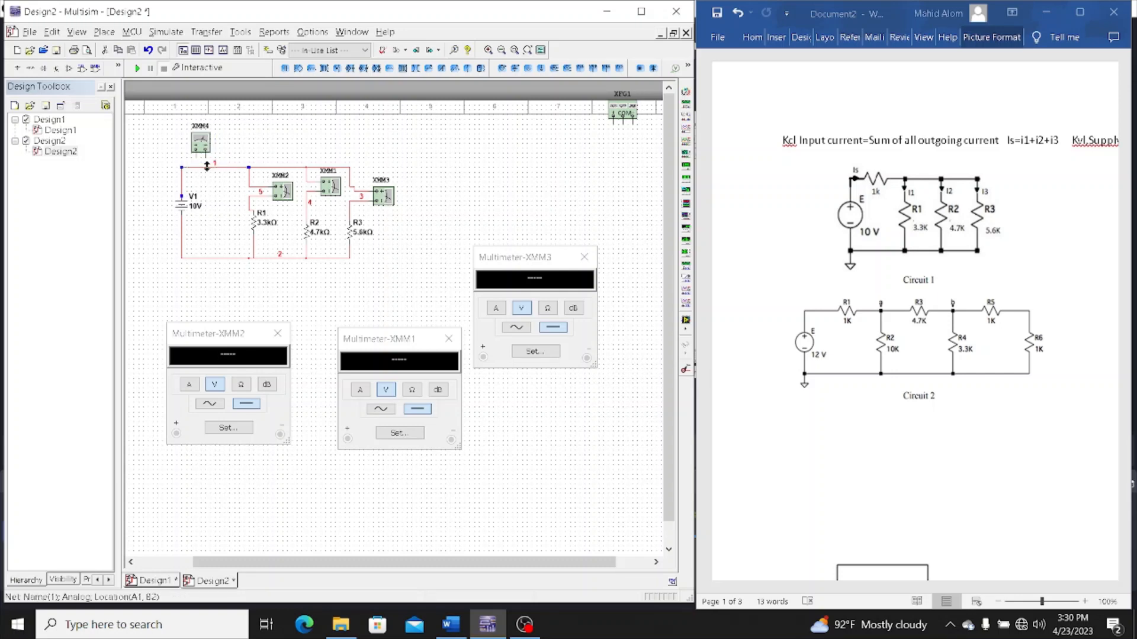
{"action": "key", "text": "Delete"}
{"action": "left_click", "coordinate": [182, 188]}
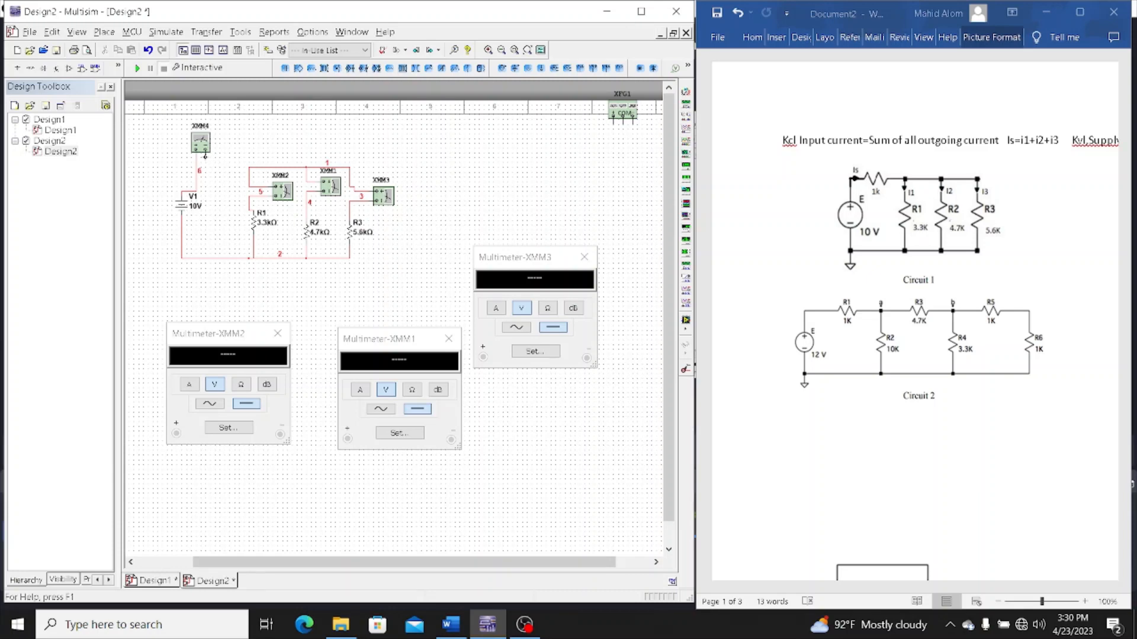
{"action": "left_click", "coordinate": [250, 167]}
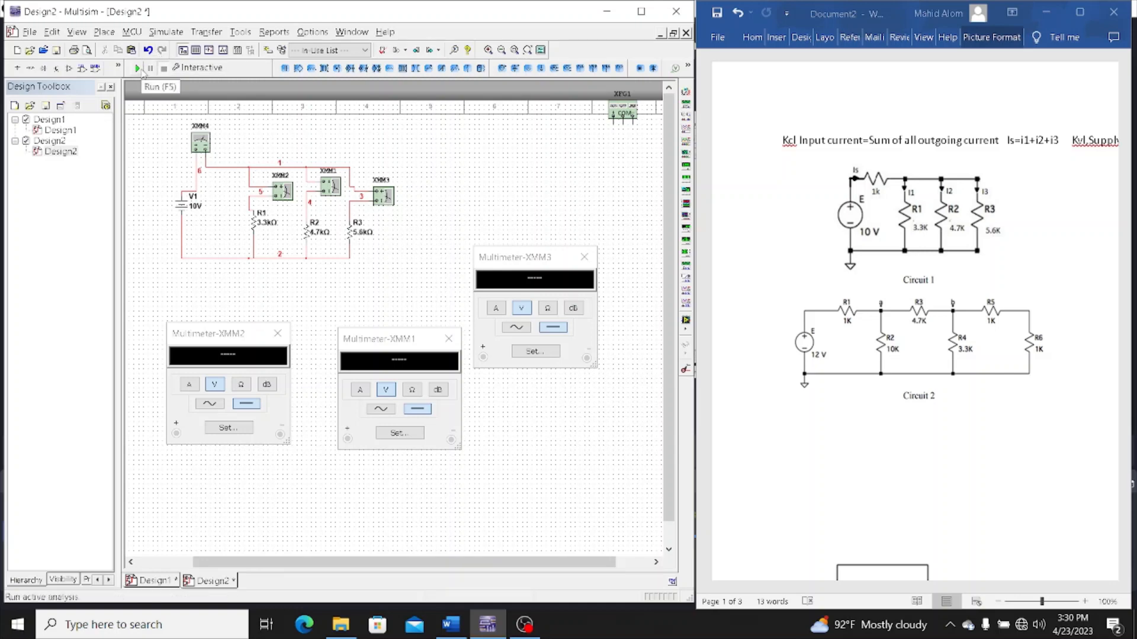
Open XMM4's readout window, move it clear of the circuit, and try to run the simulation
{"action": "double_click", "coordinate": [201, 141]}
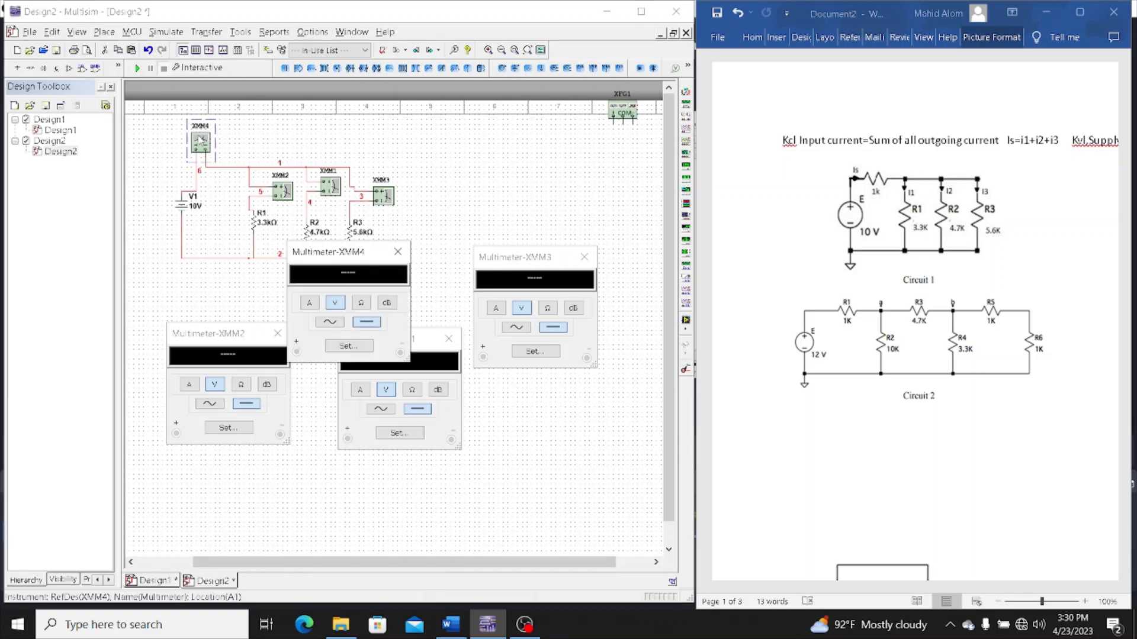
{"action": "left_click_drag", "start_coordinate": [351, 255], "coordinate": [480, 143]}
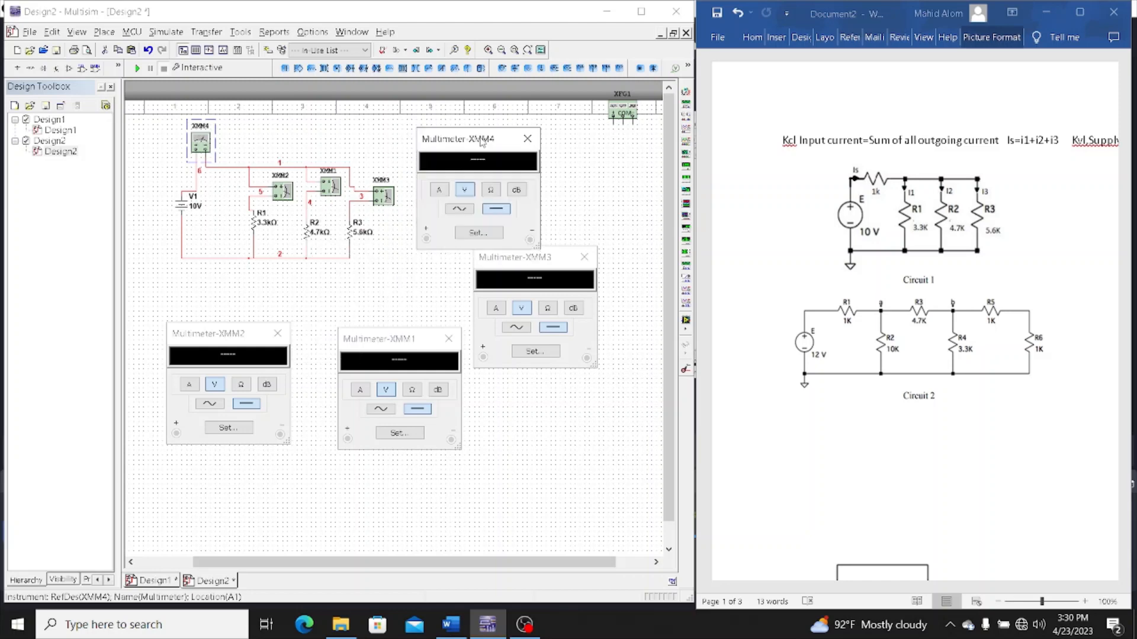
{"action": "left_click", "coordinate": [138, 69]}
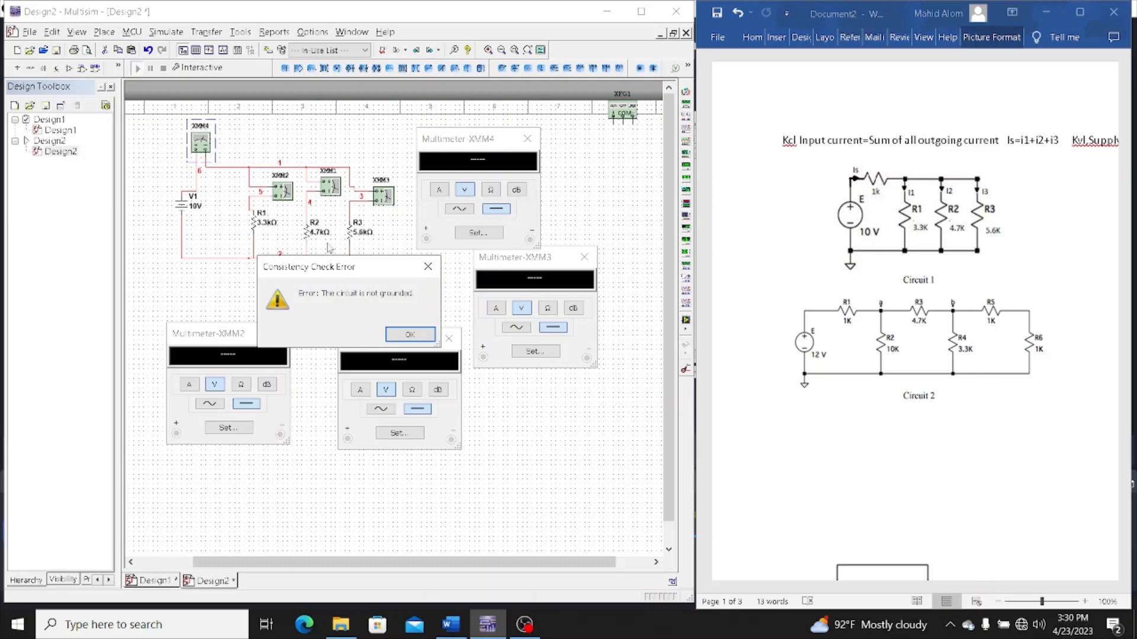
{"action": "left_click", "coordinate": [428, 267]}
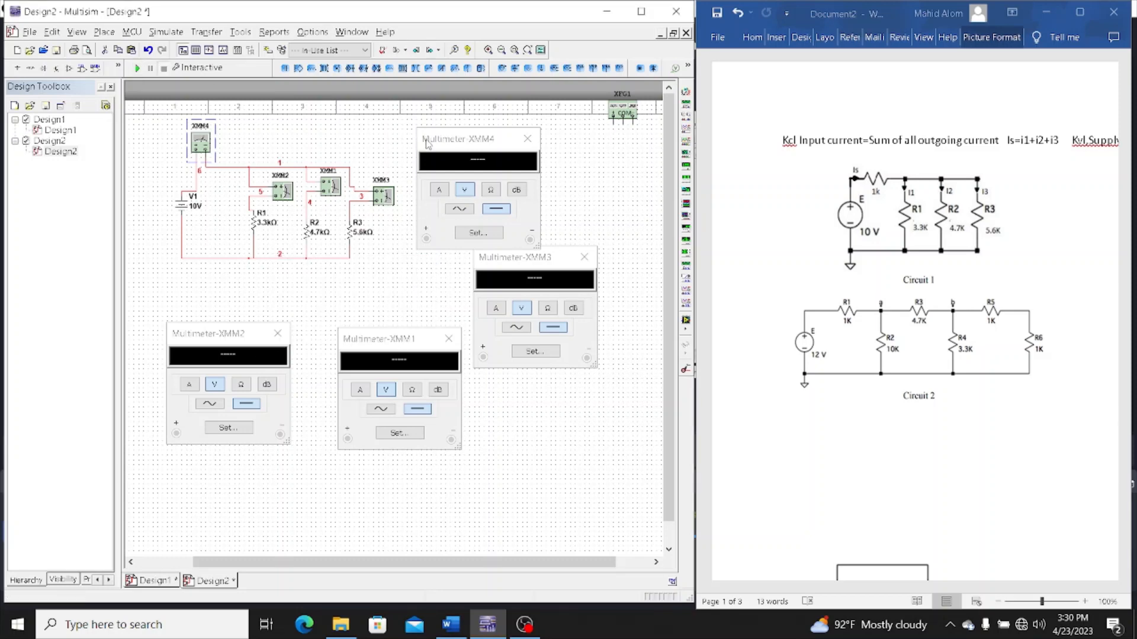
Place a ground on the lower wire between V1 and R1, and run the simulation to read all four multimeters before stopping it
{"action": "left_click", "coordinate": [541, 69]}
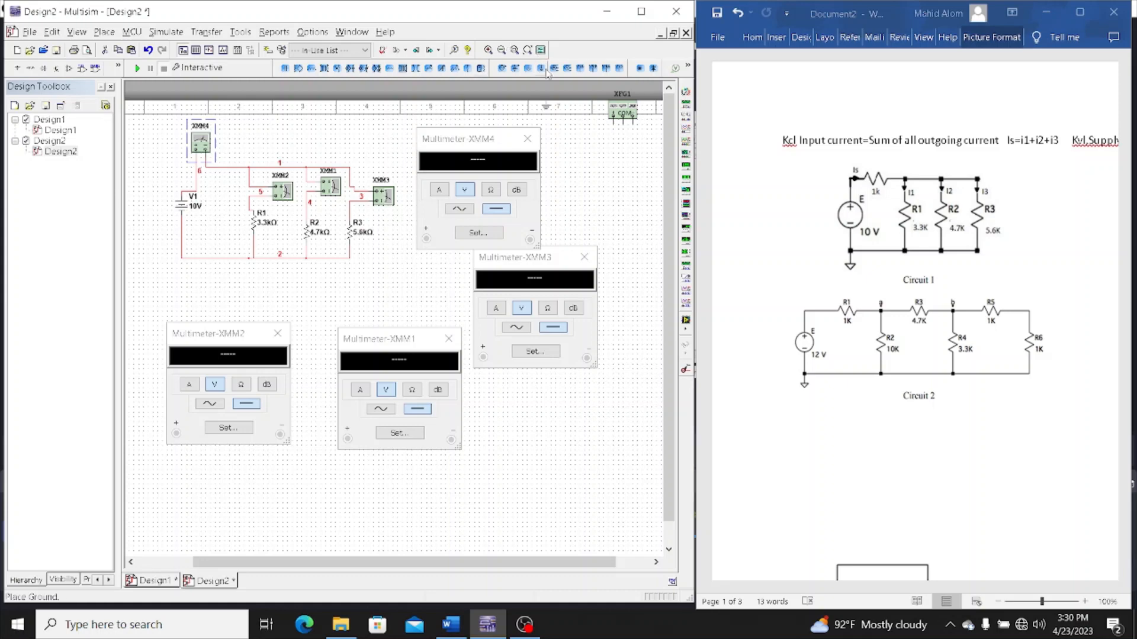
{"action": "left_click", "coordinate": [236, 263]}
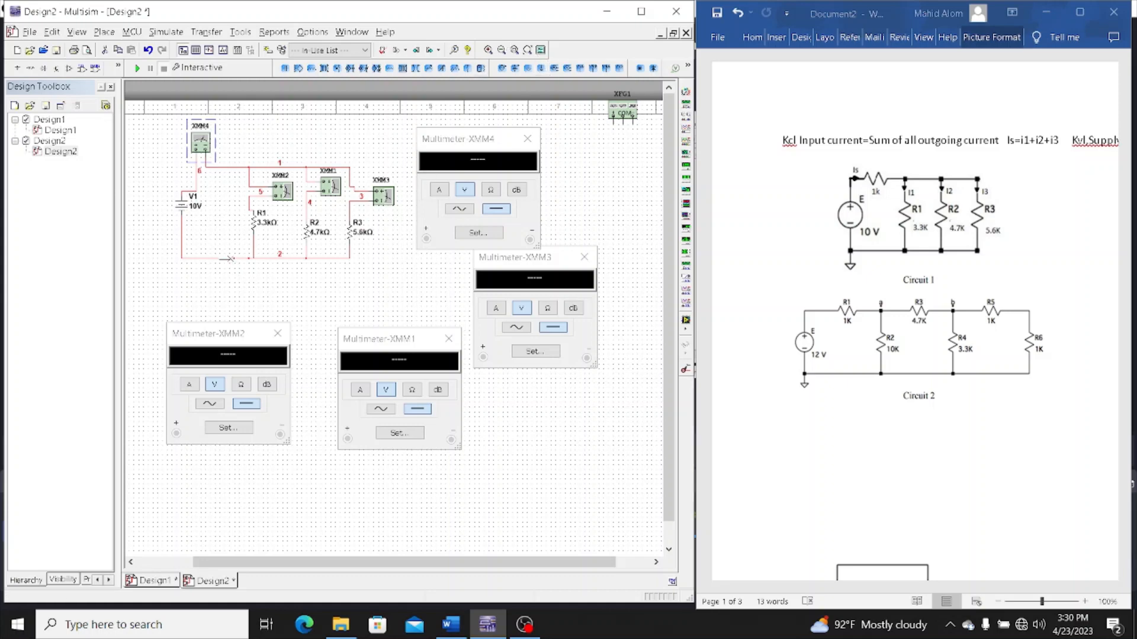
{"action": "left_click", "coordinate": [135, 69]}
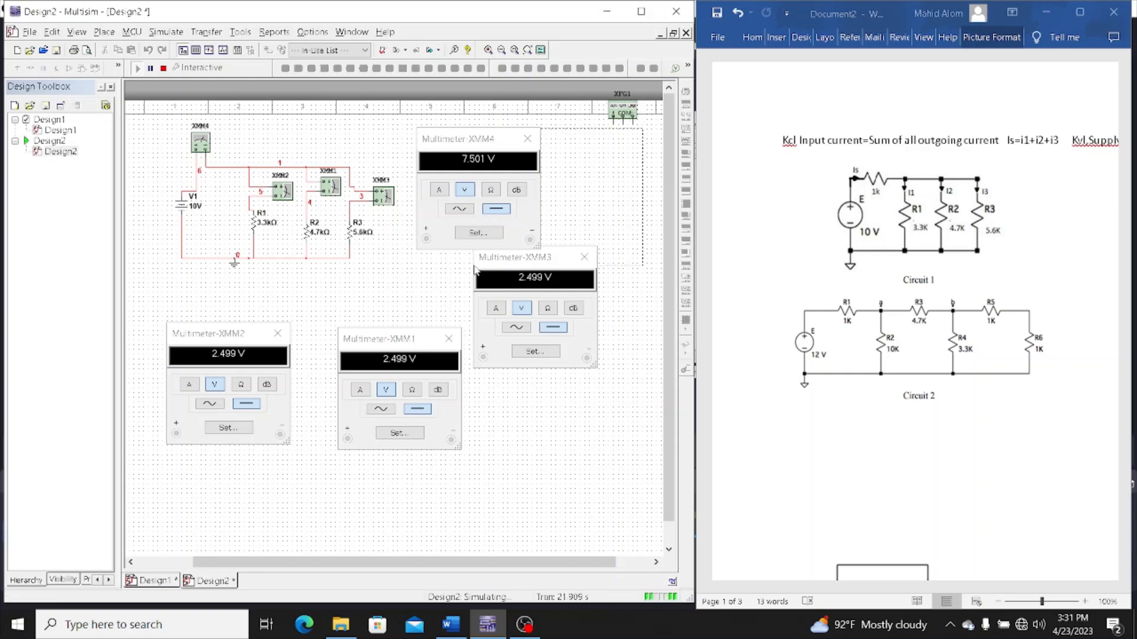
{"action": "left_click", "coordinate": [163, 68]}
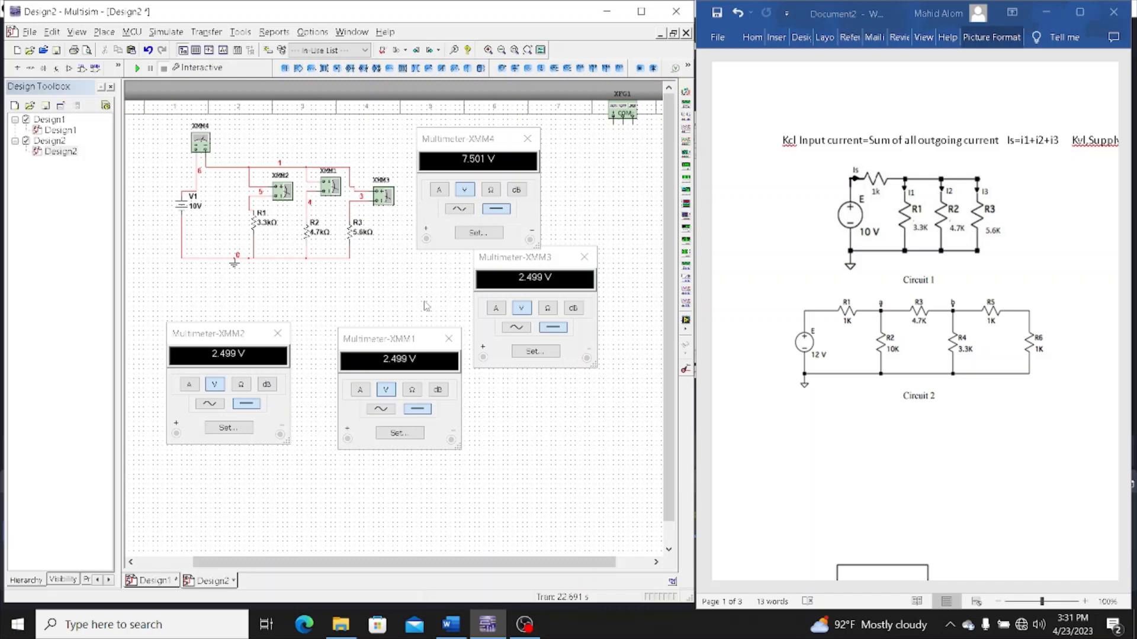
{"action": "left_click", "coordinate": [528, 631]}
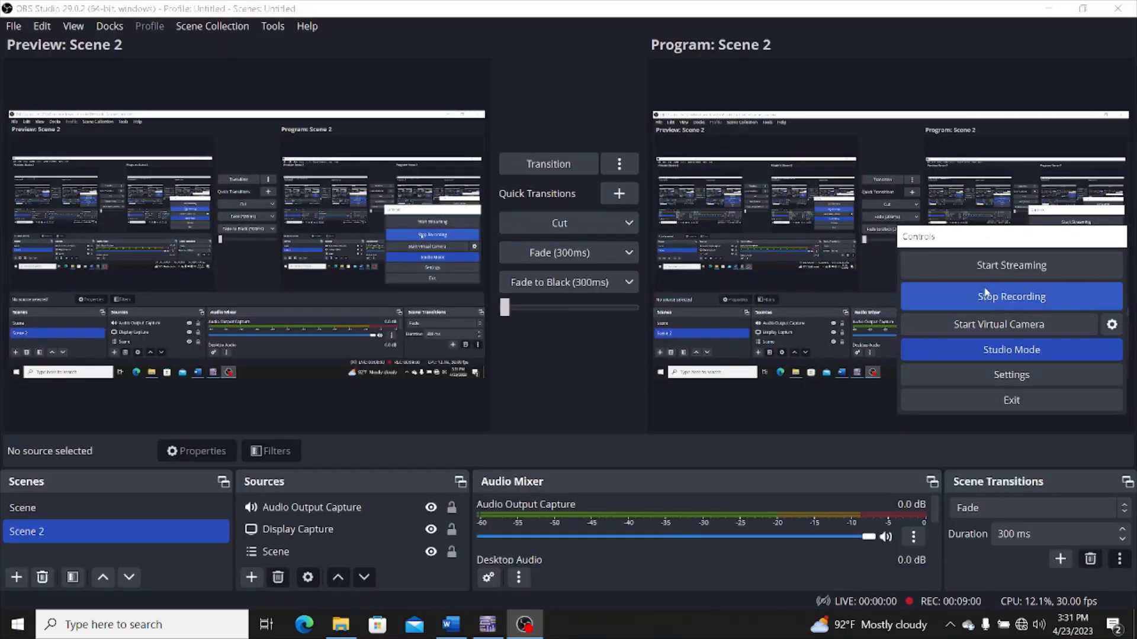
{"action": "left_click", "coordinate": [480, 629]}
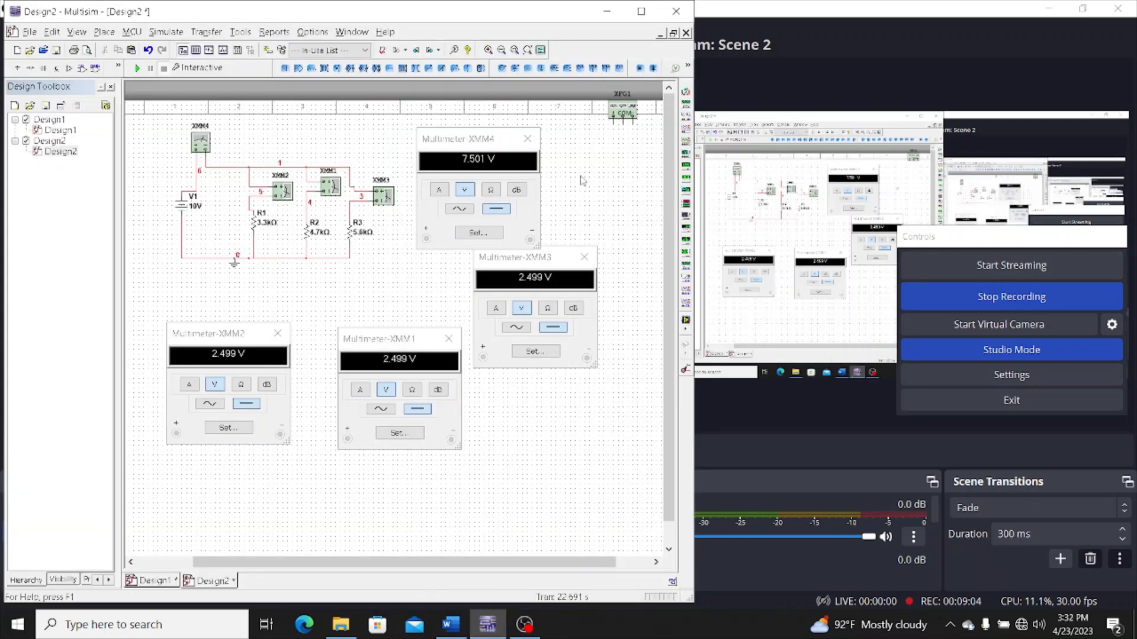
Delete the unused function generator XFG1 and close the readout windows of all four multimeters
{"action": "left_click_drag", "start_coordinate": [416, 140], "coordinate": [266, 191]}
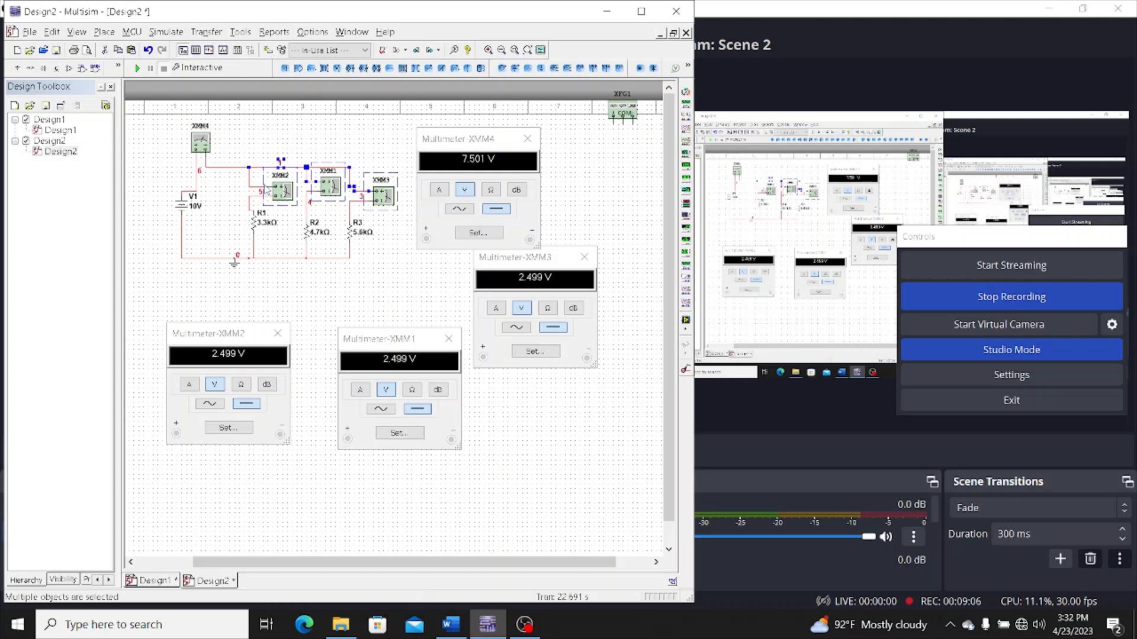
{"action": "left_click", "coordinate": [629, 112]}
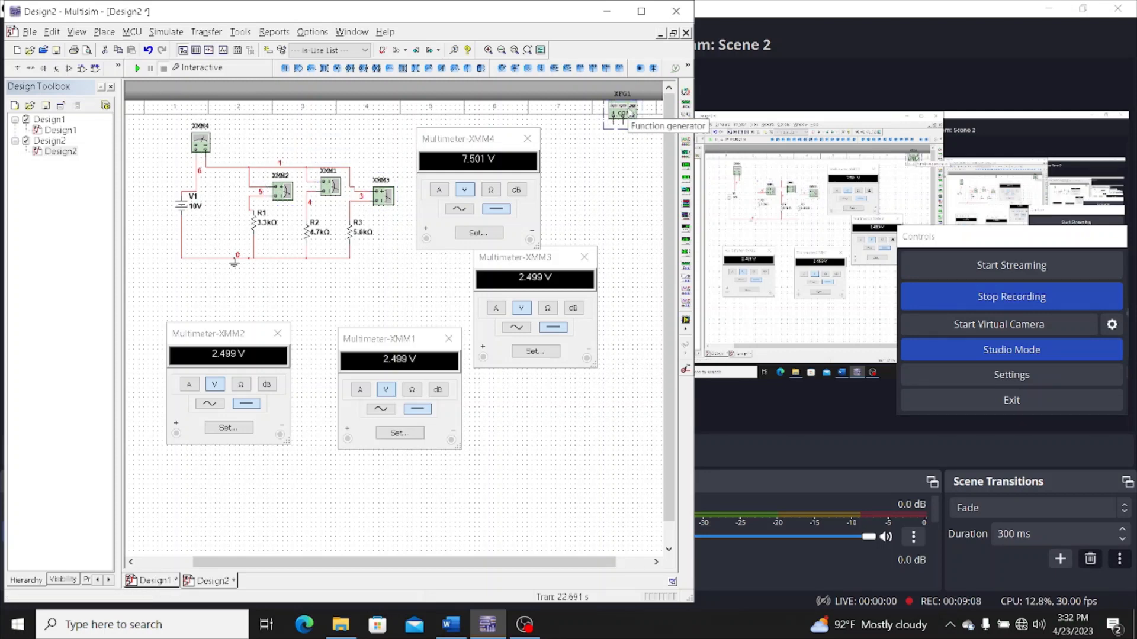
{"action": "key", "text": "Delete"}
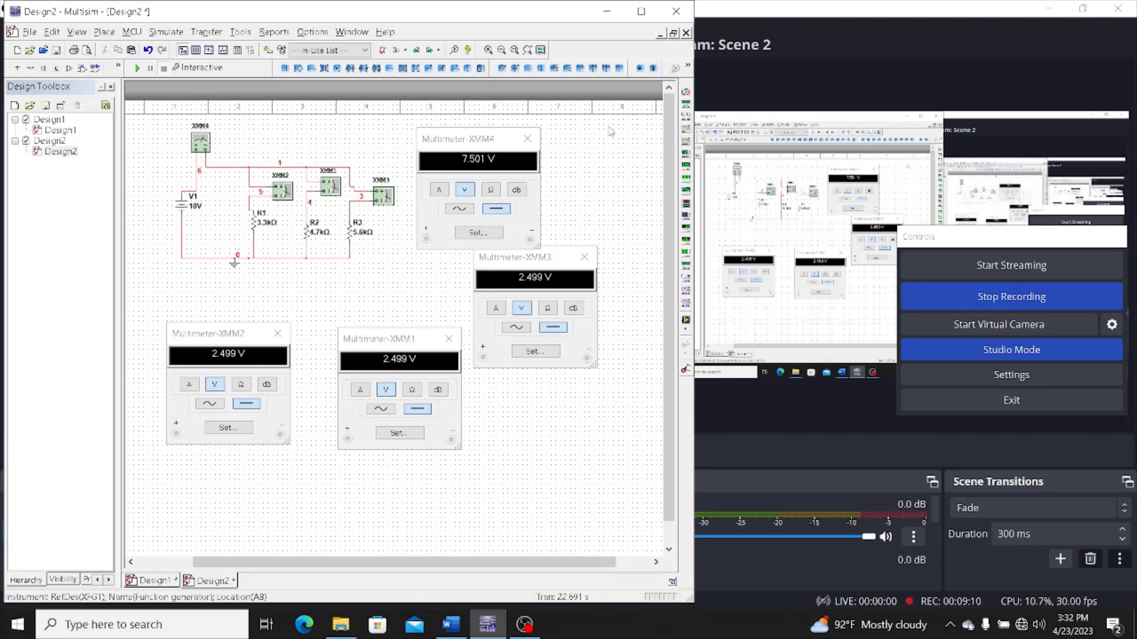
{"action": "left_click", "coordinate": [526, 139]}
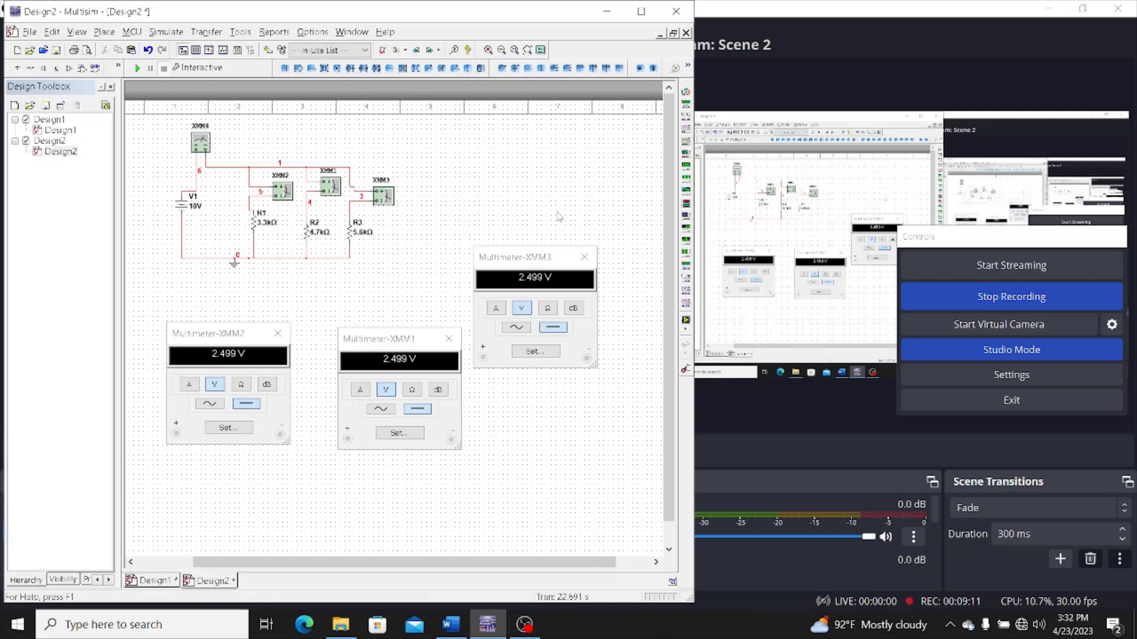
{"action": "left_click", "coordinate": [581, 258]}
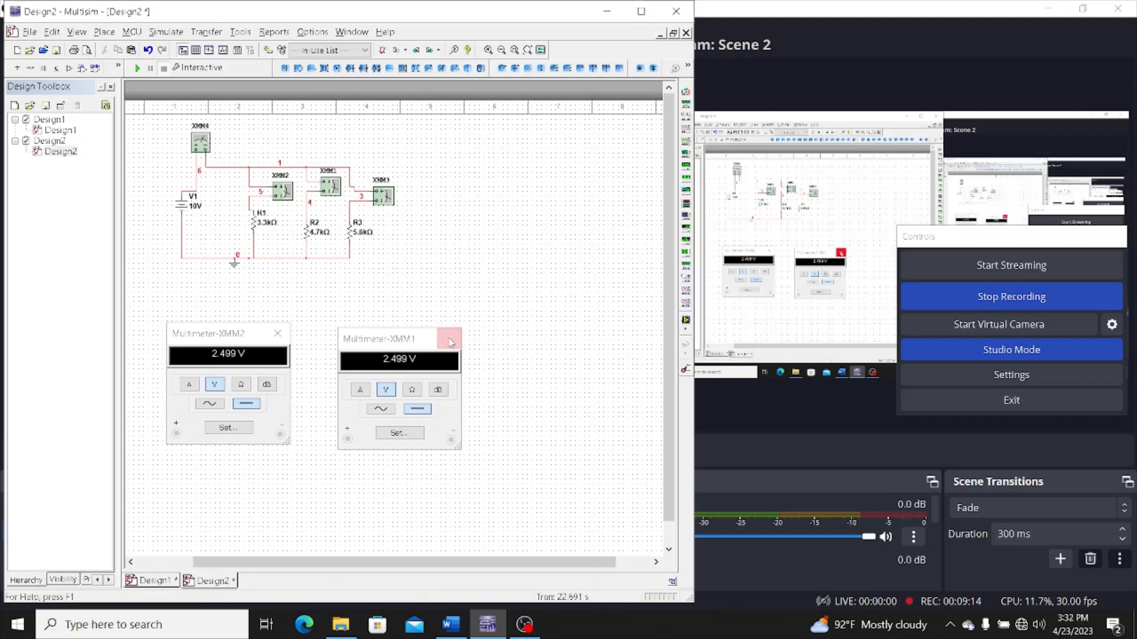
{"action": "left_click", "coordinate": [450, 341]}
{"action": "left_click", "coordinate": [277, 333]}
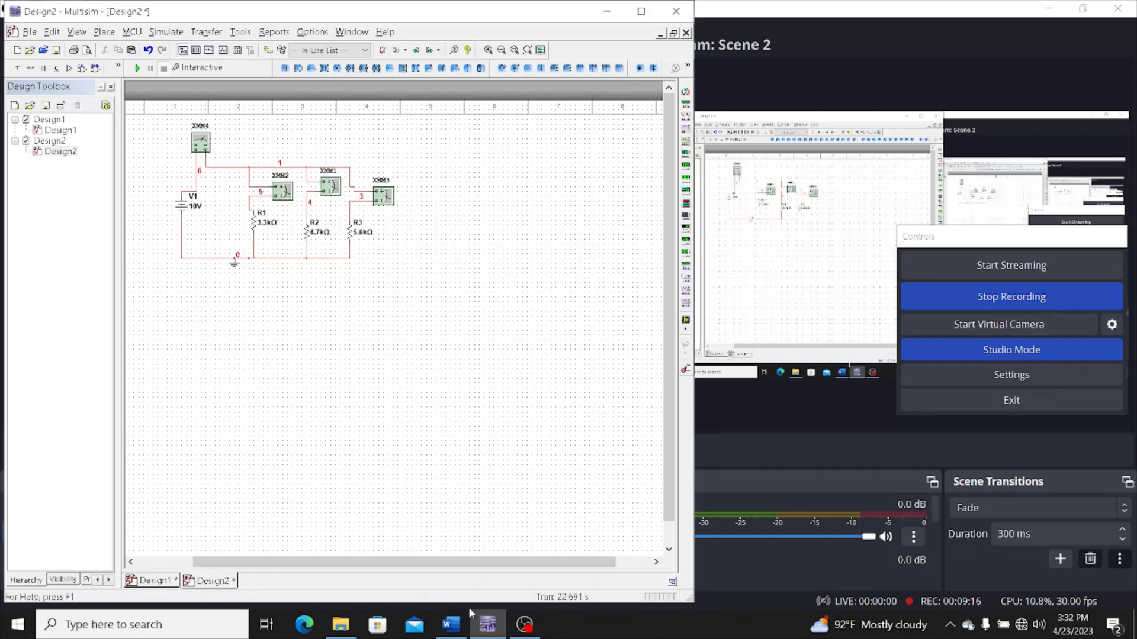
Bring the Word document back into view and delete the entire circuit from the Design2 schematic
{"action": "left_click", "coordinate": [451, 622]}
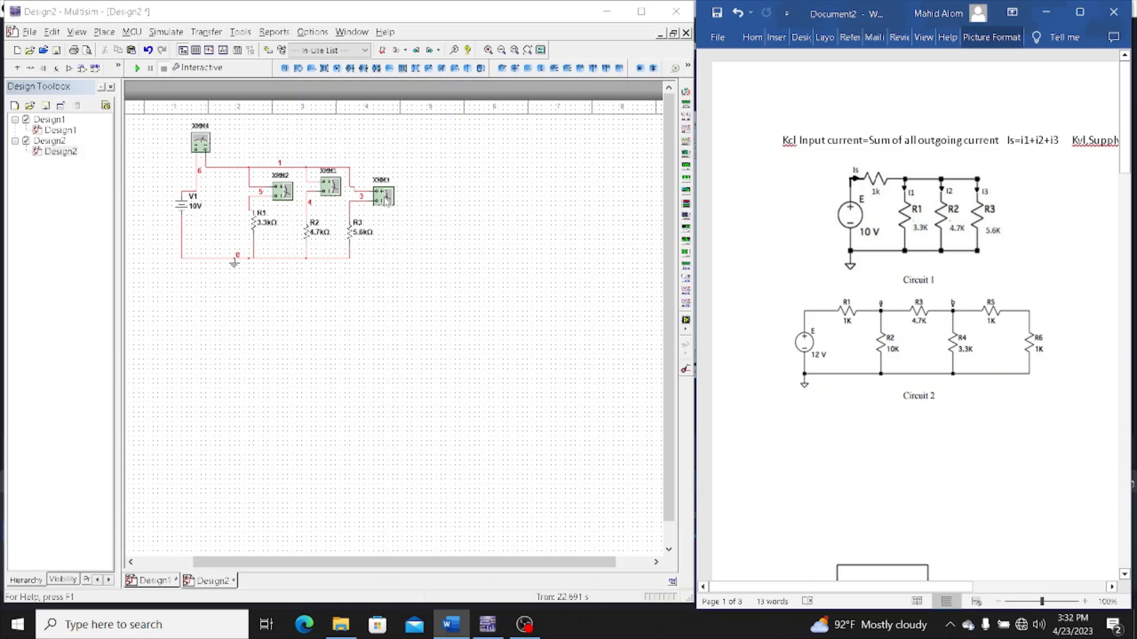
{"action": "left_click_drag", "start_coordinate": [475, 157], "coordinate": [411, 279]}
{"action": "key", "text": "Delete"}
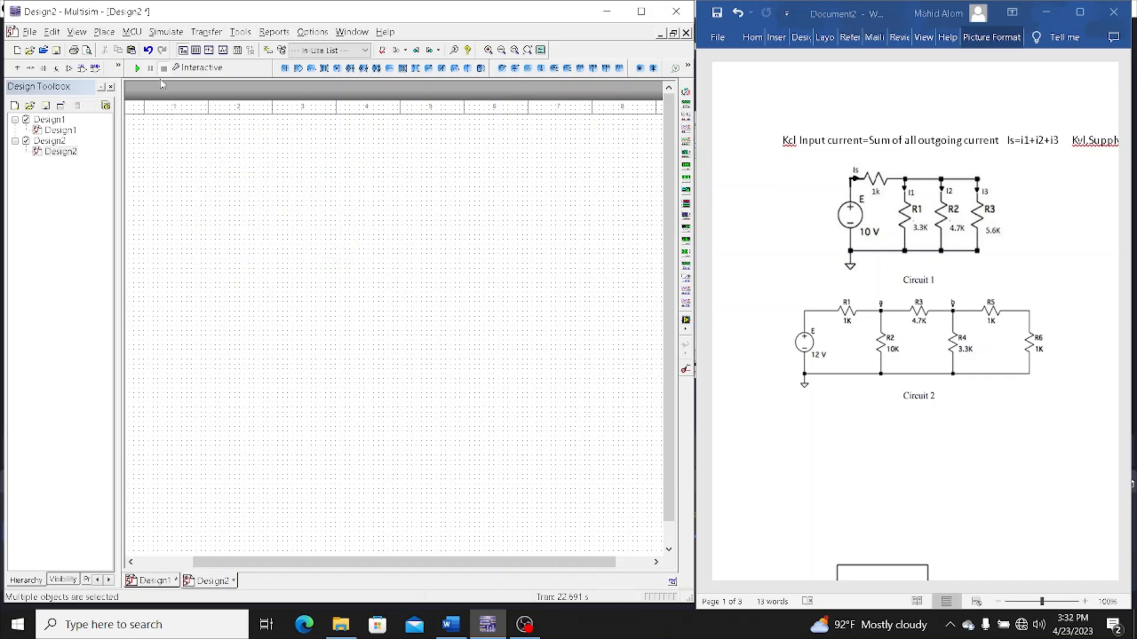
Place six 1k resistors spread across the empty Design2 schematic
{"action": "left_click", "coordinate": [103, 32]}
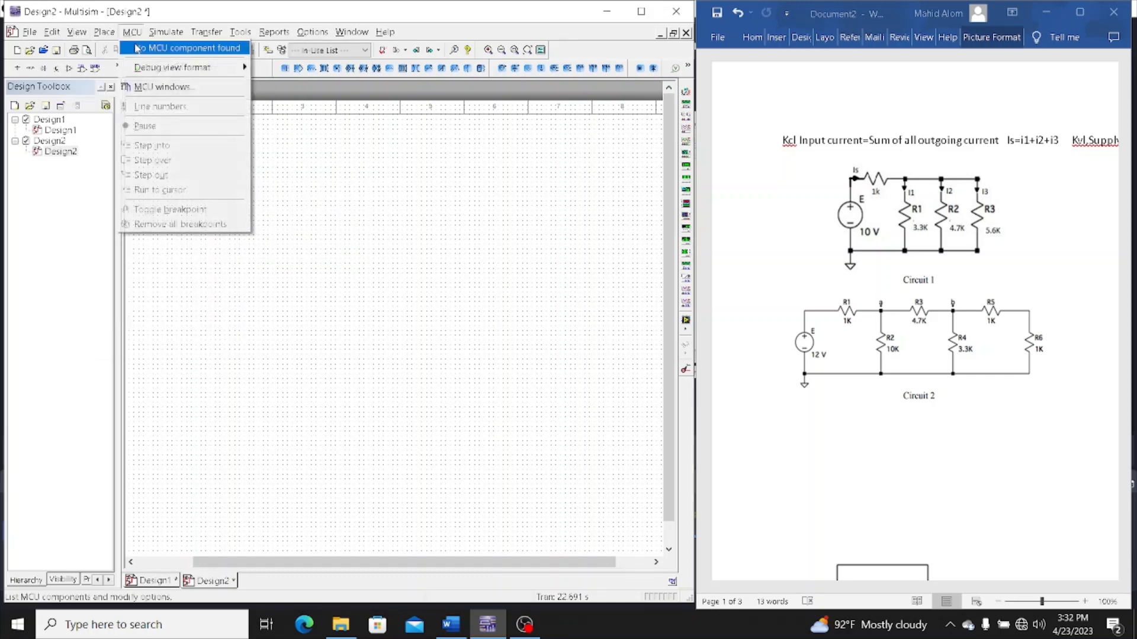
{"action": "left_click", "coordinate": [116, 48]}
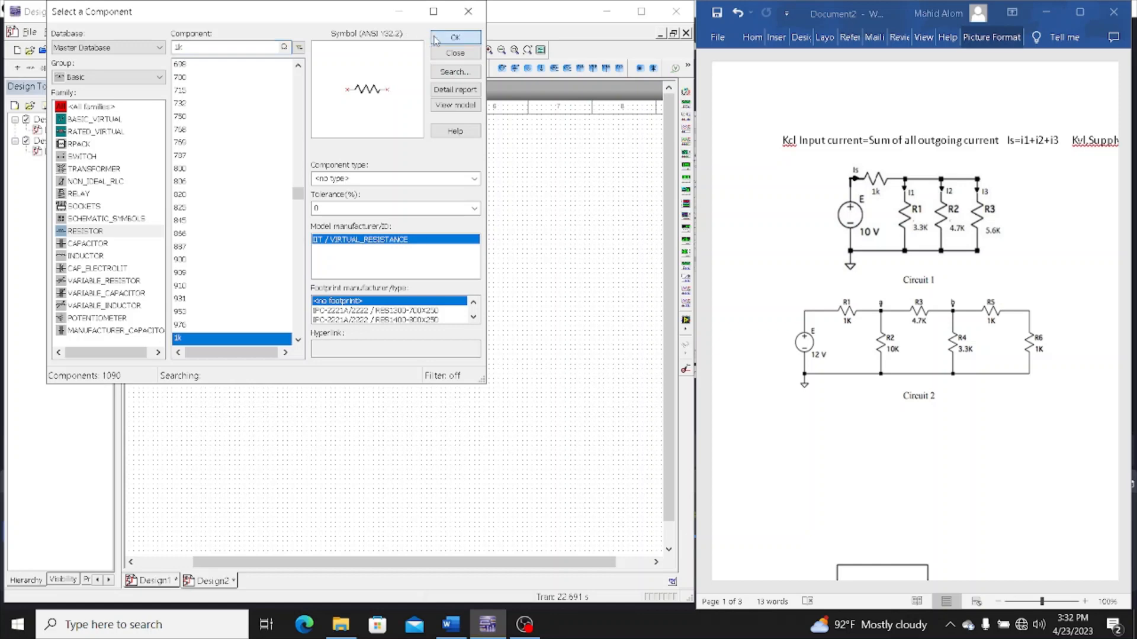
{"action": "left_click", "coordinate": [455, 36]}
{"action": "left_click", "coordinate": [262, 225]}
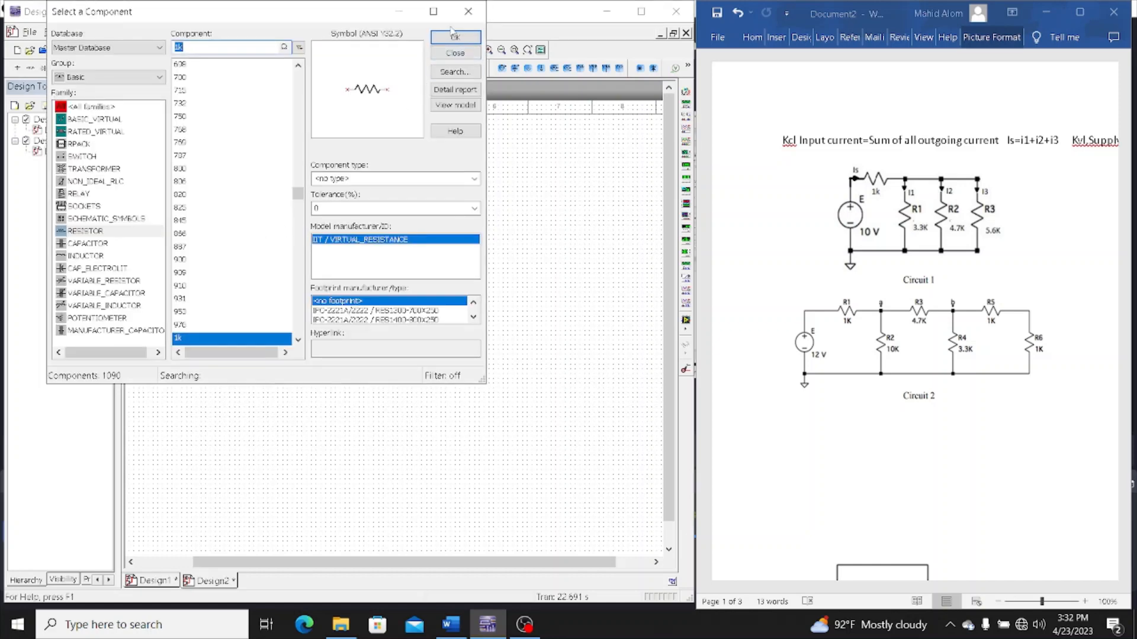
{"action": "left_click", "coordinate": [453, 36]}
{"action": "left_click", "coordinate": [369, 202]}
{"action": "left_click", "coordinate": [464, 38]}
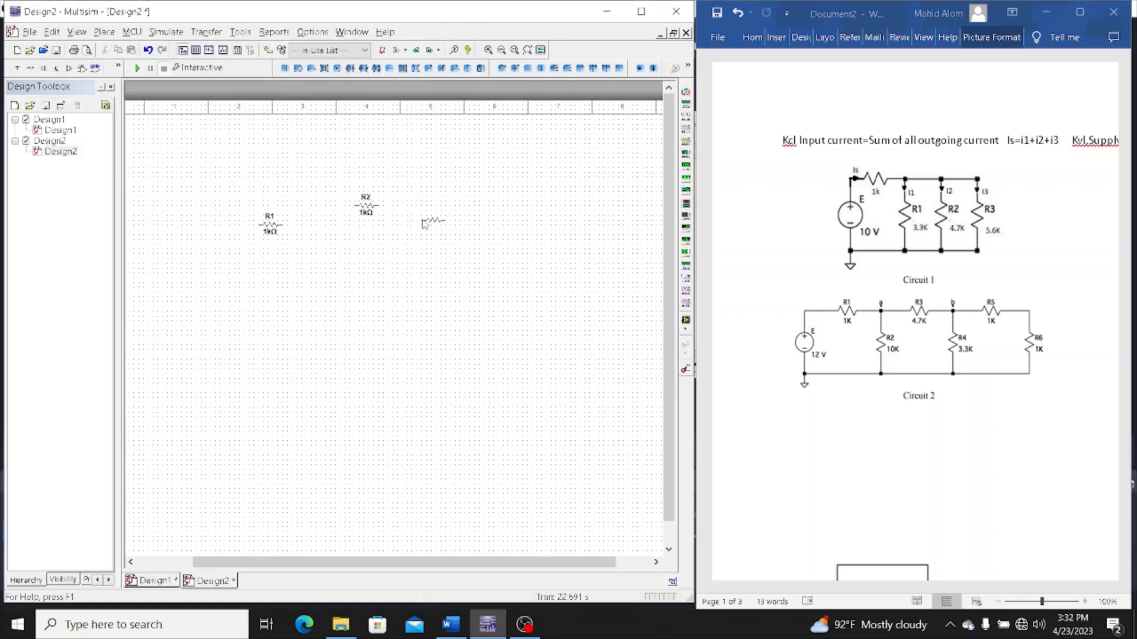
{"action": "left_click", "coordinate": [423, 223]}
{"action": "left_click", "coordinate": [462, 38]}
{"action": "left_click", "coordinate": [504, 211]}
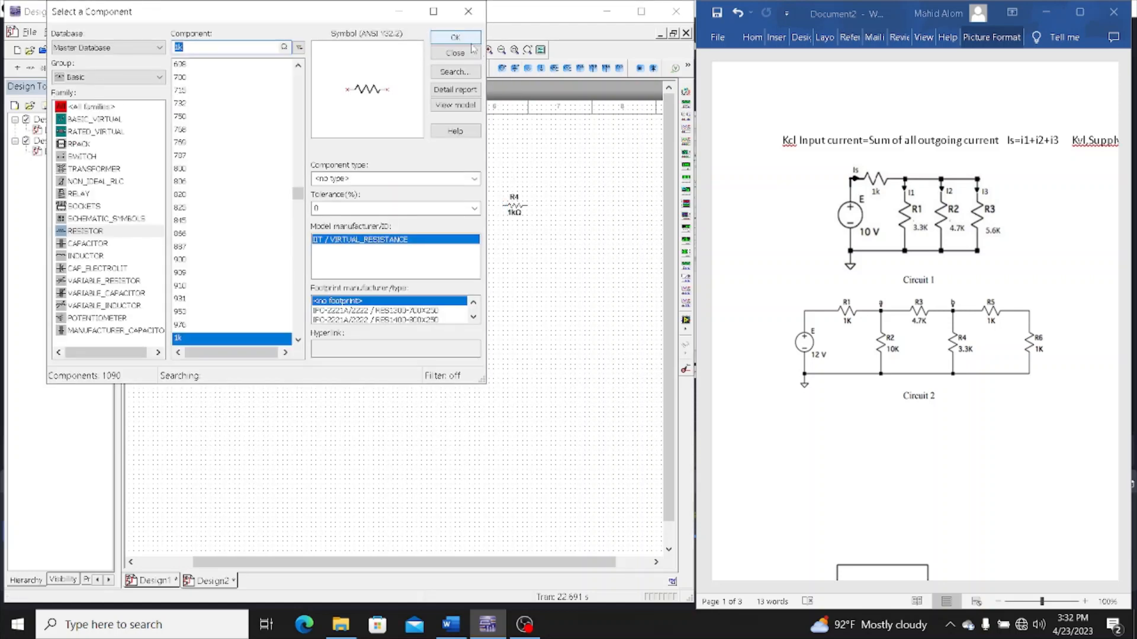
{"action": "left_click", "coordinate": [469, 39]}
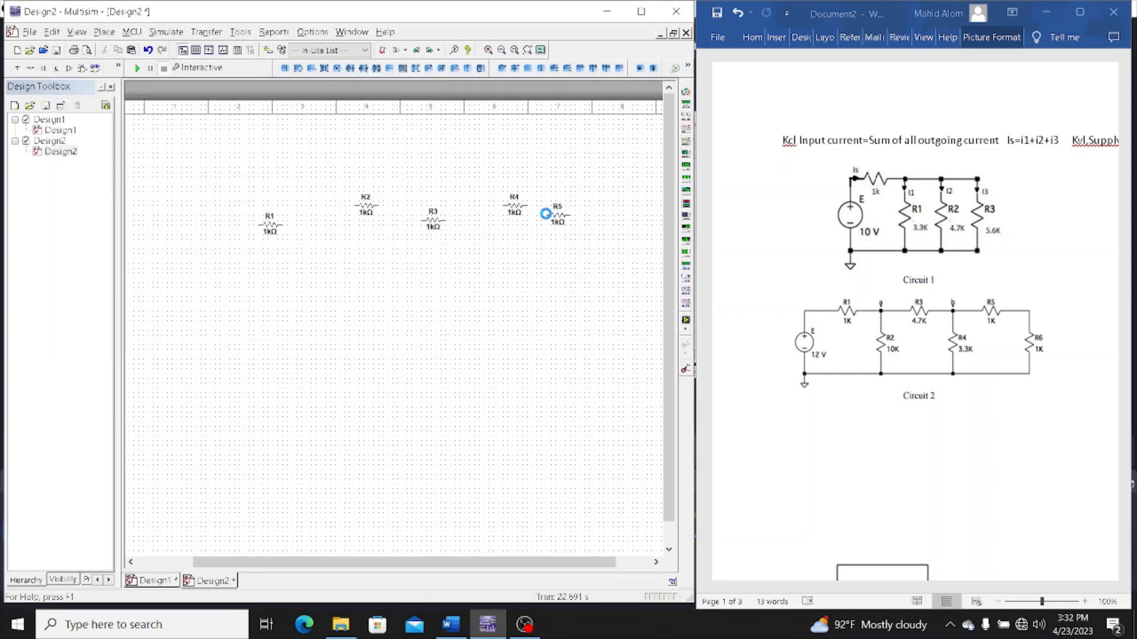
{"action": "left_click", "coordinate": [546, 218]}
{"action": "left_click", "coordinate": [456, 38]}
{"action": "left_click", "coordinate": [528, 267]}
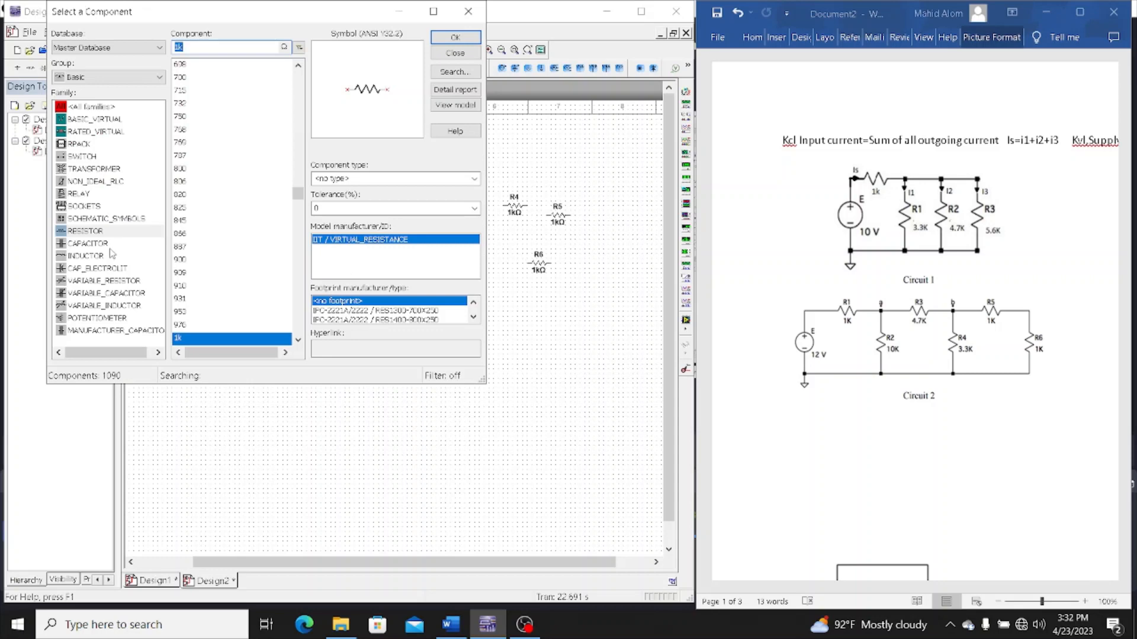
Place a DC_POWER source below and to the left of R1, and a ground beneath the components
{"action": "left_click", "coordinate": [118, 78]}
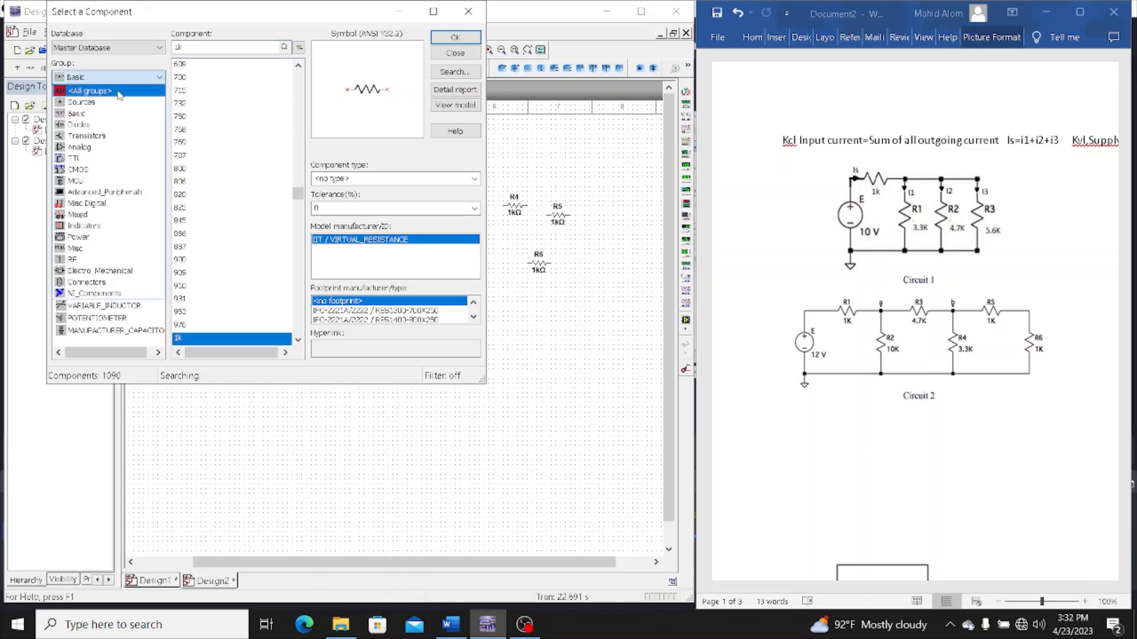
{"action": "left_click", "coordinate": [116, 104]}
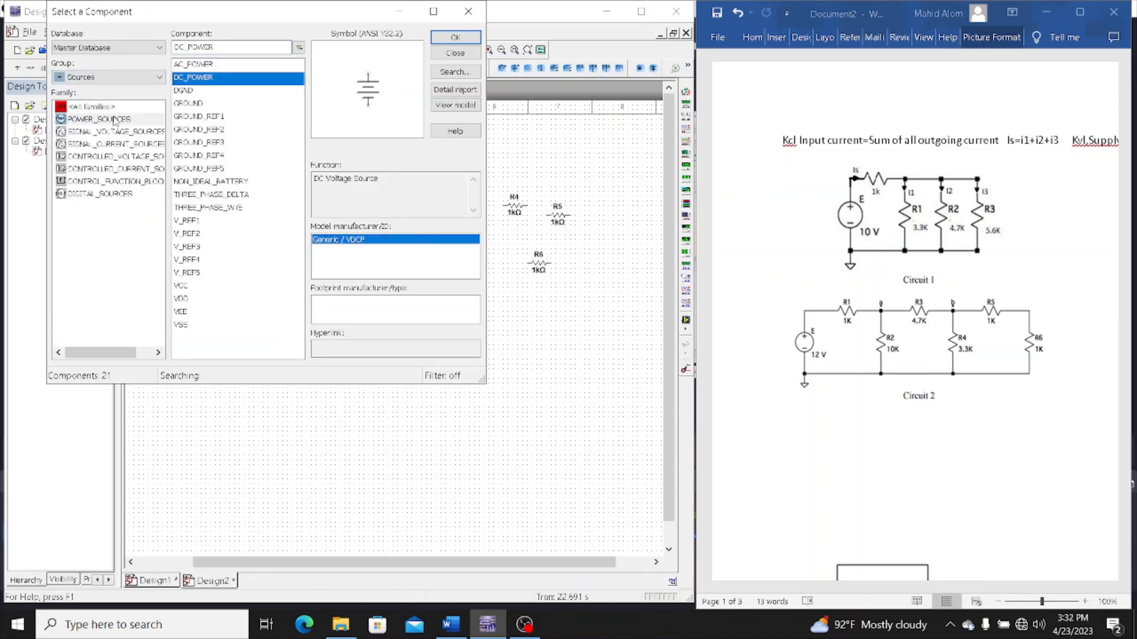
{"action": "left_click", "coordinate": [445, 39]}
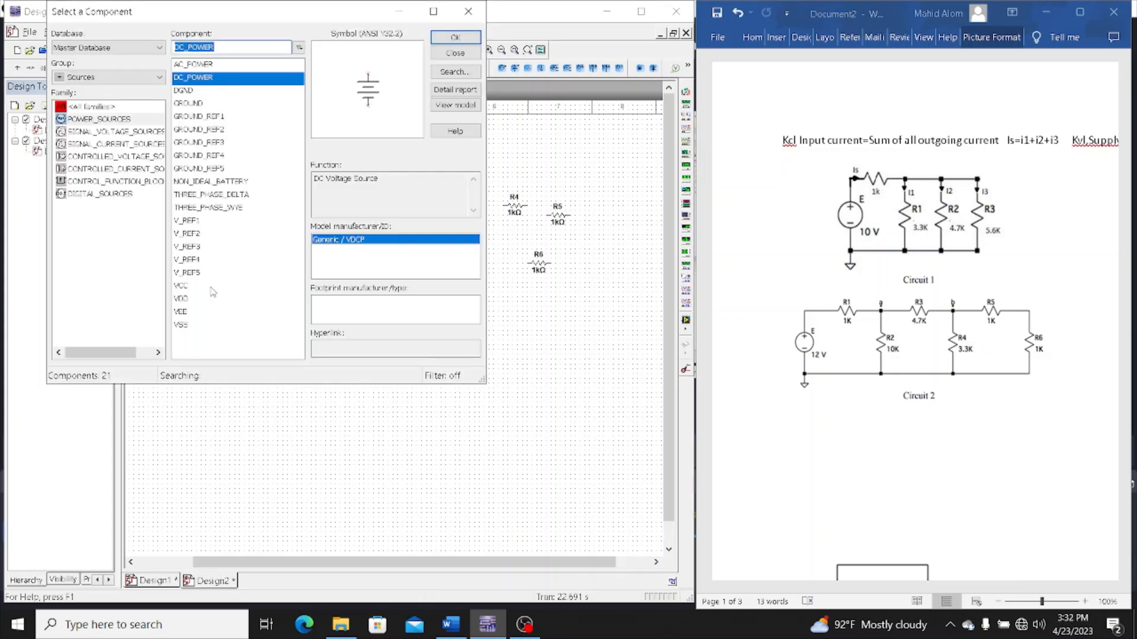
{"action": "left_click", "coordinate": [468, 10]}
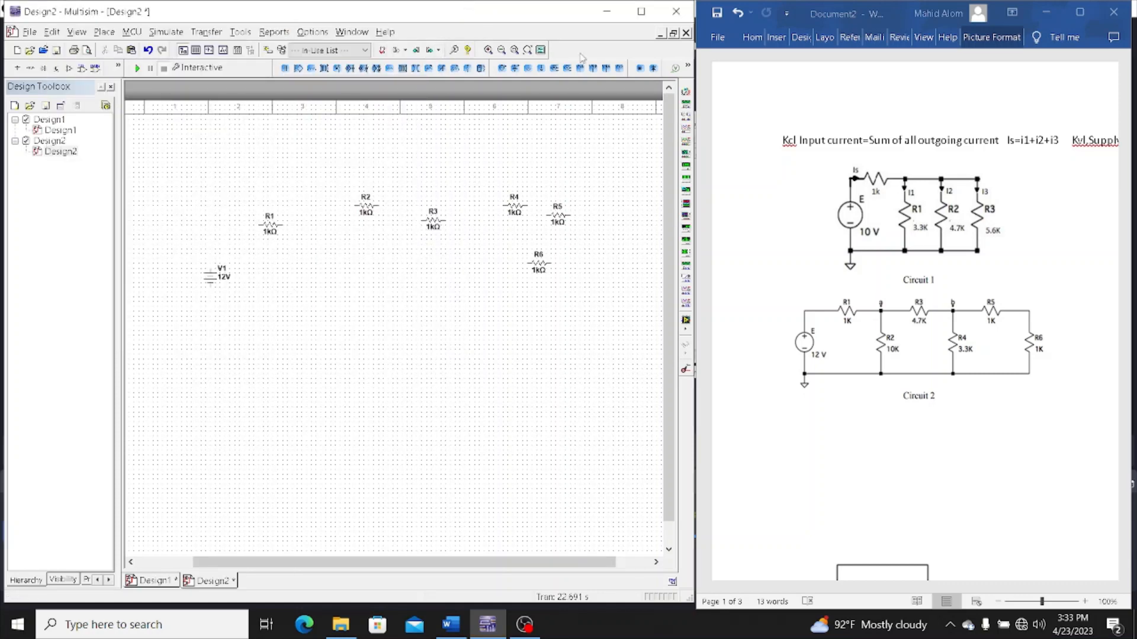
{"action": "left_click", "coordinate": [542, 70]}
{"action": "left_click", "coordinate": [292, 363]}
Try to set R2's resistance to 10 kΩ
{"action": "left_click", "coordinate": [369, 211]}
{"action": "double_click", "coordinate": [370, 210]}
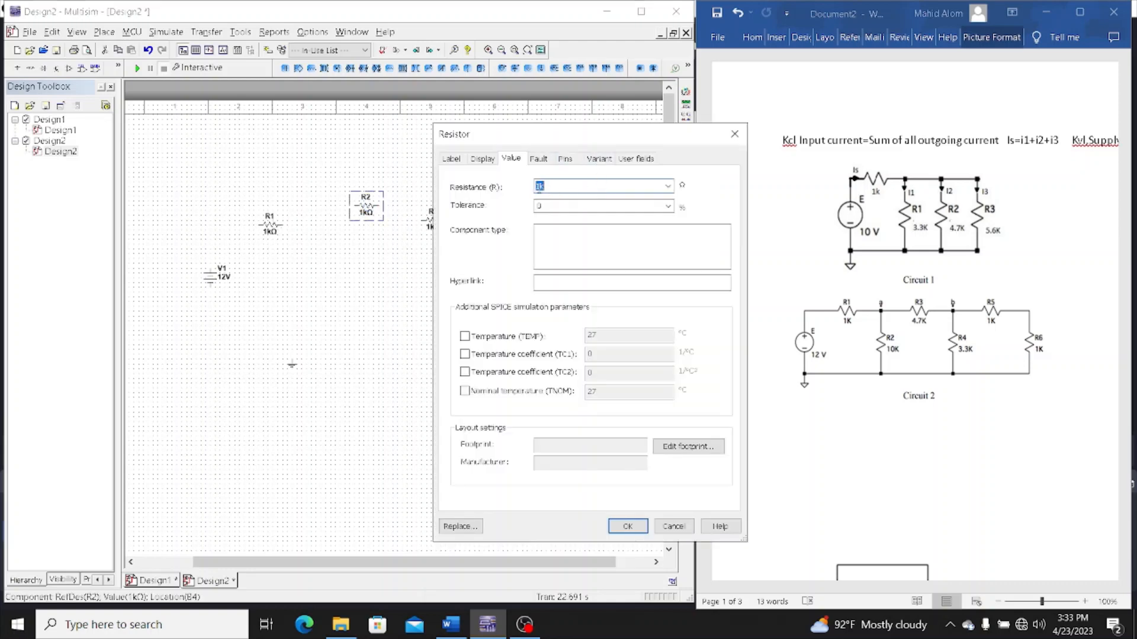
{"action": "left_click", "coordinate": [538, 187]}
{"action": "key", "text": "Return"}
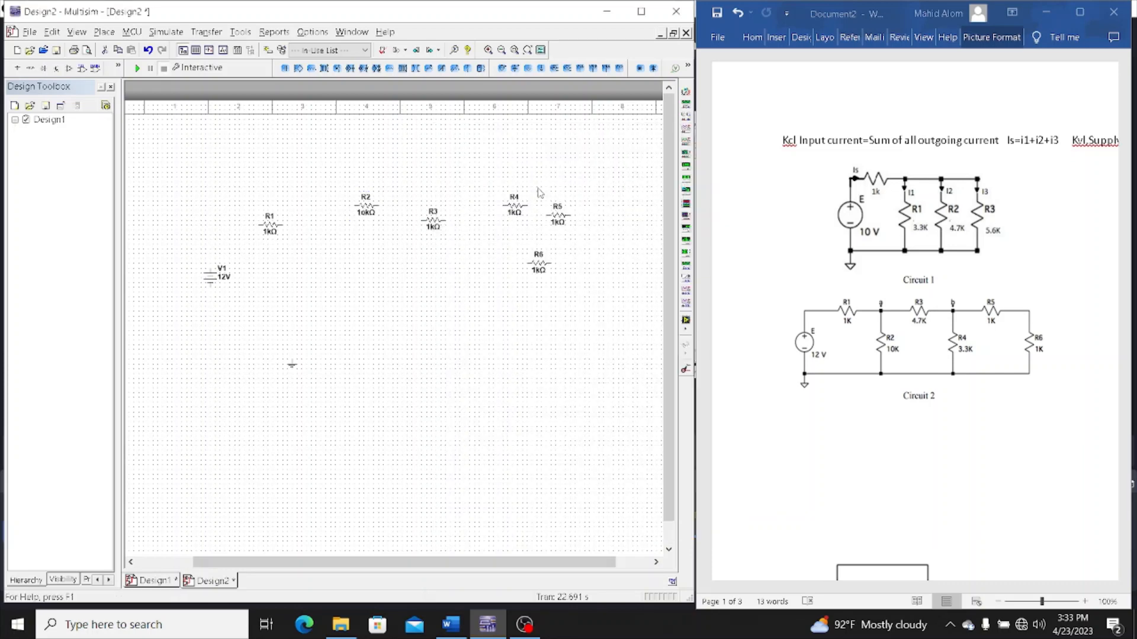
Move R2 below R1 and rotate it 90° clockwise
{"action": "left_click_drag", "start_coordinate": [359, 234], "coordinate": [285, 278]}
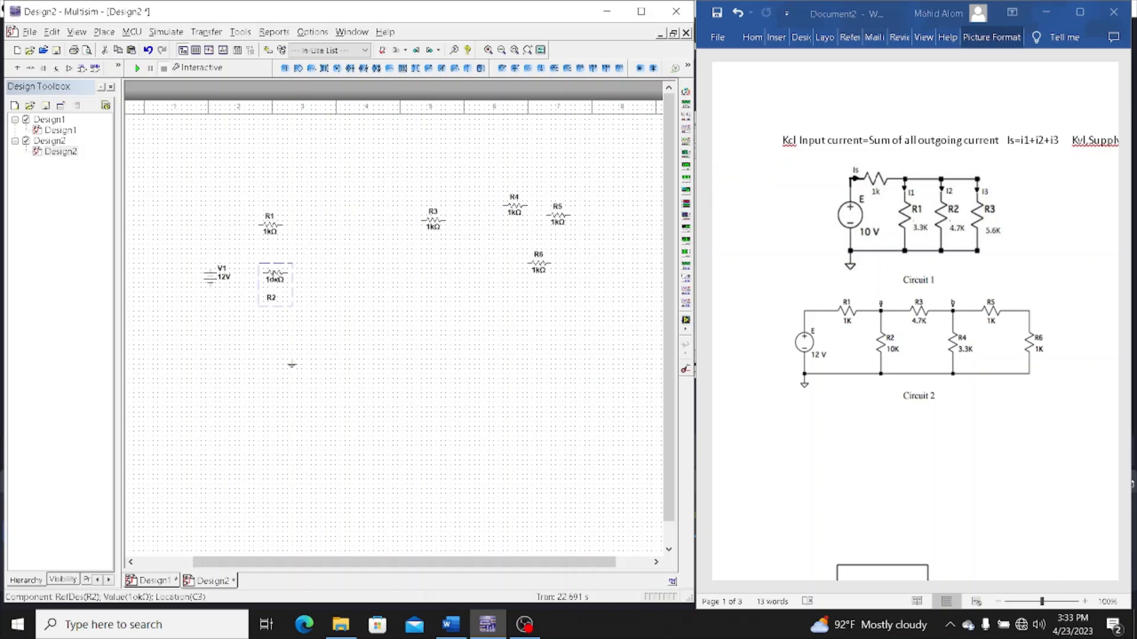
{"action": "right_click", "coordinate": [283, 276]}
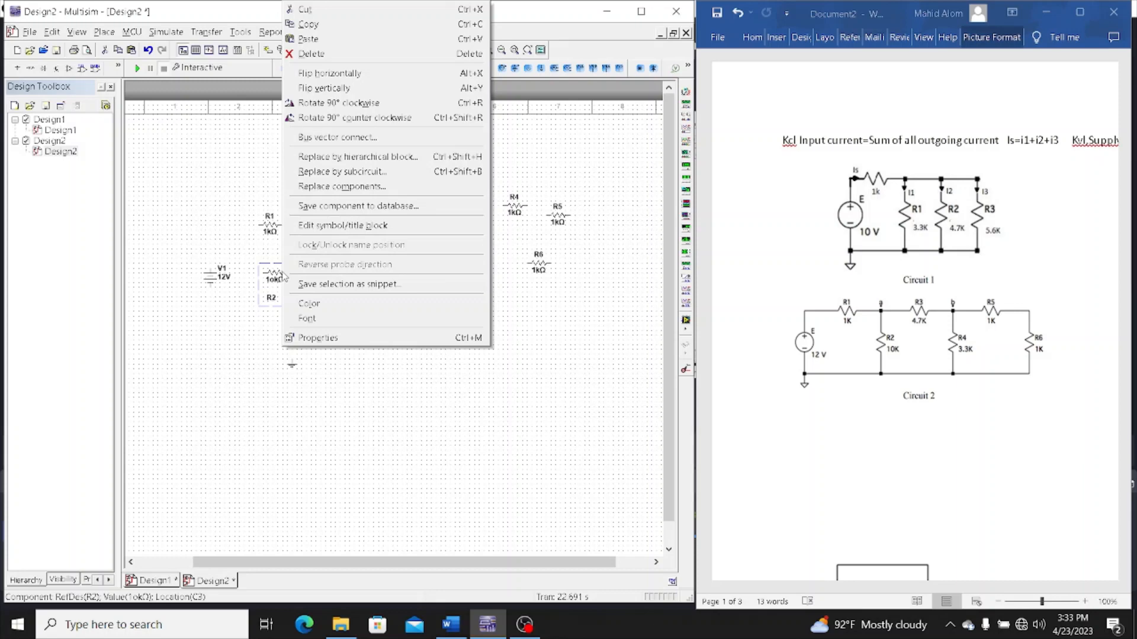
{"action": "left_click", "coordinate": [415, 103]}
{"action": "left_click", "coordinate": [350, 256]}
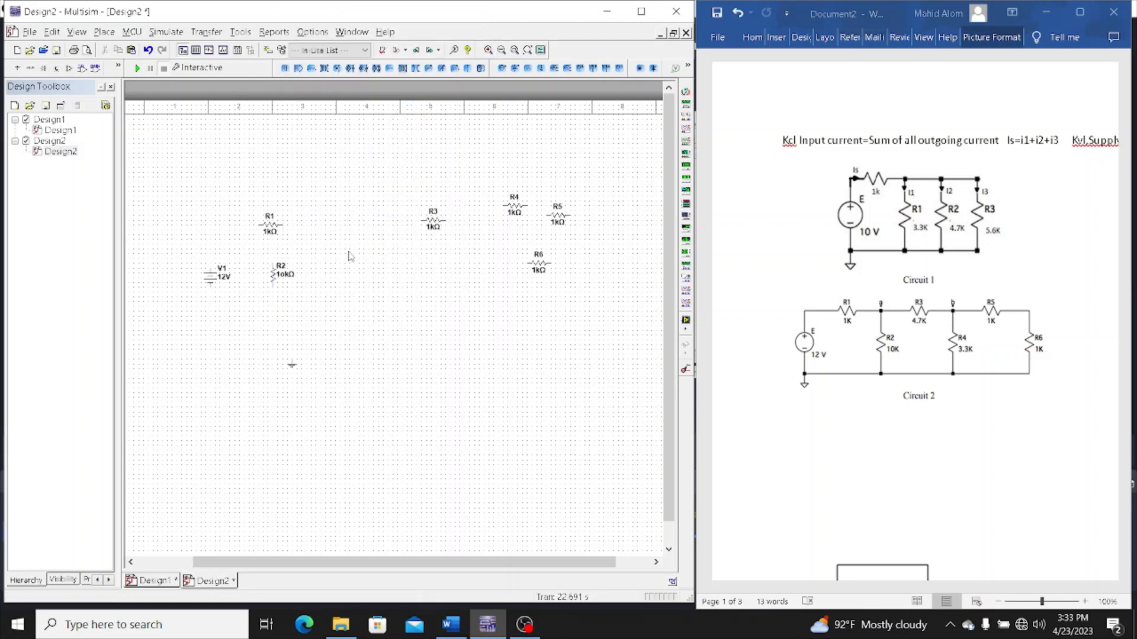
Correct the resistance of the vertical resistor R2 to 10 kΩ
{"action": "double_click", "coordinate": [288, 277]}
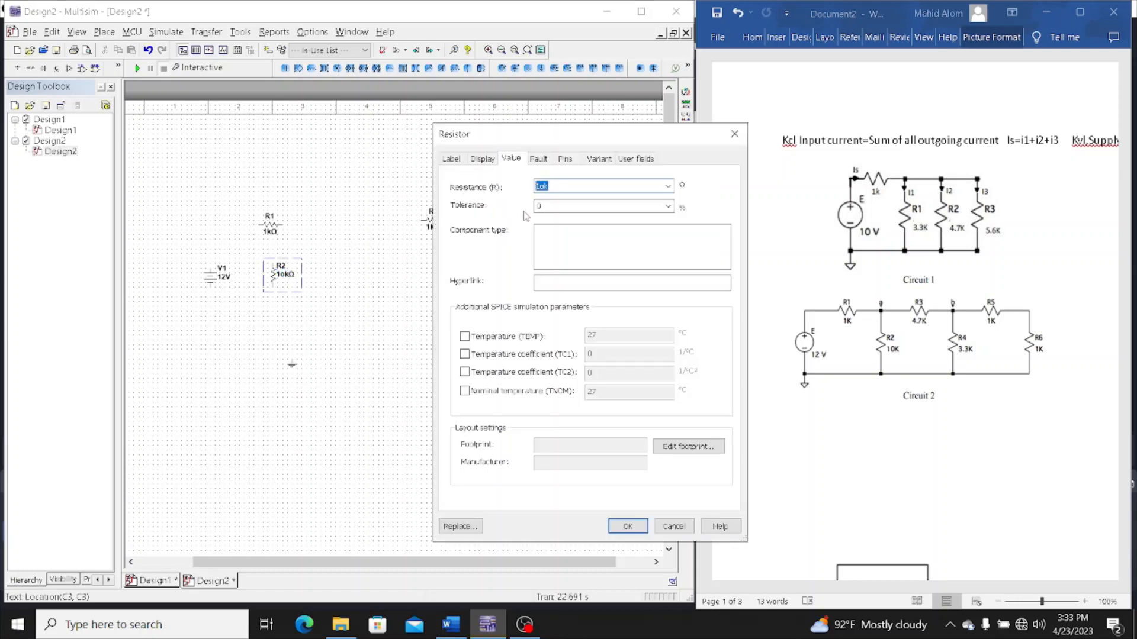
{"action": "left_click", "coordinate": [544, 187]}
{"action": "key", "text": "Return"}
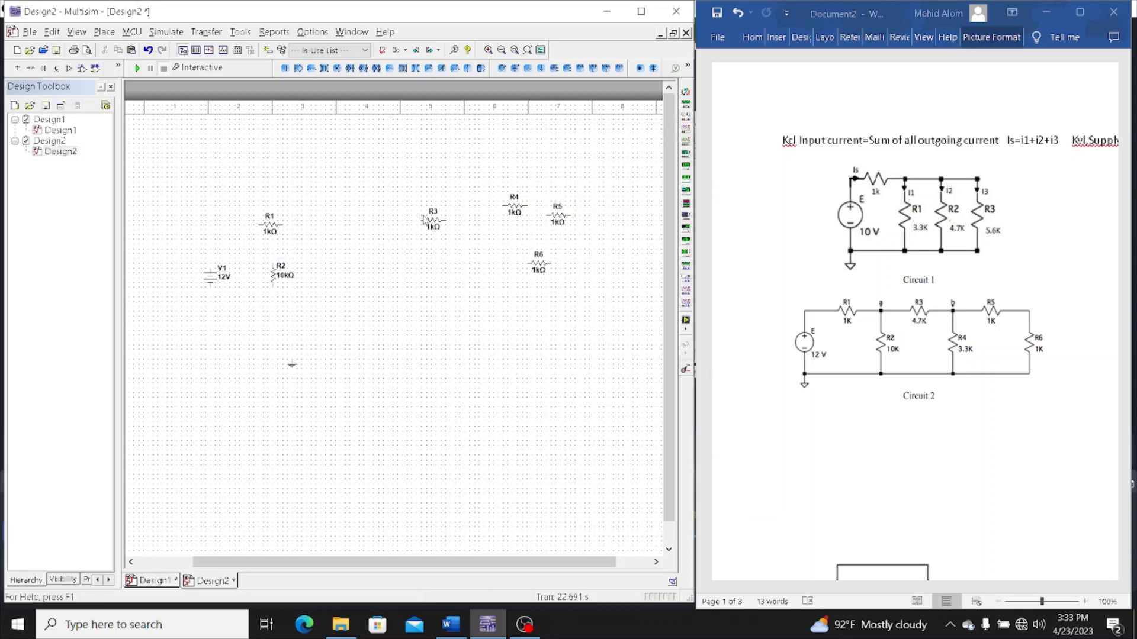
Move R3 to the right of R1 and set its resistance to 4.7 kΩ
{"action": "left_click_drag", "start_coordinate": [429, 219], "coordinate": [353, 230]}
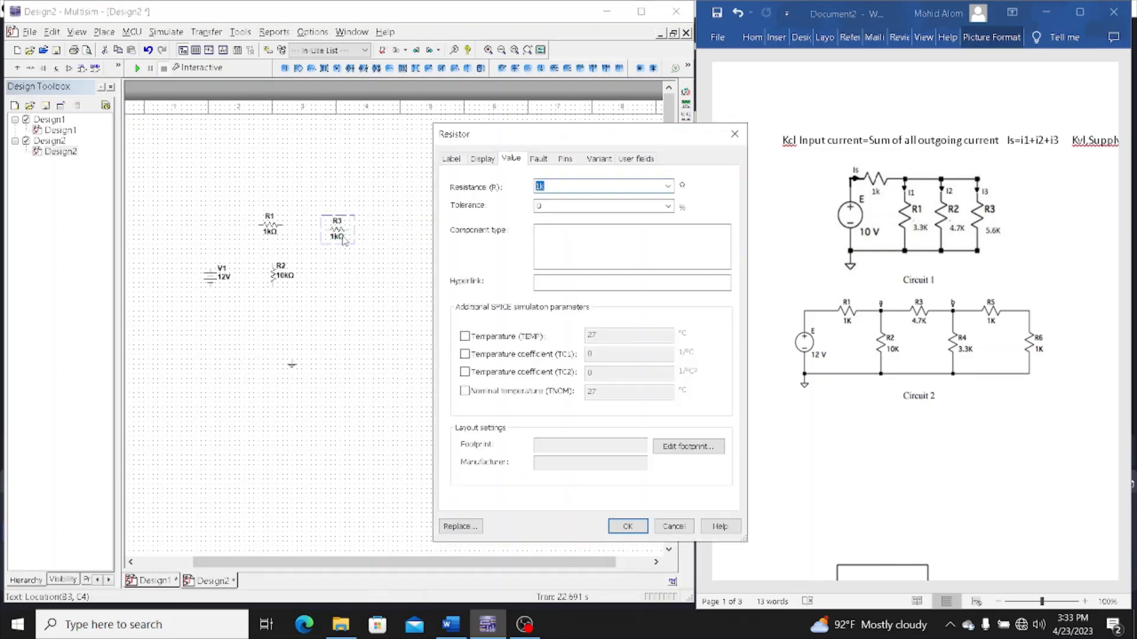
{"action": "left_click", "coordinate": [539, 186]}
{"action": "type", "text": "4.7"}
{"action": "key", "text": "Return"}
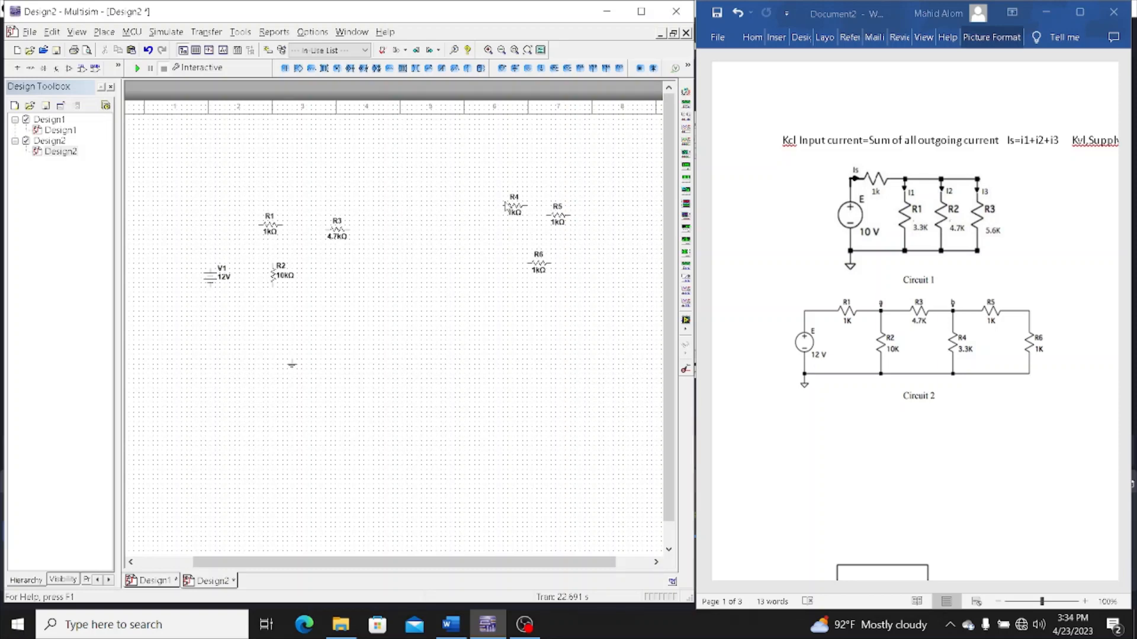
Set R4's resistance to 3.3 kΩ
{"action": "double_click", "coordinate": [504, 201]}
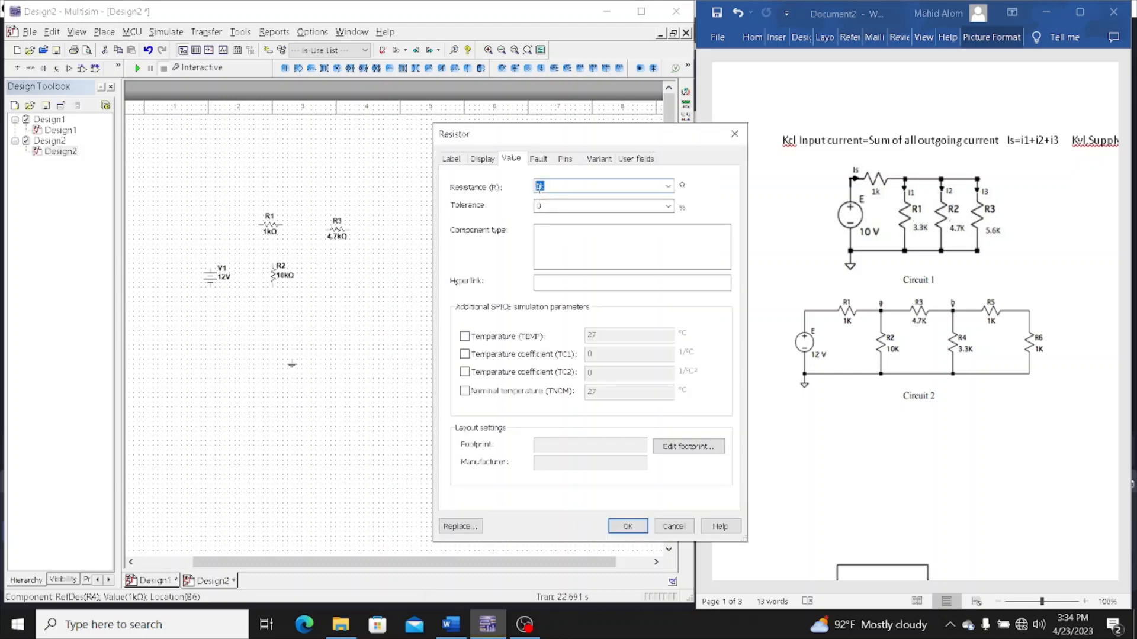
{"action": "left_click", "coordinate": [539, 187]}
{"action": "key", "text": "Return"}
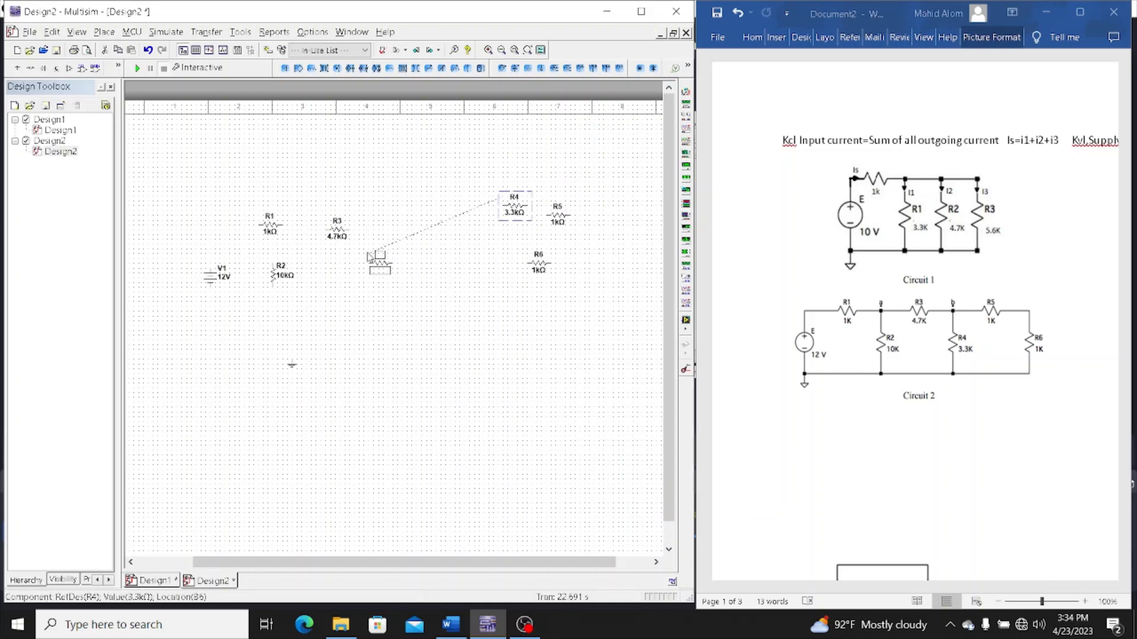
Arrange the remaining resistors as in Circuit 2: R4 below R3, R5 to the right of R3, and R6 below R5
{"action": "left_click_drag", "start_coordinate": [505, 202], "coordinate": [346, 264]}
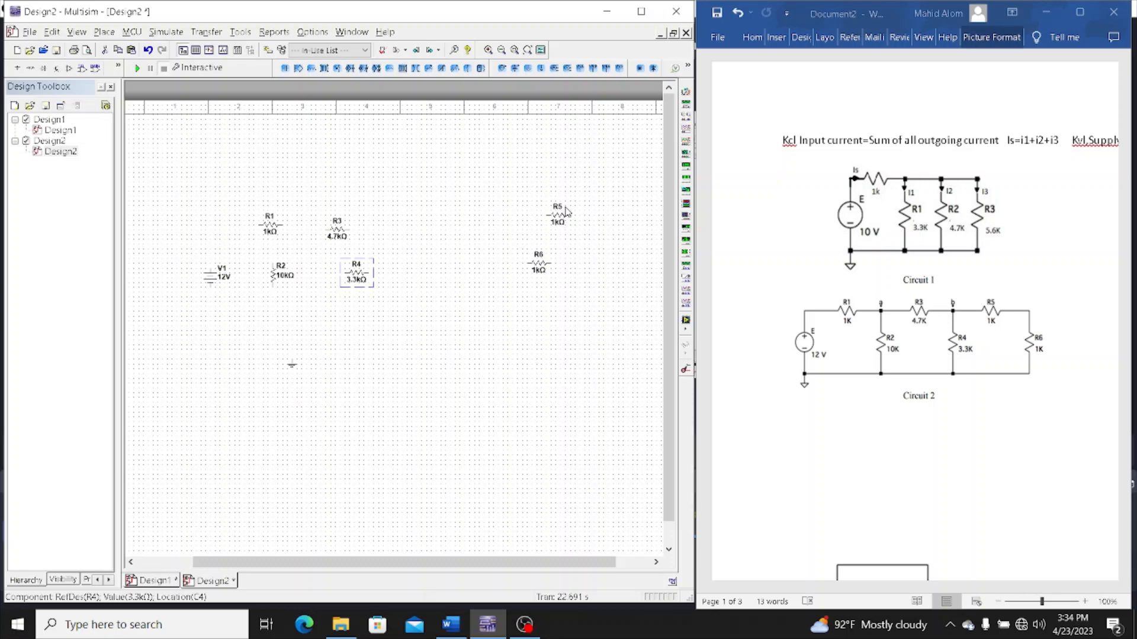
{"action": "left_click_drag", "start_coordinate": [566, 211], "coordinate": [426, 221]}
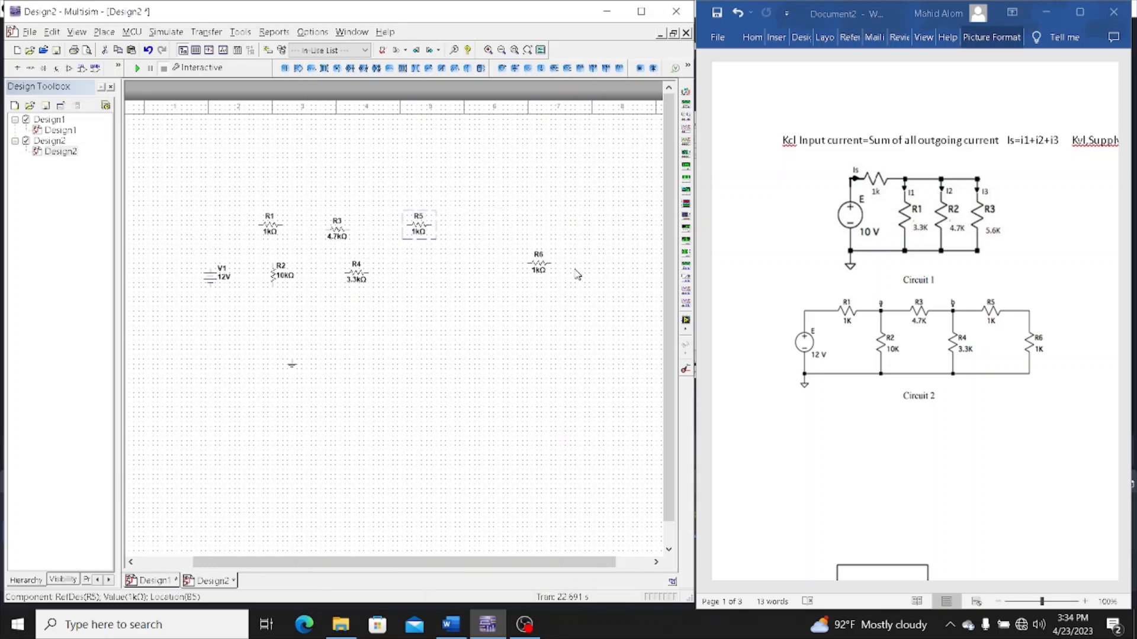
{"action": "left_click_drag", "start_coordinate": [551, 257], "coordinate": [458, 261]}
Rotate R4 and R6 90° clockwise so both stand vertically
{"action": "left_click", "coordinate": [375, 268]}
{"action": "left_click", "coordinate": [367, 275]}
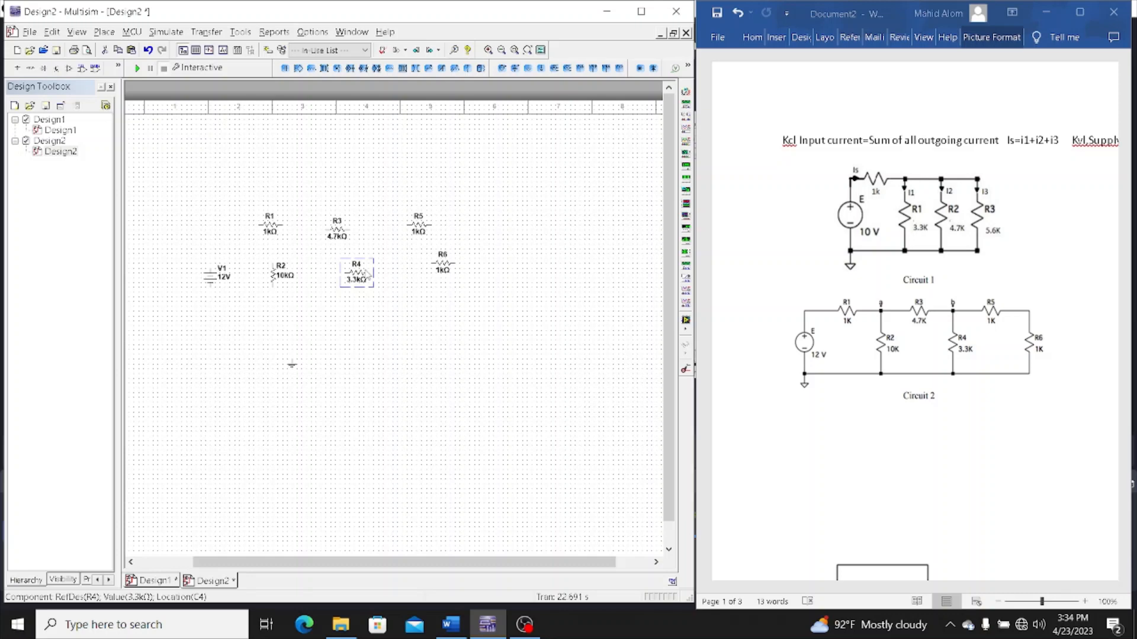
{"action": "key", "text": "ctrl+r"}
{"action": "left_click", "coordinate": [453, 261]}
{"action": "key", "text": "ctrl+r"}
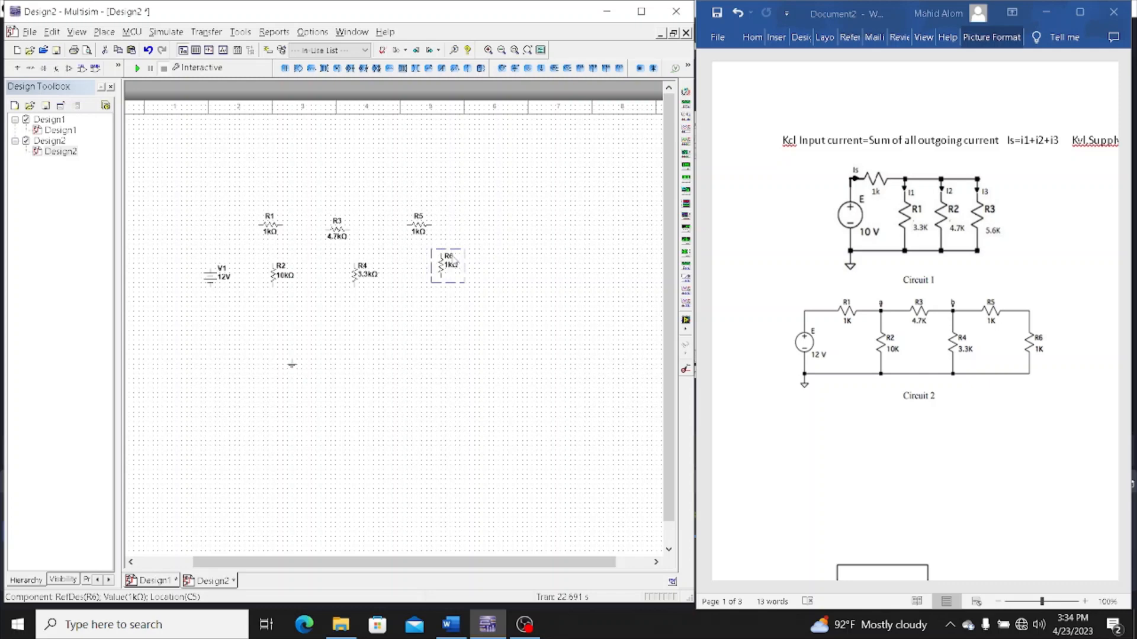
Wire the upper terminal of V1 to the left terminal of R1, and switch to the Word document
{"action": "left_click", "coordinate": [210, 271]}
{"action": "left_click", "coordinate": [262, 225]}
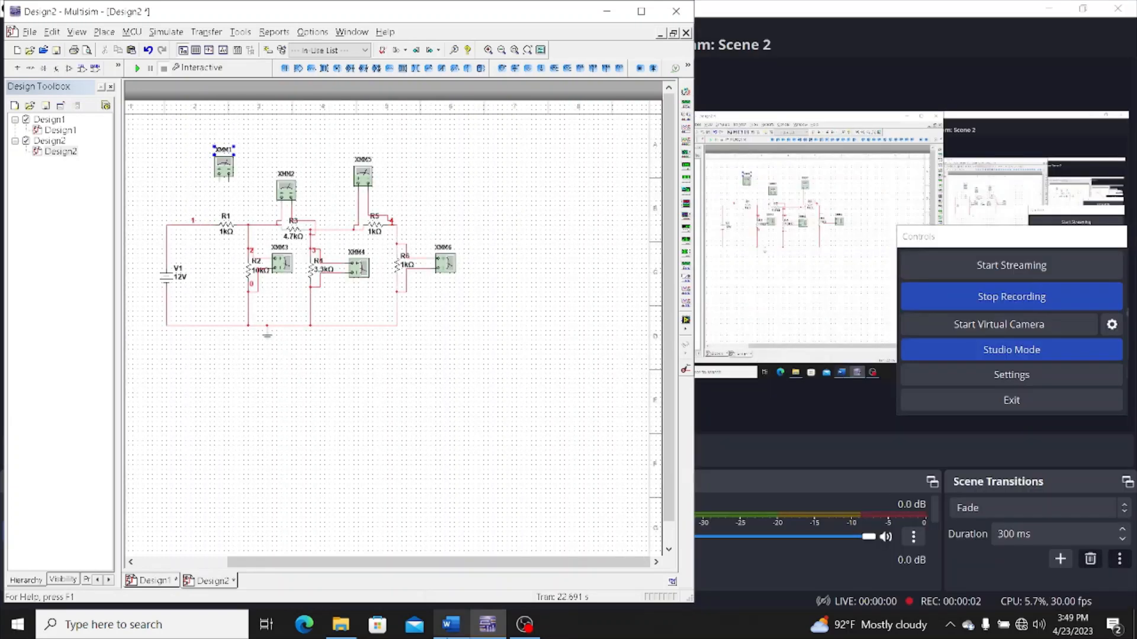
{"action": "left_click", "coordinate": [450, 625]}
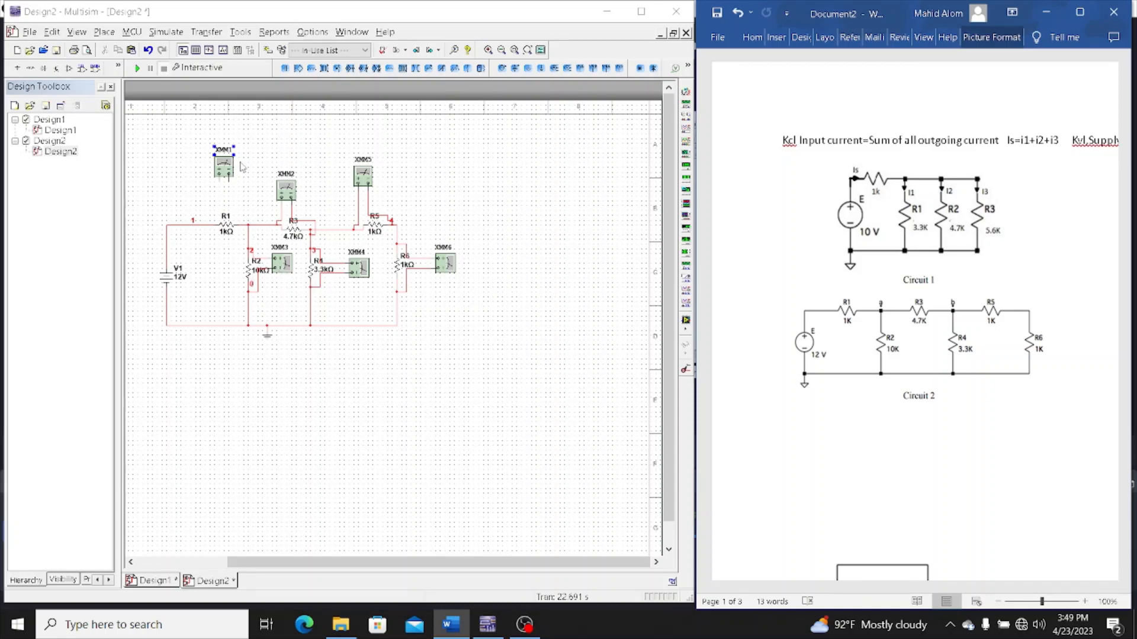
Move multimeter XMM1 down to just above R1 and wire its two terminals across R1
{"action": "left_click", "coordinate": [225, 169]}
{"action": "left_click_drag", "start_coordinate": [225, 169], "coordinate": [226, 202]}
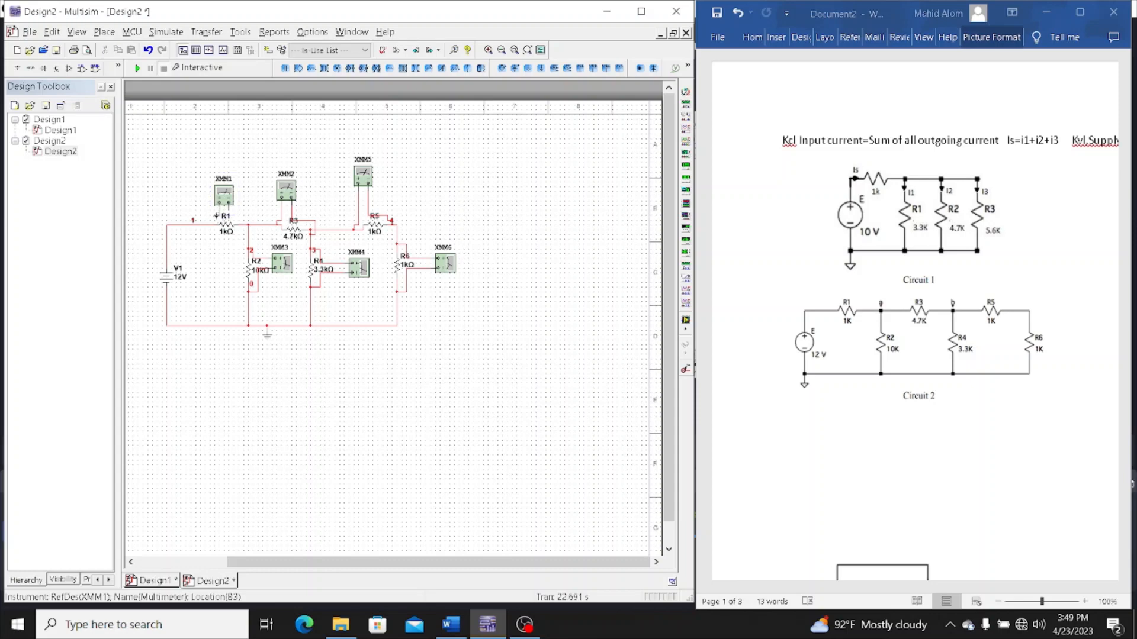
{"action": "left_click", "coordinate": [204, 217]}
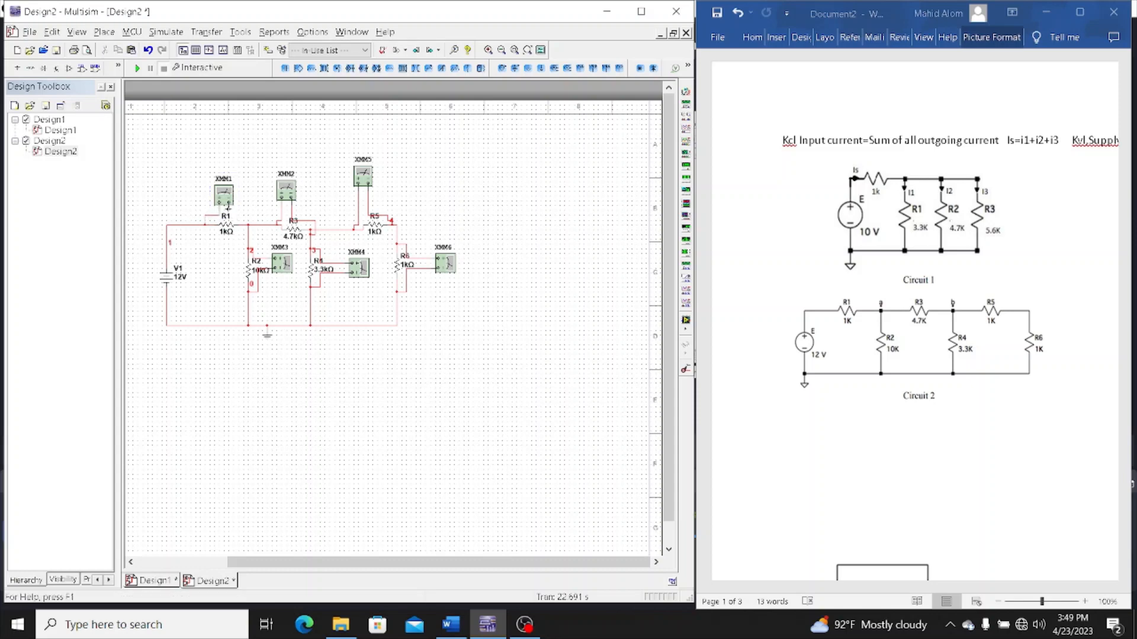
{"action": "left_click", "coordinate": [229, 207]}
{"action": "left_click", "coordinate": [241, 224]}
Open the readout windows of XMM1 and XMM3 and place them side by side below the circuit
{"action": "left_click", "coordinate": [223, 195]}
{"action": "double_click", "coordinate": [223, 195]}
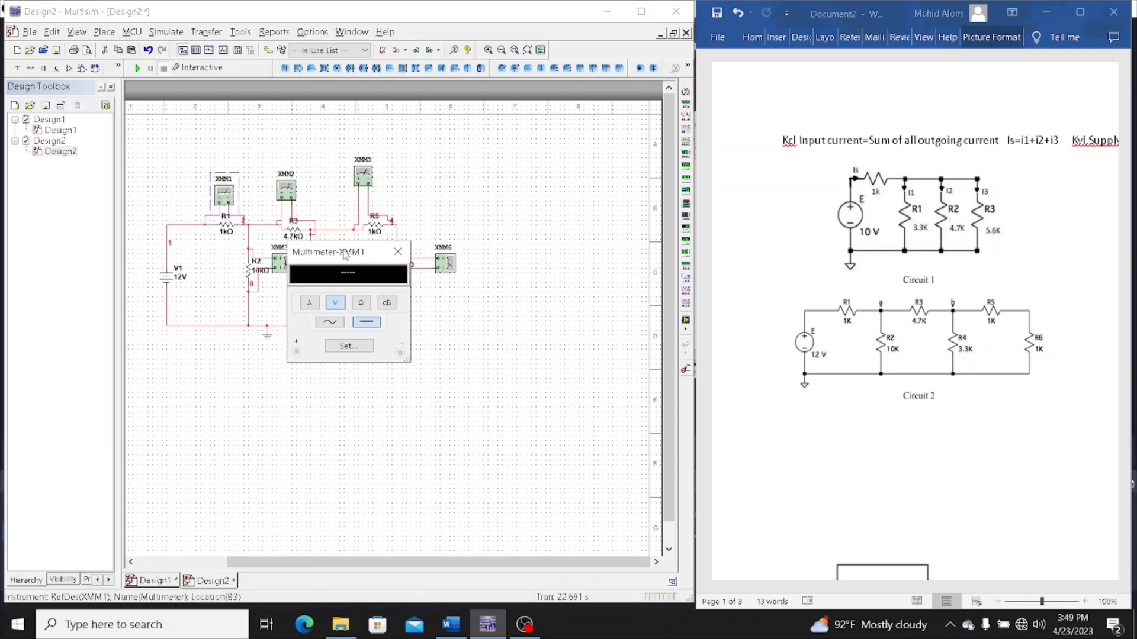
{"action": "left_click_drag", "start_coordinate": [344, 253], "coordinate": [205, 391]}
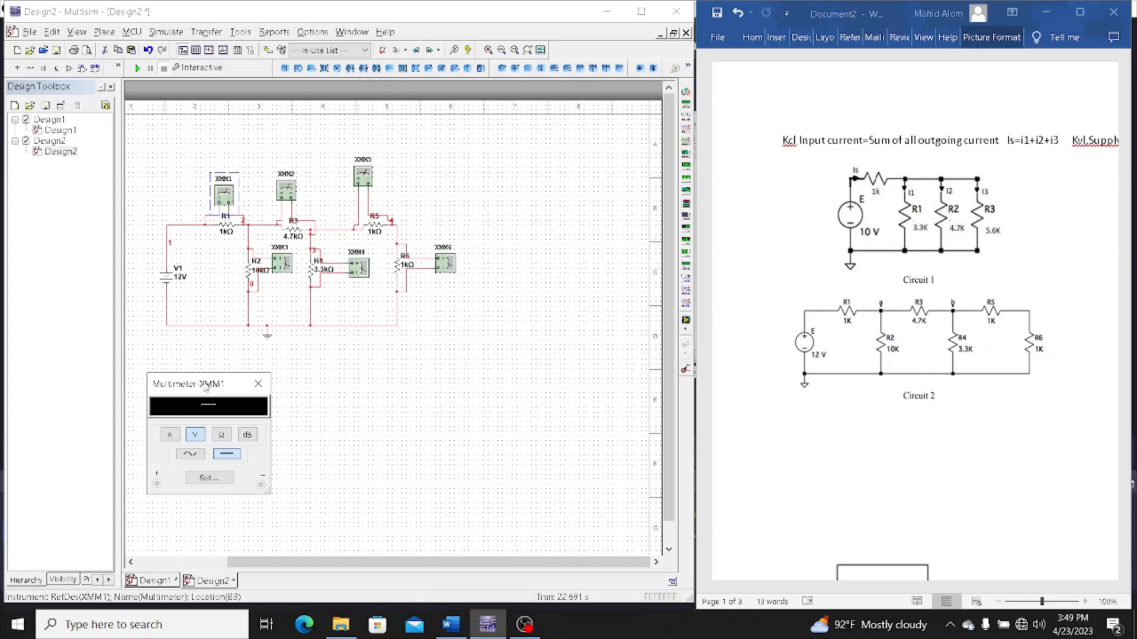
{"action": "left_click", "coordinate": [283, 267]}
{"action": "double_click", "coordinate": [283, 267]}
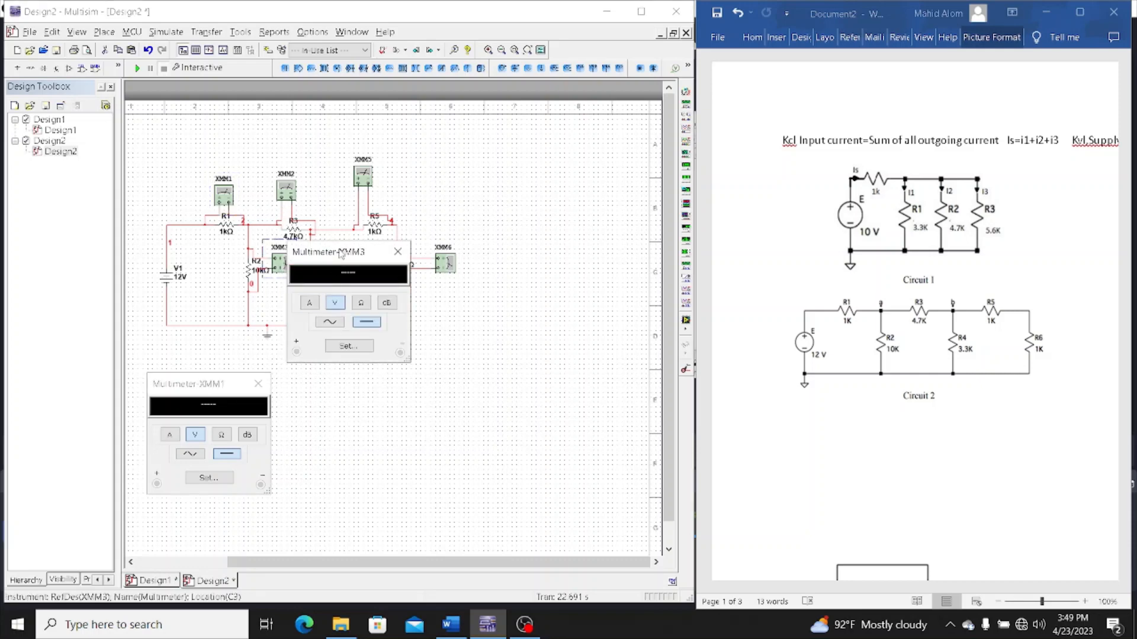
{"action": "left_click_drag", "start_coordinate": [341, 254], "coordinate": [330, 389]}
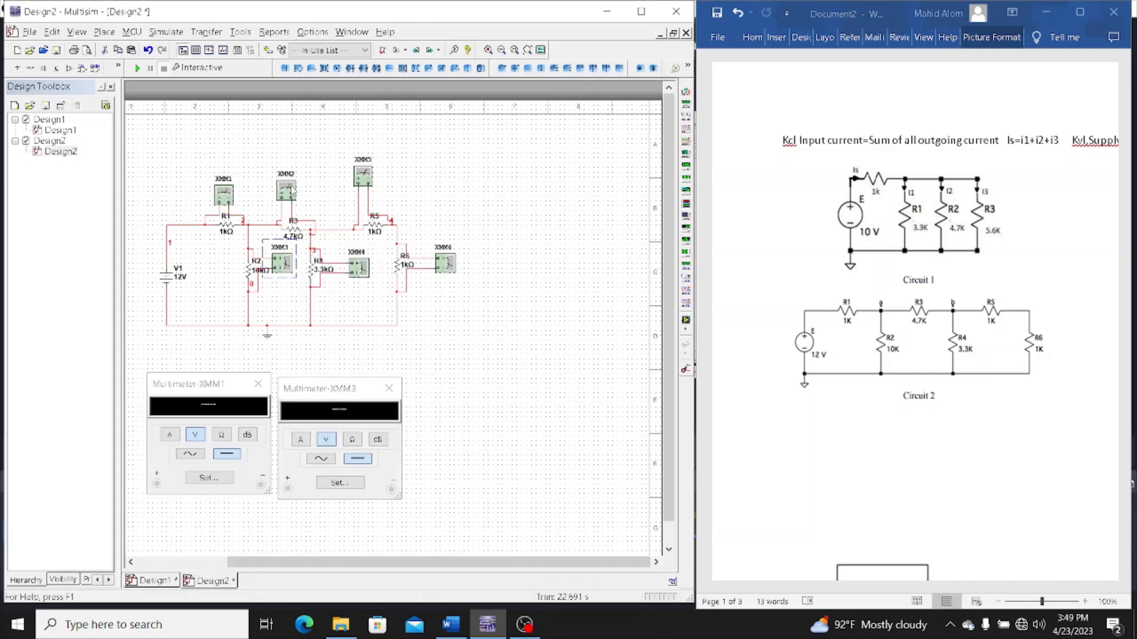
Open the readouts of XMM2, XMM4, XMM5 and XMM6, spread them around the circuit, and run the simulation to read the resistor voltages
{"action": "double_click", "coordinate": [287, 190]}
{"action": "left_click_drag", "start_coordinate": [341, 251], "coordinate": [474, 403]}
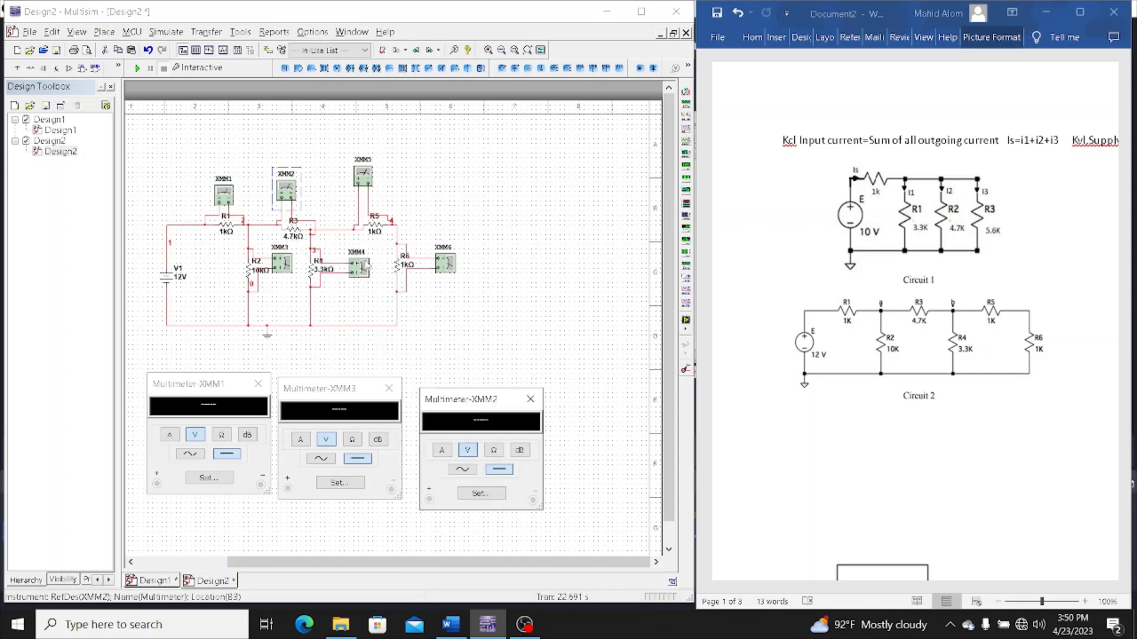
{"action": "double_click", "coordinate": [364, 268]}
{"action": "left_click_drag", "start_coordinate": [363, 256], "coordinate": [549, 277]}
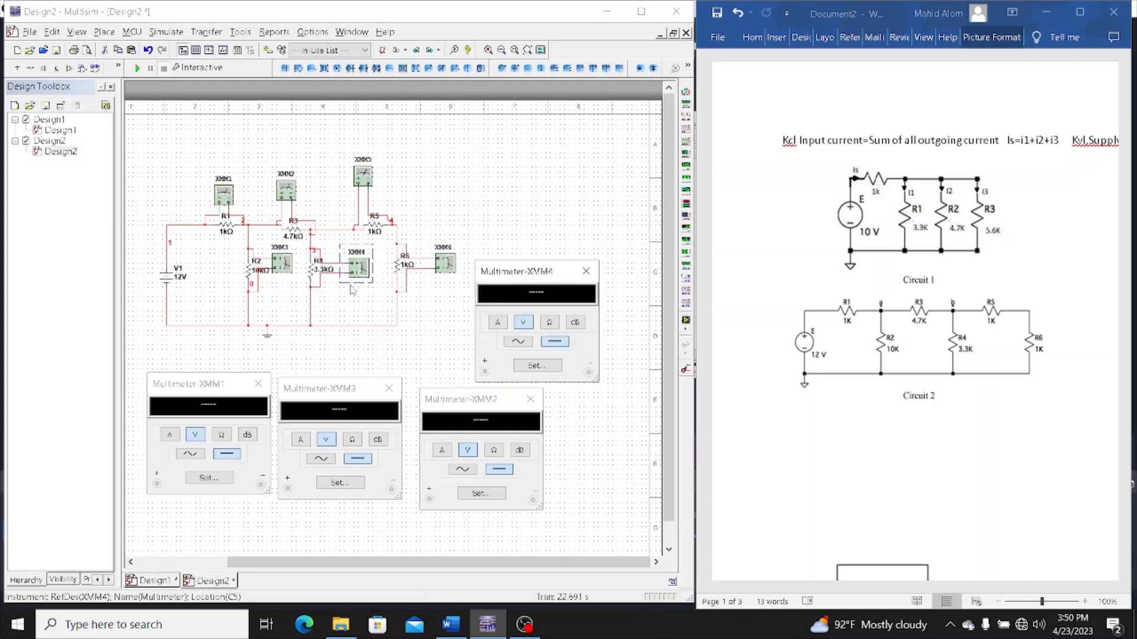
{"action": "double_click", "coordinate": [363, 175]}
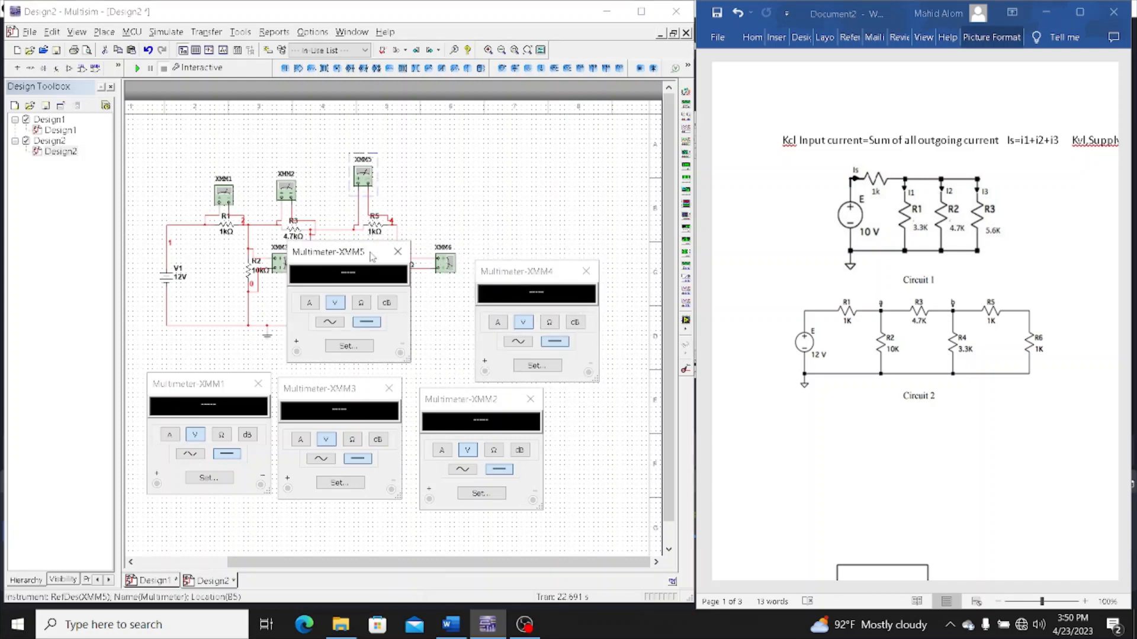
{"action": "left_click_drag", "start_coordinate": [372, 256], "coordinate": [593, 137]}
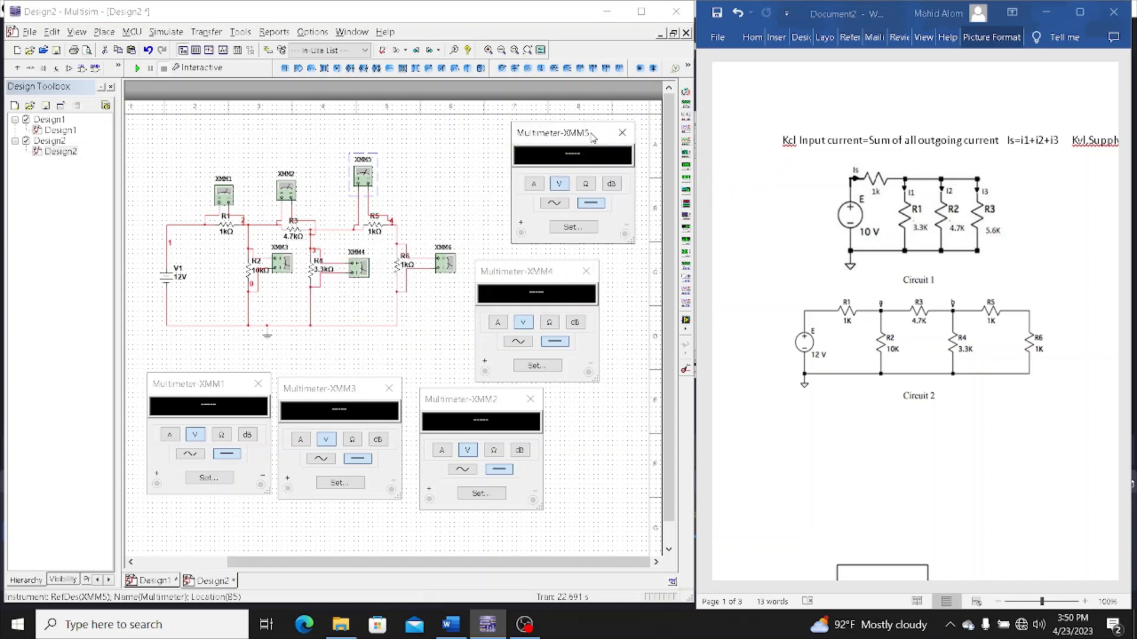
{"action": "double_click", "coordinate": [445, 272]}
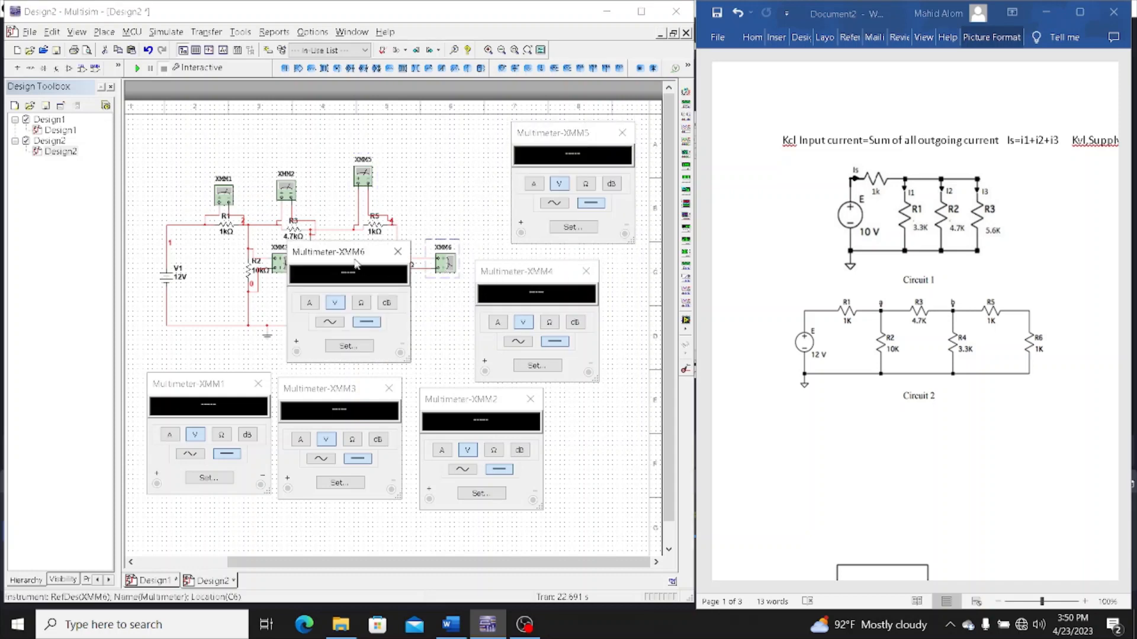
{"action": "left_click_drag", "start_coordinate": [355, 261], "coordinate": [445, 125]}
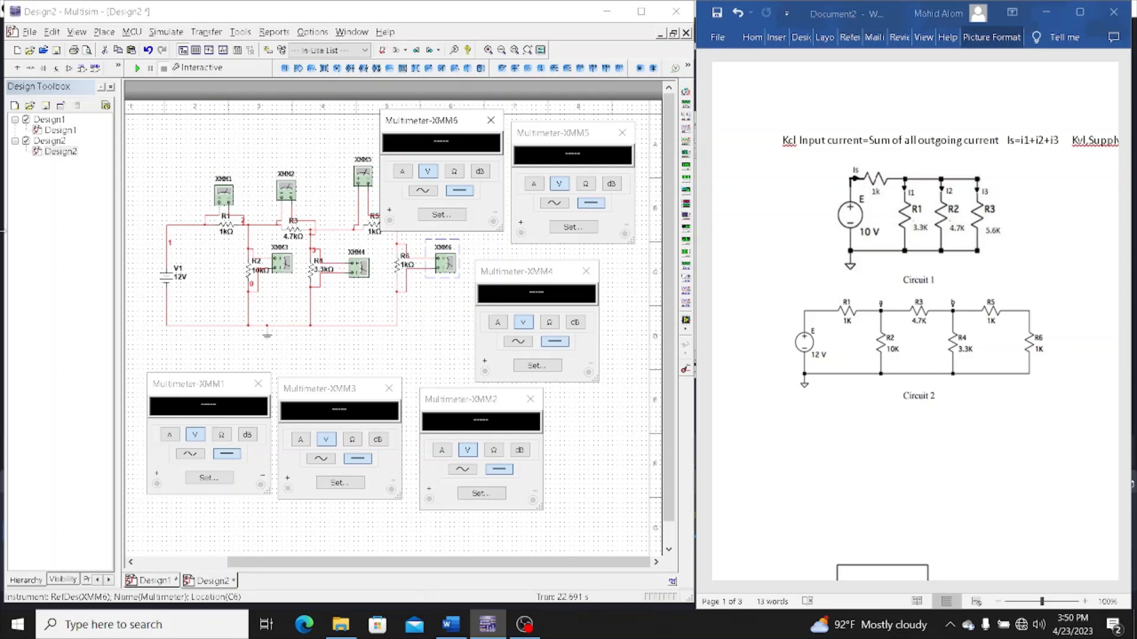
{"action": "left_click", "coordinate": [137, 69]}
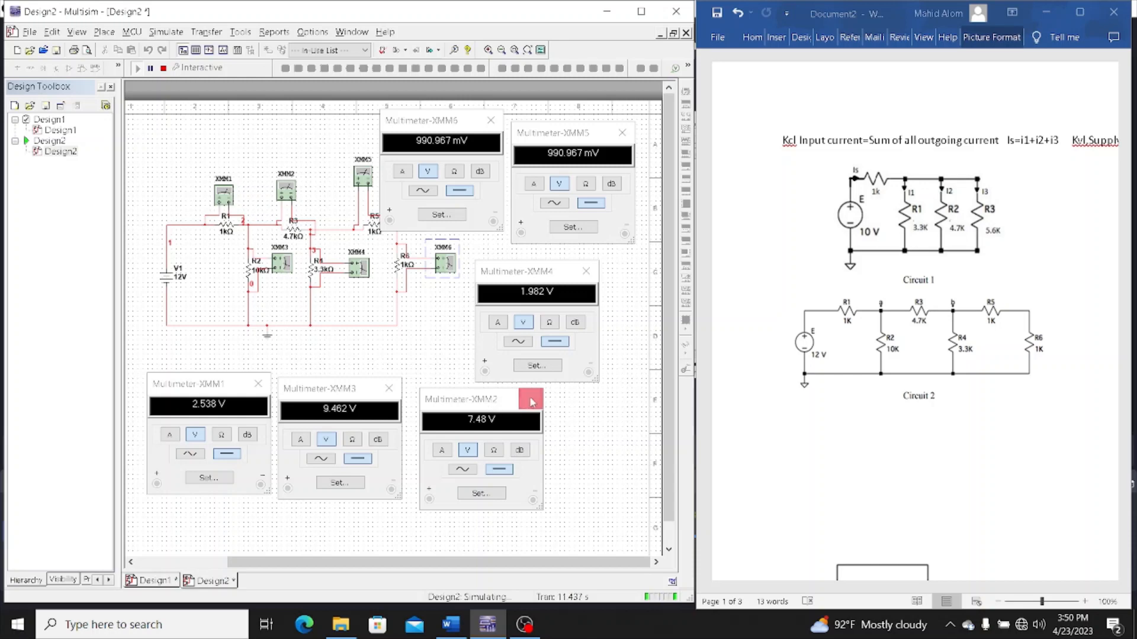
{"action": "left_click", "coordinate": [163, 68]}
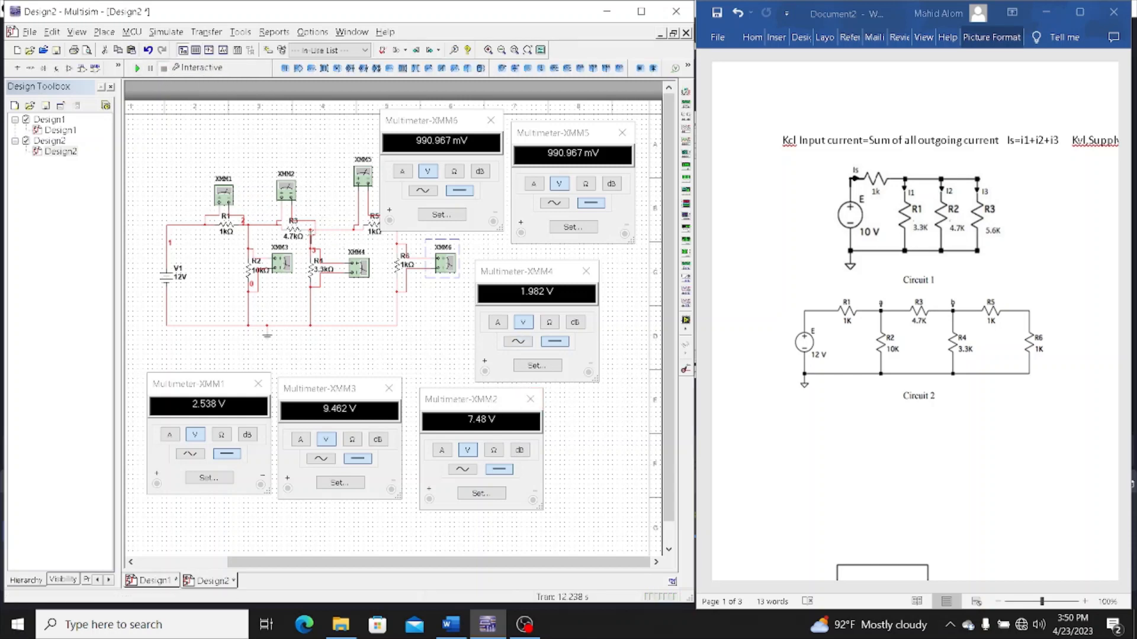
Shift R3 slightly left and replace the wire from XMM2's right terminal to node 3 with one ending at R3's right terminal
{"action": "left_click", "coordinate": [297, 230]}
{"action": "left_click_drag", "start_coordinate": [296, 230], "coordinate": [276, 229]}
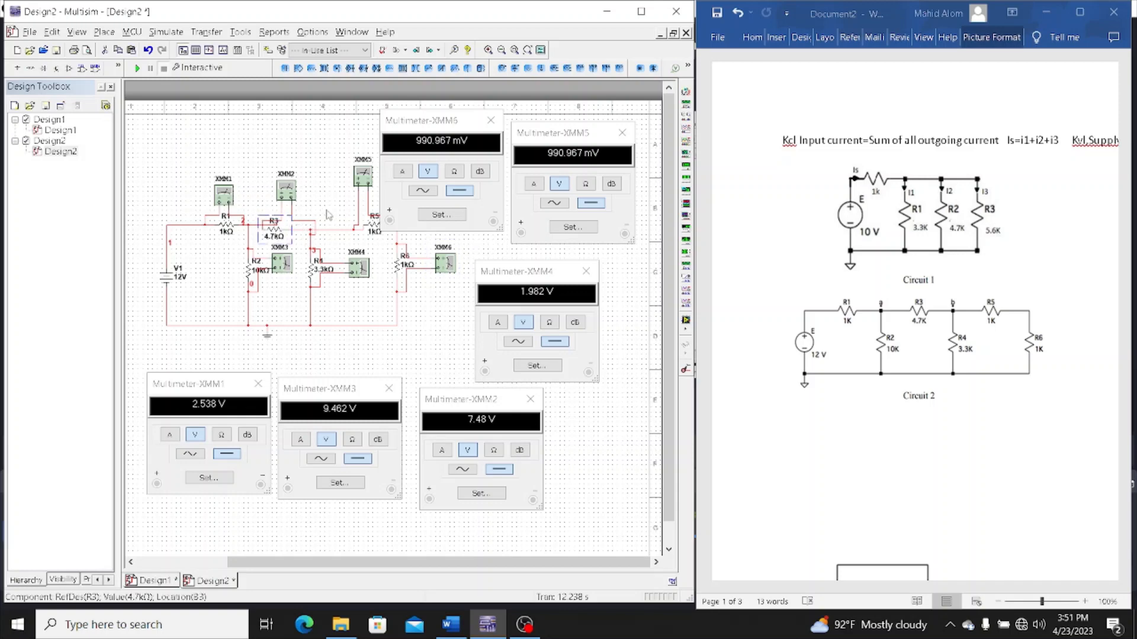
{"action": "left_click", "coordinate": [313, 227]}
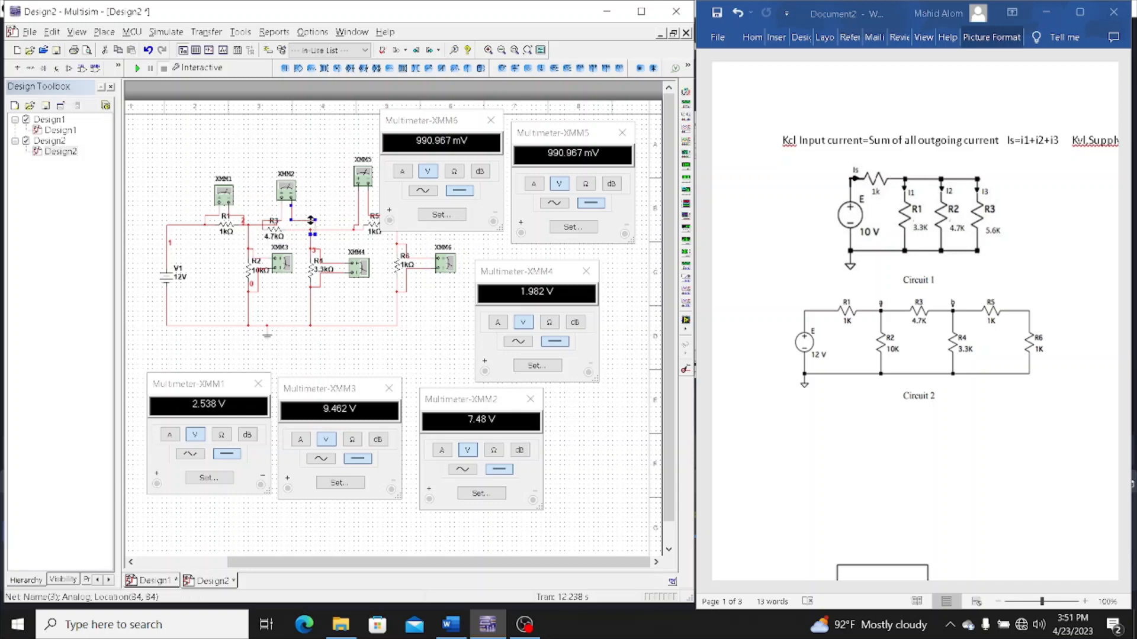
{"action": "key", "text": "Delete"}
{"action": "left_click", "coordinate": [294, 231]}
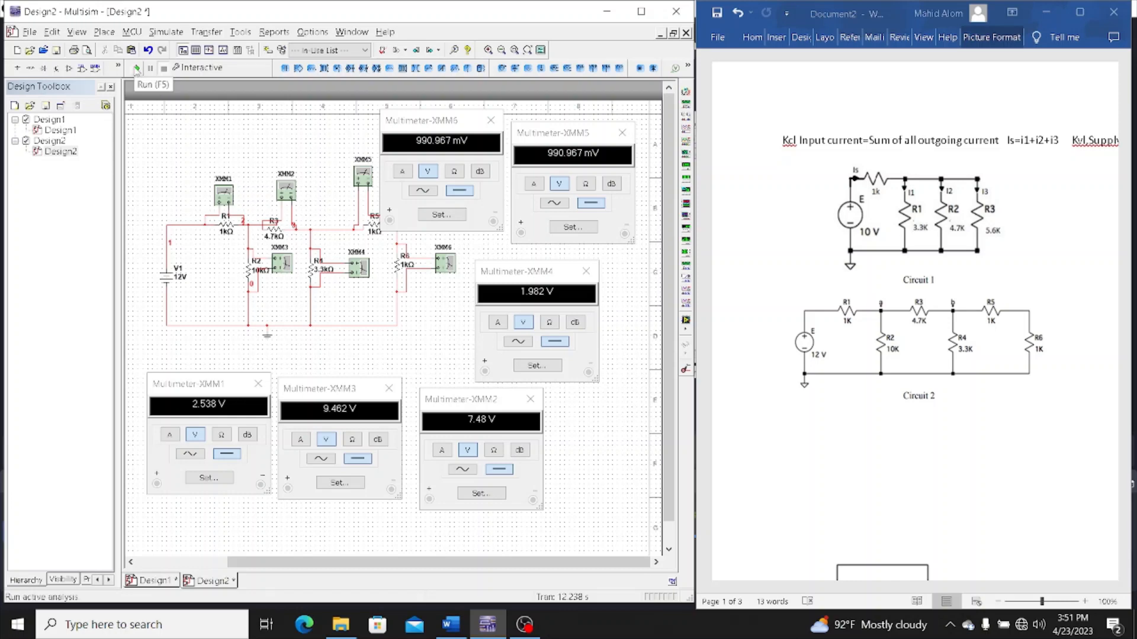
Run the simulation again, bring XMM2's readout forward to review the voltages, and move XMM6's readout clear of R5
{"action": "left_click", "coordinate": [135, 69]}
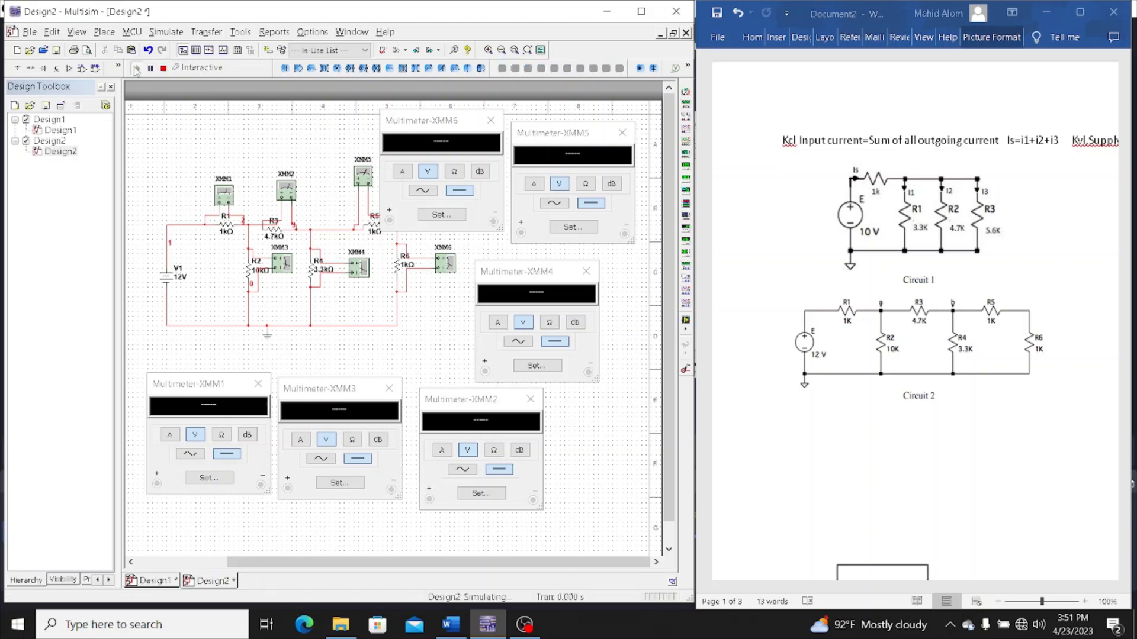
{"action": "double_click", "coordinate": [287, 188]}
{"action": "double_click", "coordinate": [287, 189]}
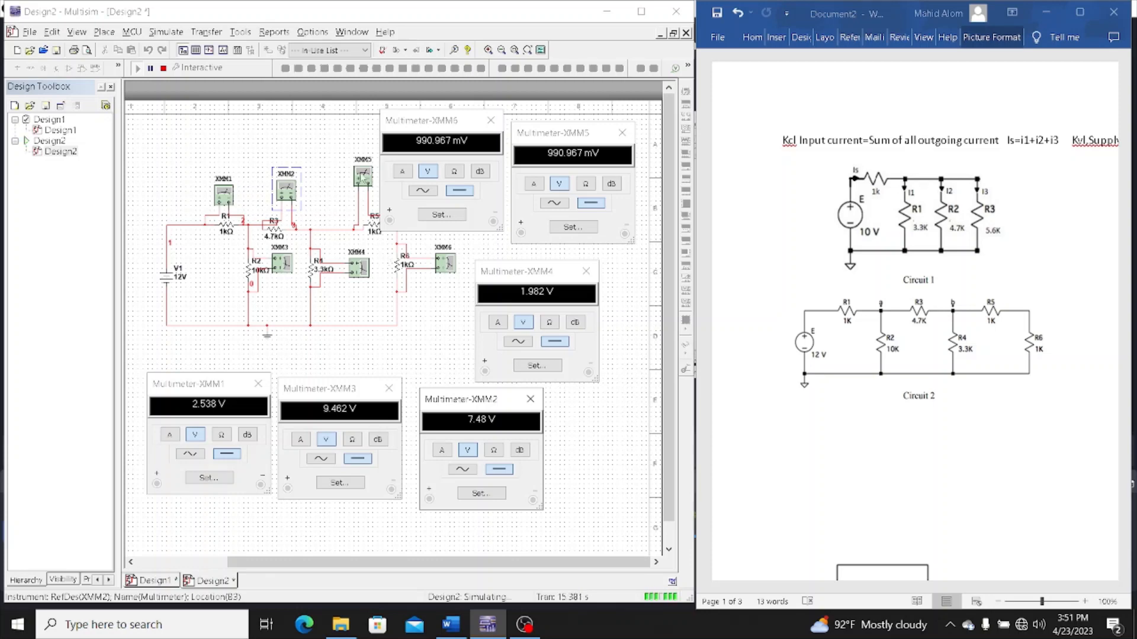
{"action": "left_click_drag", "start_coordinate": [453, 124], "coordinate": [468, 117]}
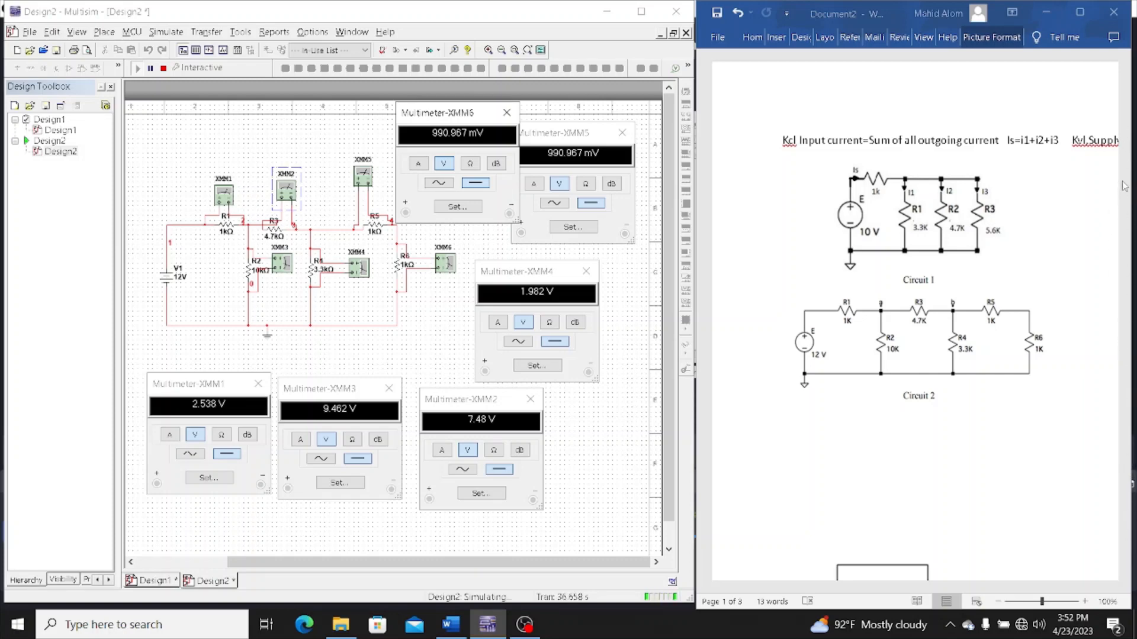
Show the 10 V voltage divider circuit in the Word document, then stop the simulation and delete the entire circuit from Design2
{"action": "left_click", "coordinate": [1015, 363]}
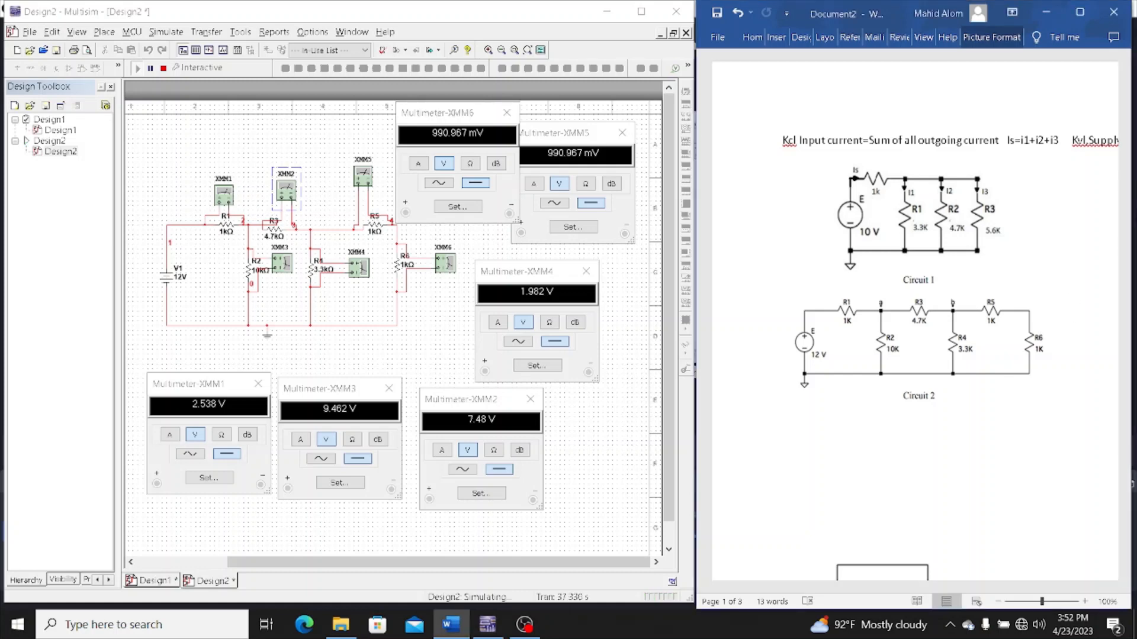
{"action": "left_click_drag", "start_coordinate": [1127, 133], "coordinate": [1128, 212]}
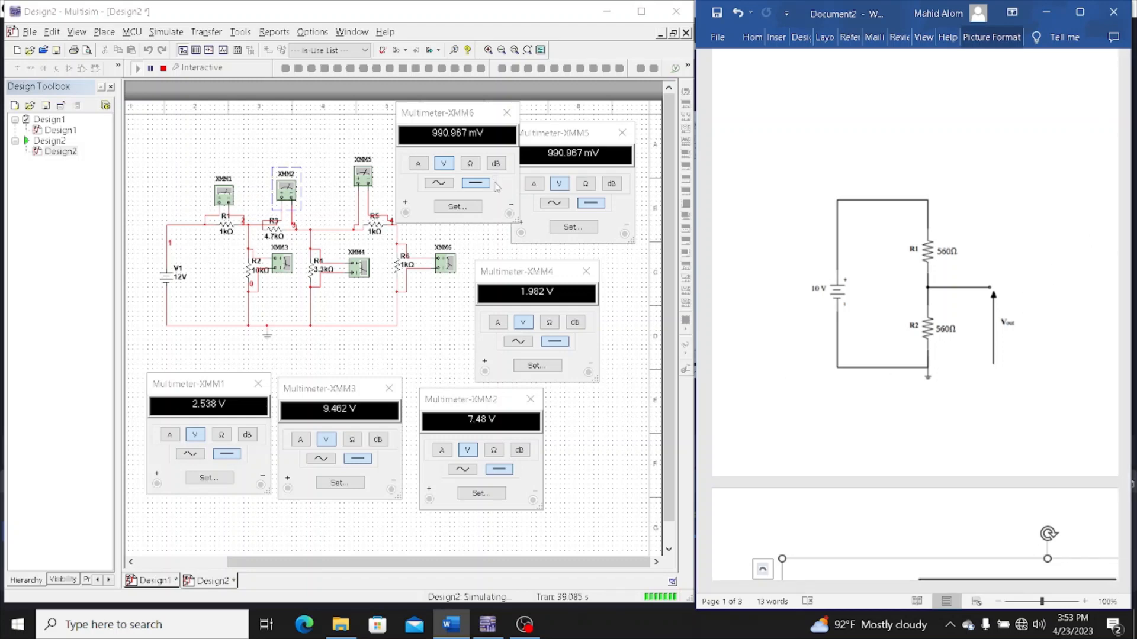
{"action": "left_click_drag", "start_coordinate": [138, 127], "coordinate": [616, 503]}
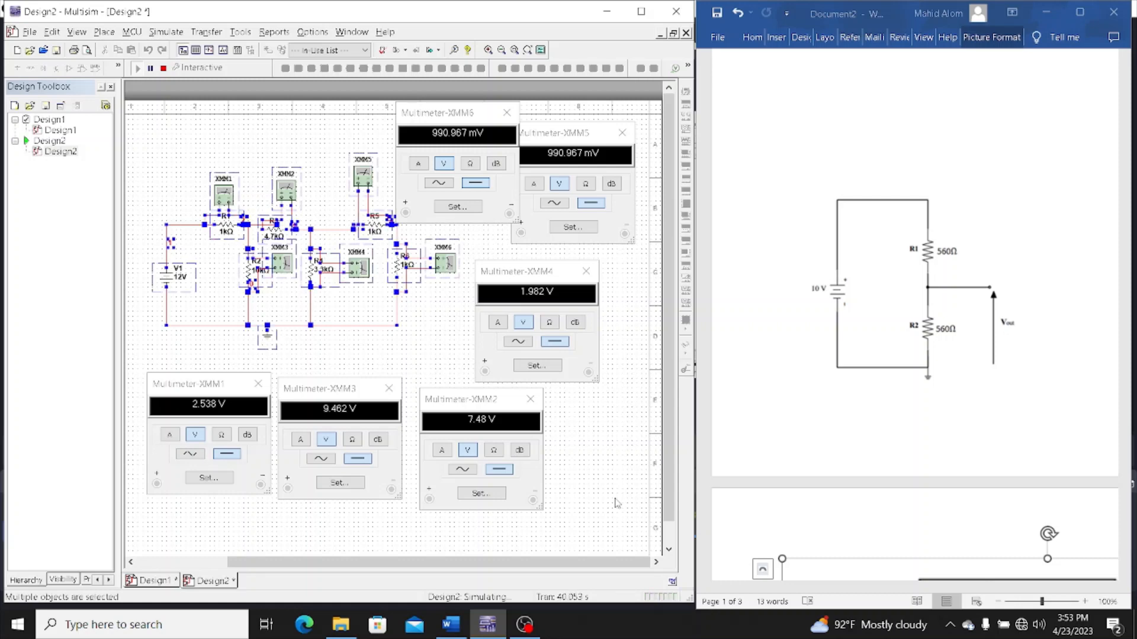
{"action": "left_click", "coordinate": [164, 69]}
{"action": "left_click", "coordinate": [141, 121]}
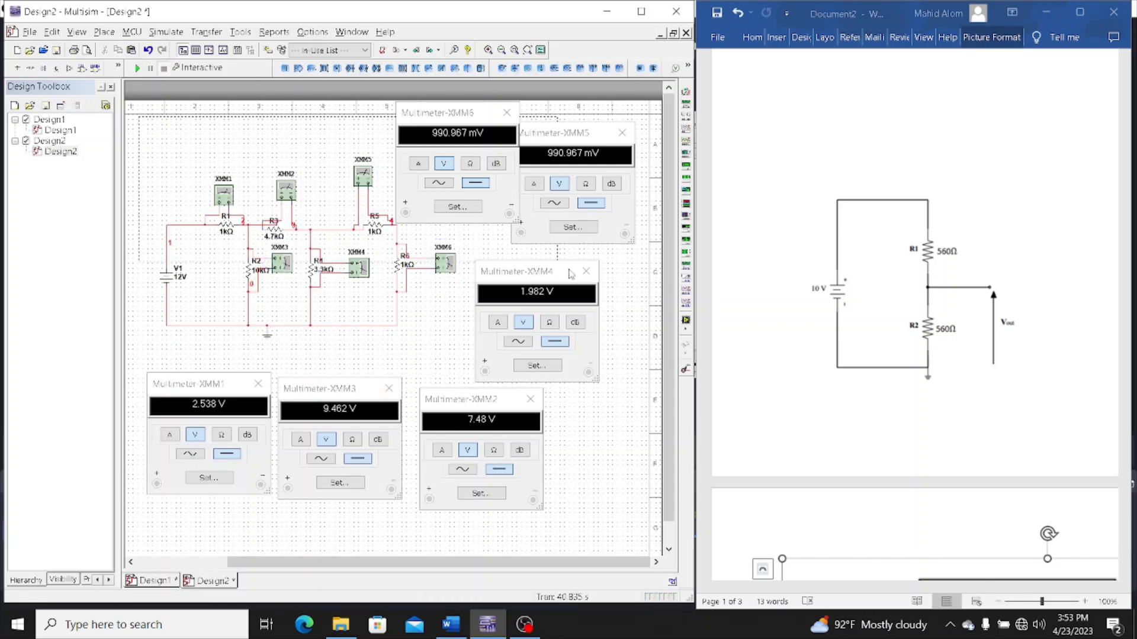
{"action": "left_click_drag", "start_coordinate": [654, 450], "coordinate": [635, 512]}
{"action": "key", "text": "Delete"}
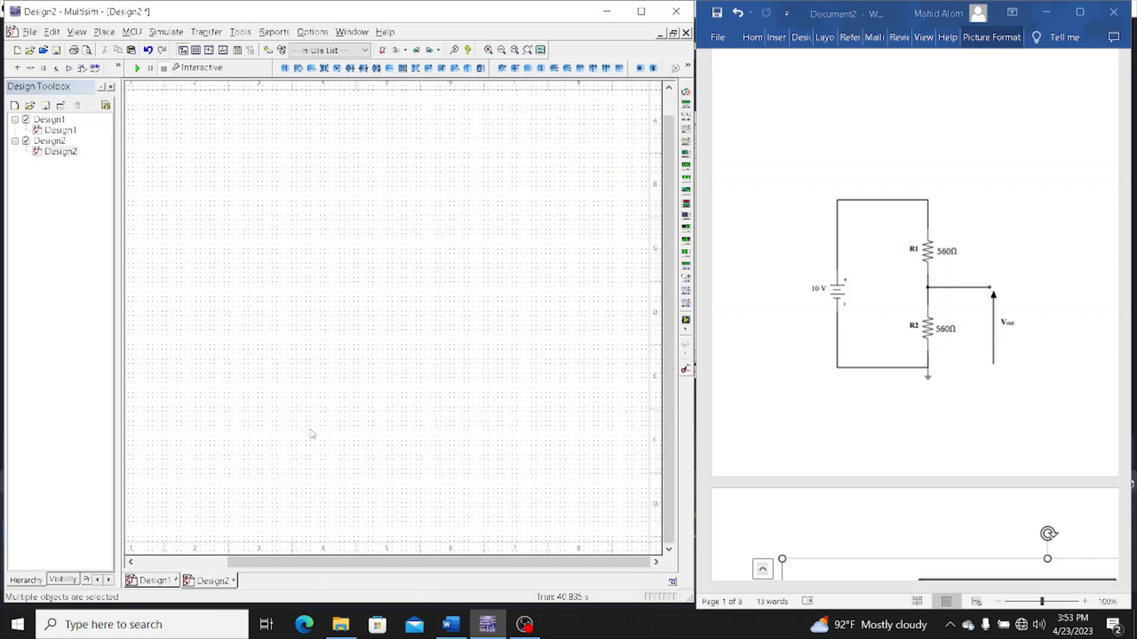
Place a DC_POWER source from the power sources family in the upper-left area of the empty schematic
{"action": "left_click", "coordinate": [99, 35]}
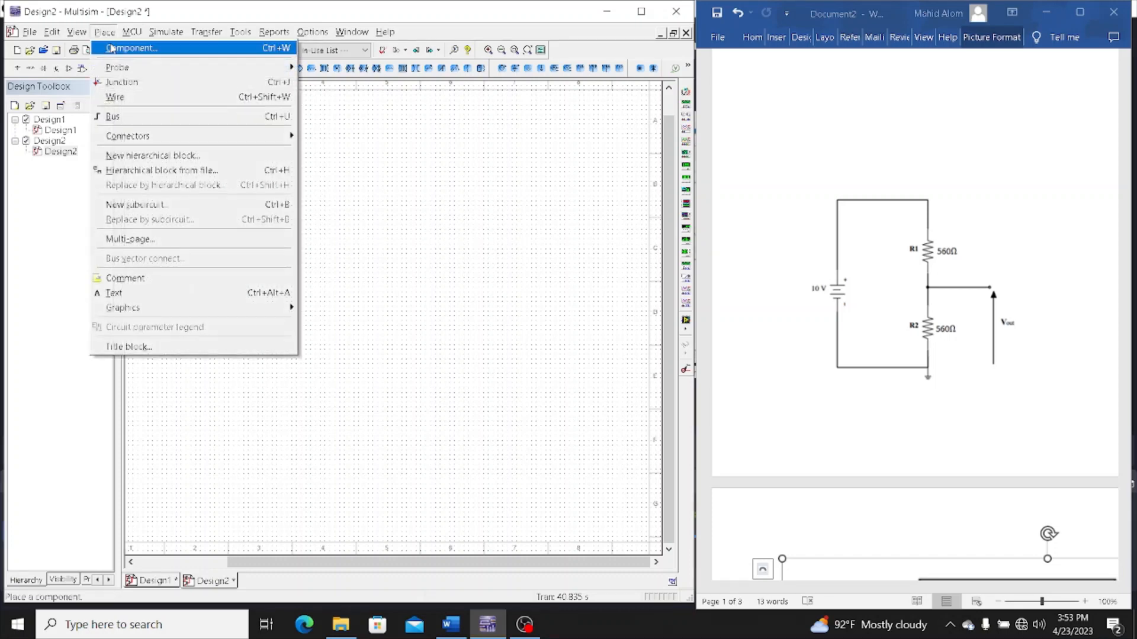
{"action": "left_click", "coordinate": [111, 49]}
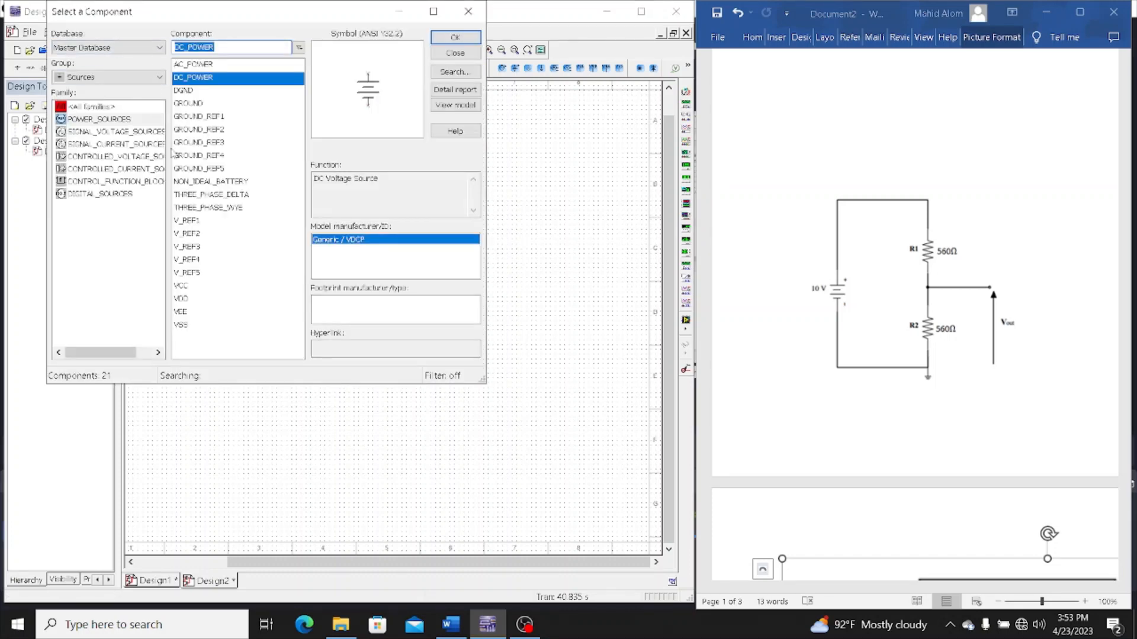
{"action": "left_click", "coordinate": [451, 38]}
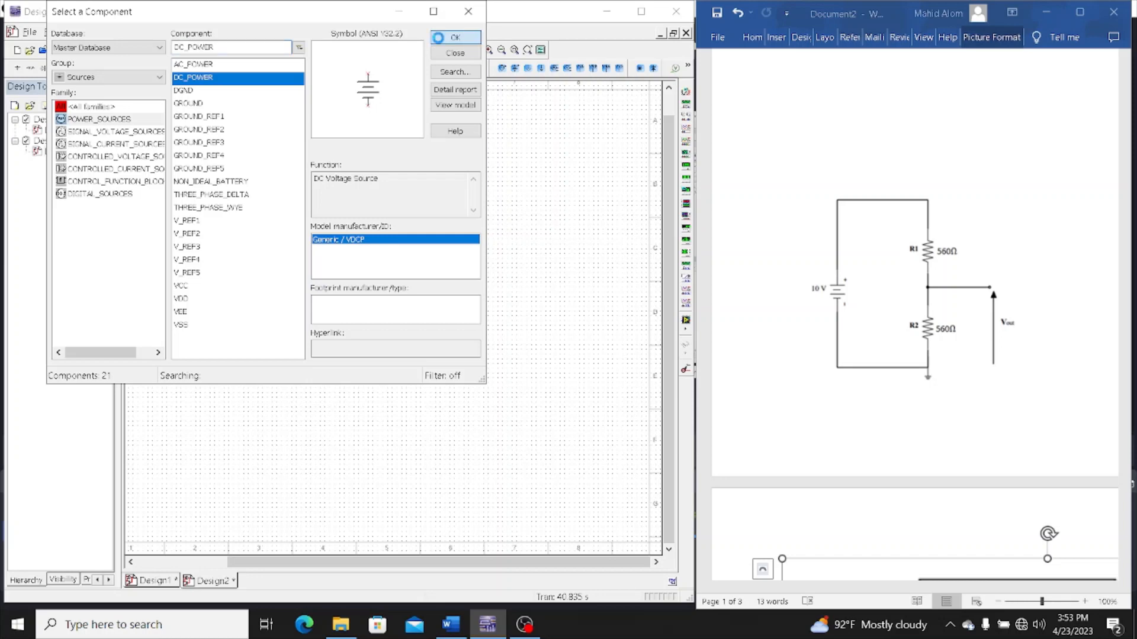
{"action": "left_click", "coordinate": [219, 200]}
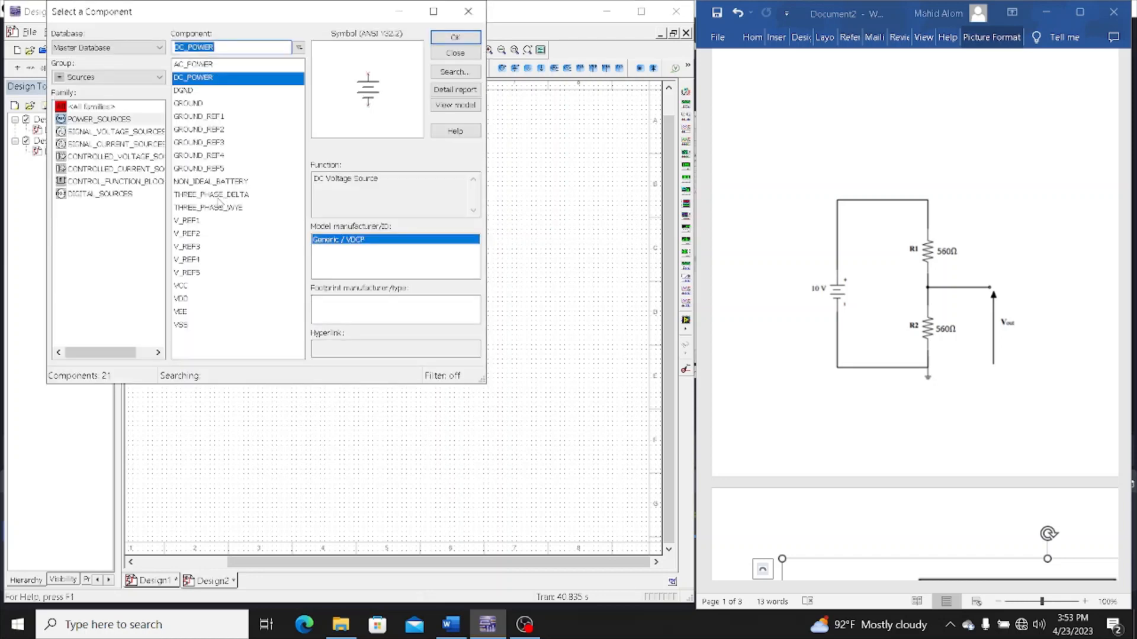
Place two 1k resistors from the Basic group, one beside V1 and the other just below the first
{"action": "left_click", "coordinate": [131, 78]}
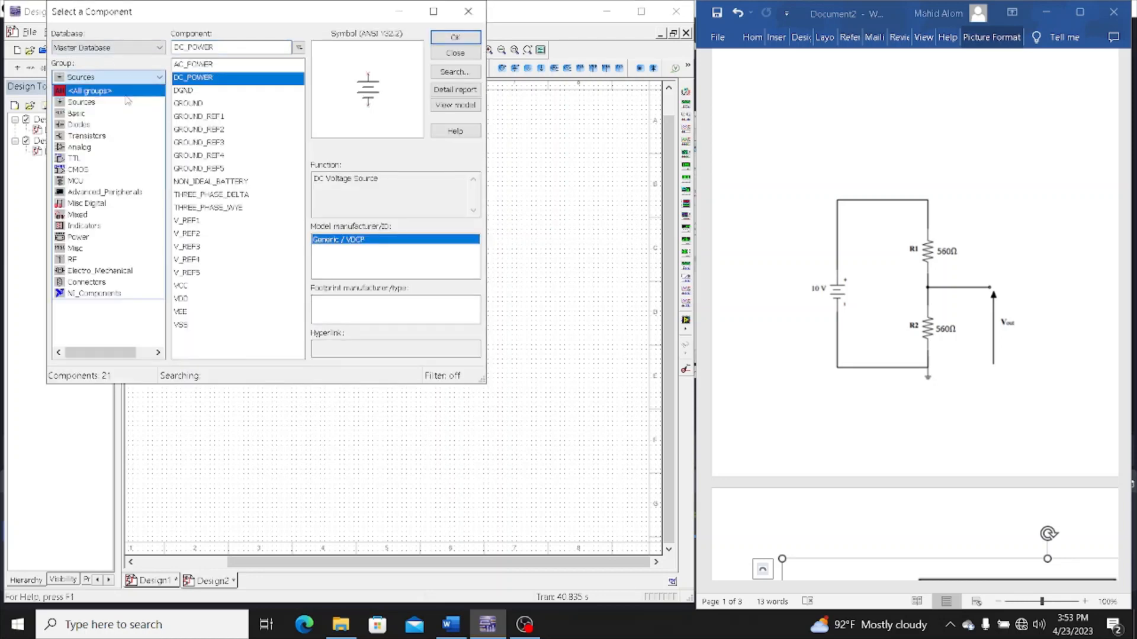
{"action": "left_click", "coordinate": [125, 114]}
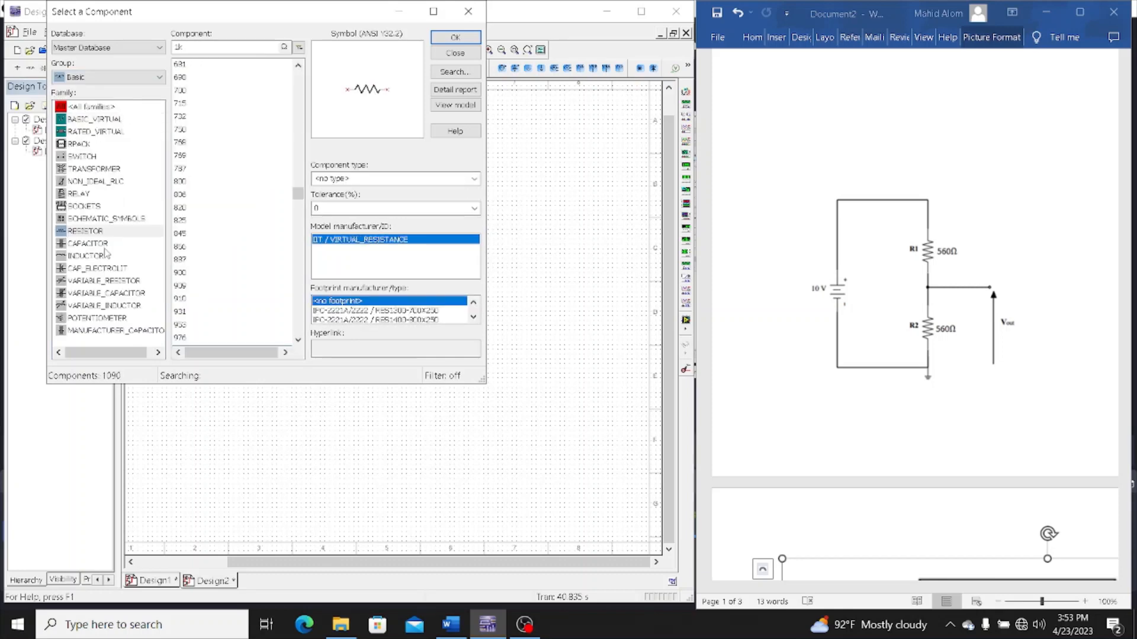
{"action": "left_click", "coordinate": [449, 39]}
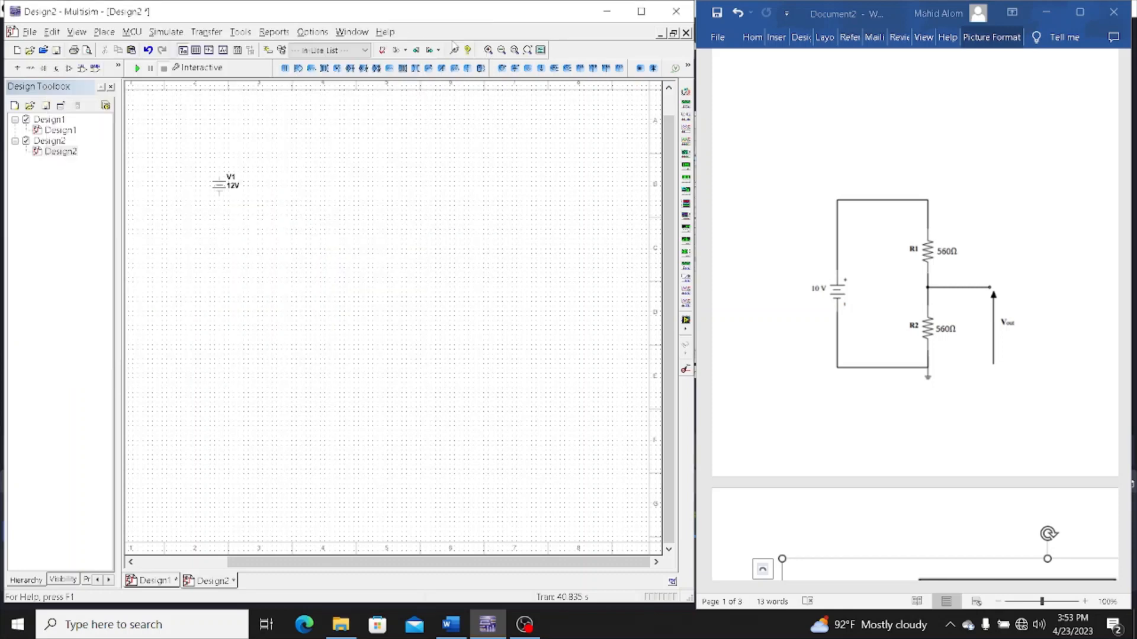
{"action": "left_click", "coordinate": [280, 189]}
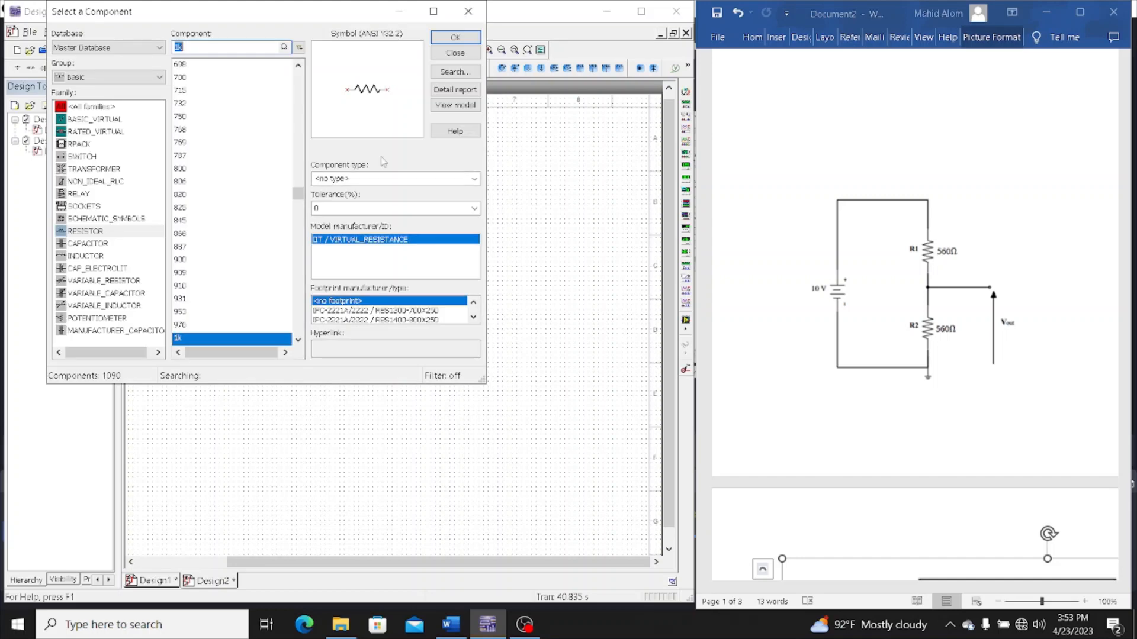
{"action": "left_click", "coordinate": [456, 39]}
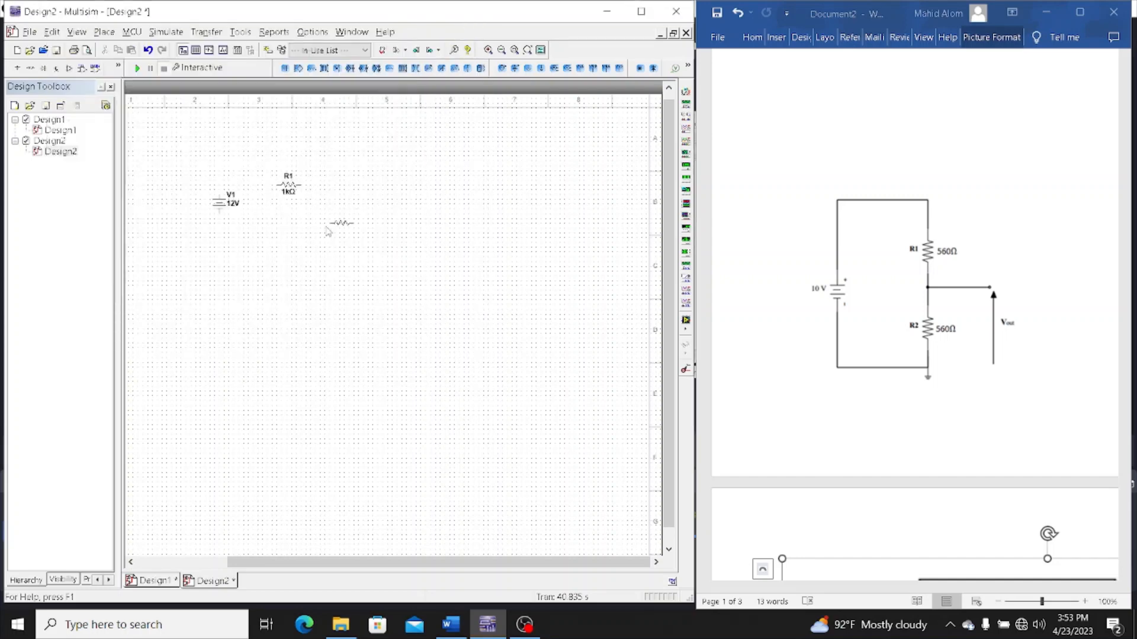
{"action": "left_click", "coordinate": [265, 231]}
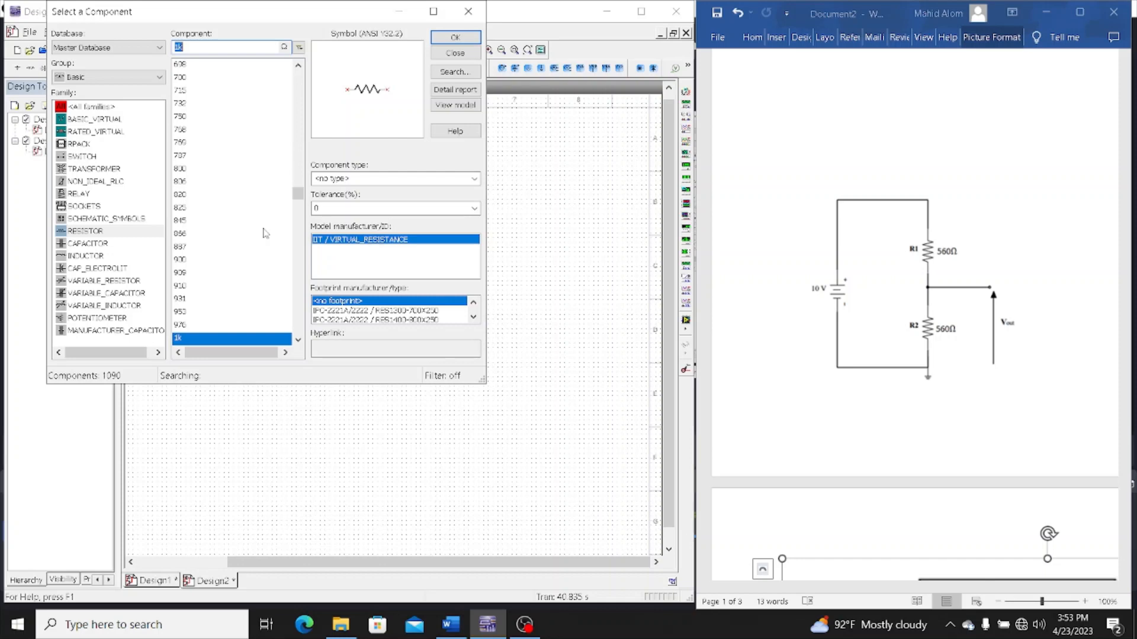
Search all component groups for "pote" and place a POTENTIOMETER_RATED below and to the right of R2
{"action": "left_click", "coordinate": [142, 82]}
{"action": "left_click", "coordinate": [135, 94]}
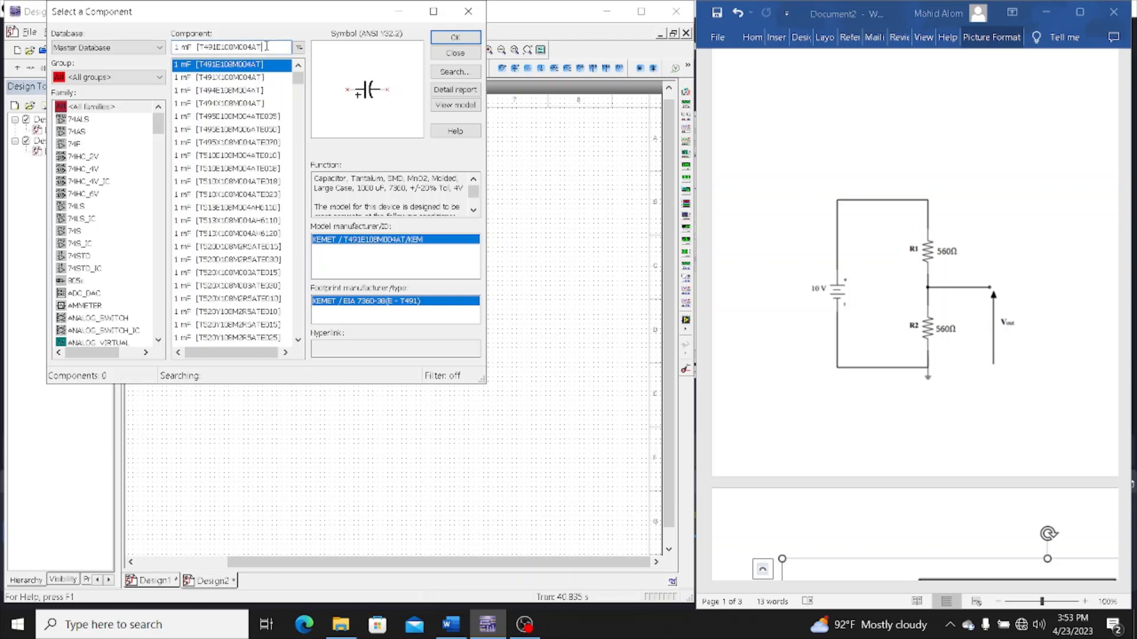
{"action": "key", "text": "BackSpace"}
{"action": "key", "text": "BackSpace"}
{"action": "key", "text": "BackSpace"}
{"action": "key", "text": "BackSpace"}
{"action": "key", "text": "BackSpace"}
{"action": "key", "text": "BackSpace"}
{"action": "key", "text": "BackSpace"}
{"action": "key", "text": "BackSpace"}
{"action": "key", "text": "BackSpace"}
{"action": "key", "text": "BackSpace"}
{"action": "key", "text": "BackSpace"}
{"action": "key", "text": "BackSpace"}
{"action": "key", "text": "BackSpace"}
{"action": "key", "text": "BackSpace"}
{"action": "key", "text": "BackSpace"}
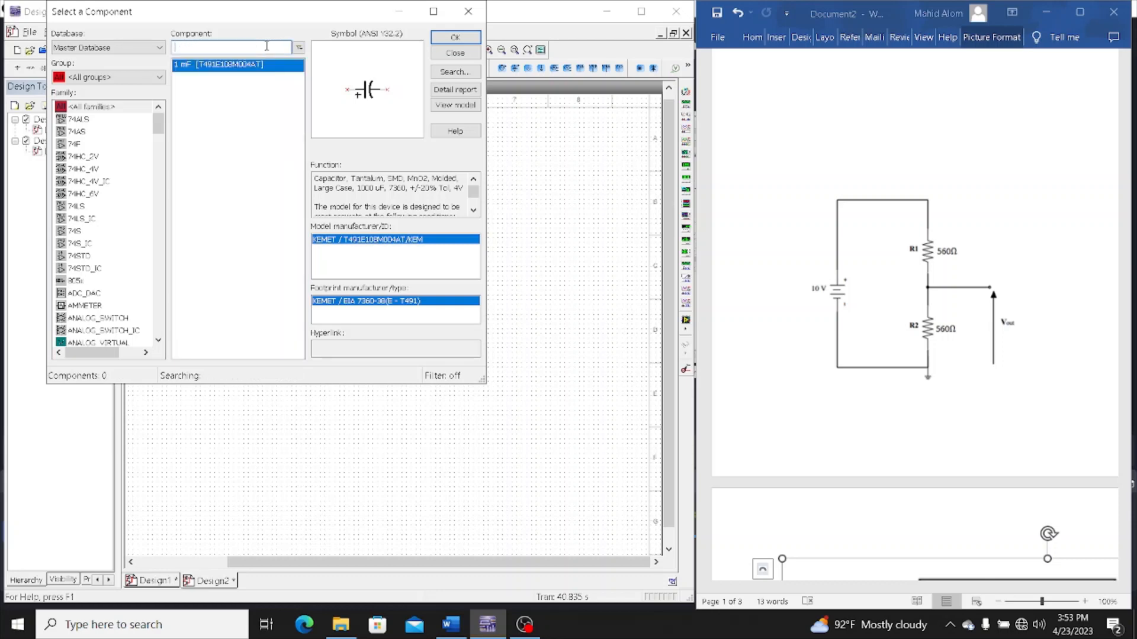
{"action": "type", "text": "pote"}
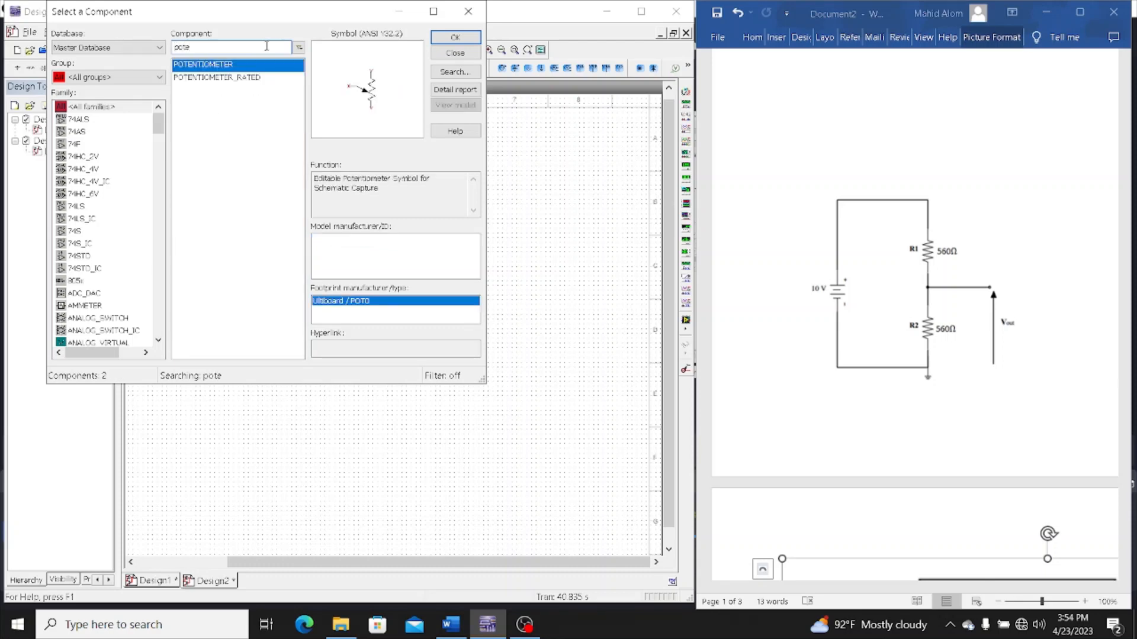
{"action": "left_click", "coordinate": [275, 78]}
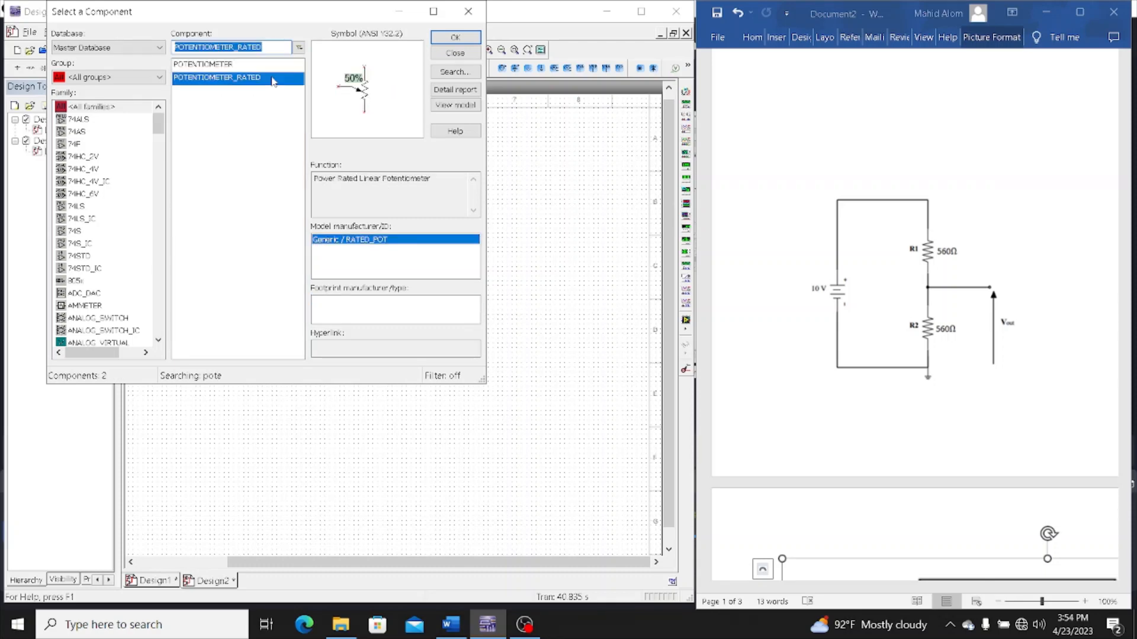
{"action": "left_click", "coordinate": [463, 42]}
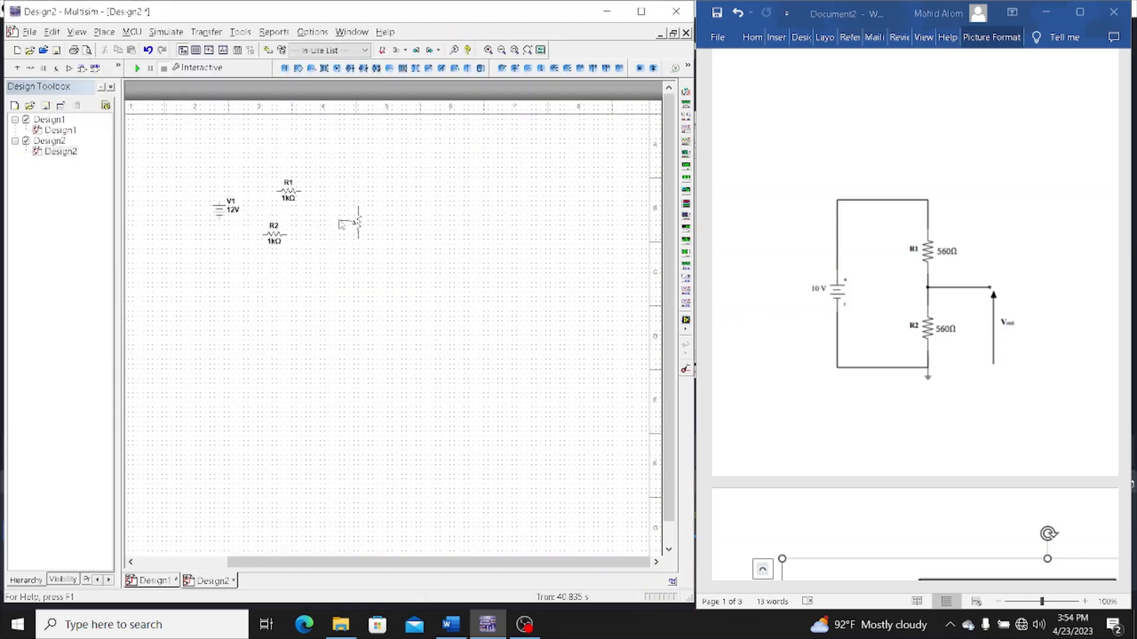
{"action": "left_click", "coordinate": [324, 258]}
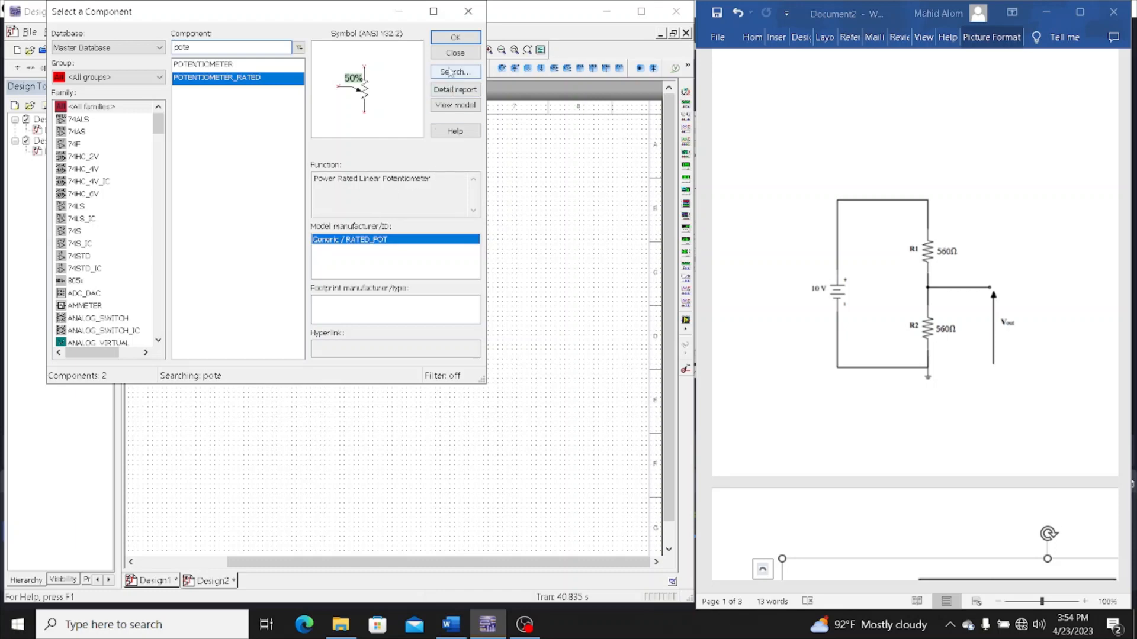
Finish the component search and place a ground symbol in the empty area below V1
{"action": "left_click", "coordinate": [453, 54]}
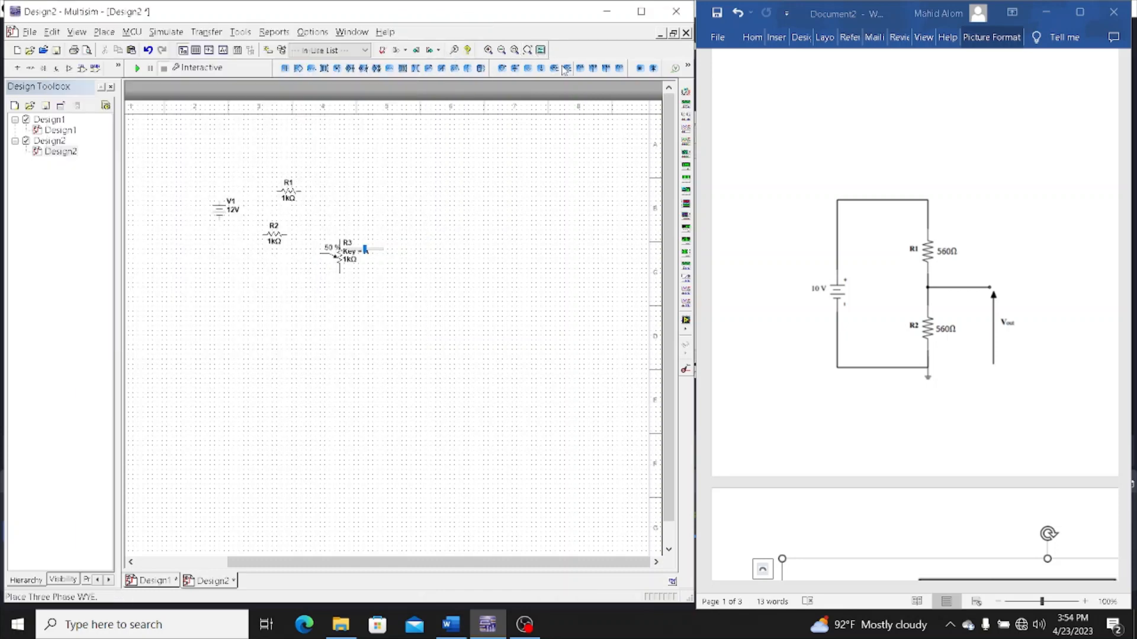
{"action": "left_click", "coordinate": [540, 68]}
{"action": "left_click", "coordinate": [228, 299]}
Set the resistance of R2 to 560 Ω
{"action": "left_click", "coordinate": [278, 235]}
{"action": "double_click", "coordinate": [277, 236]}
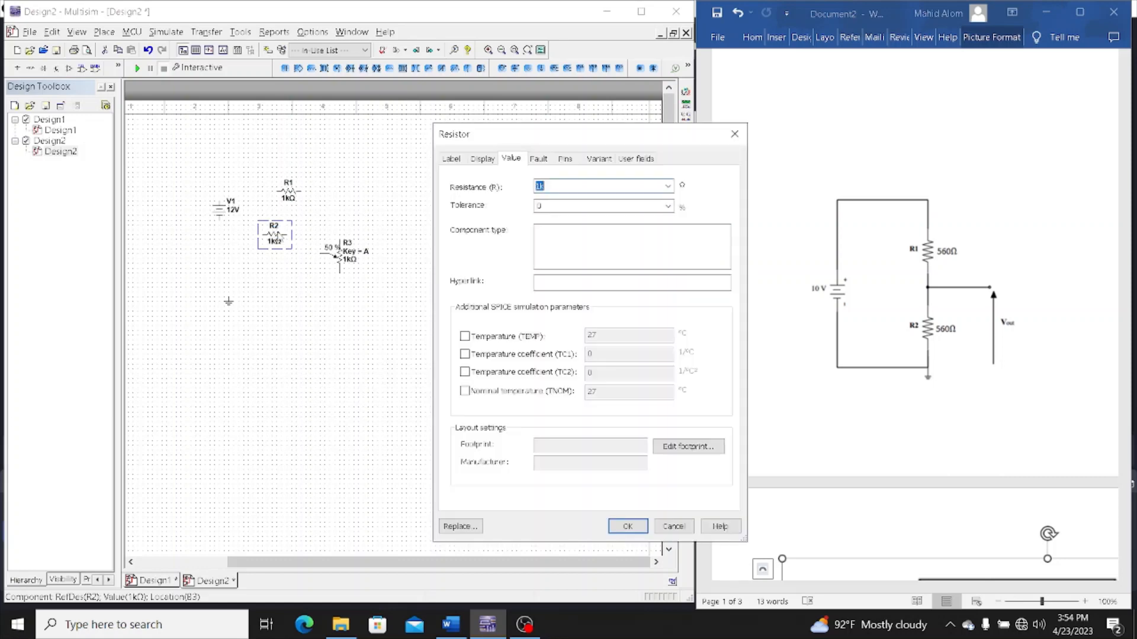
{"action": "left_click", "coordinate": [549, 187]}
{"action": "key", "text": "BackSpace"}
{"action": "type", "text": "560"}
{"action": "key", "text": "Return"}
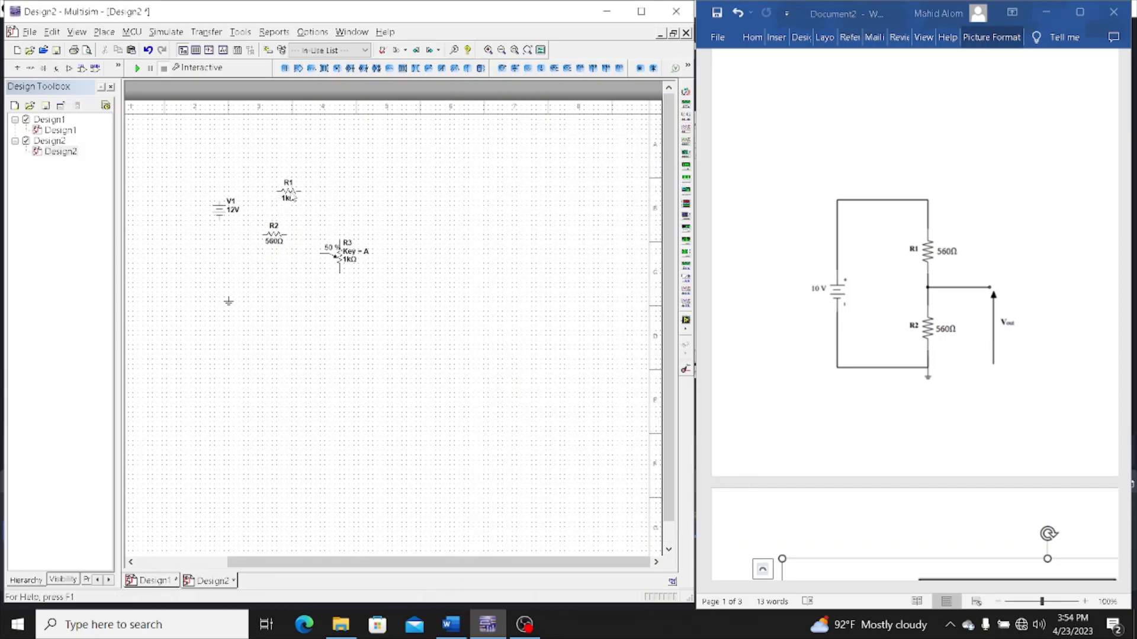
Set the resistance of R1 to 560 Ω
{"action": "double_click", "coordinate": [289, 194]}
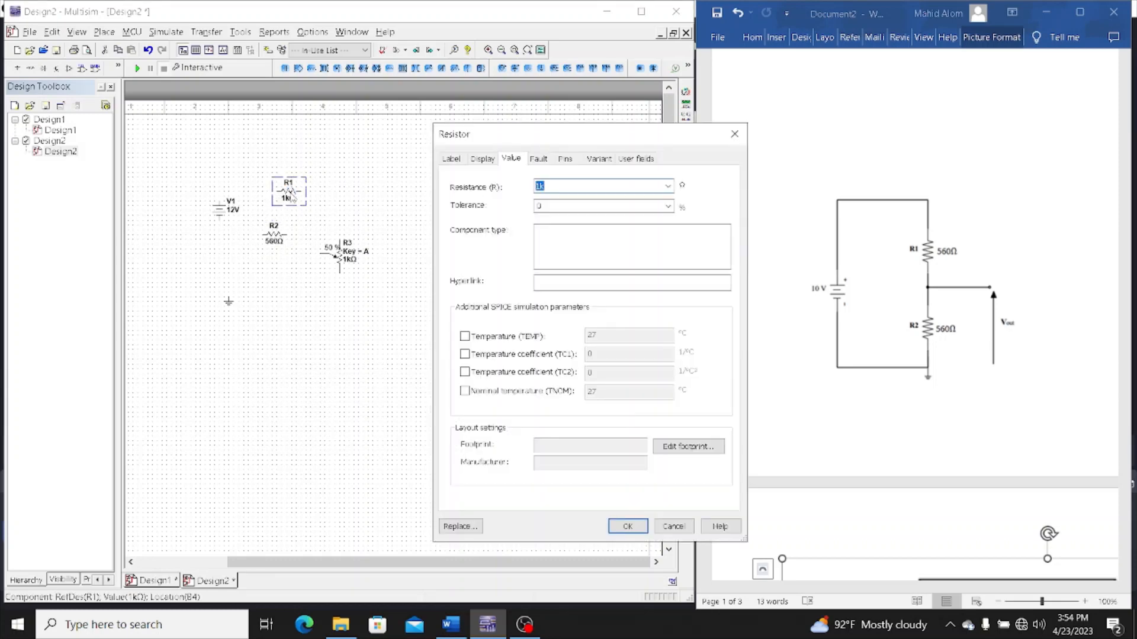
{"action": "type", "text": "560"}
{"action": "key", "text": "Return"}
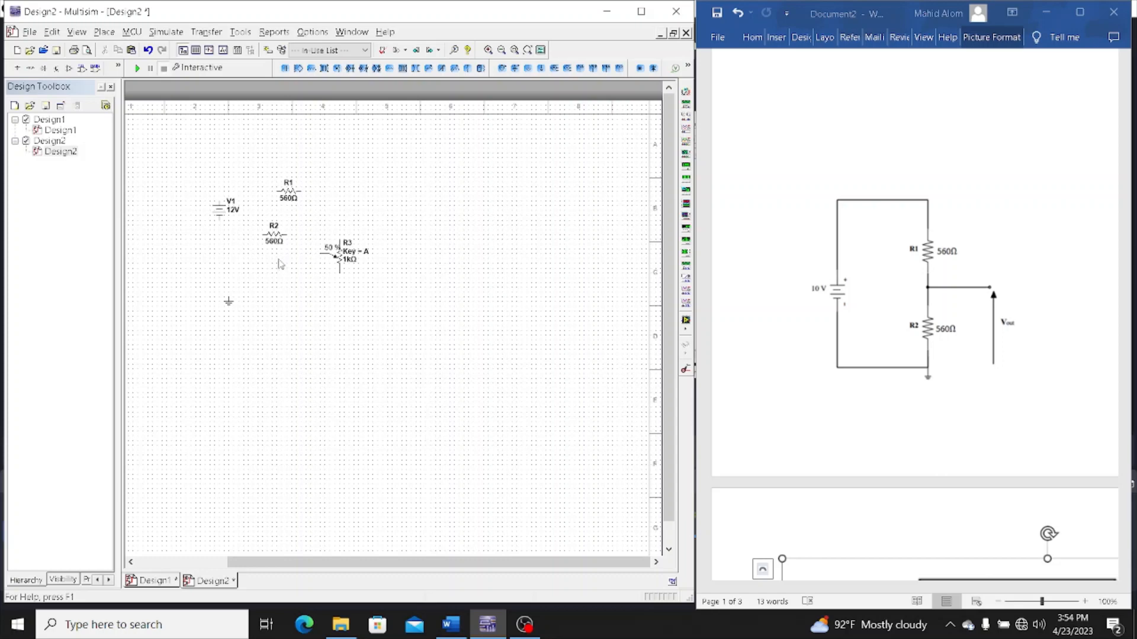
Slide potentiometer R3 to 100%, and enter an increment of 1% and a resistance of 10 in its value settings
{"action": "mouse_move", "coordinate": [331, 255]}
{"action": "left_click_drag", "start_coordinate": [365, 253], "coordinate": [417, 244]}
{"action": "double_click", "coordinate": [338, 255]}
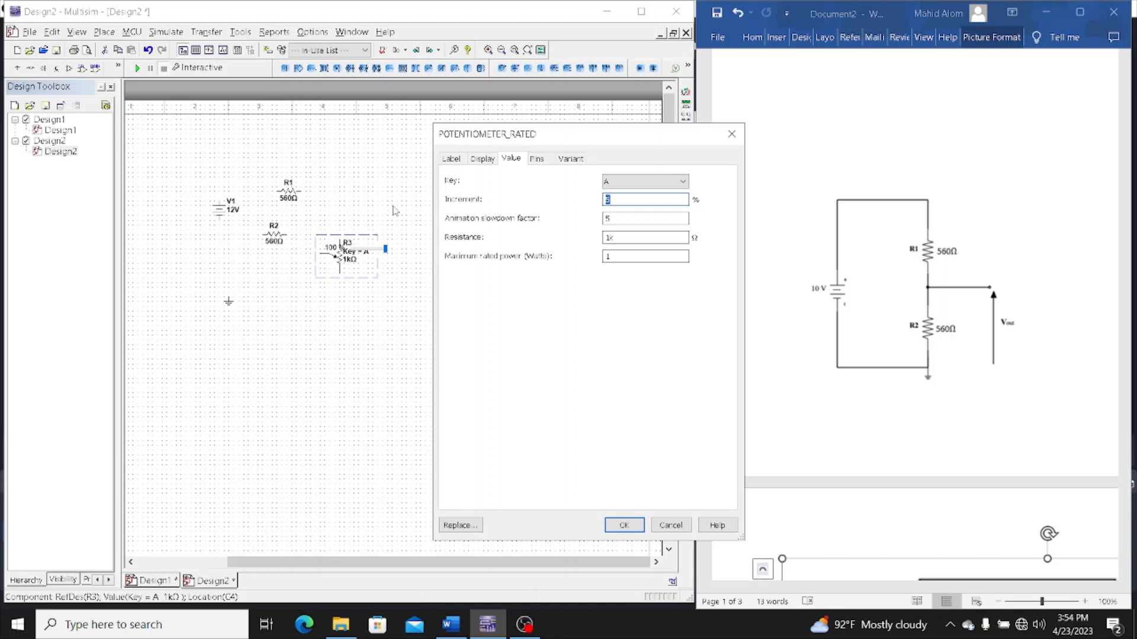
{"action": "left_click", "coordinate": [652, 203]}
{"action": "type", "text": "1"}
{"action": "left_click", "coordinate": [640, 239]}
{"action": "type", "text": "10"}
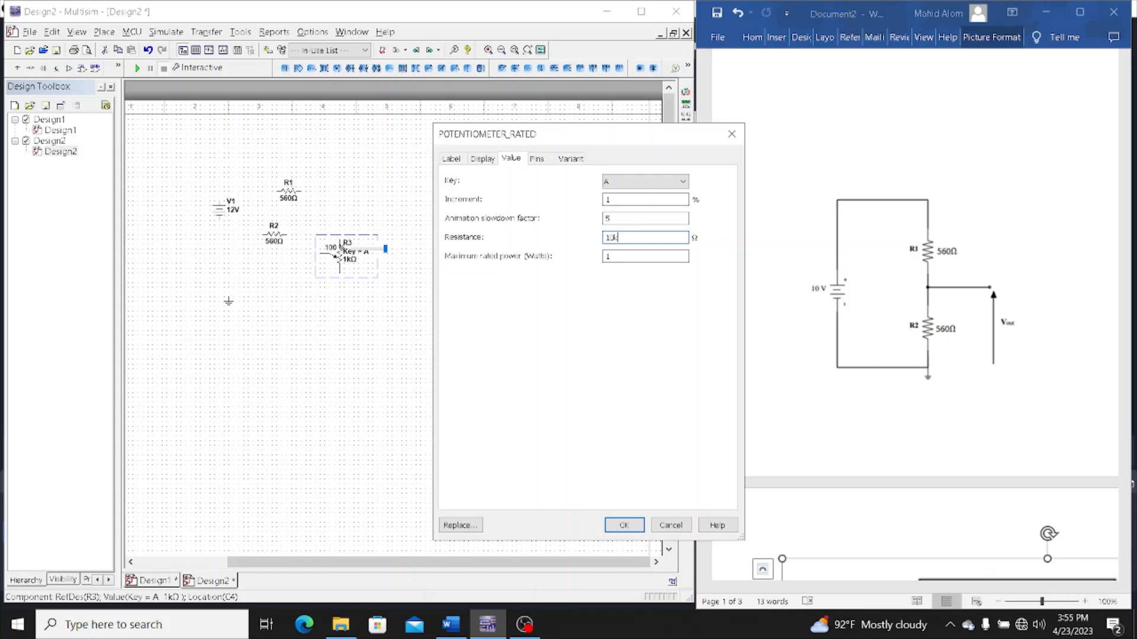
Apply a resistance of 10 kΩ to potentiometer R3
{"action": "key", "text": "Return"}
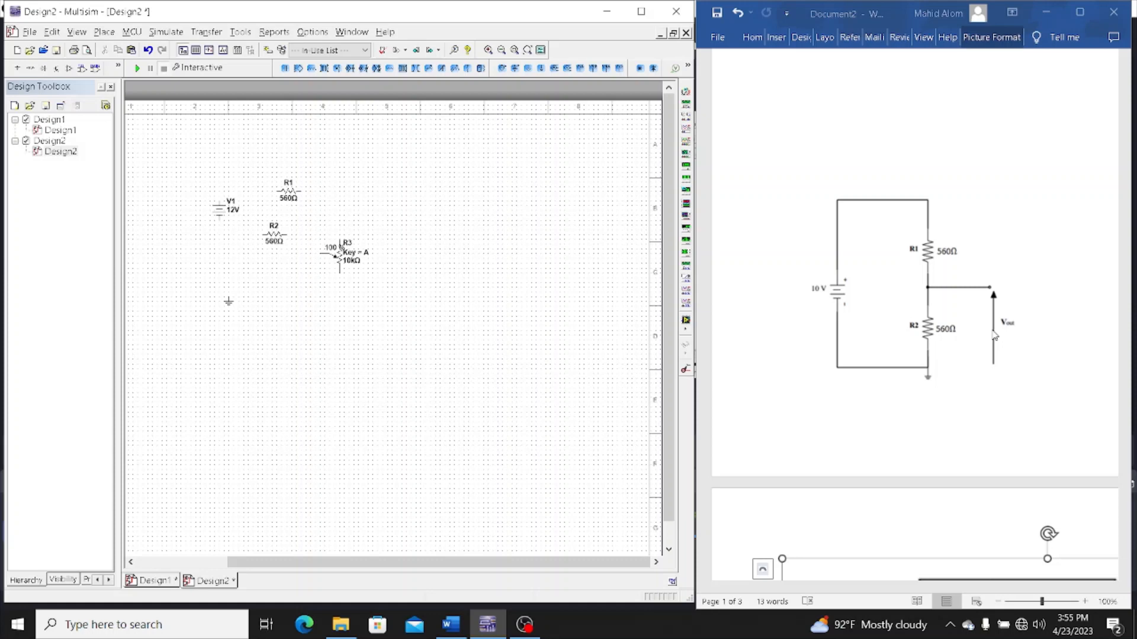
Rotate R2 and R1 to vertical, place R1 directly above R2, and wire the two resistors in series
{"action": "mouse_move", "coordinate": [352, 272]}
{"action": "left_click", "coordinate": [275, 235]}
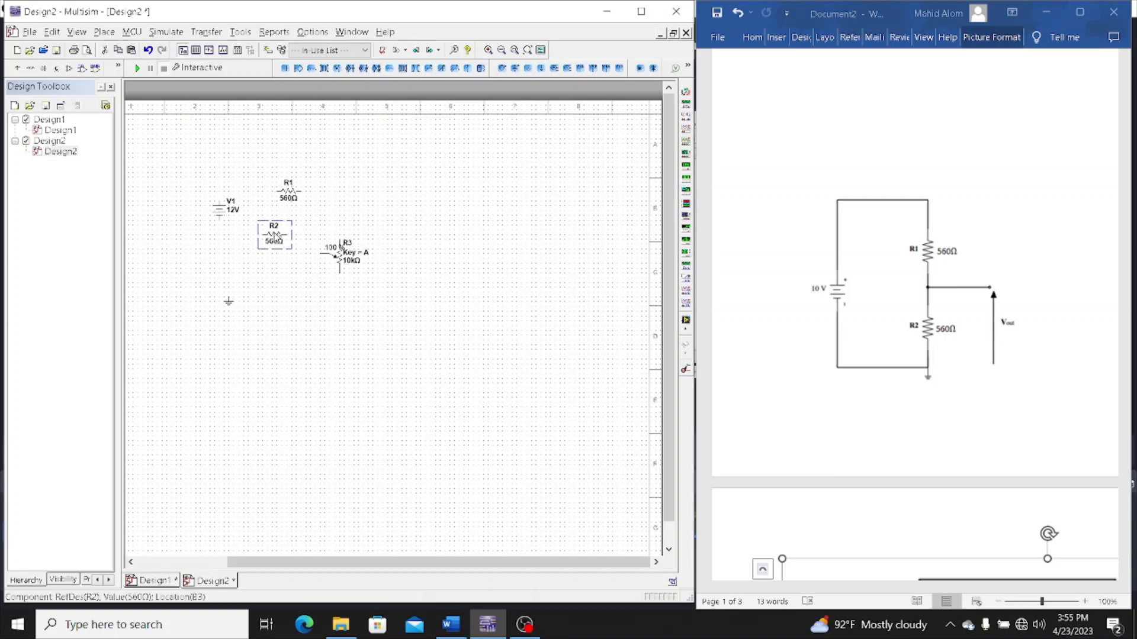
{"action": "key", "text": "ctrl+r"}
{"action": "left_click", "coordinate": [288, 192]}
{"action": "key", "text": "ctrl+r"}
{"action": "left_click_drag", "start_coordinate": [287, 192], "coordinate": [273, 195]}
{"action": "left_click", "coordinate": [272, 205]}
{"action": "left_click", "coordinate": [273, 226]}
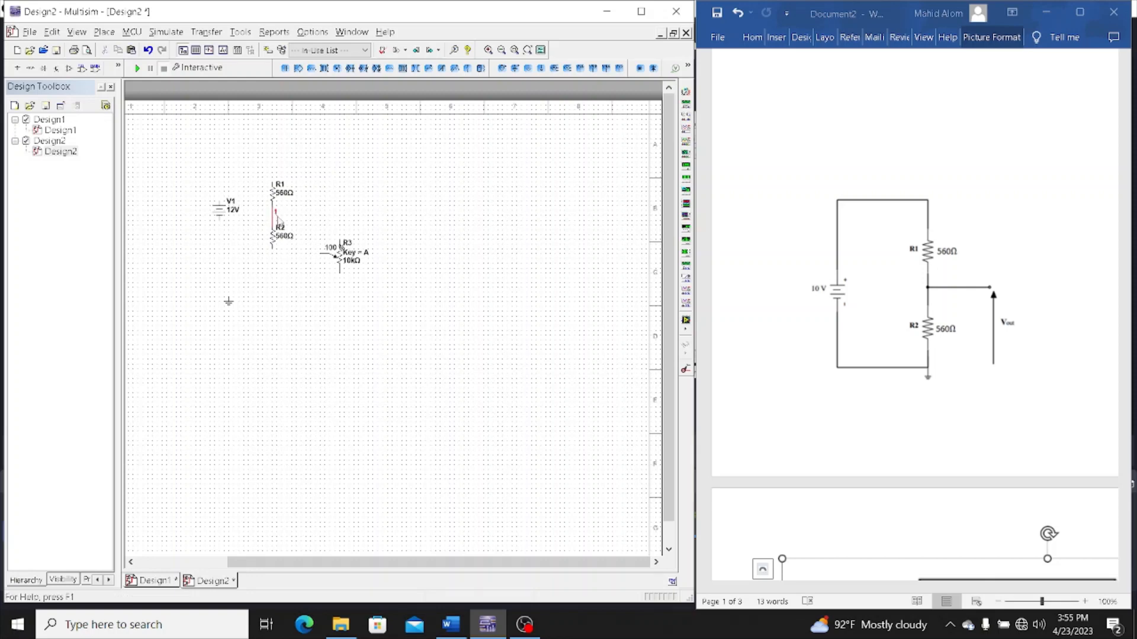
Wire R3's upper end to the junction of R1 and R2, and R1's upper end to V1's positive terminal
{"action": "left_click", "coordinate": [339, 240]}
{"action": "left_click", "coordinate": [273, 215]}
{"action": "left_click", "coordinate": [273, 214]}
{"action": "left_click", "coordinate": [272, 181]}
{"action": "left_click", "coordinate": [219, 194]}
Wire V1's negative terminal to R3's lower end, and join R2's lower end and the ground symbol to that return wire
{"action": "left_click", "coordinate": [218, 218]}
{"action": "left_click", "coordinate": [341, 273]}
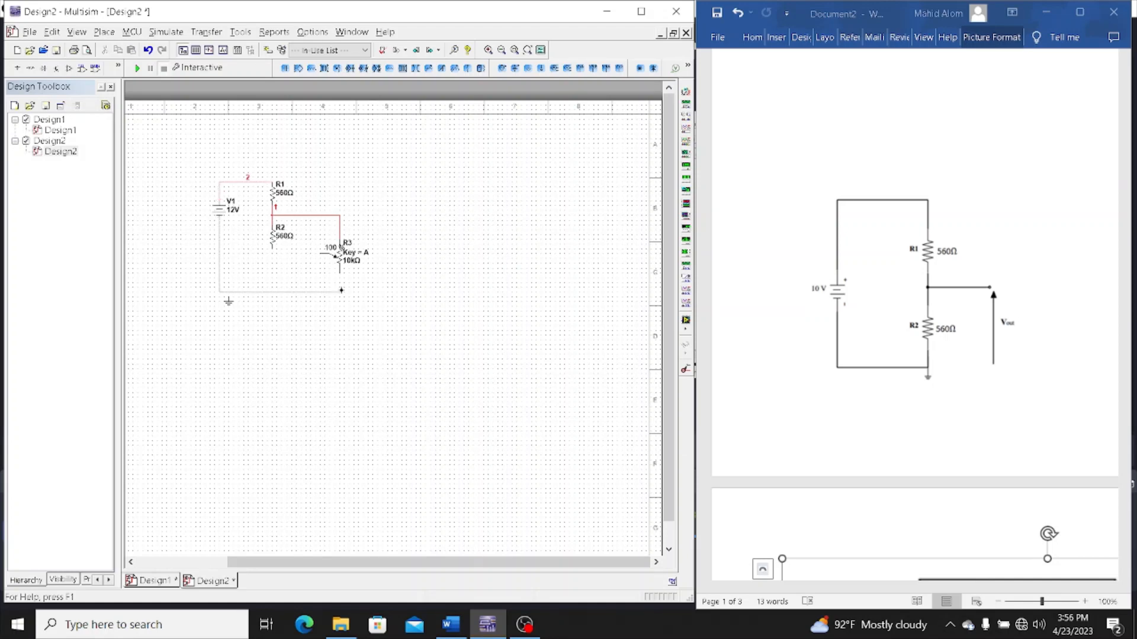
{"action": "left_click", "coordinate": [339, 273]}
{"action": "left_click", "coordinate": [271, 248]}
{"action": "left_click", "coordinate": [274, 291]}
{"action": "left_click", "coordinate": [228, 298]}
{"action": "left_click_drag", "start_coordinate": [254, 292], "coordinate": [253, 294]}
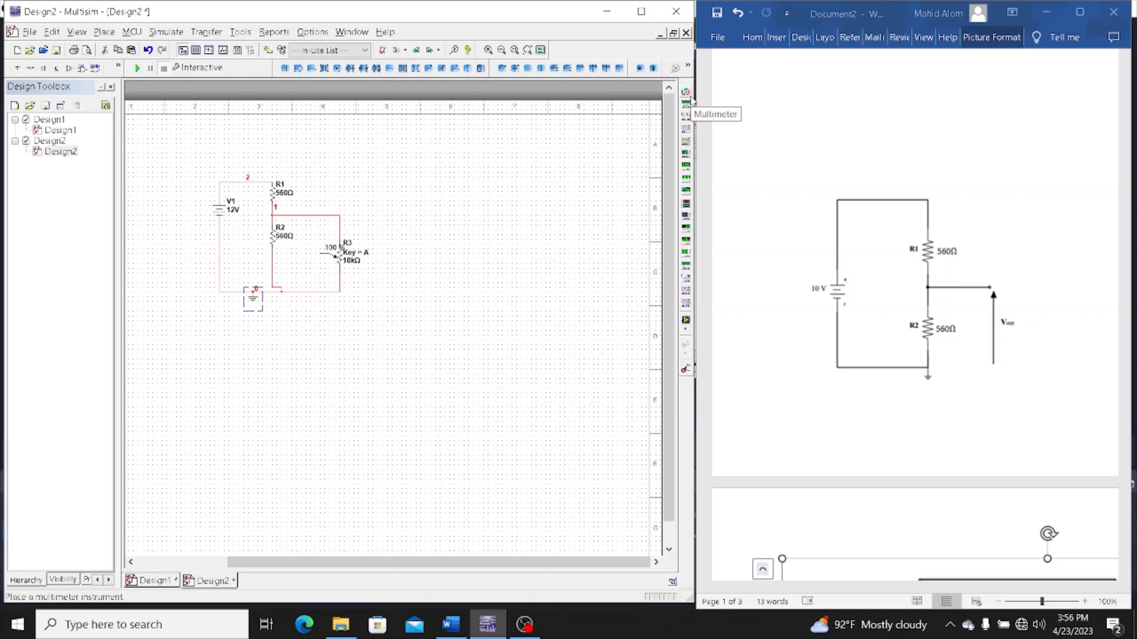
Add a multimeter beside R3, wired between its wiper and the ground wire, and open its readout clear of the circuit
{"action": "left_click", "coordinate": [687, 94]}
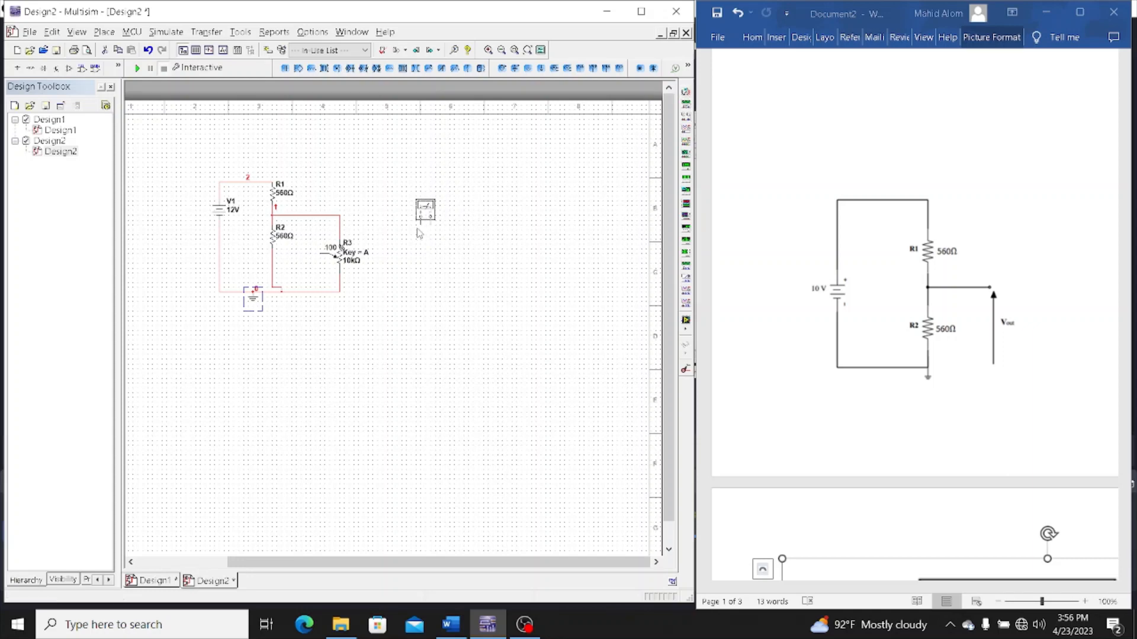
{"action": "left_click", "coordinate": [384, 236]}
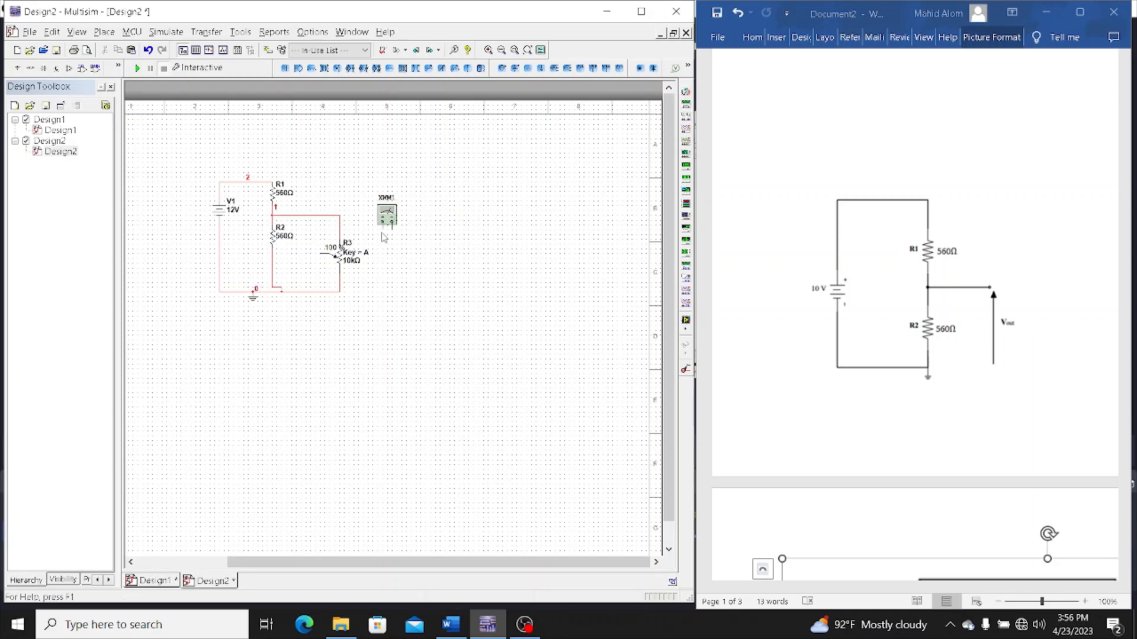
{"action": "left_click", "coordinate": [383, 231]}
{"action": "left_click", "coordinate": [319, 253]}
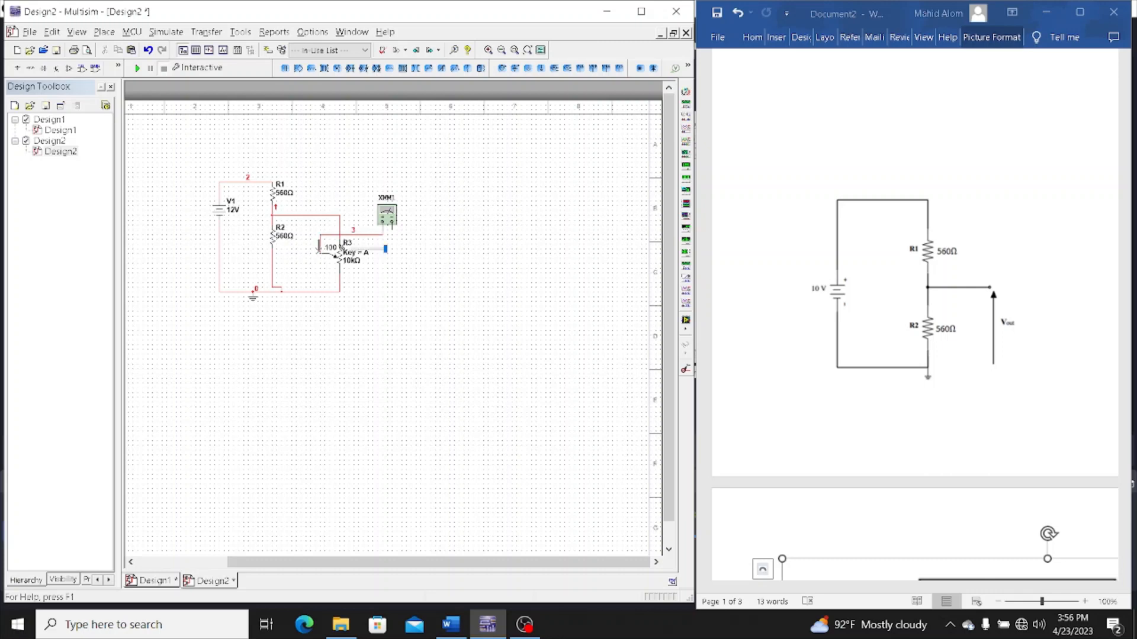
{"action": "left_click", "coordinate": [392, 231]}
{"action": "left_click", "coordinate": [339, 294]}
{"action": "left_click", "coordinate": [338, 295]}
{"action": "double_click", "coordinate": [389, 217]}
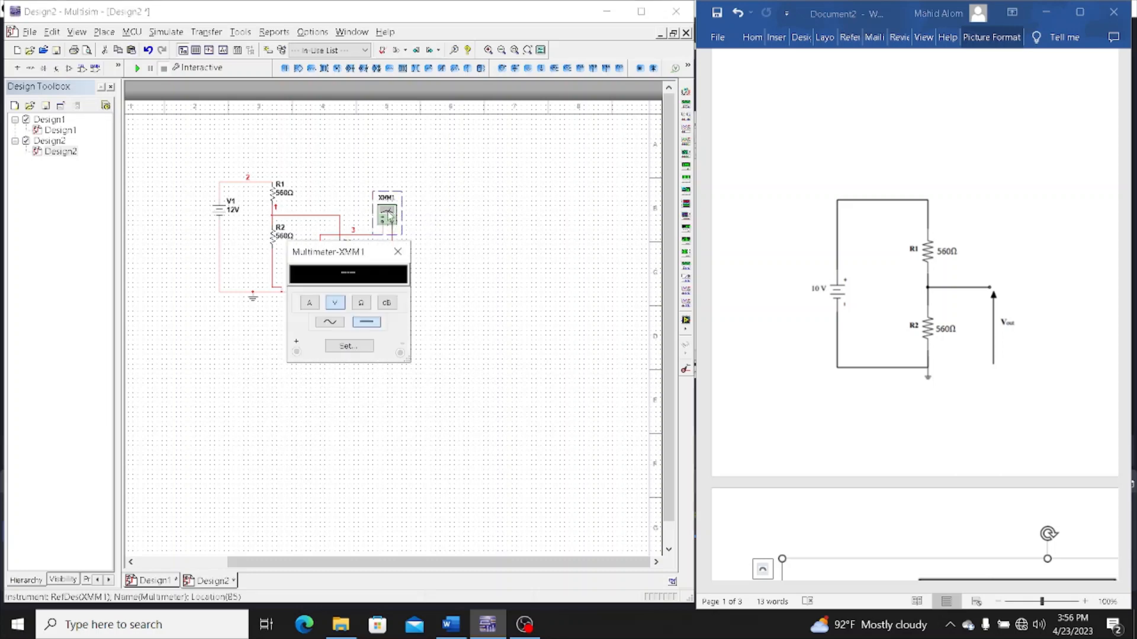
{"action": "left_click_drag", "start_coordinate": [363, 256], "coordinate": [543, 253]}
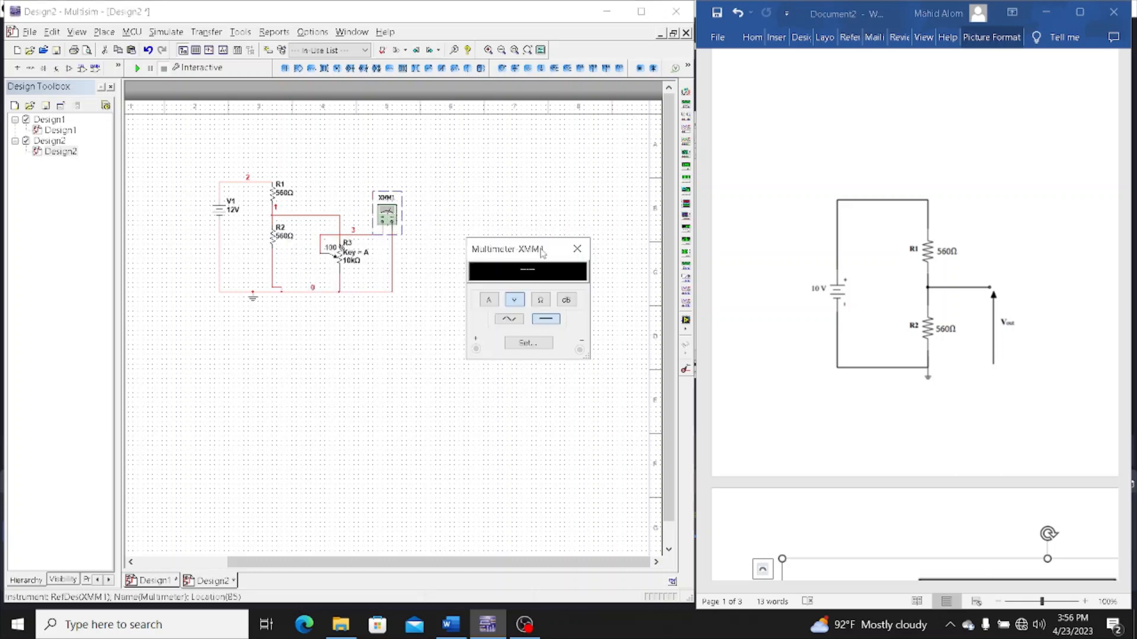
Place one multimeter above R1 and another between R2 and R3, rotated so its terminals face R2
{"action": "left_click", "coordinate": [686, 93]}
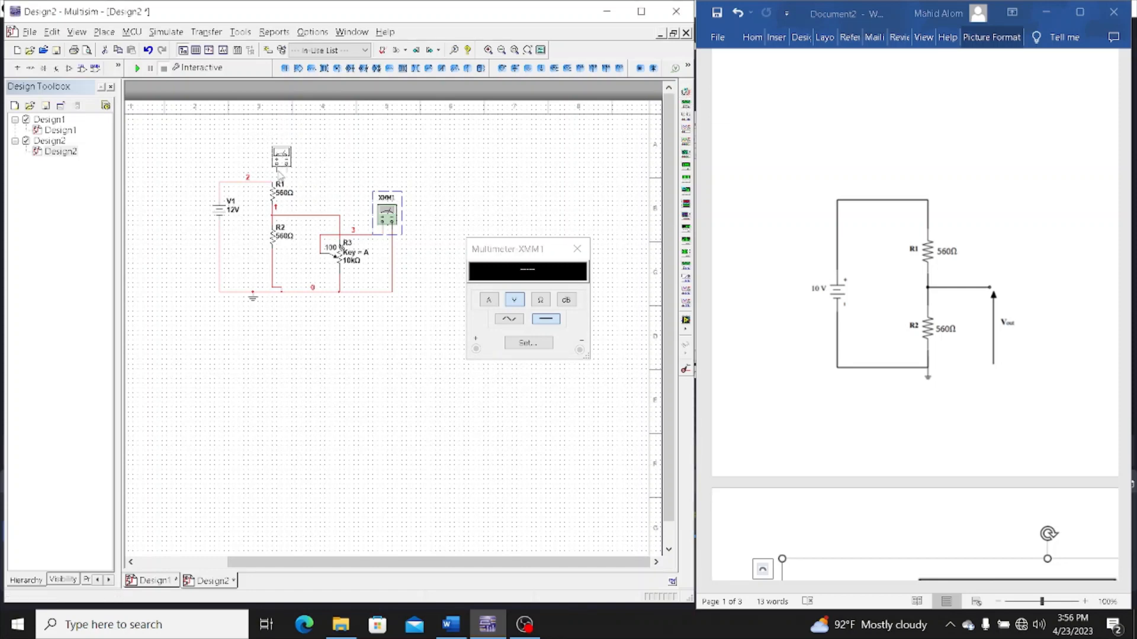
{"action": "left_click", "coordinate": [267, 163]}
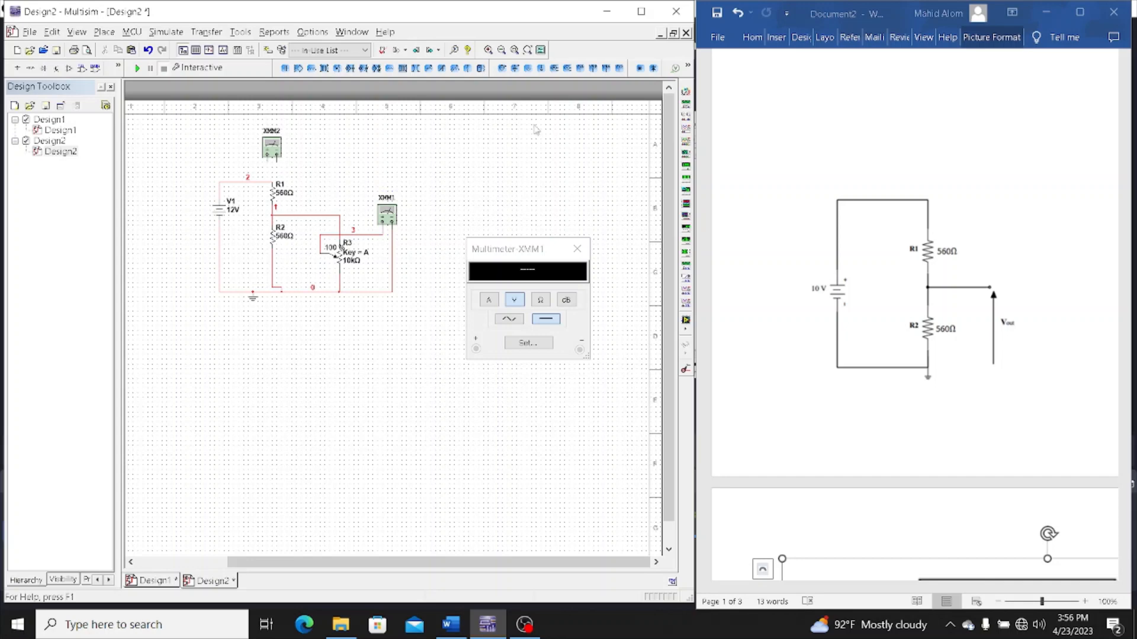
{"action": "left_click", "coordinate": [685, 93]}
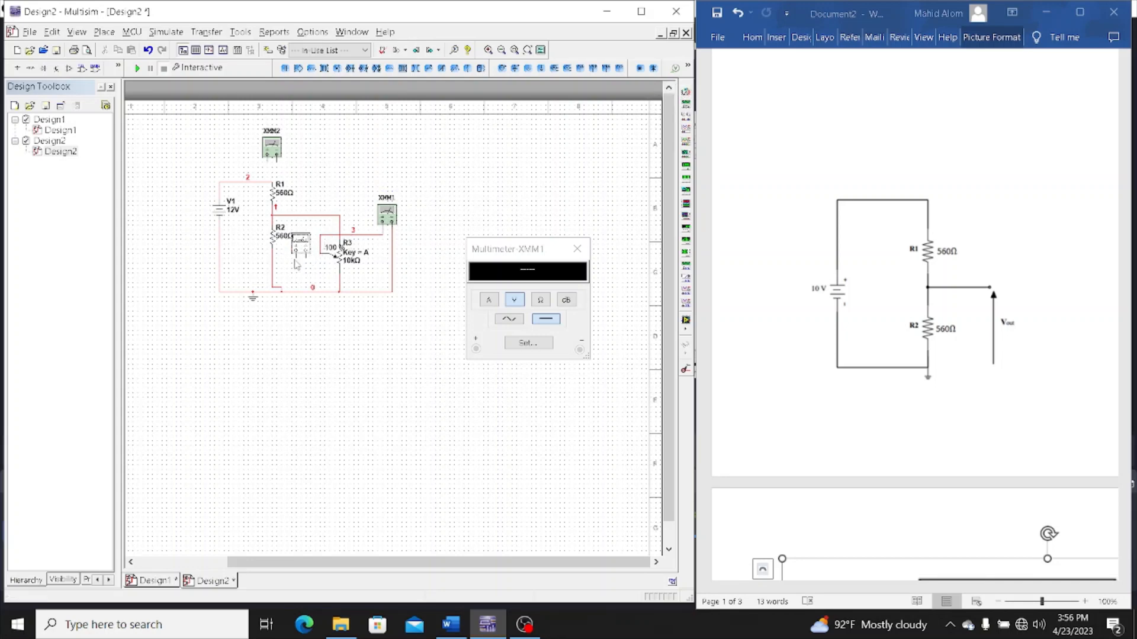
{"action": "left_click", "coordinate": [304, 262]}
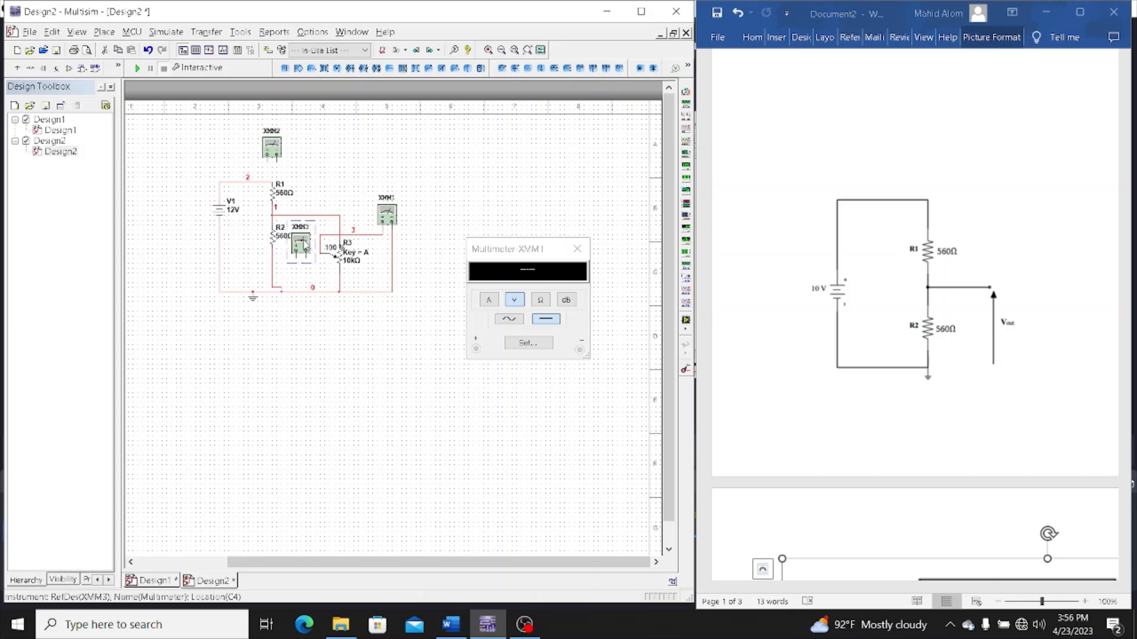
{"action": "key", "text": "ctrl+r"}
{"action": "left_click_drag", "start_coordinate": [303, 244], "coordinate": [318, 242]}
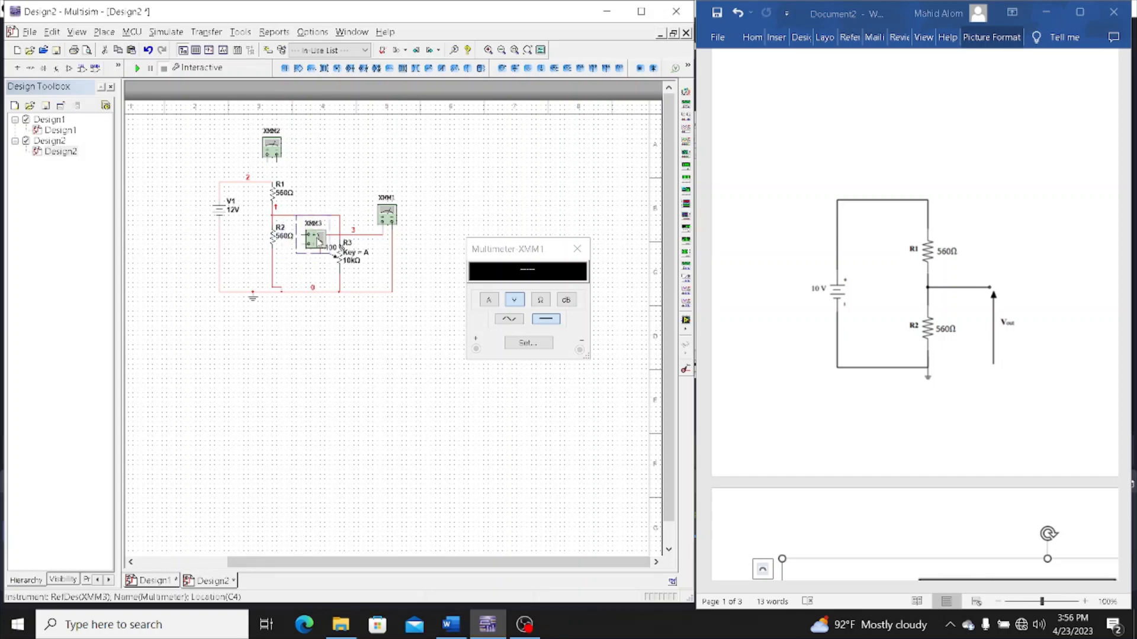
Wire multimeter XMM3 across R2 and multimeter XMM2 across R1
{"action": "left_click", "coordinate": [303, 235]}
{"action": "left_click", "coordinate": [274, 220]}
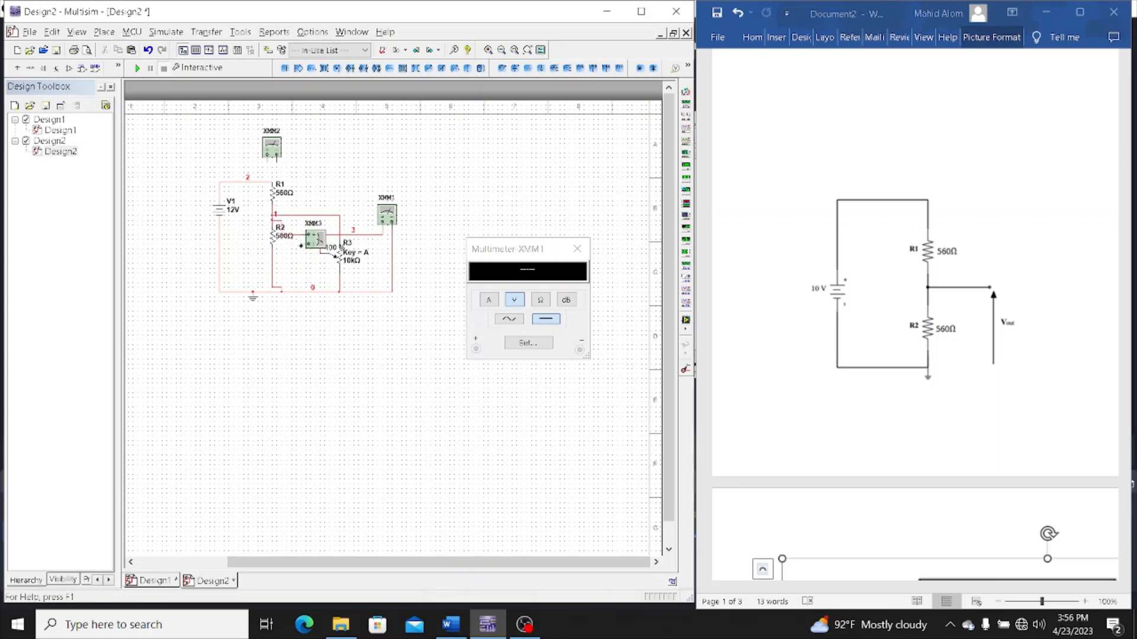
{"action": "left_click", "coordinate": [302, 245]}
{"action": "left_click", "coordinate": [270, 268]}
{"action": "left_click", "coordinate": [276, 156]}
{"action": "left_click", "coordinate": [259, 180]}
{"action": "left_click", "coordinate": [277, 209]}
Open the XMM2 and XMM3 readouts clear of the circuit, and set XMM1 to measure resistance
{"action": "double_click", "coordinate": [272, 147]}
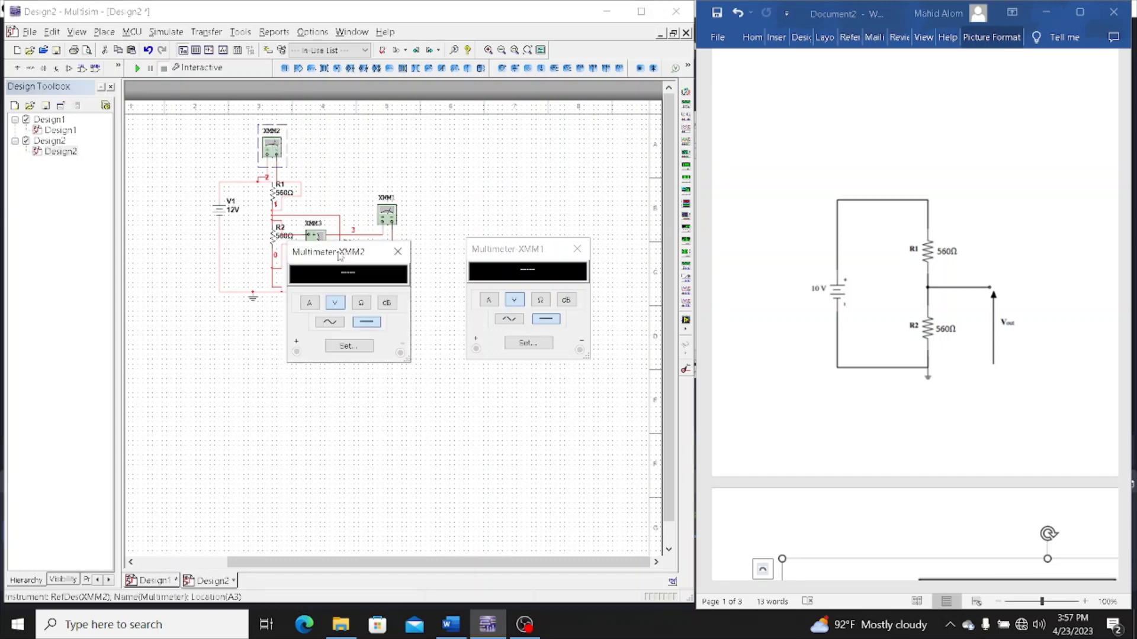
{"action": "left_click_drag", "start_coordinate": [339, 254], "coordinate": [358, 342]}
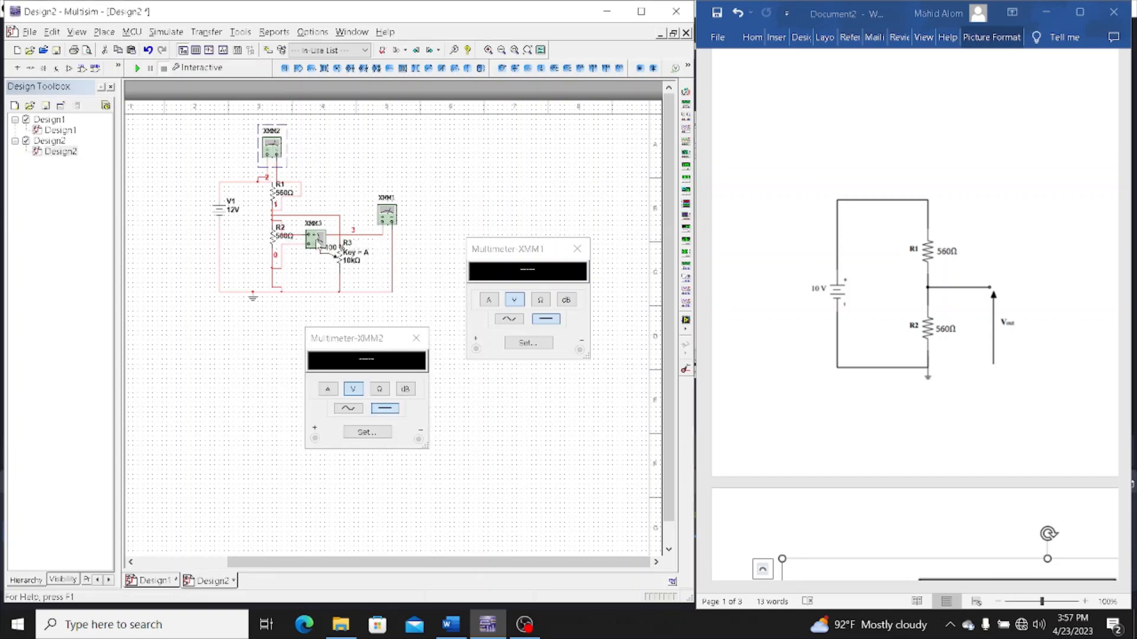
{"action": "double_click", "coordinate": [319, 238]}
{"action": "left_click_drag", "start_coordinate": [329, 259], "coordinate": [522, 118]}
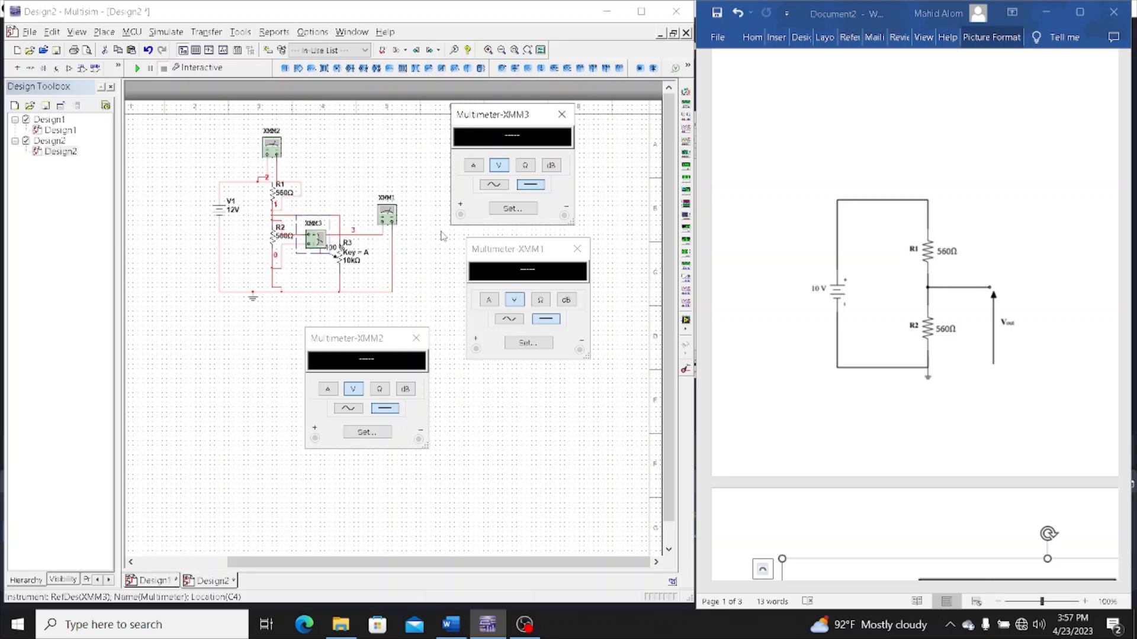
{"action": "left_click", "coordinate": [540, 301]}
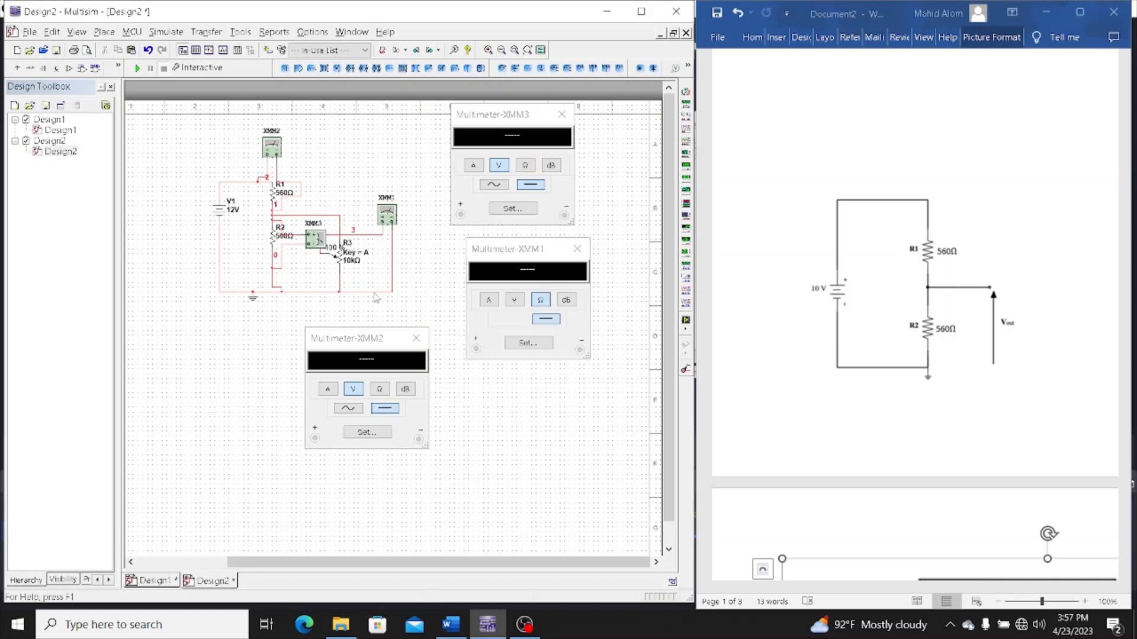
Move potentiometer R3 and multimeter XMM1 together farther right, away from XMM3
{"action": "left_click", "coordinate": [326, 249]}
{"action": "left_click_drag", "start_coordinate": [329, 224], "coordinate": [405, 237]}
{"action": "left_click_drag", "start_coordinate": [331, 225], "coordinate": [394, 270]}
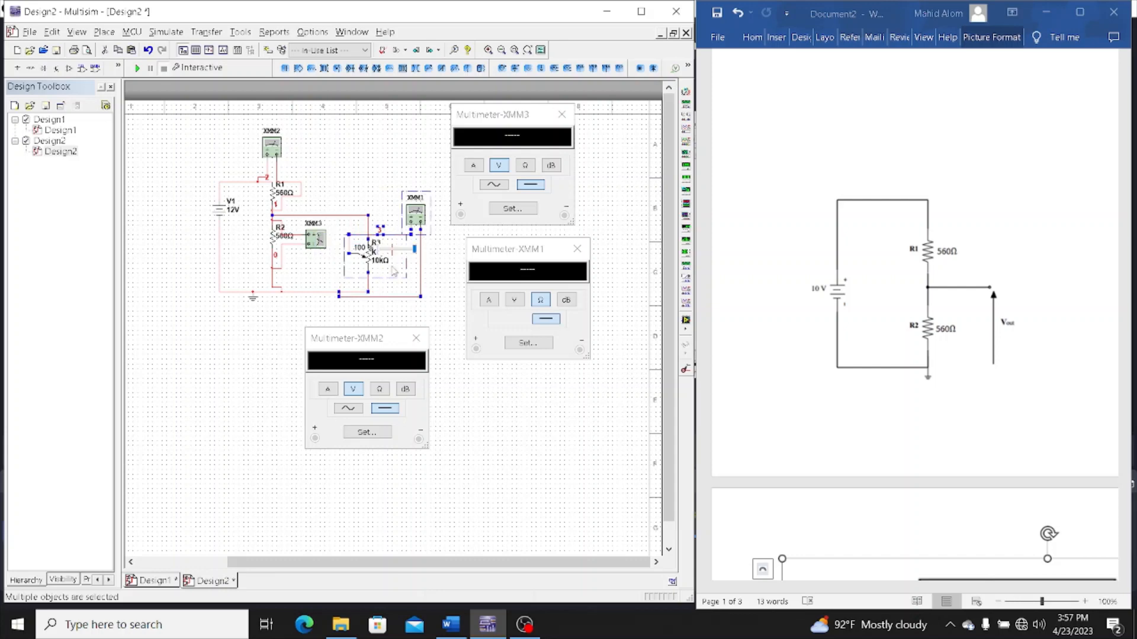
{"action": "left_click", "coordinate": [223, 340]}
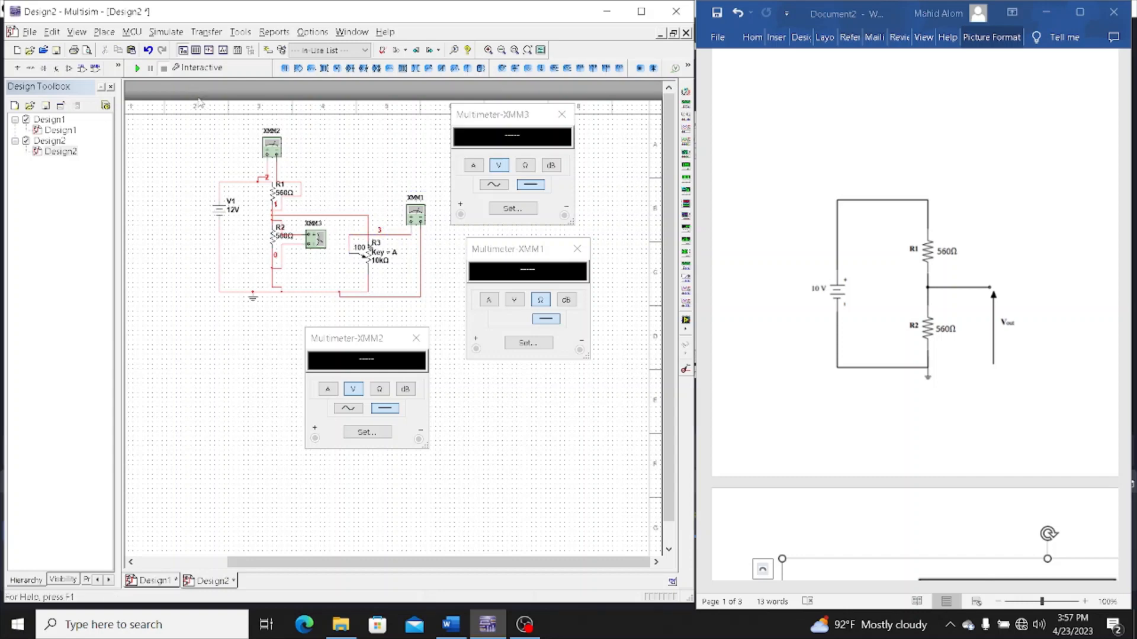
Run the simulation and slide potentiometer R3 down to 0%, then up to about 36%
{"action": "left_click", "coordinate": [135, 69]}
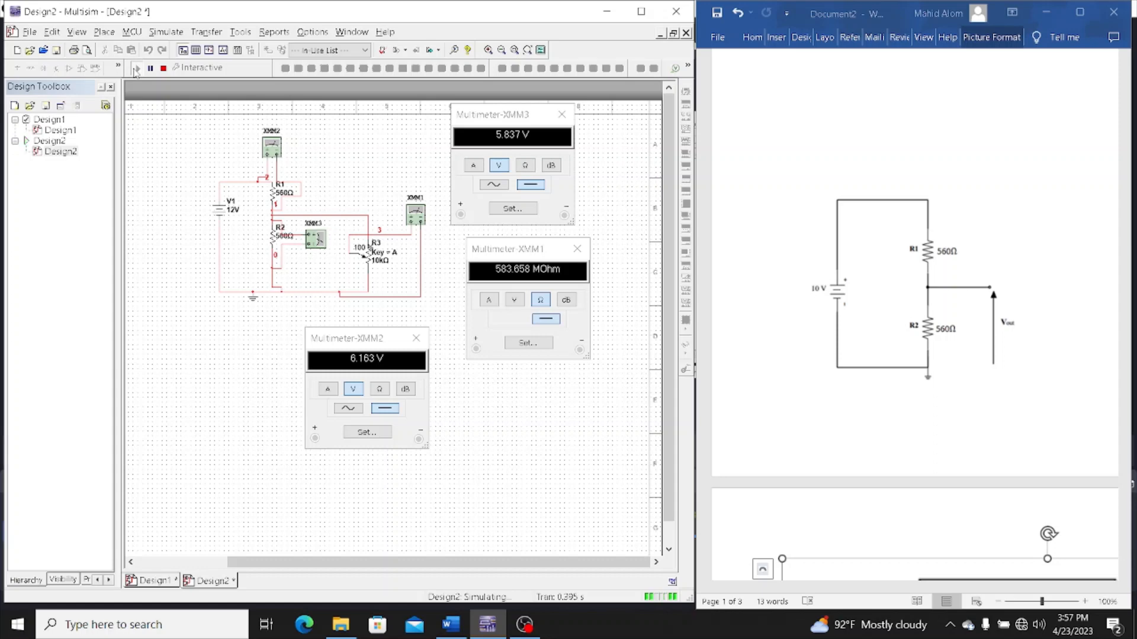
{"action": "mouse_move", "coordinate": [383, 274]}
{"action": "mouse_move", "coordinate": [415, 252]}
{"action": "left_mouse_down"}
{"action": "mouse_move", "coordinate": [392, 251]}
{"action": "mouse_move", "coordinate": [418, 253]}
{"action": "left_mouse_up"}
{"action": "left_click_drag", "start_coordinate": [413, 250], "coordinate": [374, 253]}
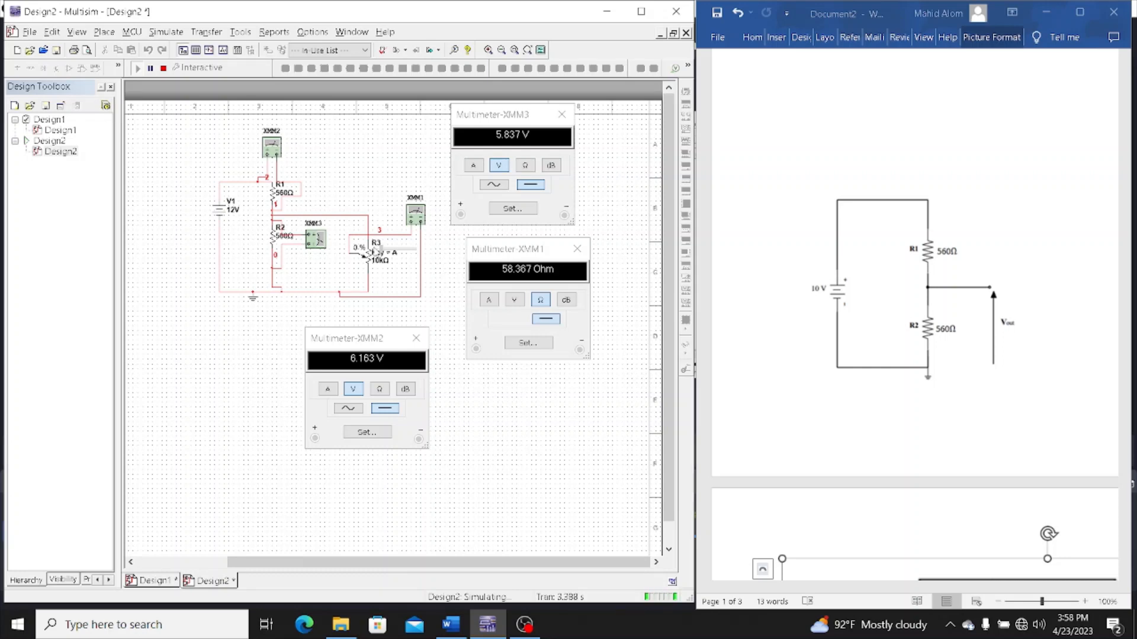
{"action": "mouse_move", "coordinate": [374, 253]}
{"action": "left_mouse_down"}
{"action": "mouse_move", "coordinate": [404, 251]}
{"action": "mouse_move", "coordinate": [394, 252]}
{"action": "left_mouse_up"}
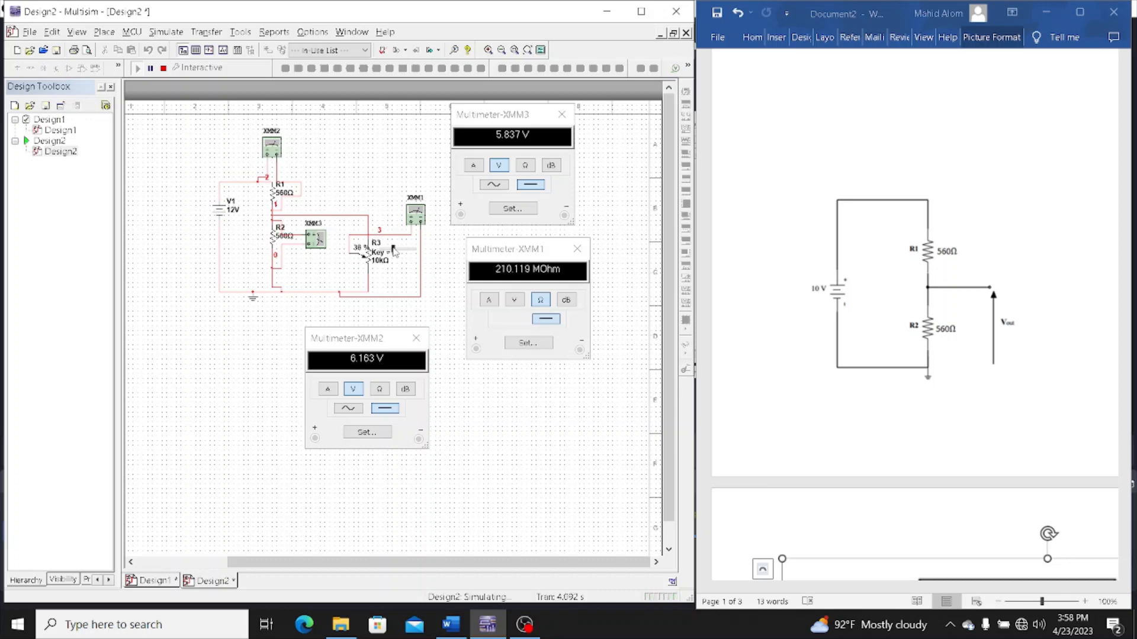
Switch XMM1 to current measurement and back to resistance measurement
{"action": "left_click", "coordinate": [540, 305]}
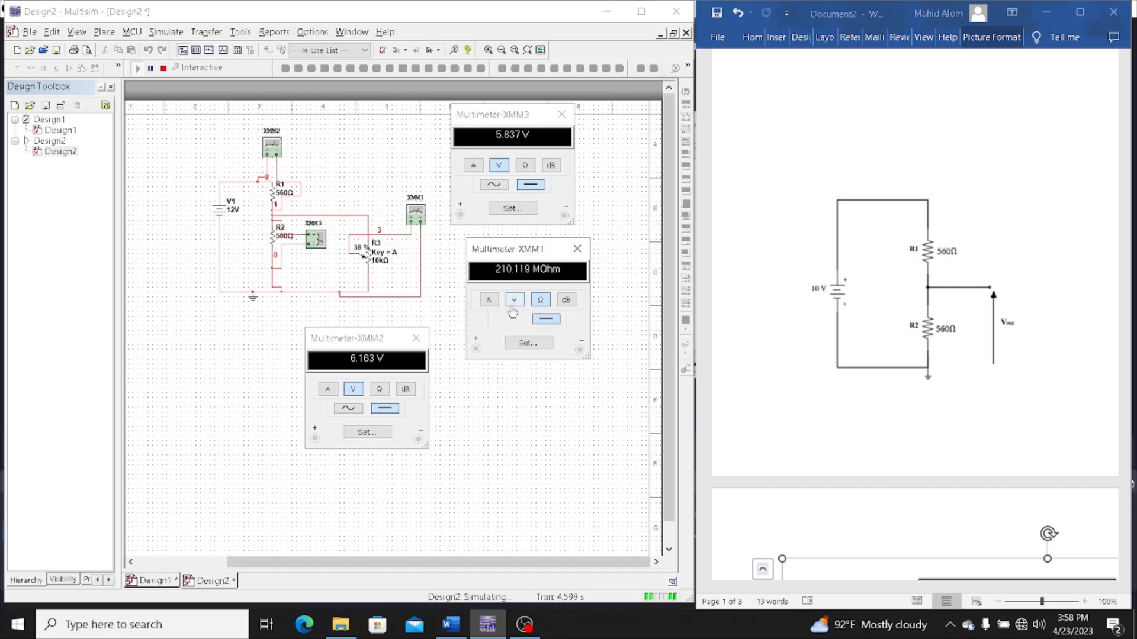
{"action": "left_click", "coordinate": [490, 299]}
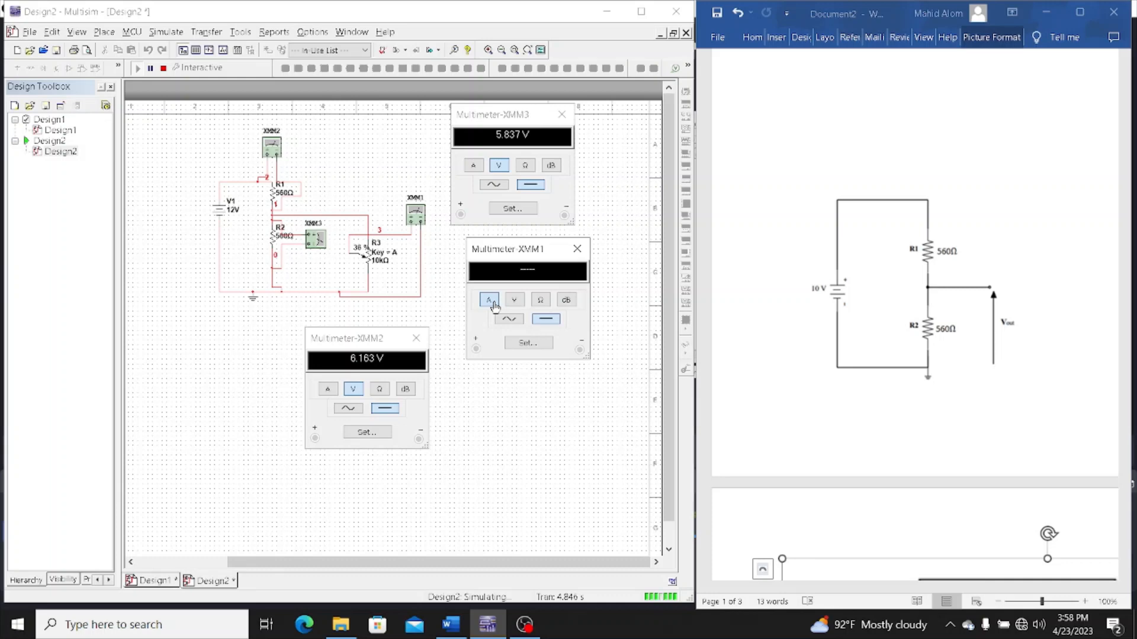
{"action": "left_click", "coordinate": [550, 302]}
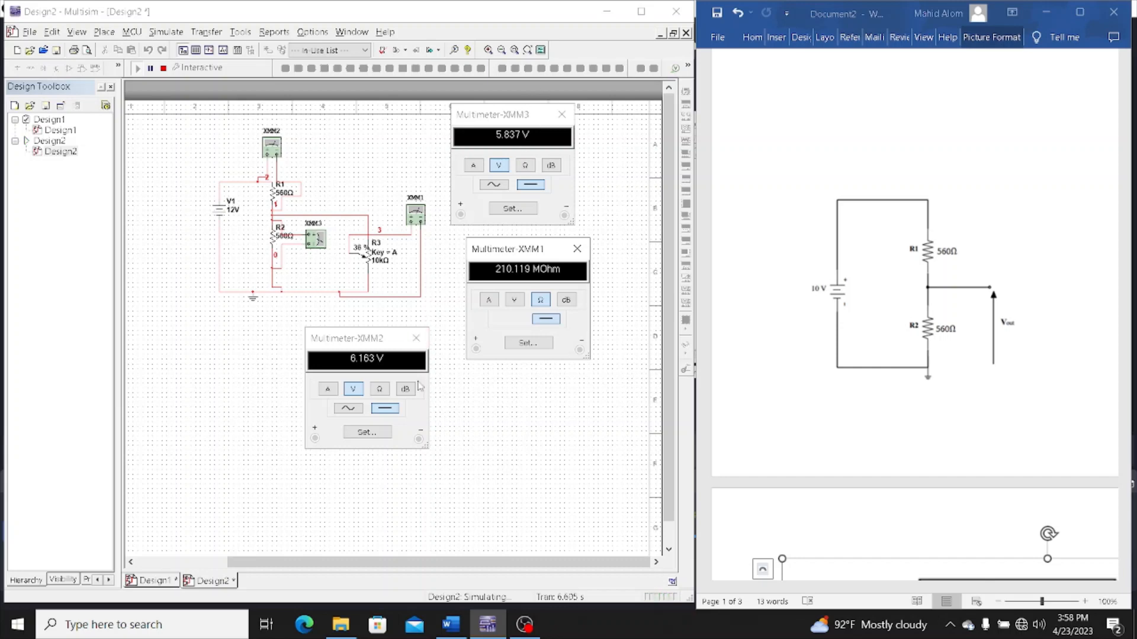
Slide potentiometer R3 to about 86% and set its resistance to 10 Ω
{"action": "left_click_drag", "start_coordinate": [394, 249], "coordinate": [406, 252]}
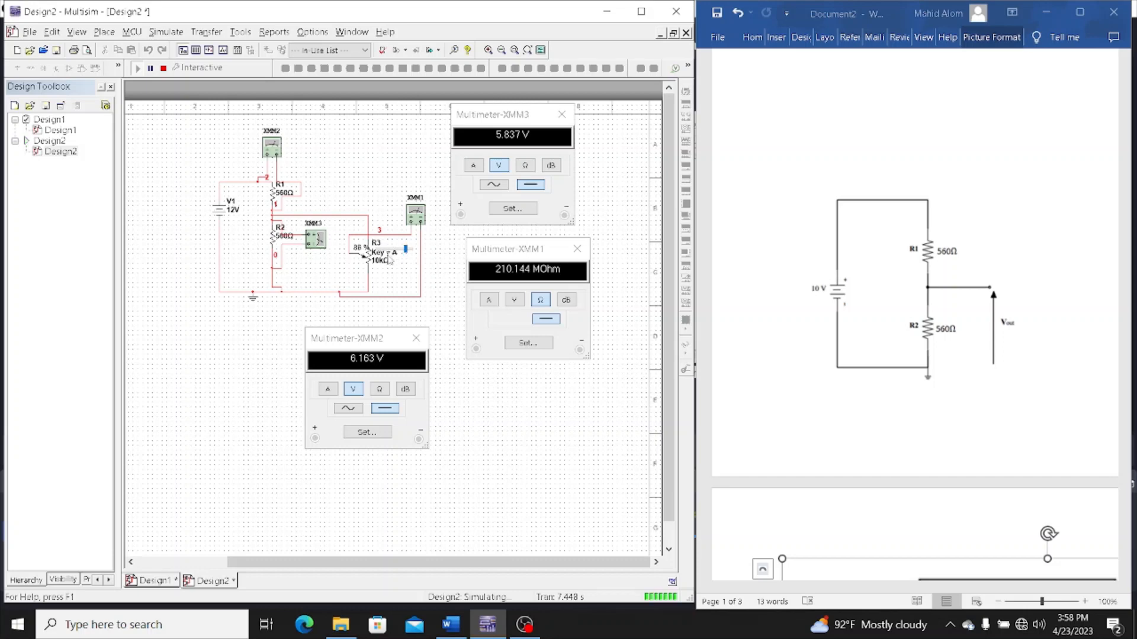
{"action": "double_click", "coordinate": [380, 264]}
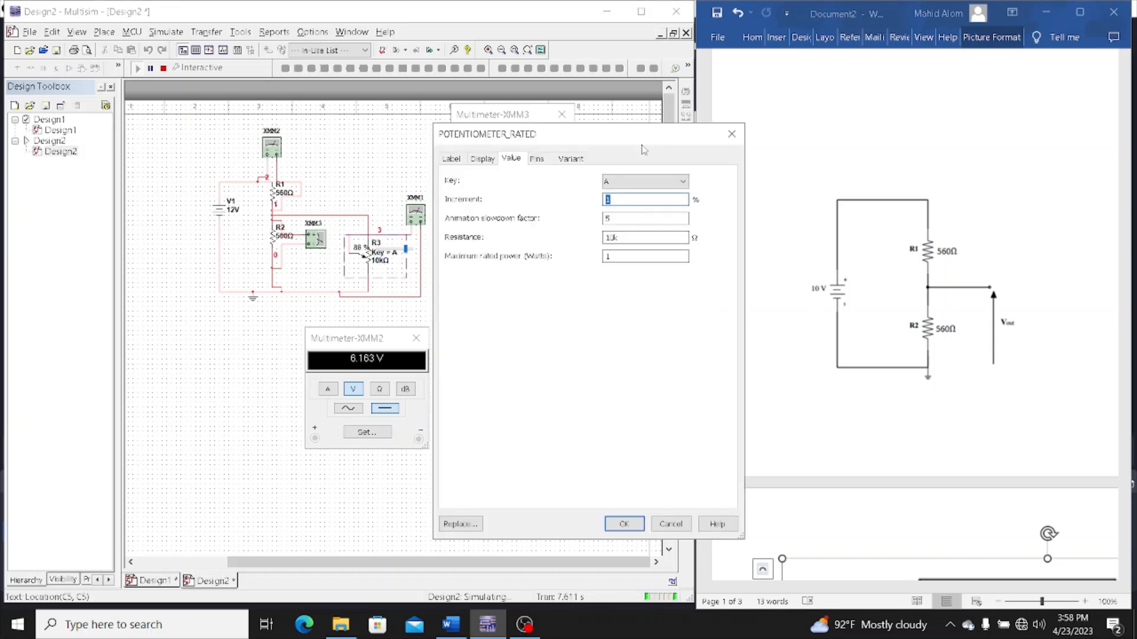
{"action": "left_click", "coordinate": [614, 238]}
{"action": "key", "text": "Return"}
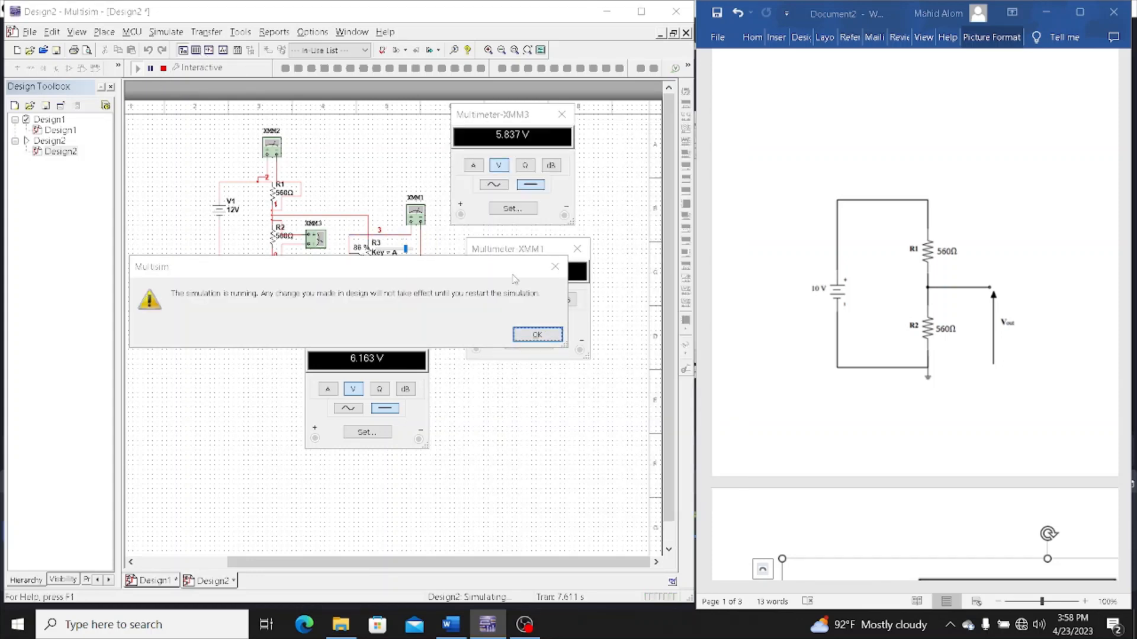
{"action": "key", "text": "Return"}
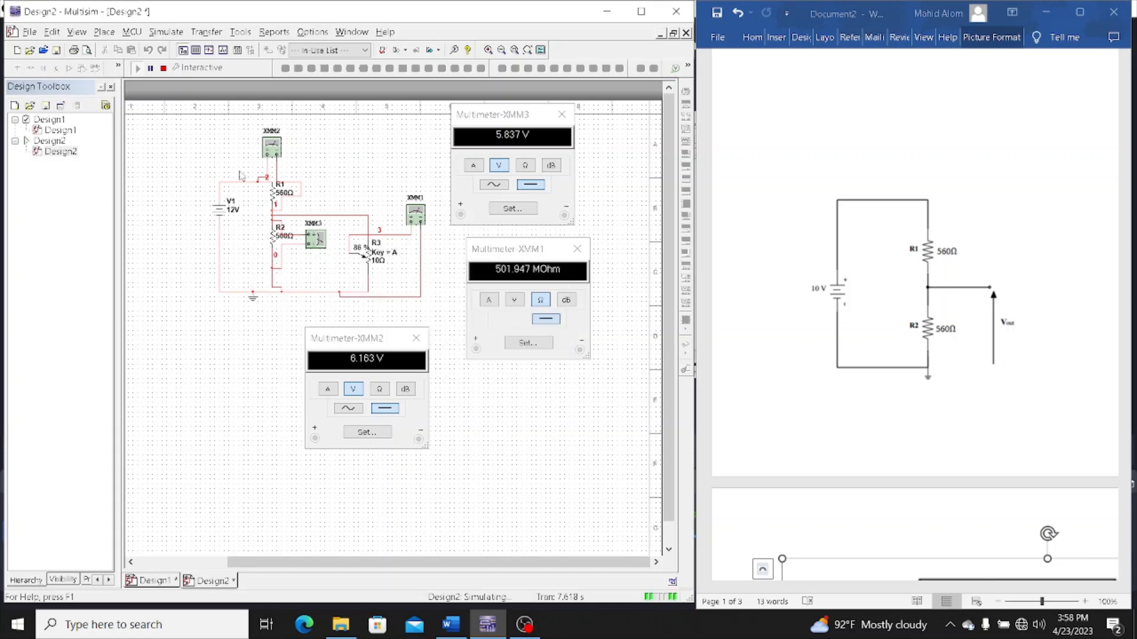
Stop the simulation, check R3's value settings, and run the simulation again
{"action": "left_click", "coordinate": [163, 68]}
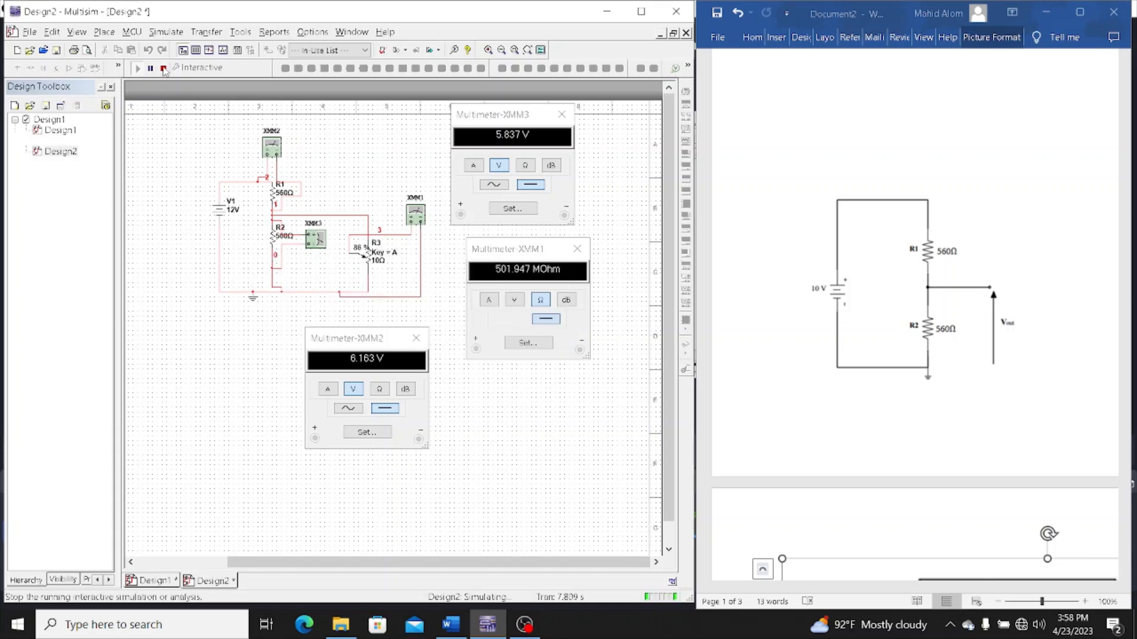
{"action": "double_click", "coordinate": [379, 266]}
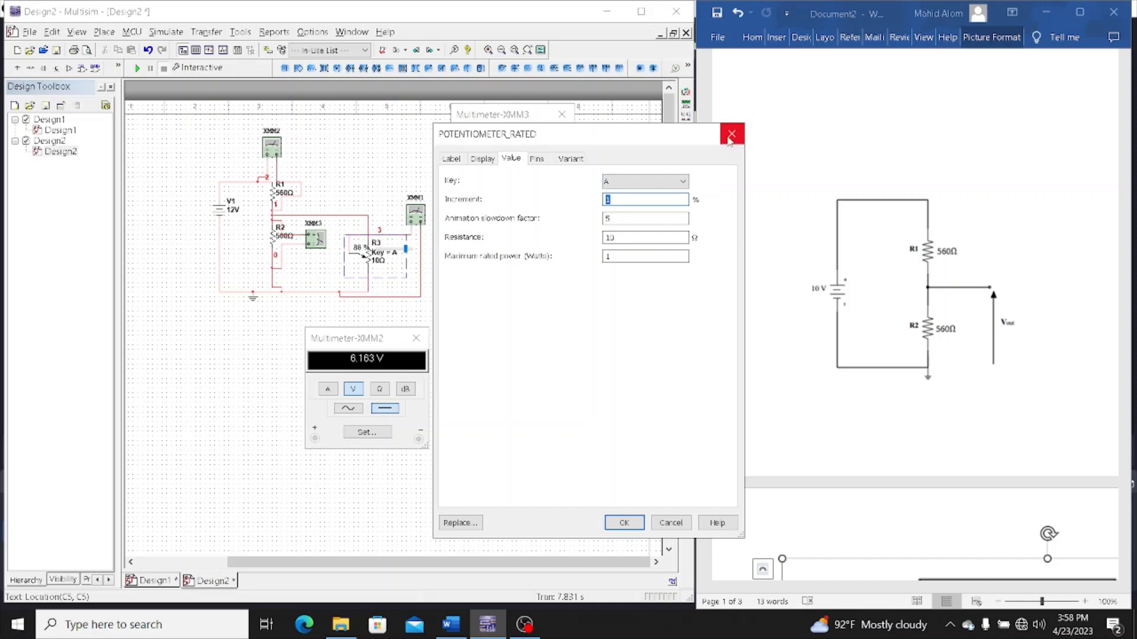
{"action": "left_click", "coordinate": [731, 134]}
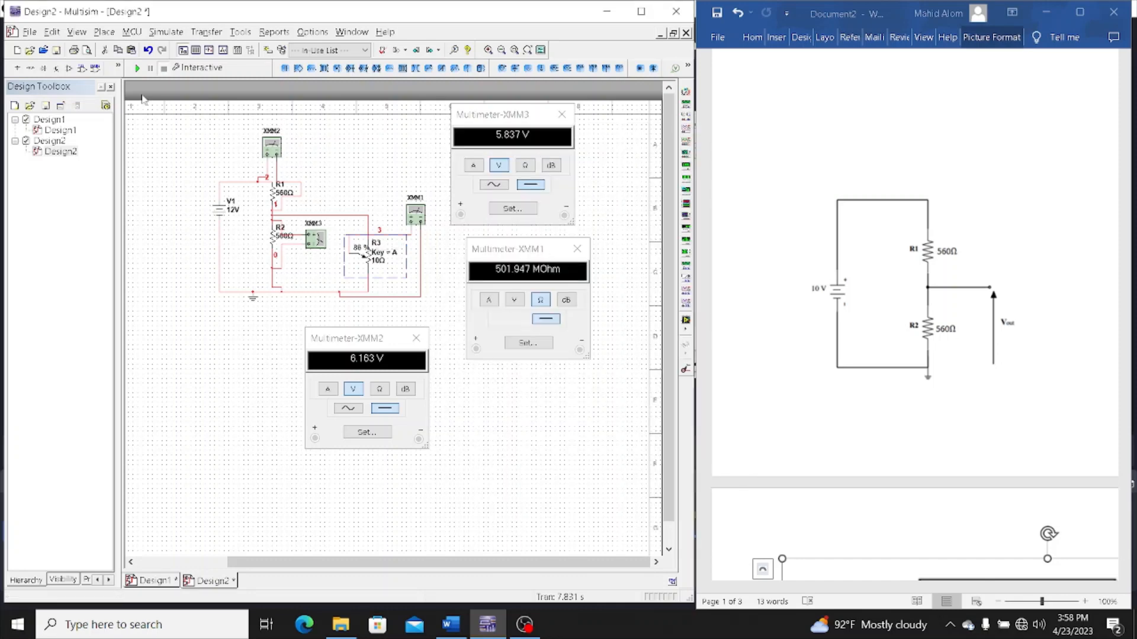
{"action": "left_click", "coordinate": [136, 69]}
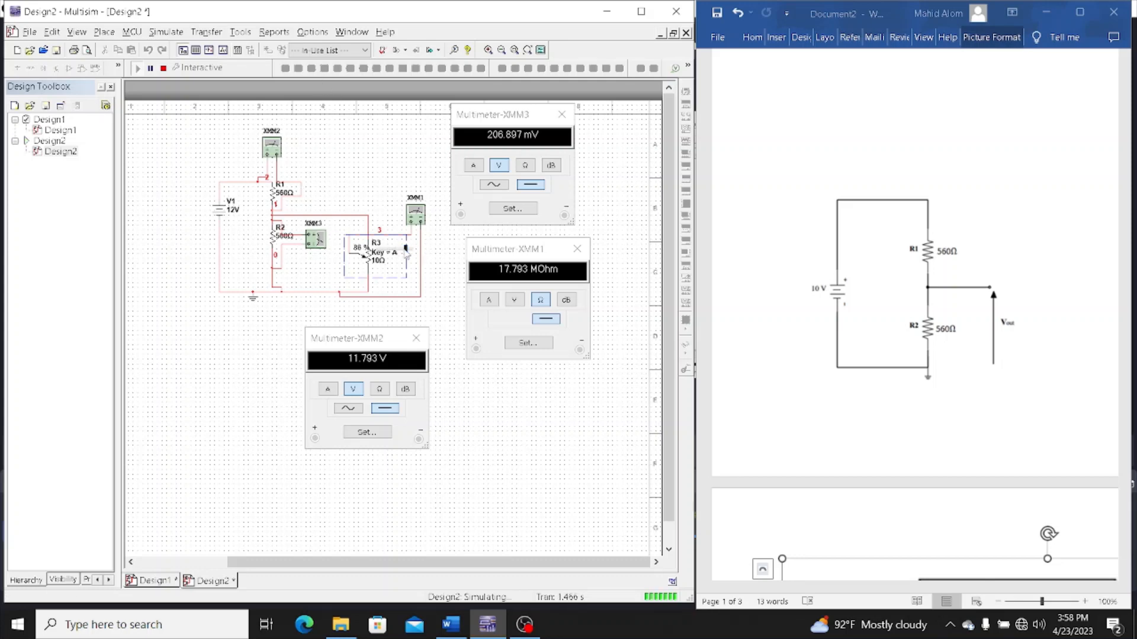
Slide potentiometer R3 to 100%, close the XMM1 readout, and stop the simulation
{"action": "left_click_drag", "start_coordinate": [406, 255], "coordinate": [424, 255]}
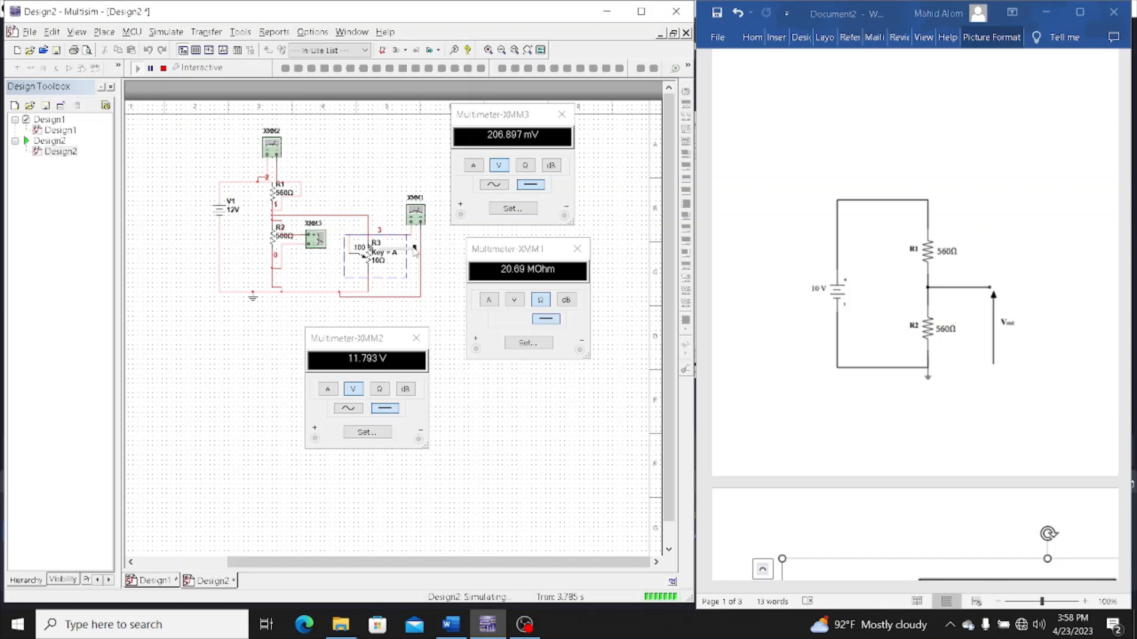
{"action": "left_click", "coordinate": [577, 249]}
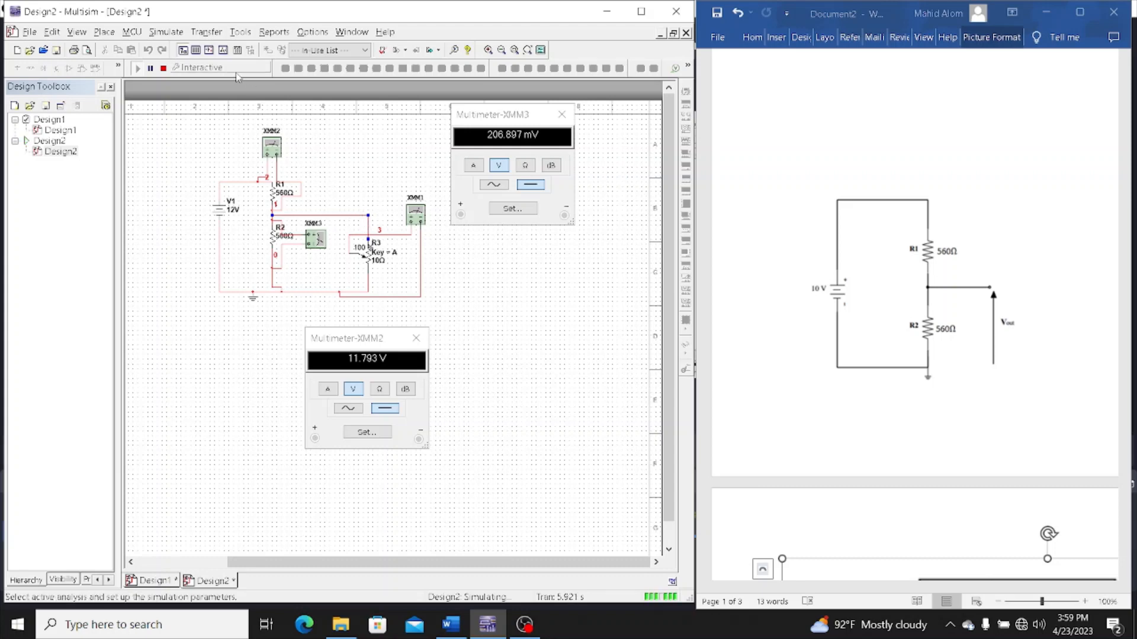
{"action": "left_click", "coordinate": [163, 68]}
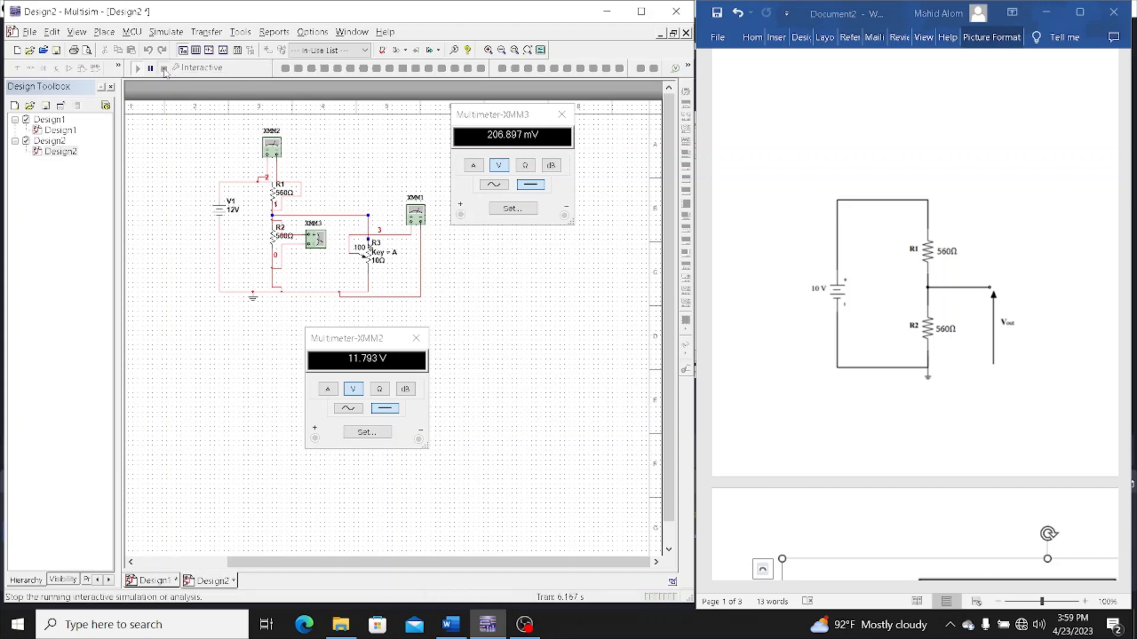
Delete the upper and lower wires that connect potentiometer R3 to the voltage divider
{"action": "left_click", "coordinate": [344, 215]}
{"action": "key", "text": "Delete"}
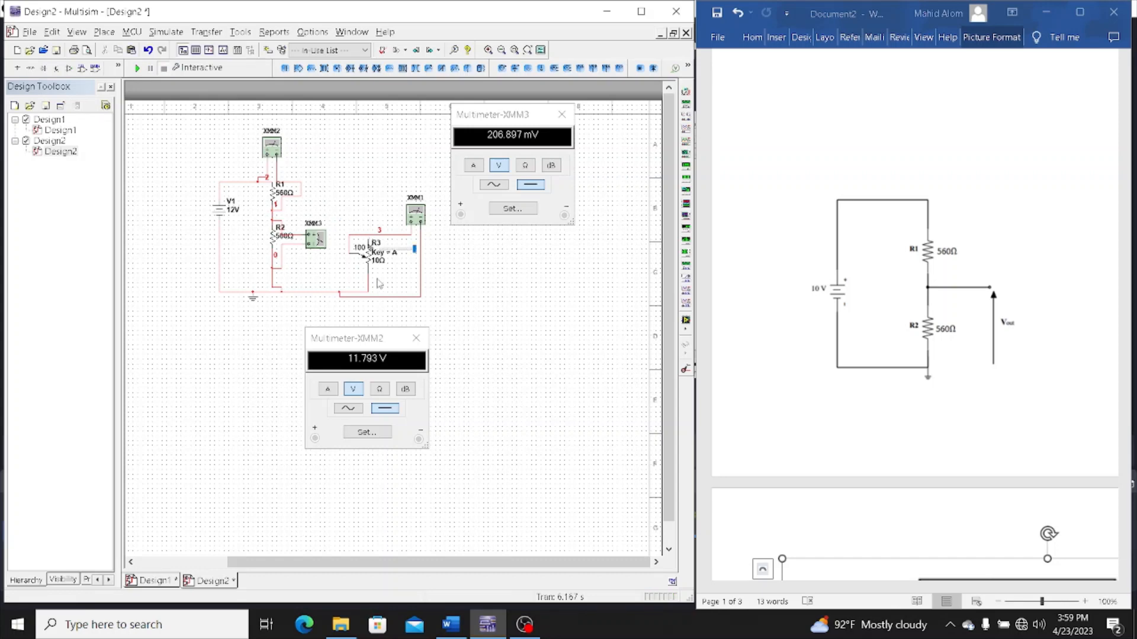
{"action": "left_click", "coordinate": [326, 292]}
{"action": "key", "text": "Delete"}
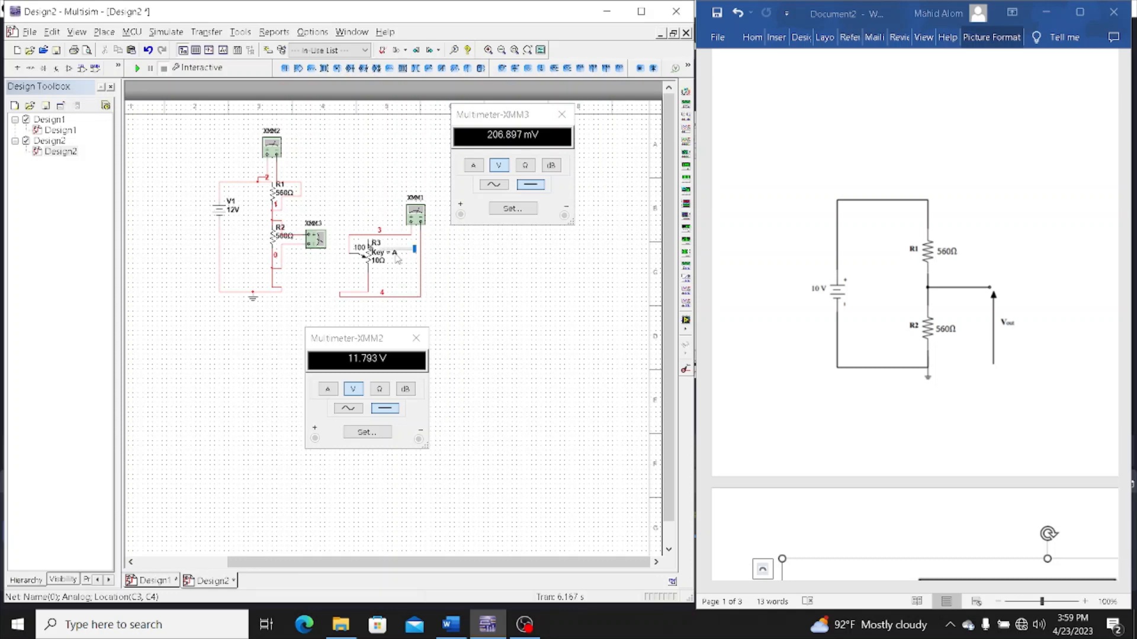
Open the XMM1 readout, run the simulation, and slide potentiometer R3 to about 46% and on to 68%
{"action": "double_click", "coordinate": [421, 219]}
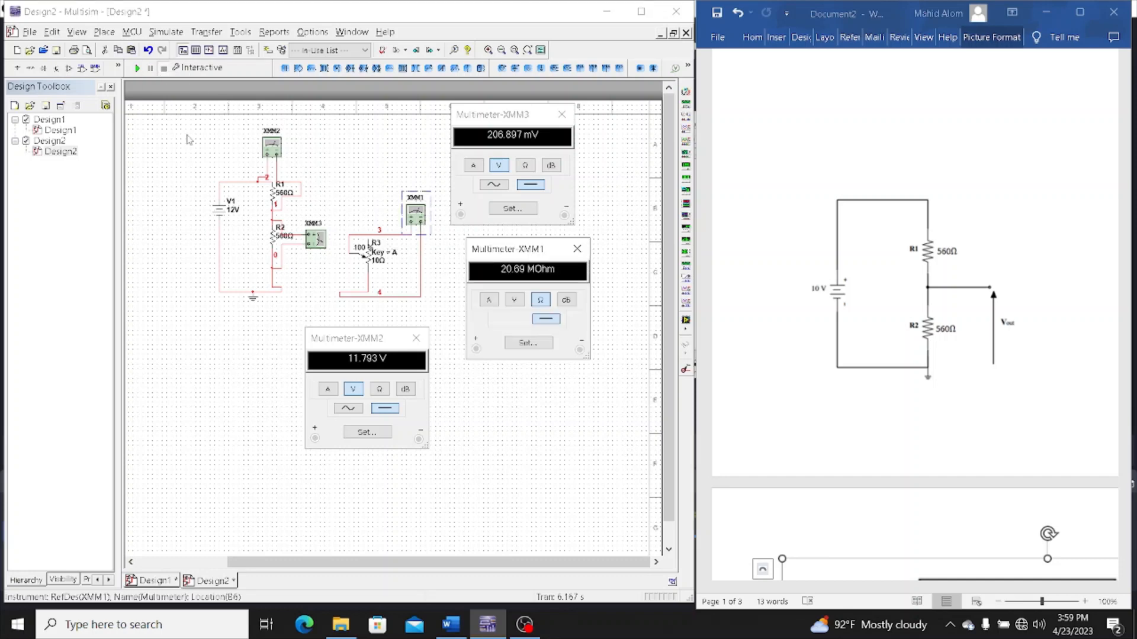
{"action": "left_click", "coordinate": [137, 68]}
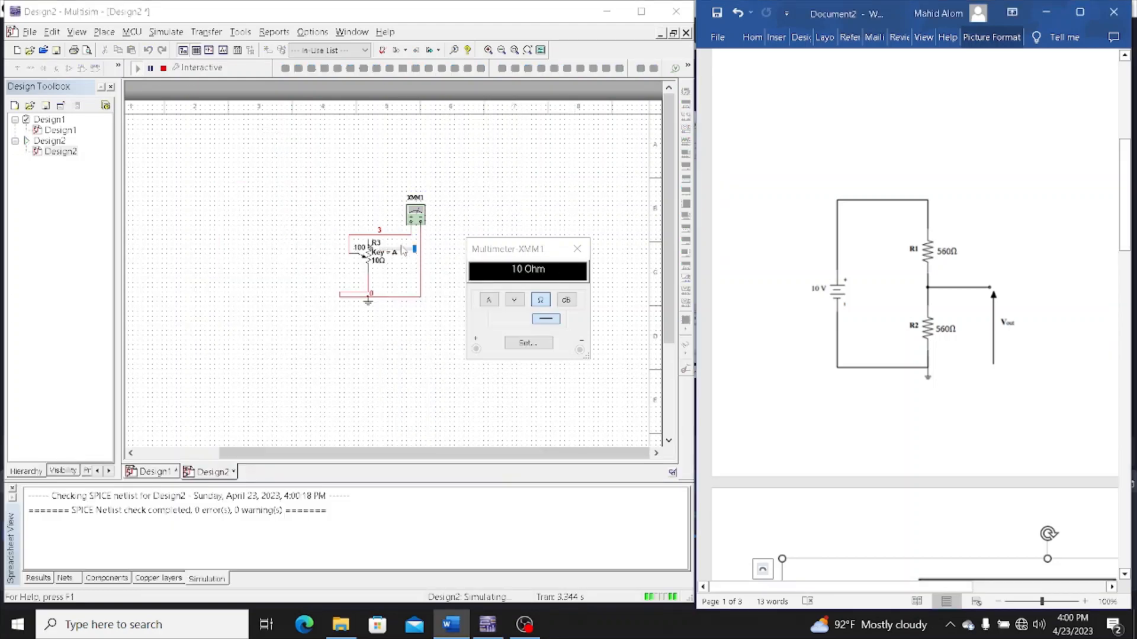
{"action": "left_click", "coordinate": [413, 254]}
{"action": "left_click_drag", "start_coordinate": [413, 253], "coordinate": [398, 256]}
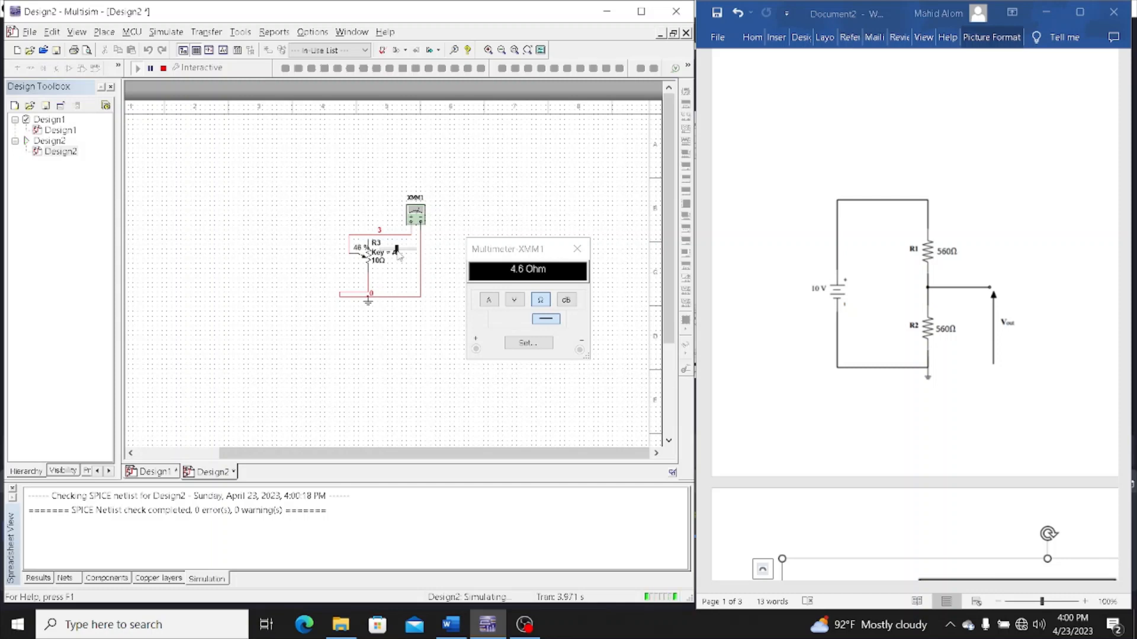
{"action": "mouse_move", "coordinate": [398, 255]}
{"action": "left_mouse_down"}
{"action": "mouse_move", "coordinate": [384, 254]}
{"action": "mouse_move", "coordinate": [414, 253]}
{"action": "mouse_move", "coordinate": [398, 253]}
{"action": "left_mouse_up"}
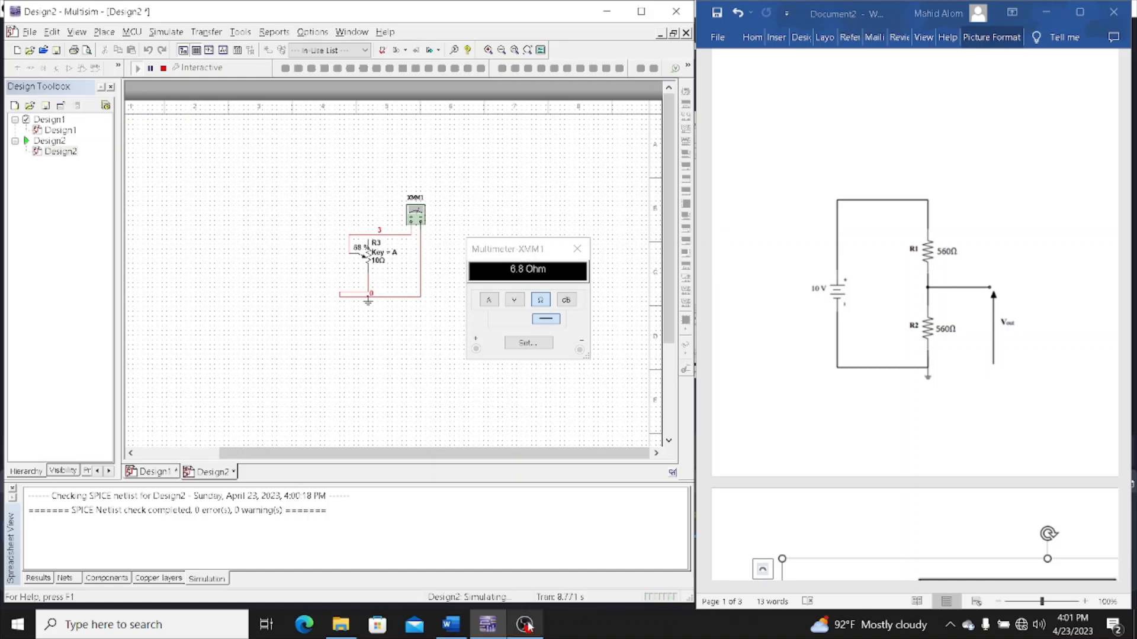
Switch to the Word document, maximize it, and shrink the Circuit 1 picture to make room for the second circuit on the page
{"action": "mouse_move", "coordinate": [527, 625]}
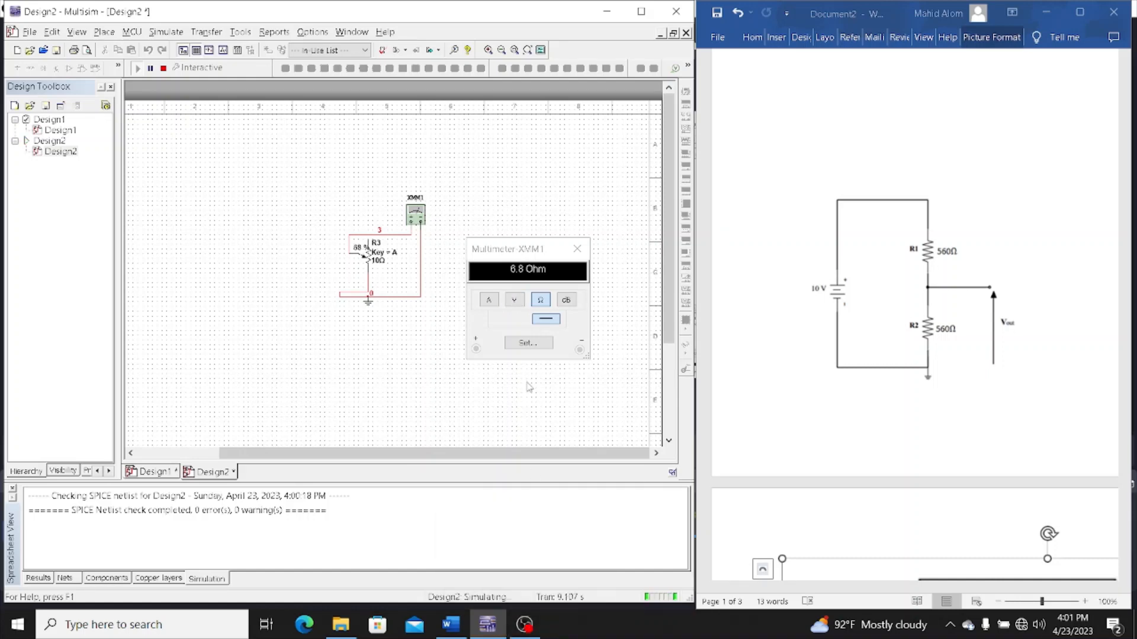
{"action": "left_click", "coordinate": [1060, 147]}
{"action": "left_click_drag", "start_coordinate": [1124, 166], "coordinate": [1124, 266]}
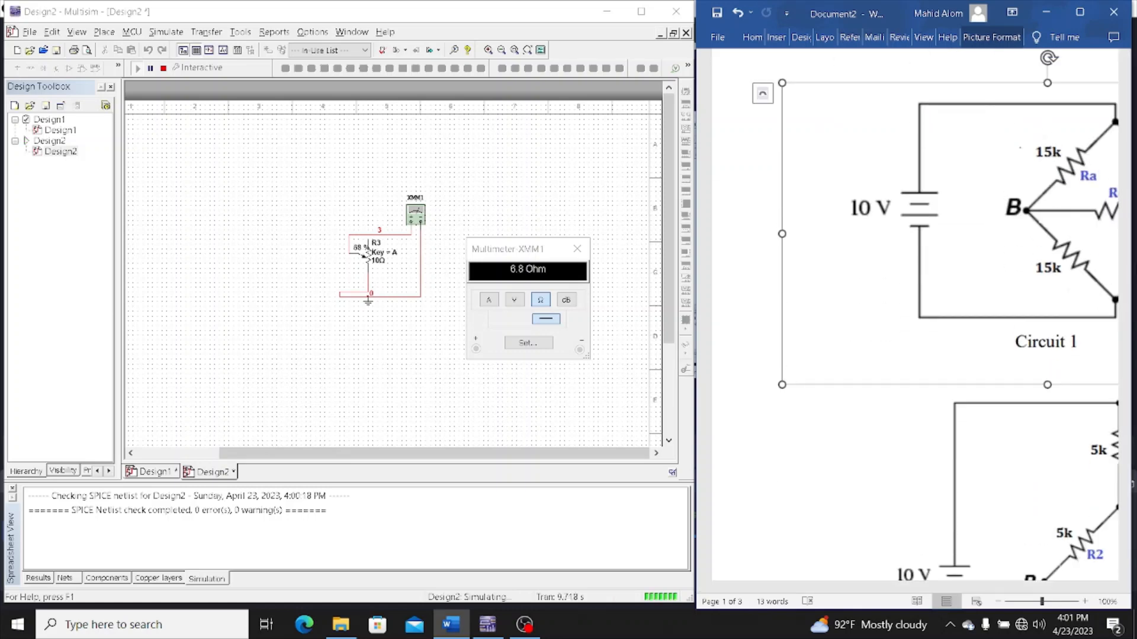
{"action": "left_click_drag", "start_coordinate": [1048, 384], "coordinate": [1002, 435]}
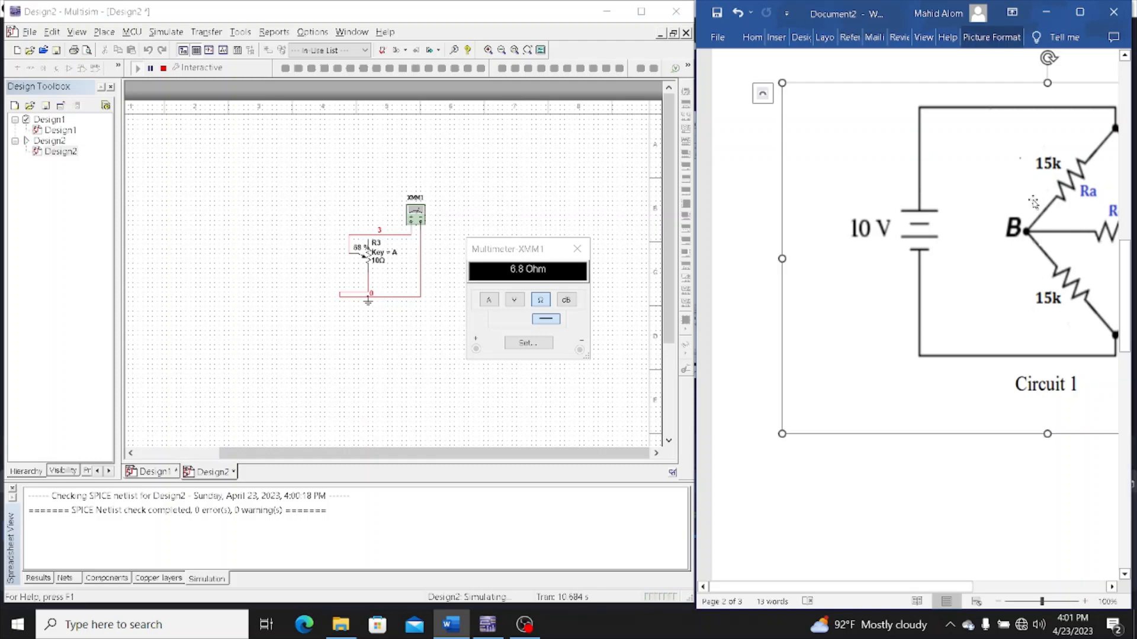
{"action": "left_click", "coordinate": [1075, 17]}
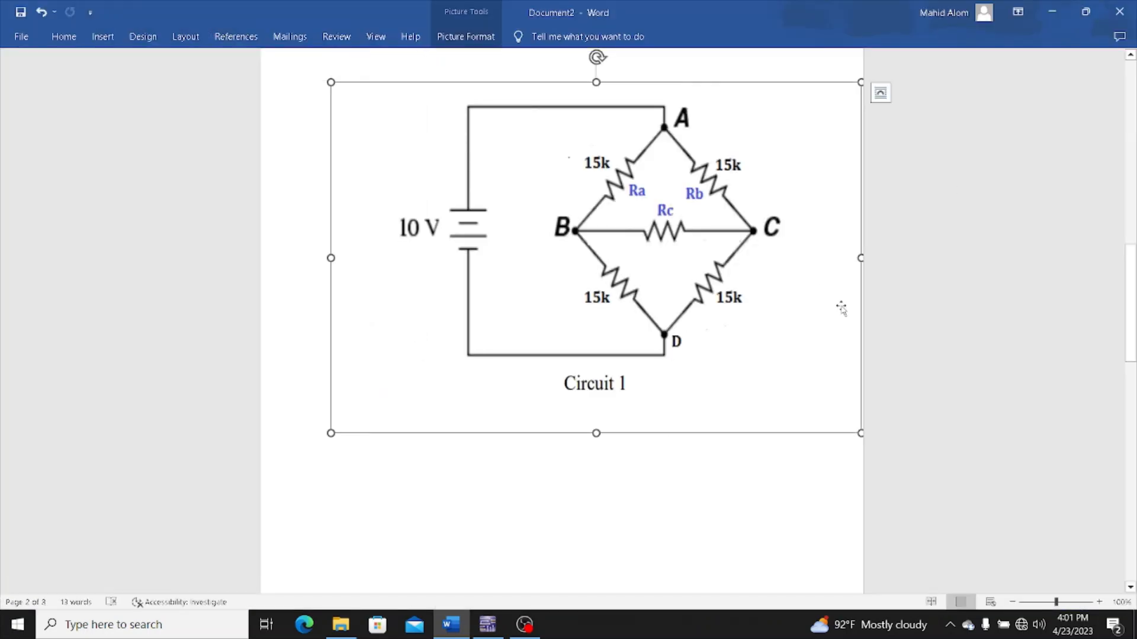
{"action": "left_click_drag", "start_coordinate": [860, 434], "coordinate": [561, 299]}
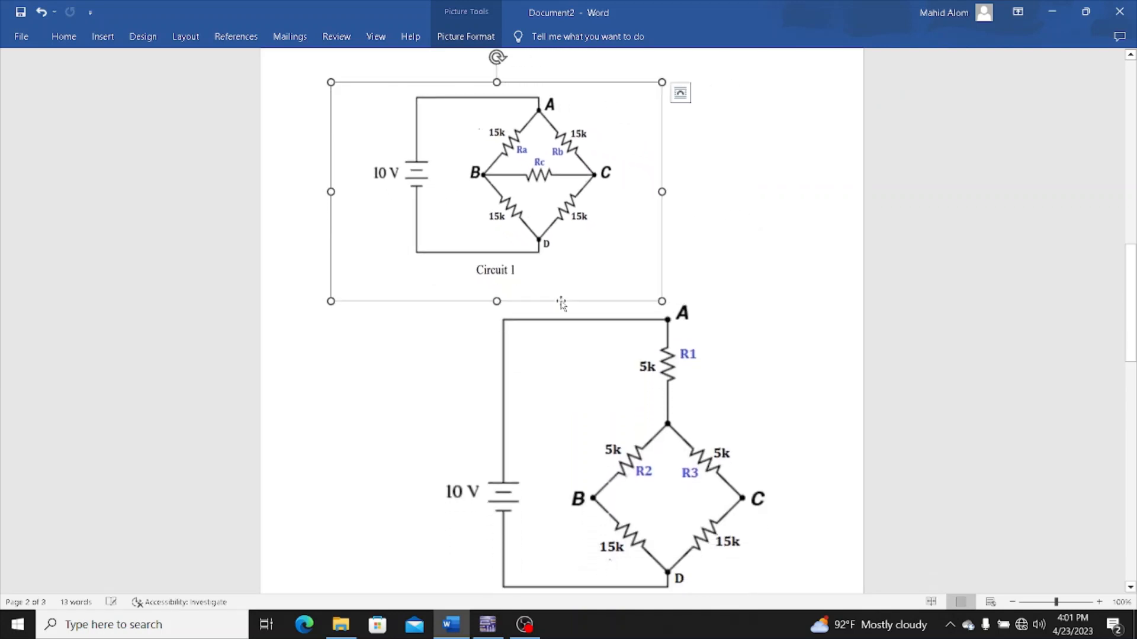
Narrow the second bridge circuit picture and restore the Word window to its smaller size
{"action": "left_click", "coordinate": [749, 451]}
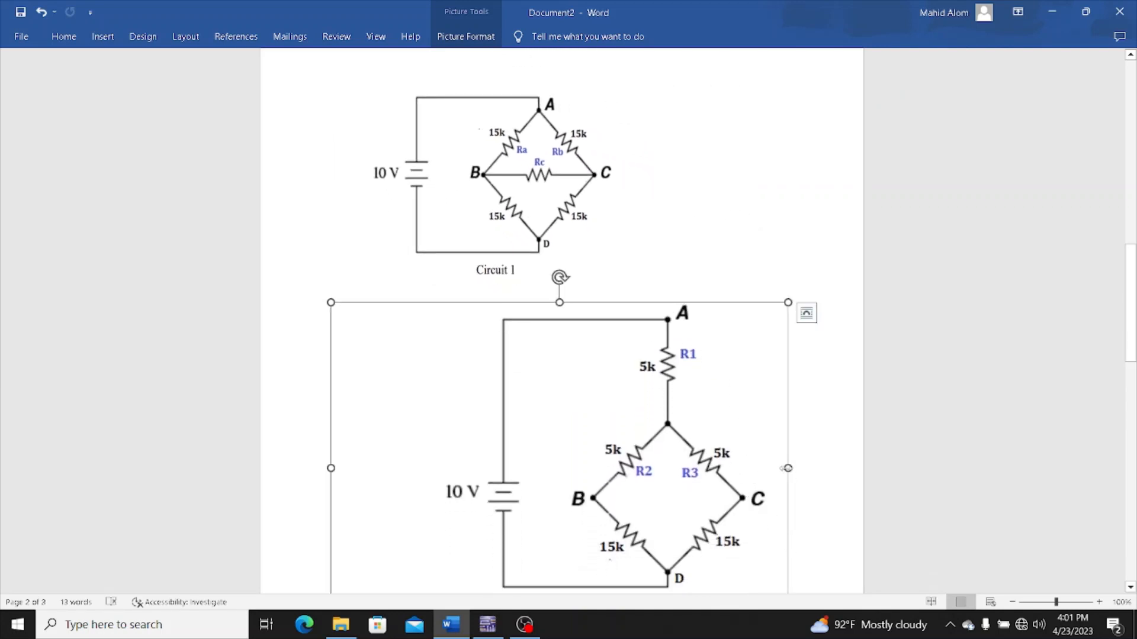
{"action": "left_click_drag", "start_coordinate": [787, 469], "coordinate": [605, 414]}
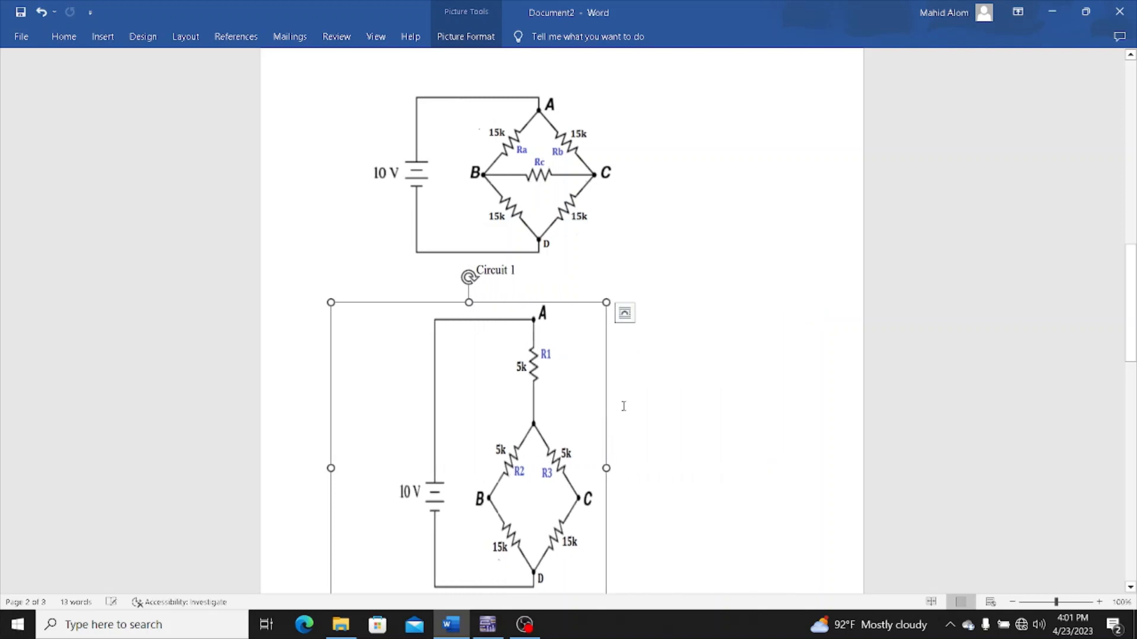
{"action": "left_click", "coordinate": [1084, 12]}
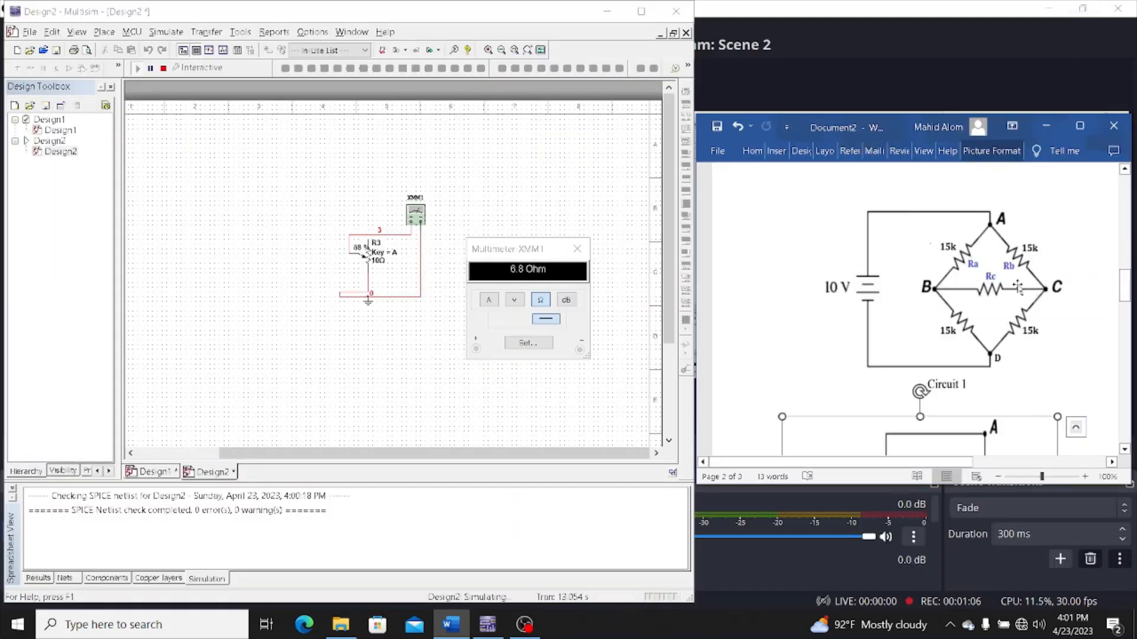
Close the XMM1 readout in Multisim, stop the simulation, and delete the whole potentiometer circuit from Design2
{"action": "left_click", "coordinate": [577, 249]}
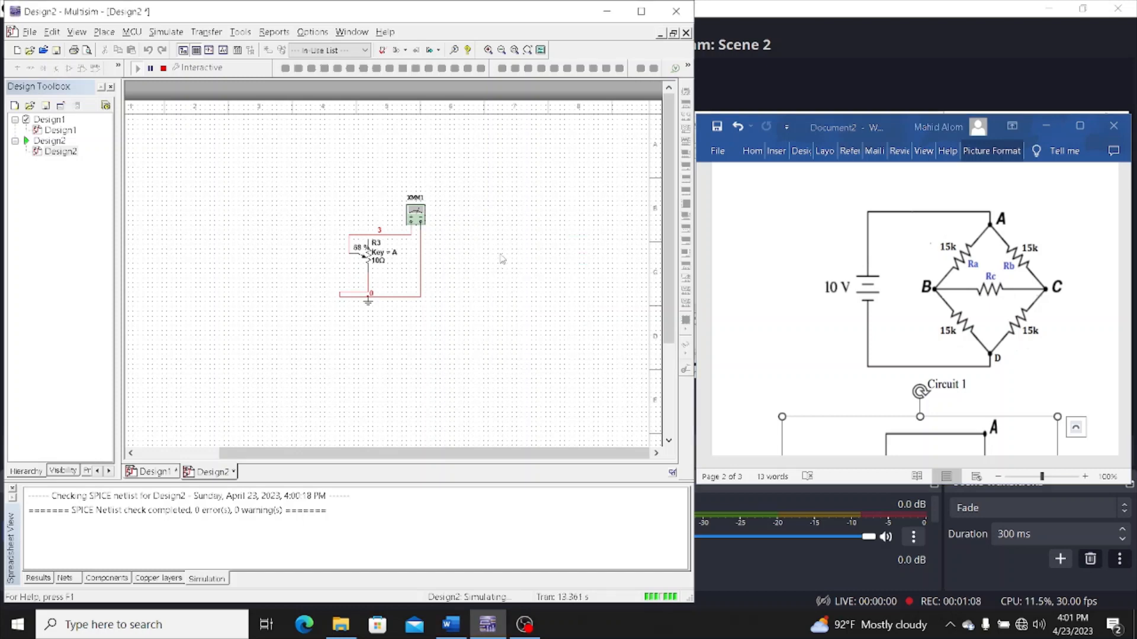
{"action": "left_click_drag", "start_coordinate": [309, 202], "coordinate": [479, 330]}
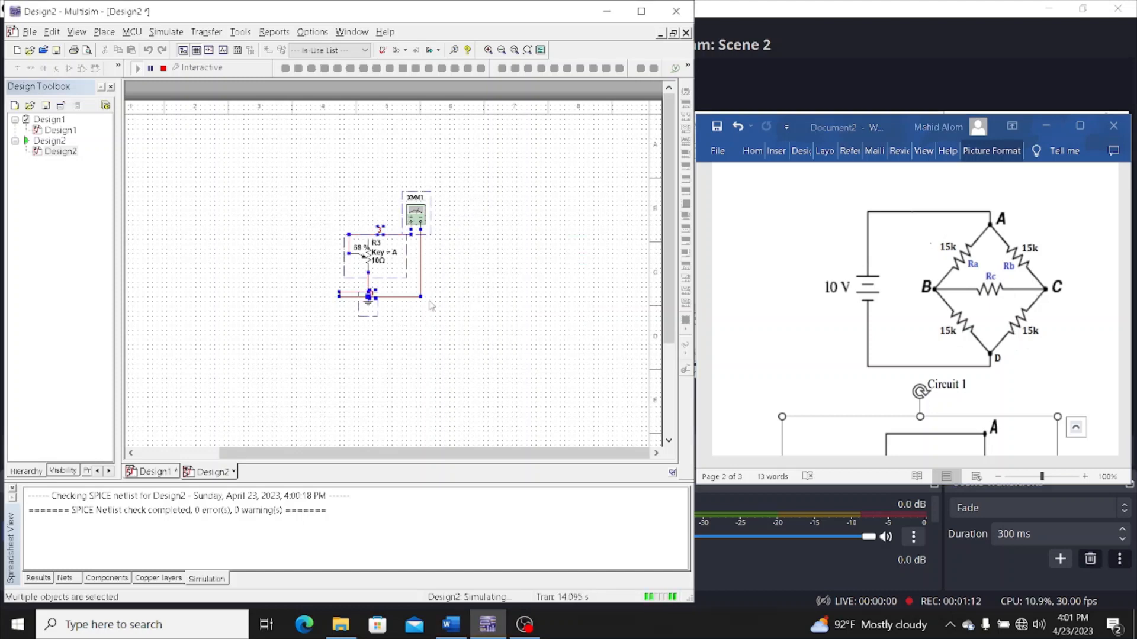
{"action": "left_click", "coordinate": [163, 68]}
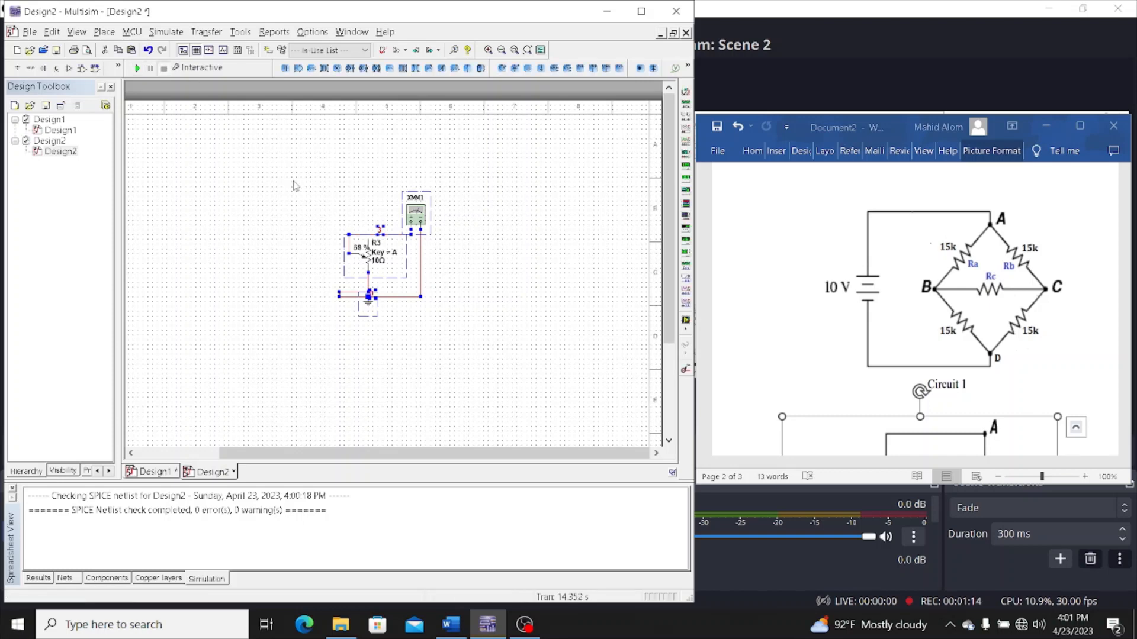
{"action": "left_click_drag", "start_coordinate": [294, 185], "coordinate": [487, 335]}
{"action": "key", "text": "Delete"}
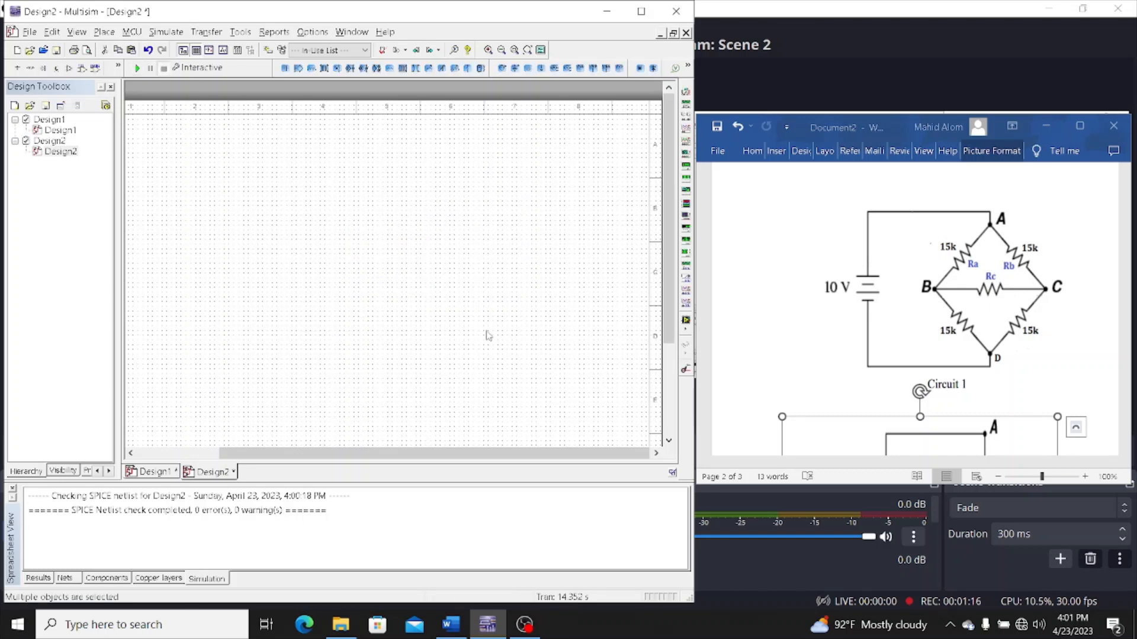
Place a DC_POWER voltage source from the Sources group on the empty schematic
{"action": "left_click", "coordinate": [104, 31]}
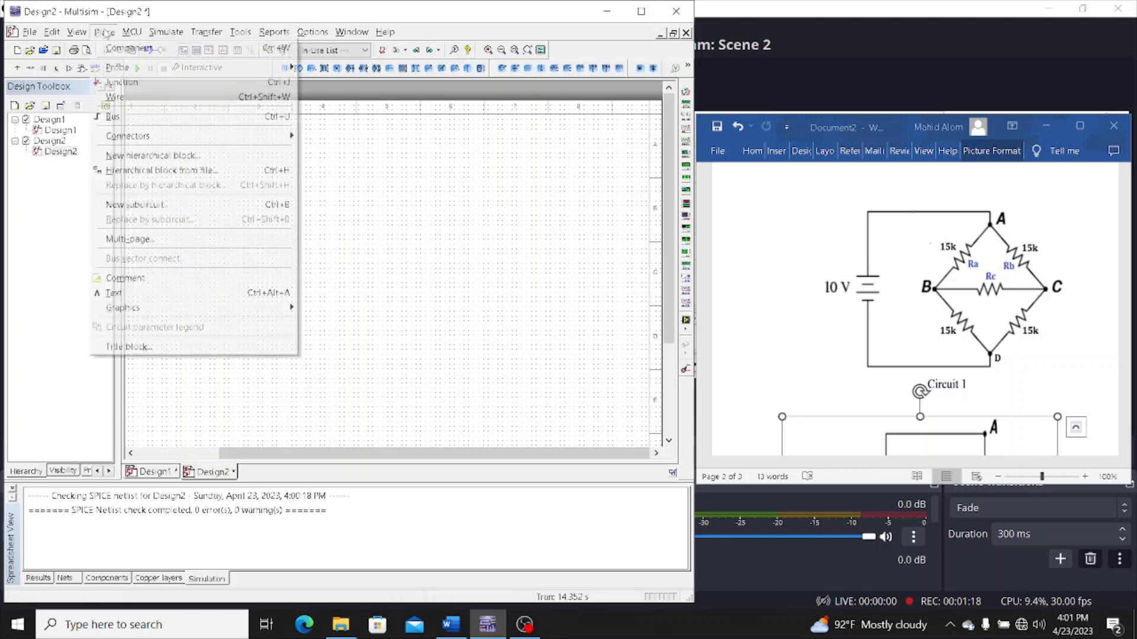
{"action": "left_click", "coordinate": [142, 54]}
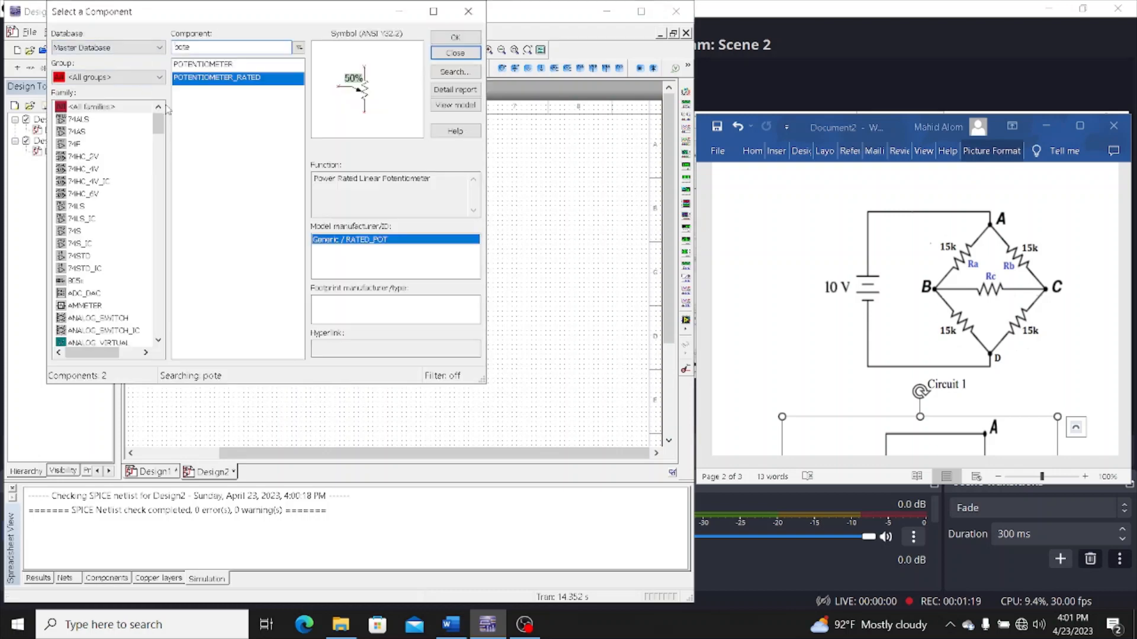
{"action": "left_click", "coordinate": [114, 79]}
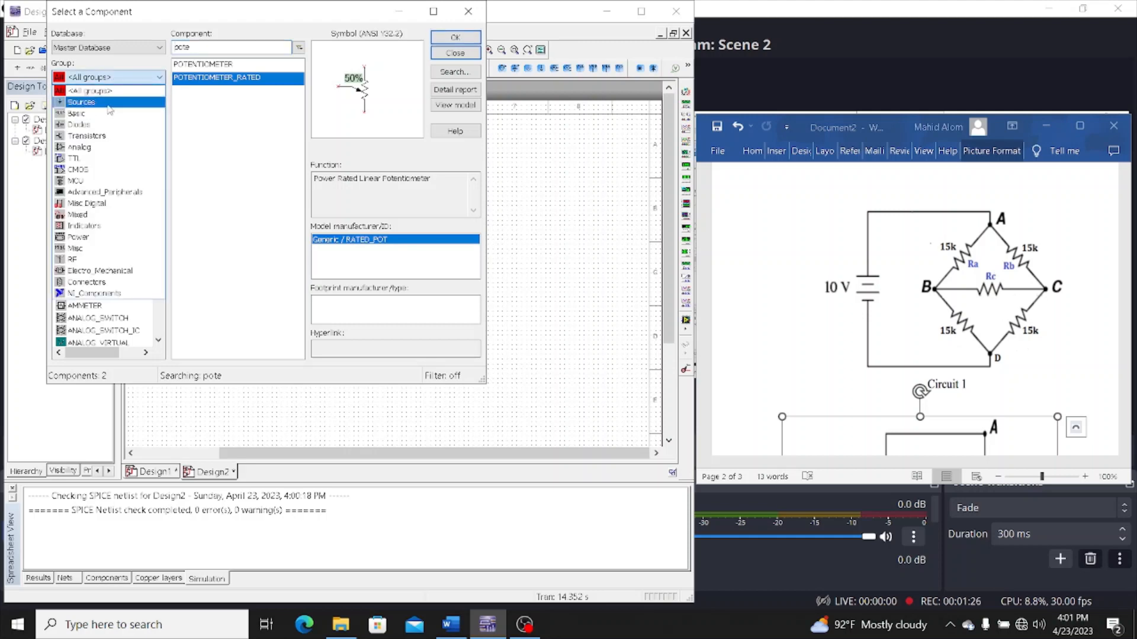
{"action": "left_click", "coordinate": [110, 104]}
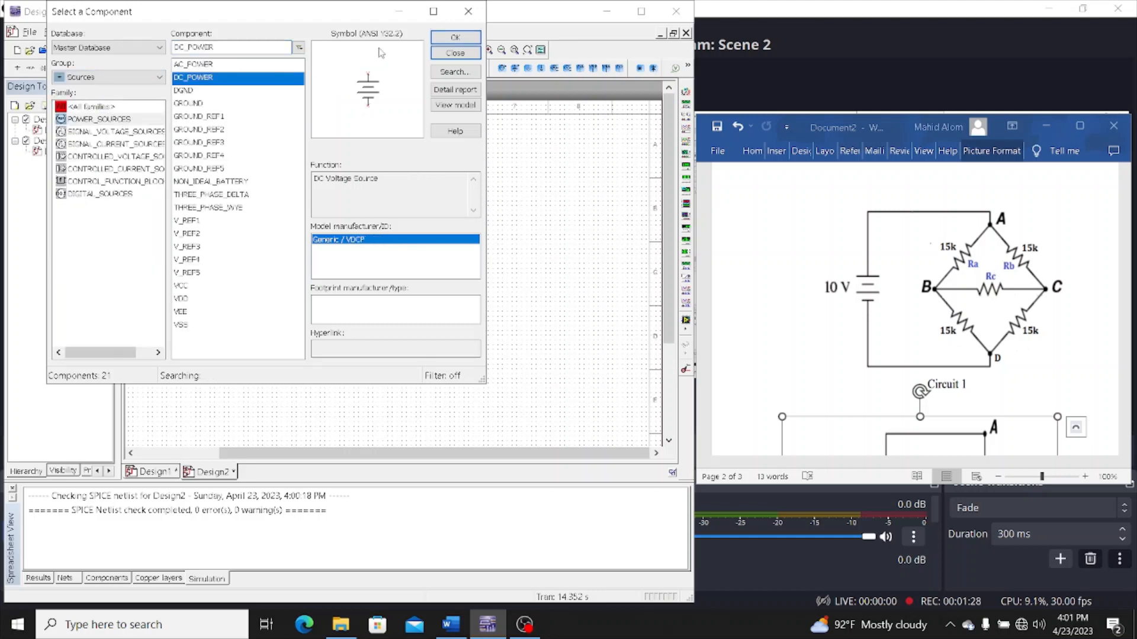
{"action": "left_click", "coordinate": [455, 37]}
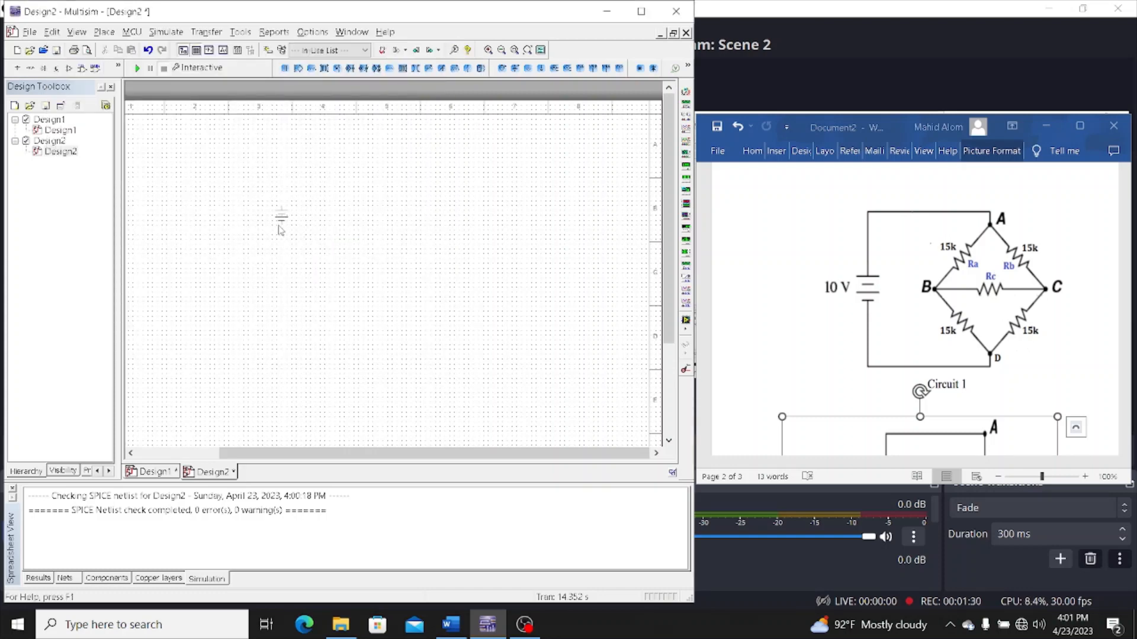
{"action": "left_click", "coordinate": [277, 223]}
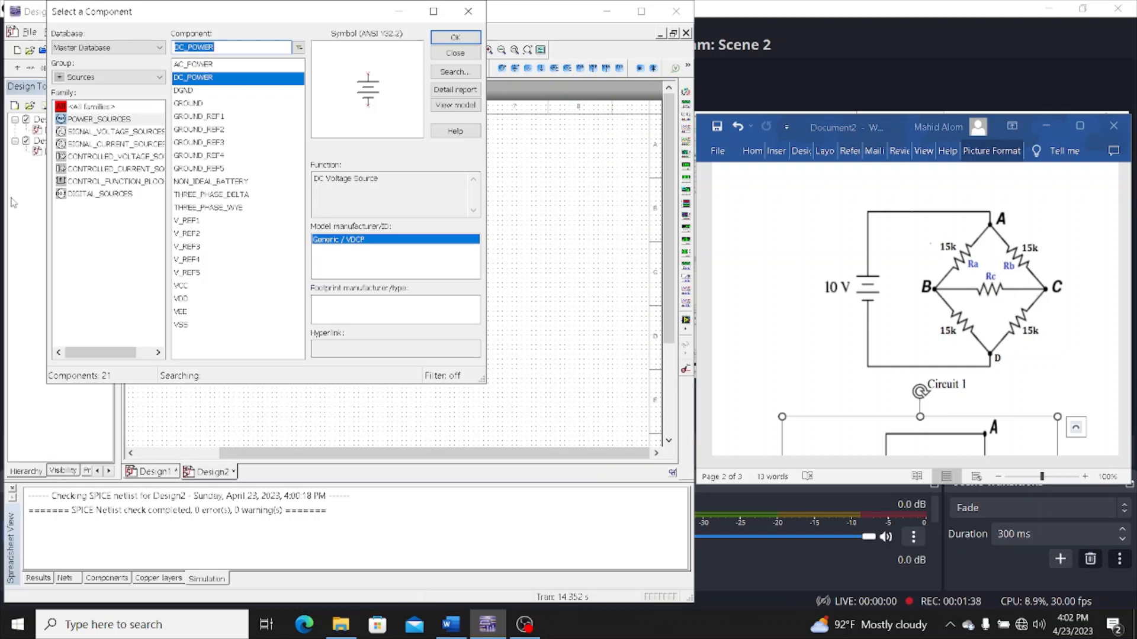
Place five 1 kΩ resistors from the Basic group, spread out beside the voltage source for the Circuit 1 bridge
{"action": "left_click", "coordinate": [130, 77]}
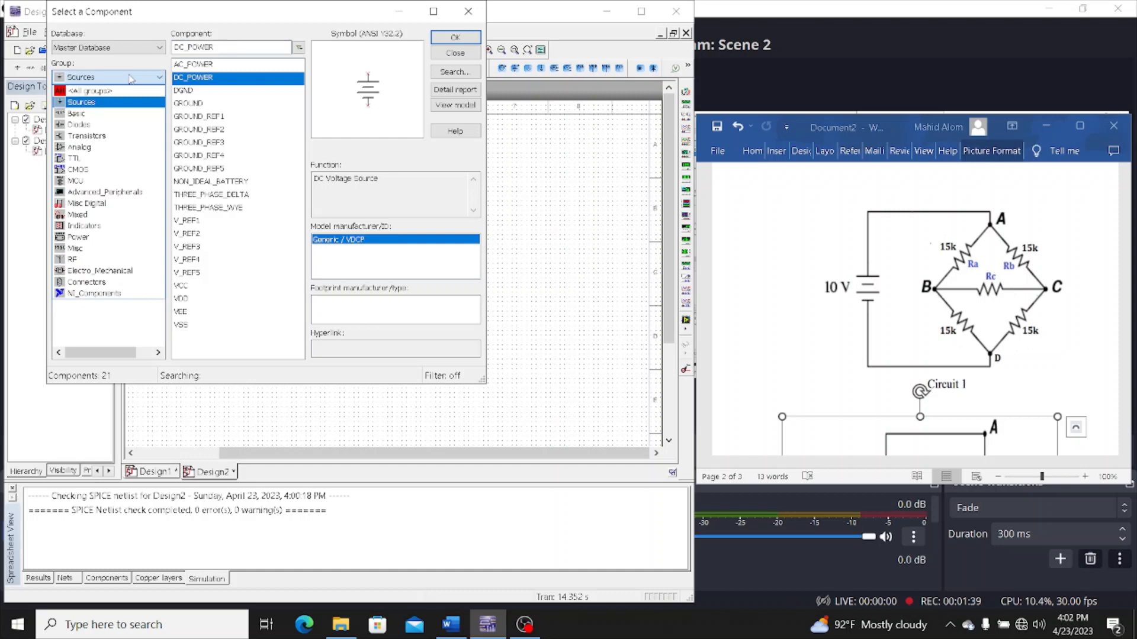
{"action": "left_click", "coordinate": [122, 114]}
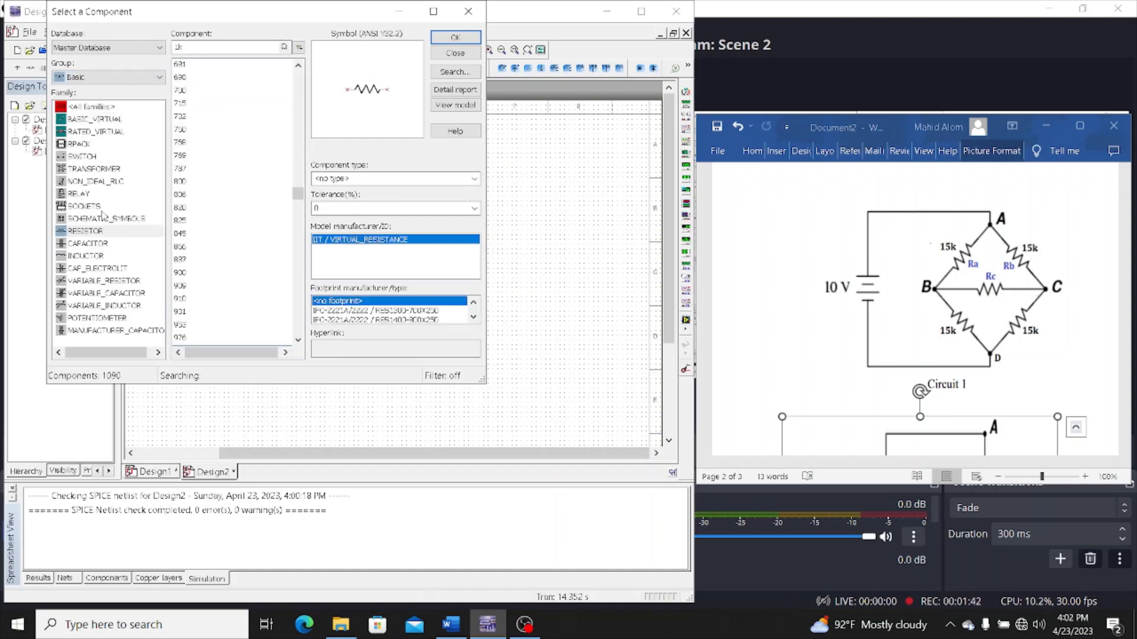
{"action": "left_click", "coordinate": [436, 34]}
{"action": "left_click", "coordinate": [373, 170]}
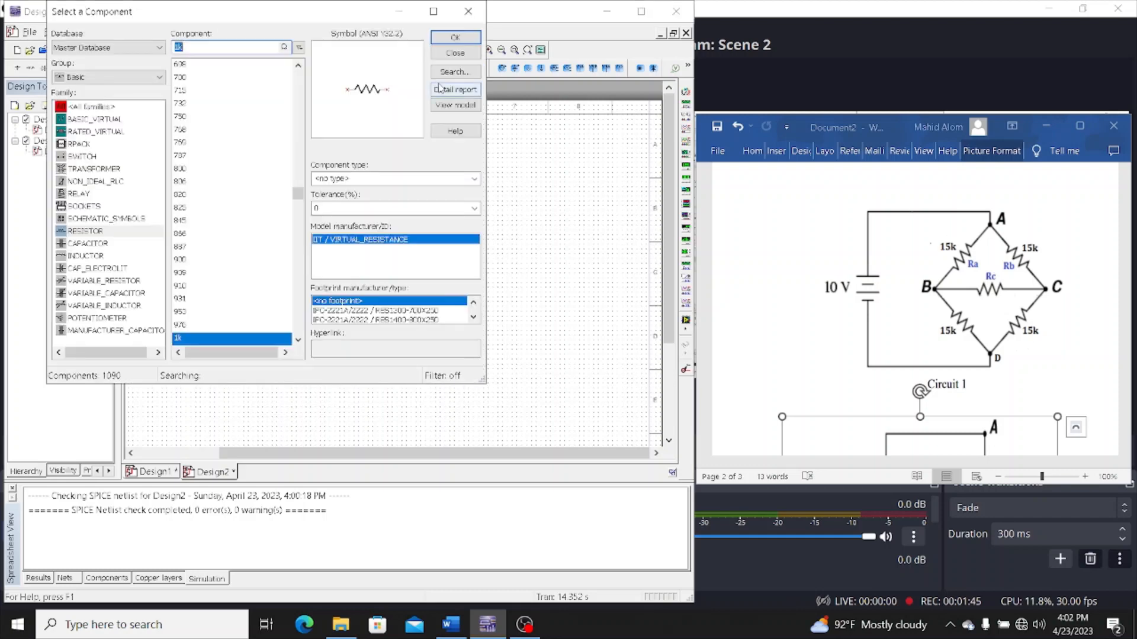
{"action": "left_click", "coordinate": [454, 39]}
{"action": "left_click", "coordinate": [457, 205]}
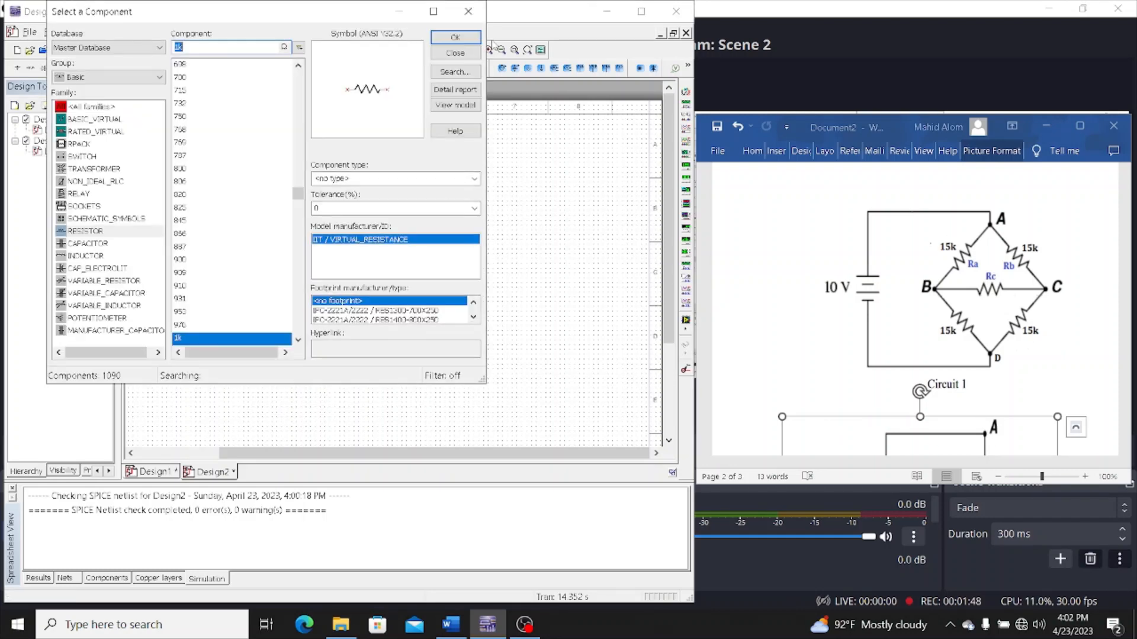
{"action": "left_click", "coordinate": [462, 39]}
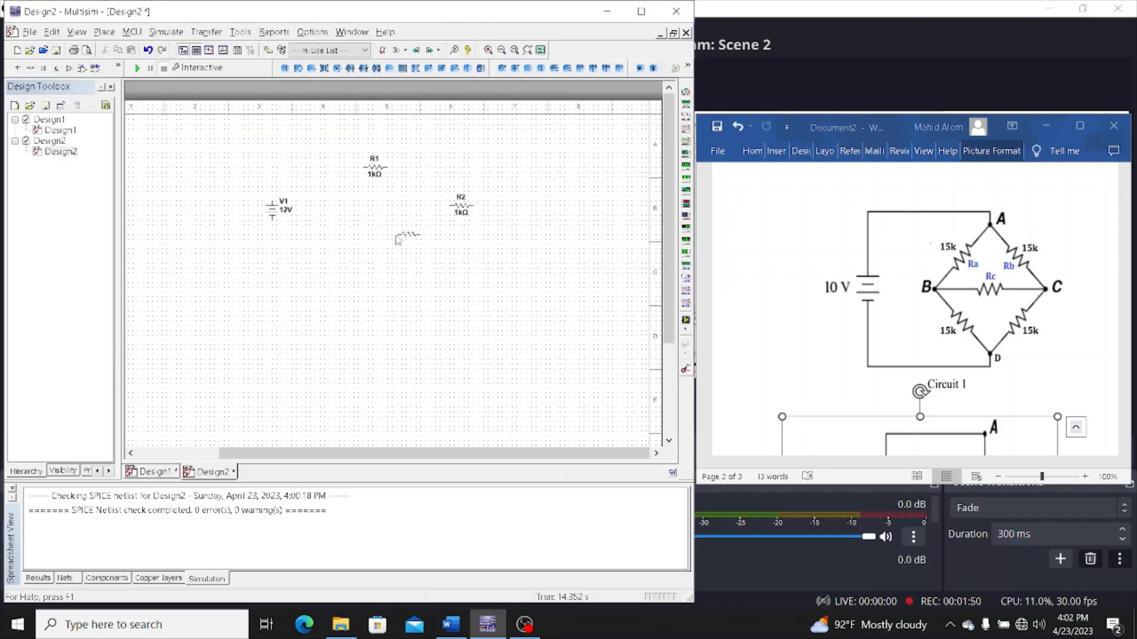
{"action": "left_click", "coordinate": [405, 237]}
{"action": "left_click", "coordinate": [455, 37]}
{"action": "left_click", "coordinate": [359, 290]}
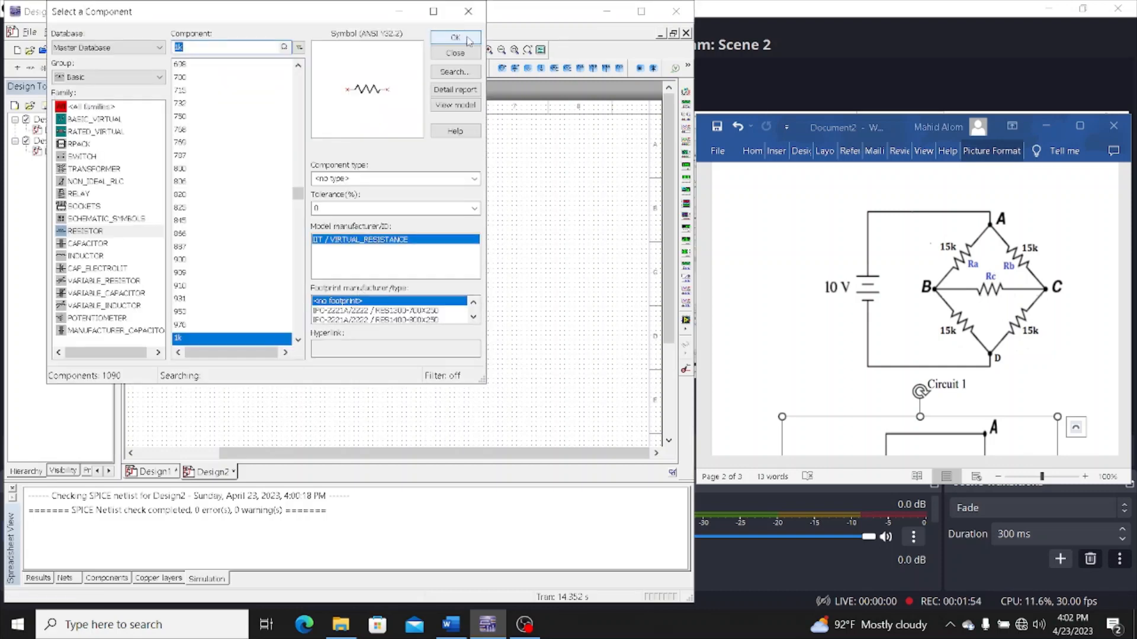
{"action": "left_click", "coordinate": [466, 36]}
{"action": "left_click", "coordinate": [445, 271]}
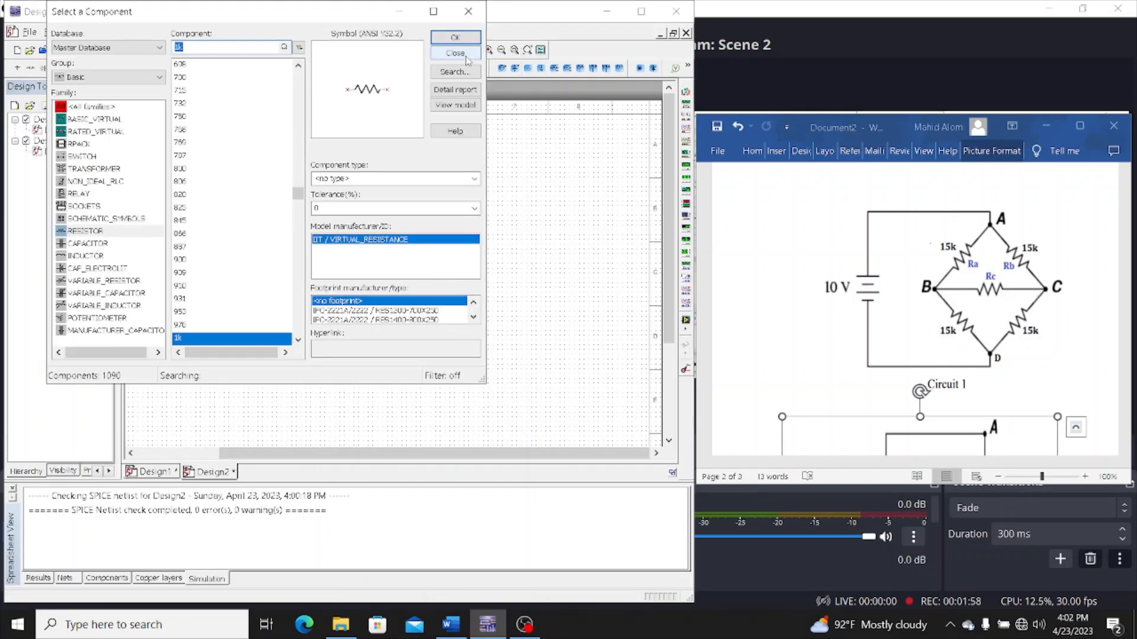
{"action": "left_click", "coordinate": [456, 53]}
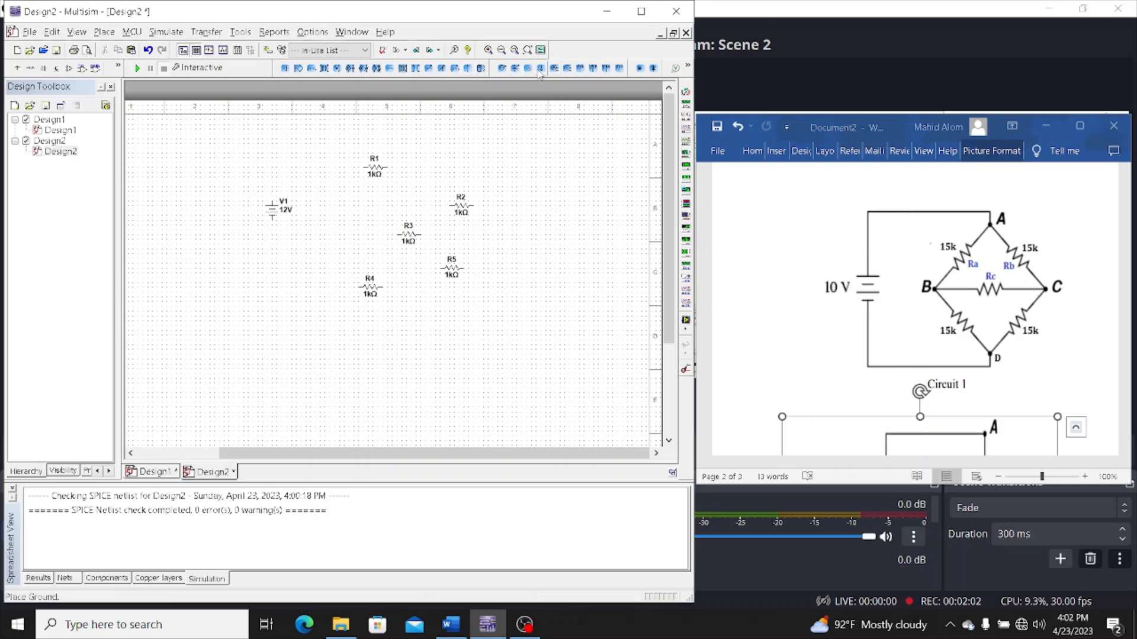
Place a ground symbol below the resistors and move R1 slightly lower on the schematic
{"action": "left_click", "coordinate": [388, 363]}
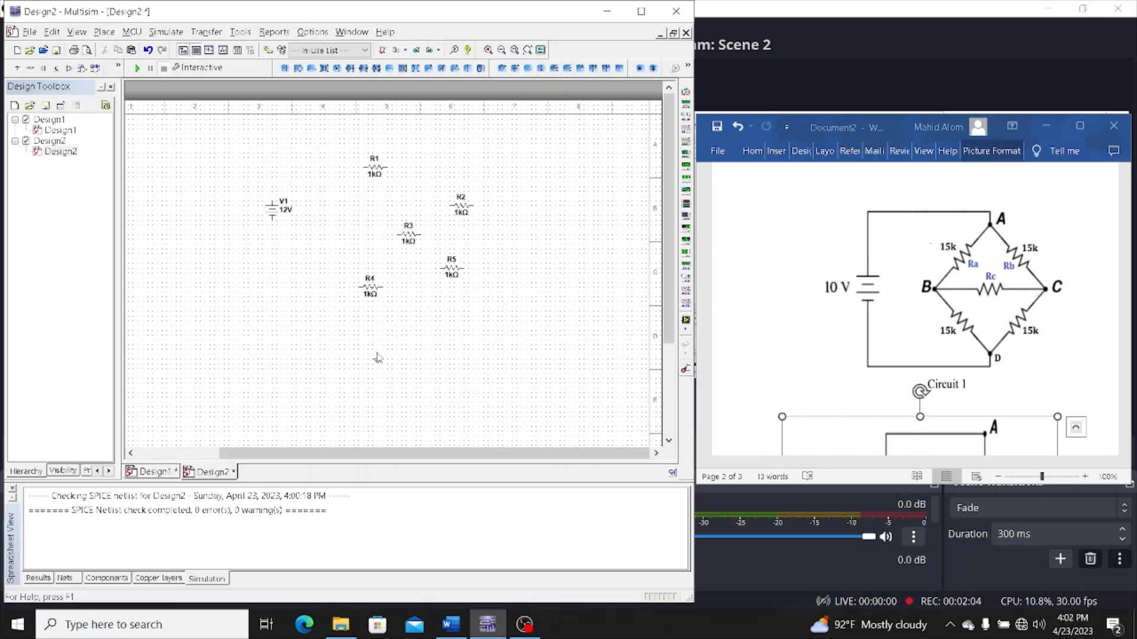
{"action": "left_click", "coordinate": [383, 165]}
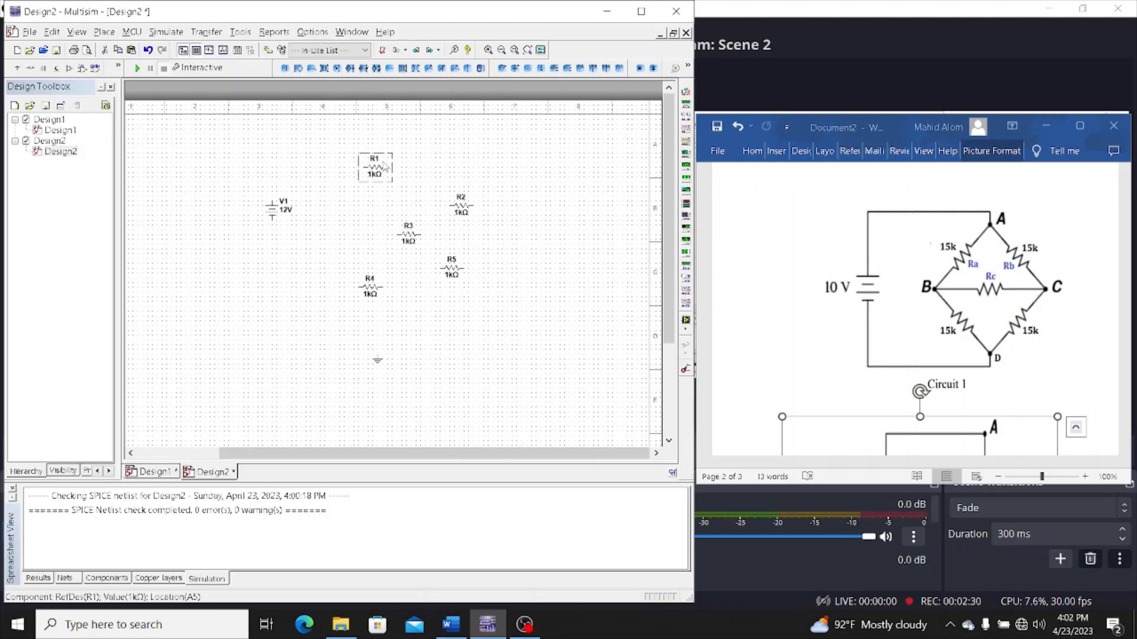
{"action": "left_click_drag", "start_coordinate": [384, 165], "coordinate": [391, 189]}
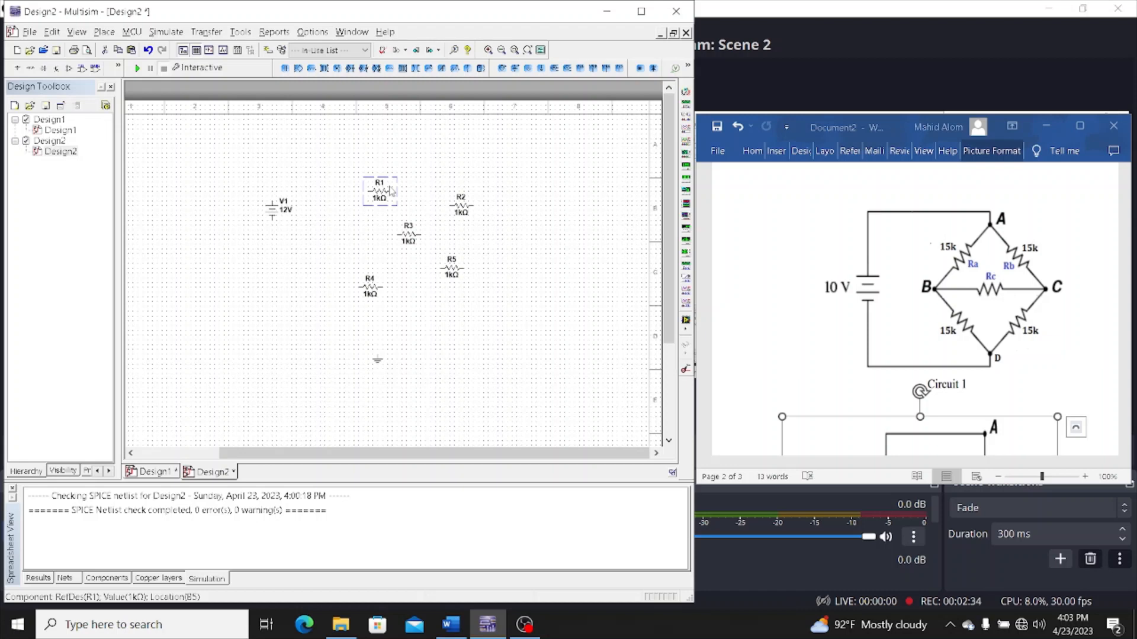
Set the resistances of R1 and R2 to 15 kΩ each
{"action": "double_click", "coordinate": [379, 196]}
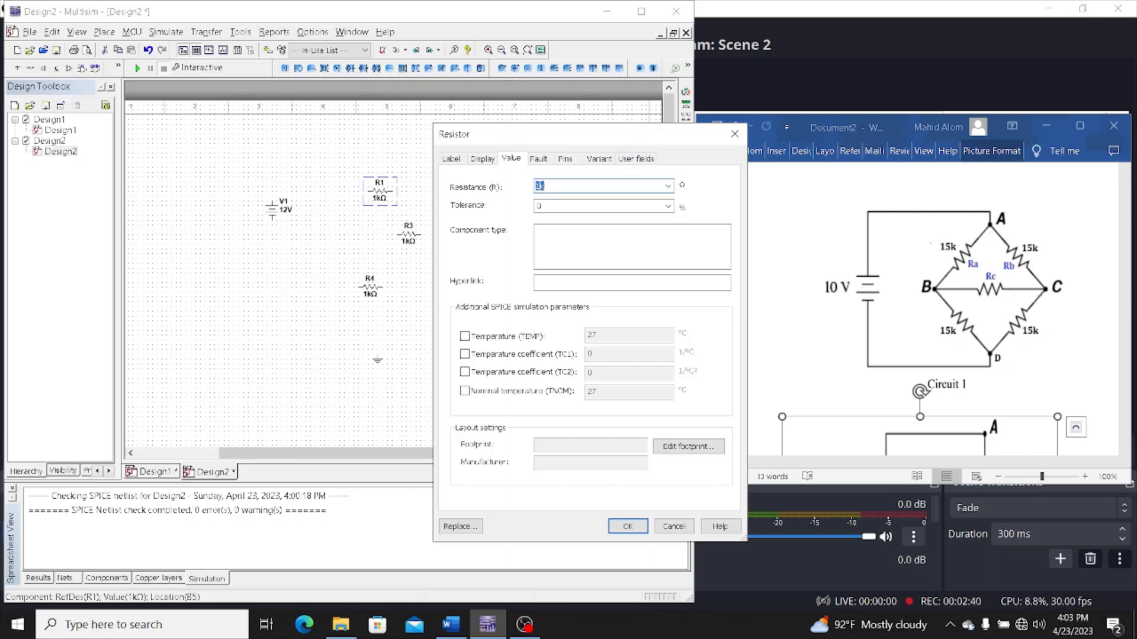
{"action": "left_click", "coordinate": [540, 186]}
{"action": "key", "text": "Return"}
{"action": "left_click", "coordinate": [460, 212]}
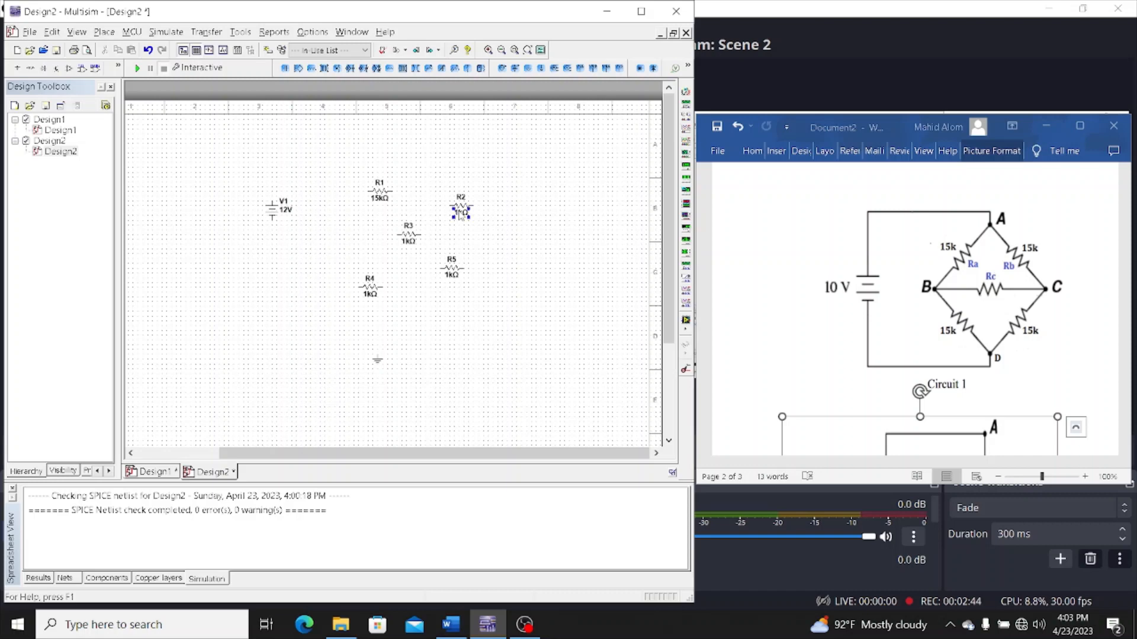
{"action": "double_click", "coordinate": [460, 215]}
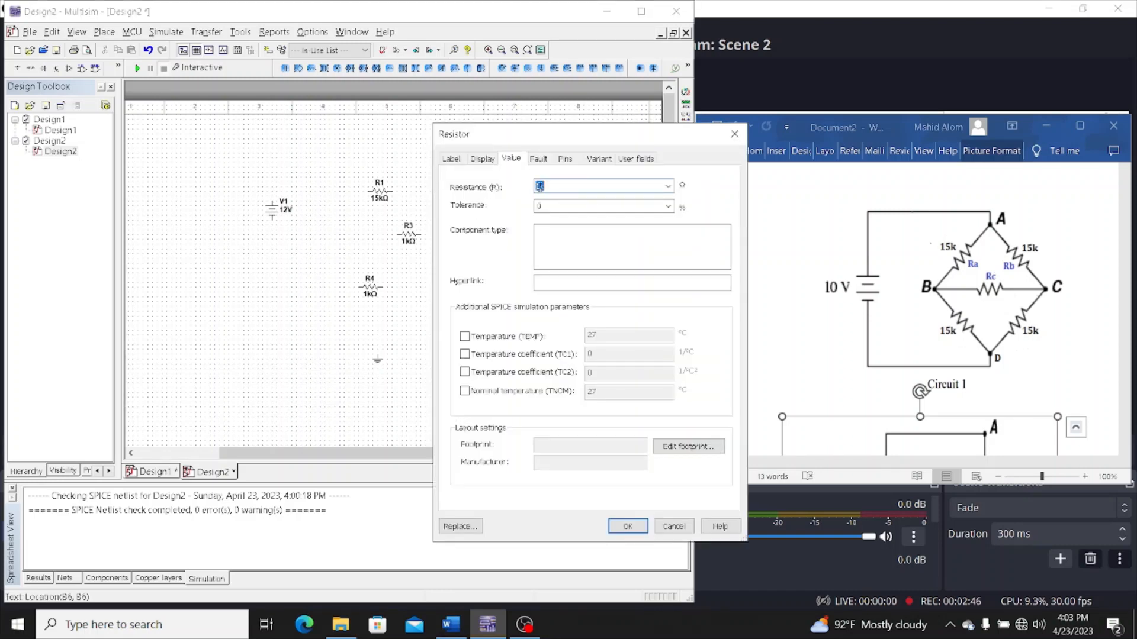
{"action": "left_click", "coordinate": [540, 186]}
{"action": "key", "text": "Return"}
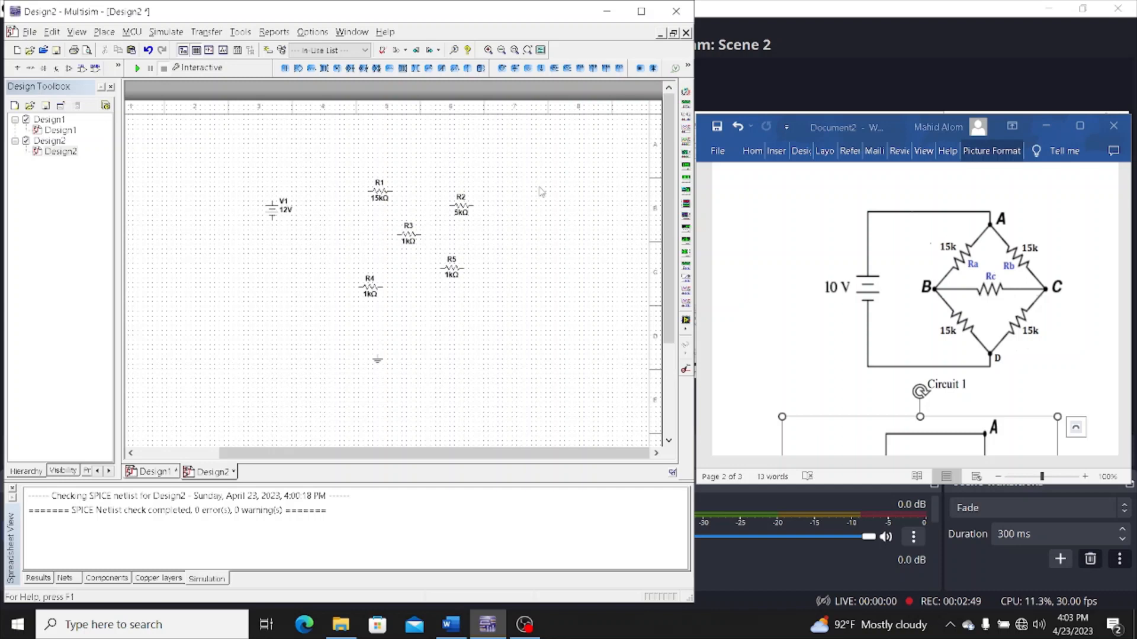
{"action": "double_click", "coordinate": [463, 213]}
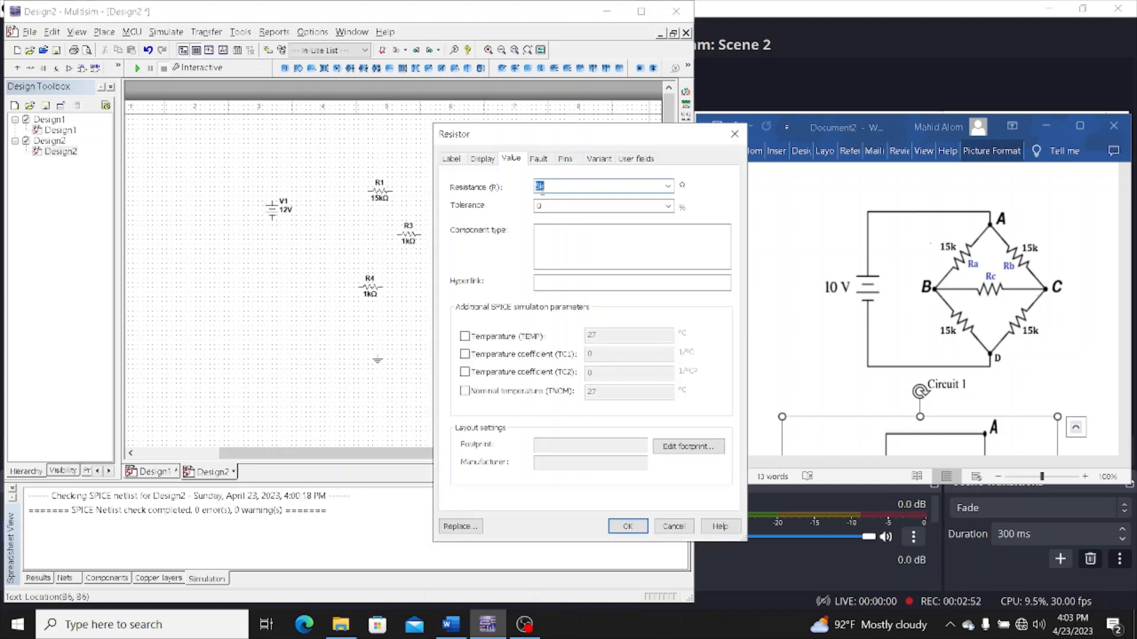
{"action": "type", "text": "15k"}
{"action": "key", "text": "Return"}
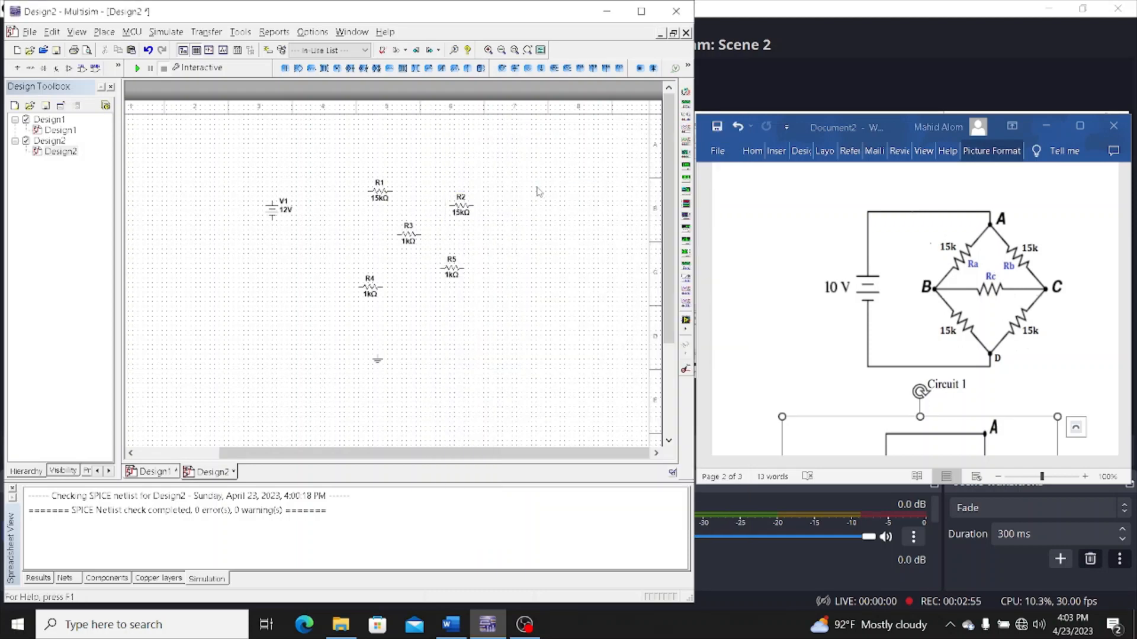
Set the resistances of R3, R5 and R4 to 15 kΩ each
{"action": "double_click", "coordinate": [411, 241]}
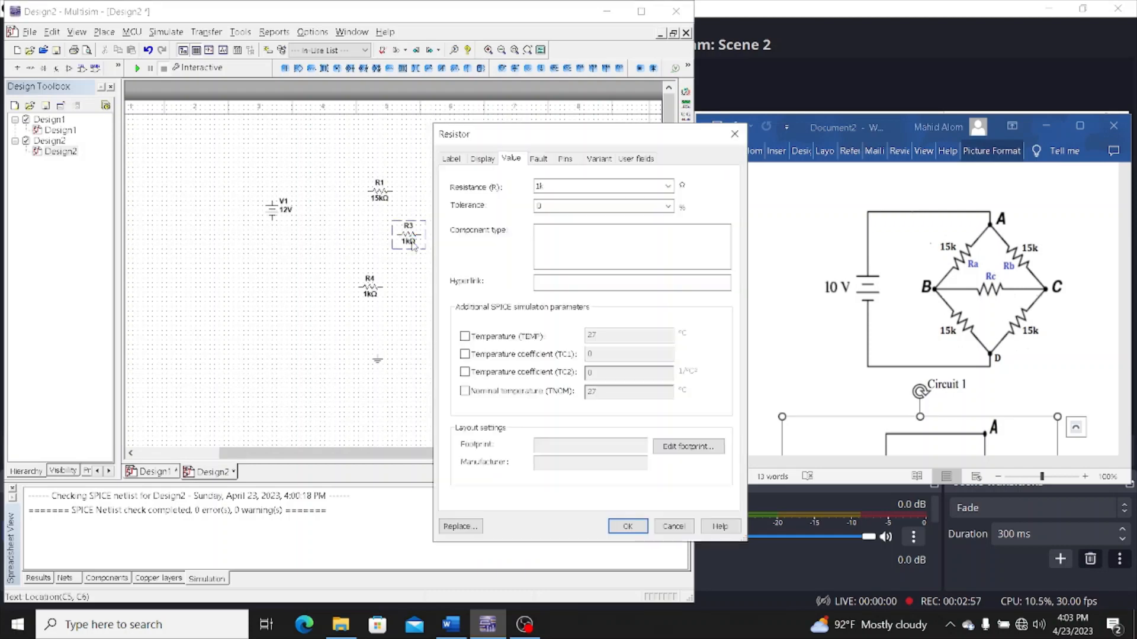
{"action": "left_click", "coordinate": [539, 185]}
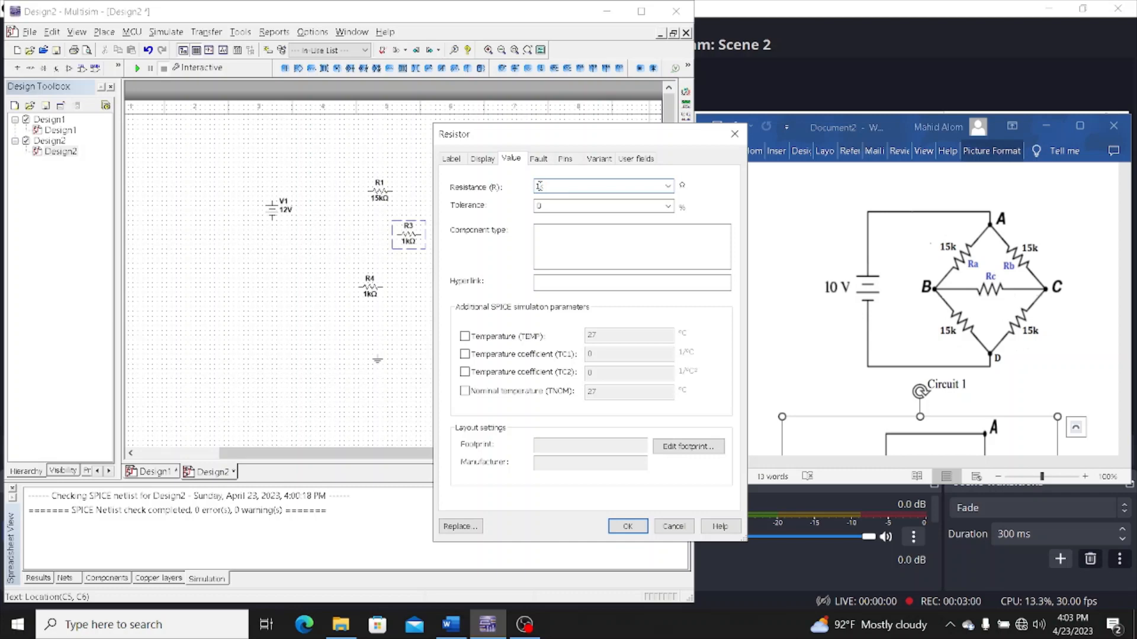
{"action": "type", "text": "5"}
{"action": "key", "text": "Return"}
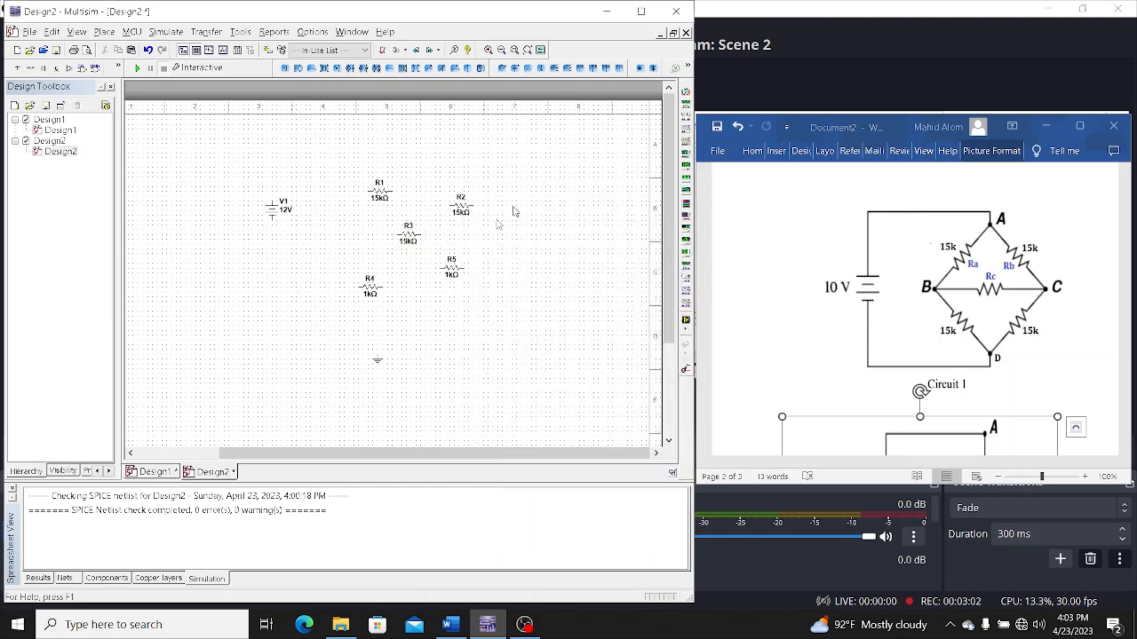
{"action": "double_click", "coordinate": [448, 279]}
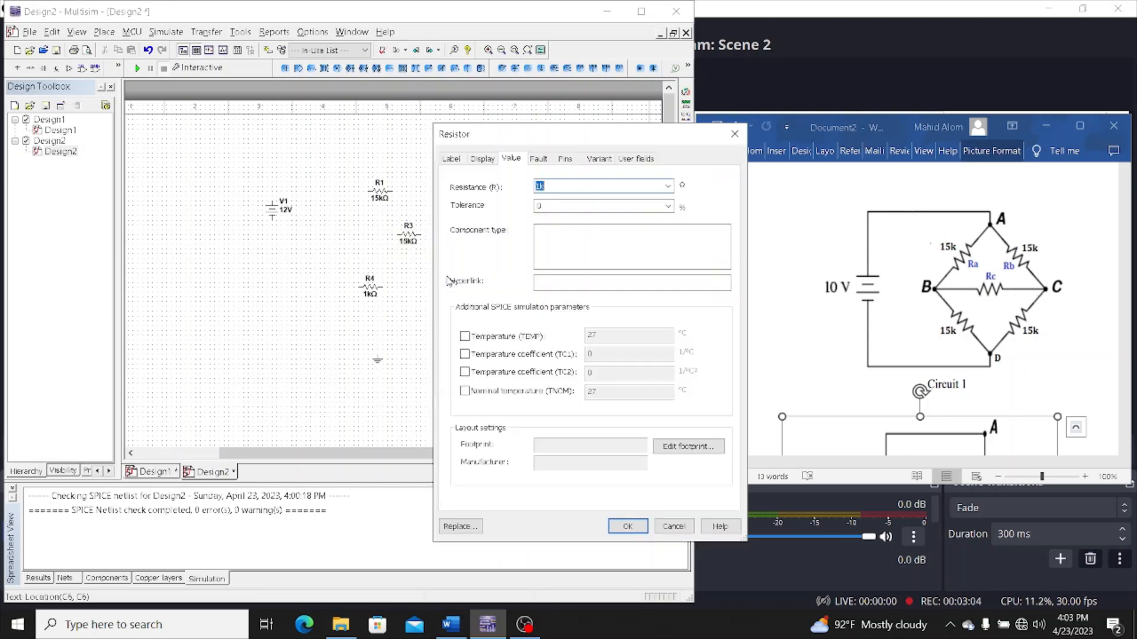
{"action": "left_click", "coordinate": [537, 186]}
{"action": "type", "text": "5"}
{"action": "key", "text": "Return"}
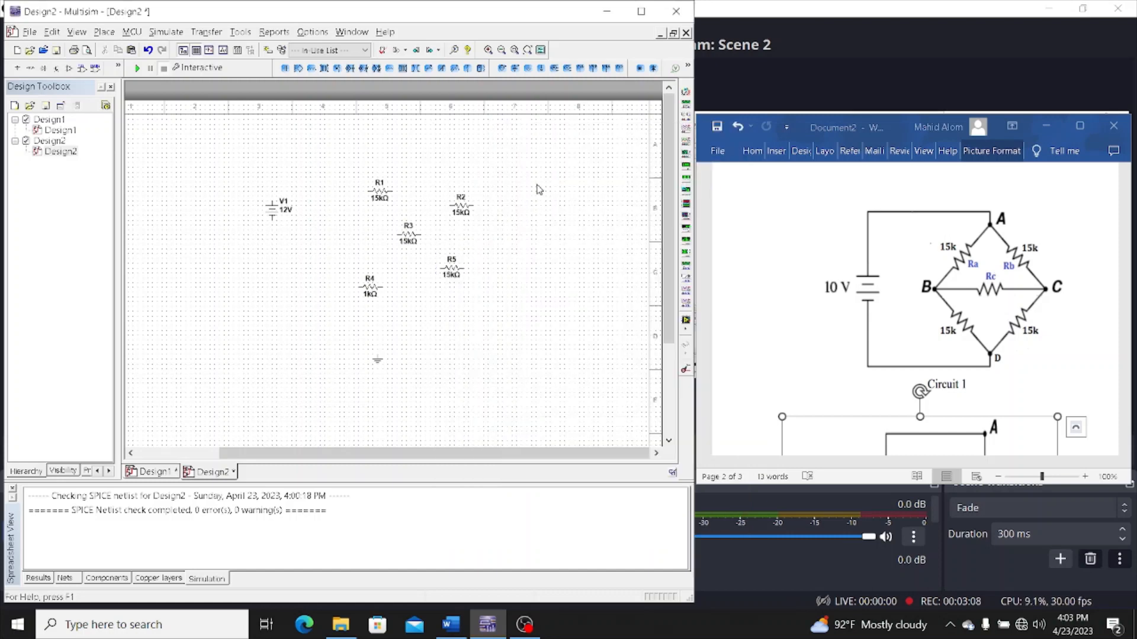
{"action": "double_click", "coordinate": [373, 298]}
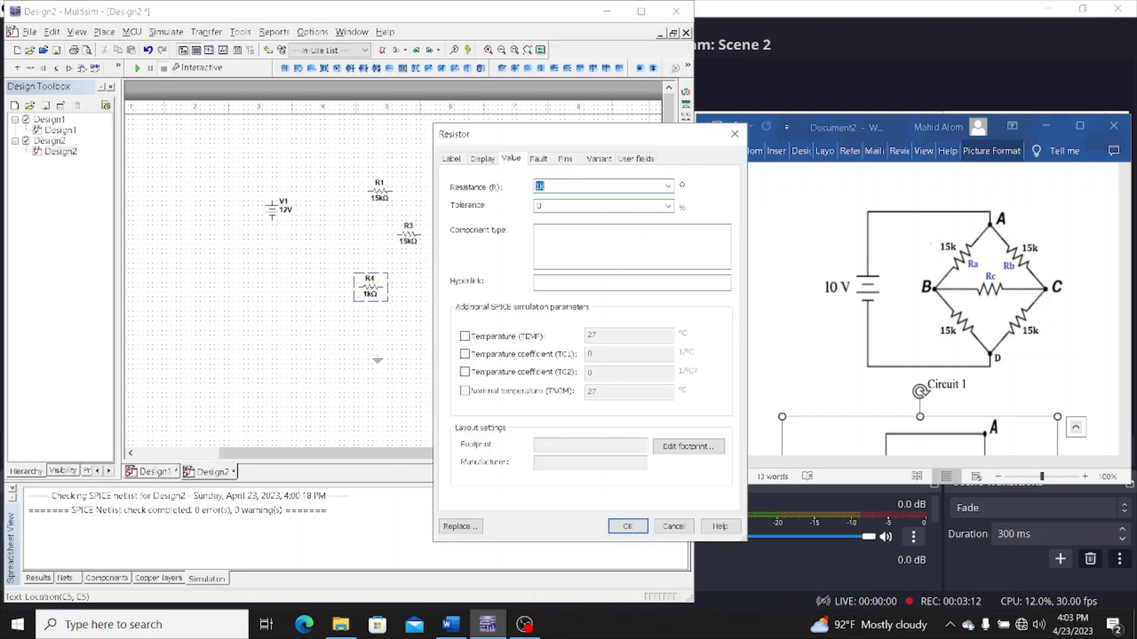
{"action": "left_click", "coordinate": [540, 186]}
{"action": "type", "text": "5"}
{"action": "key", "text": "Return"}
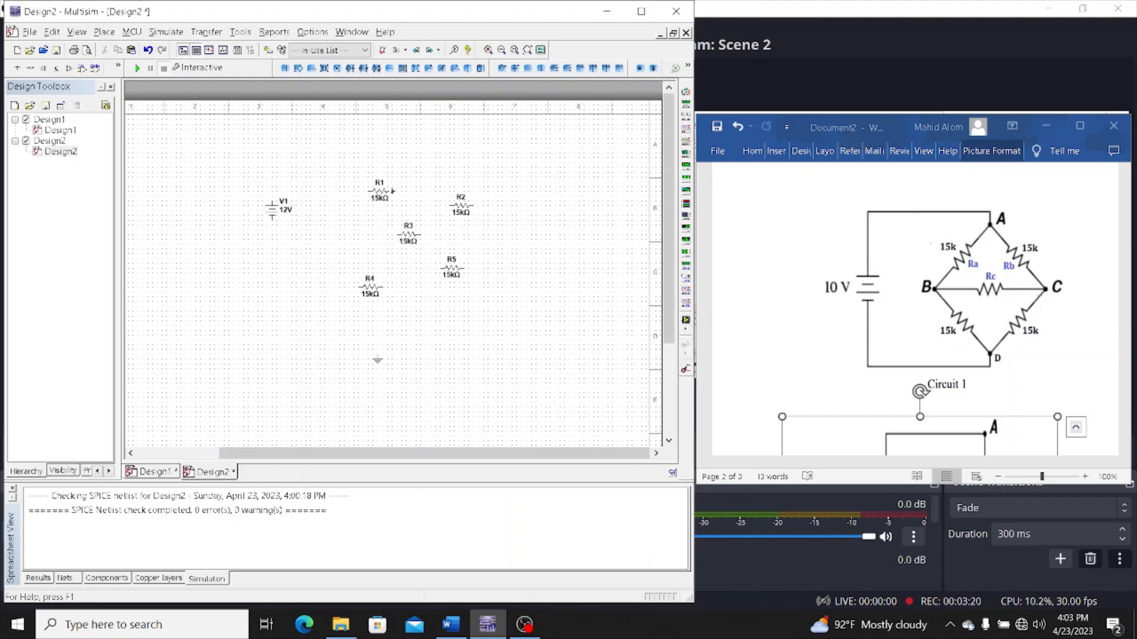
Rotate R2 90° clockwise and R1 90° counter clockwise, and move R2 level with R1
{"action": "right_click", "coordinate": [458, 205]}
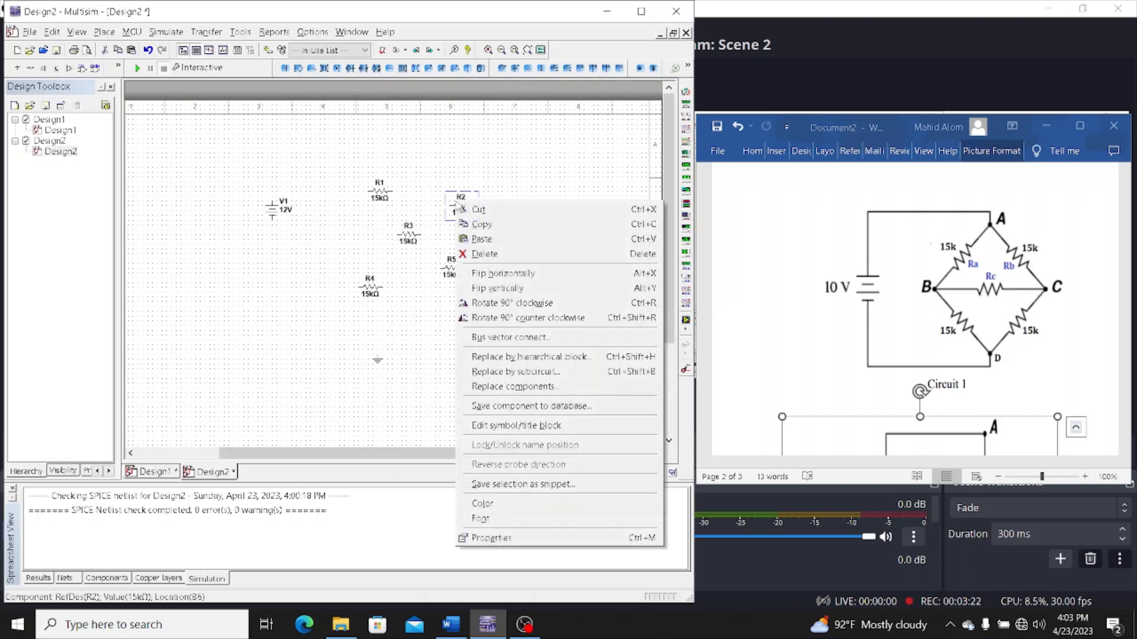
{"action": "left_click", "coordinate": [507, 303]}
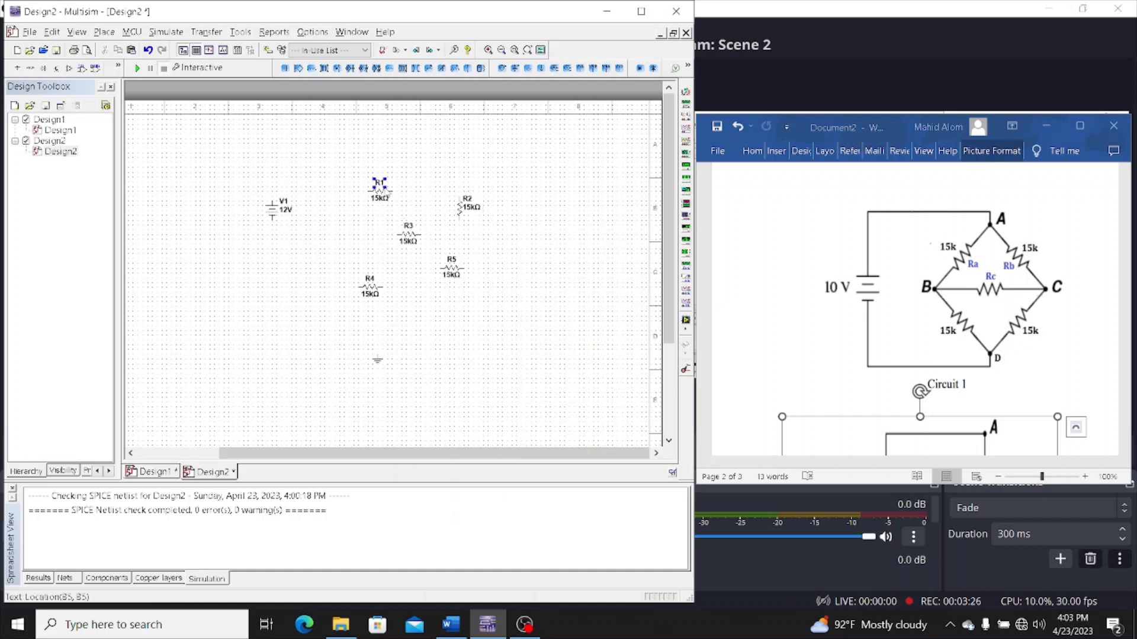
{"action": "right_click", "coordinate": [385, 192]}
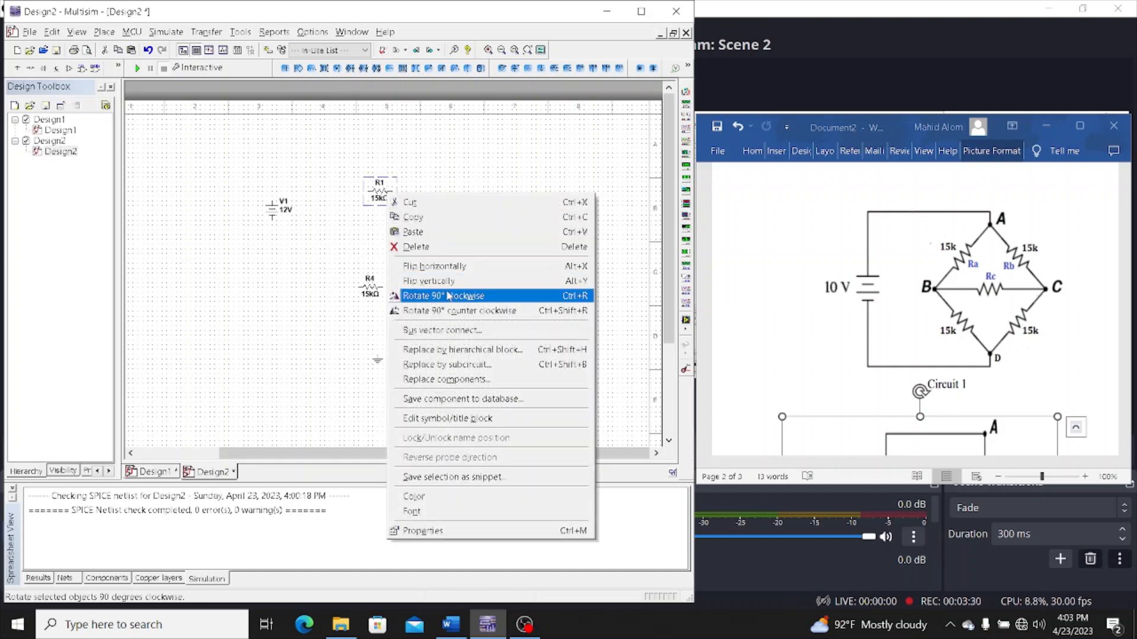
{"action": "left_click", "coordinate": [456, 310]}
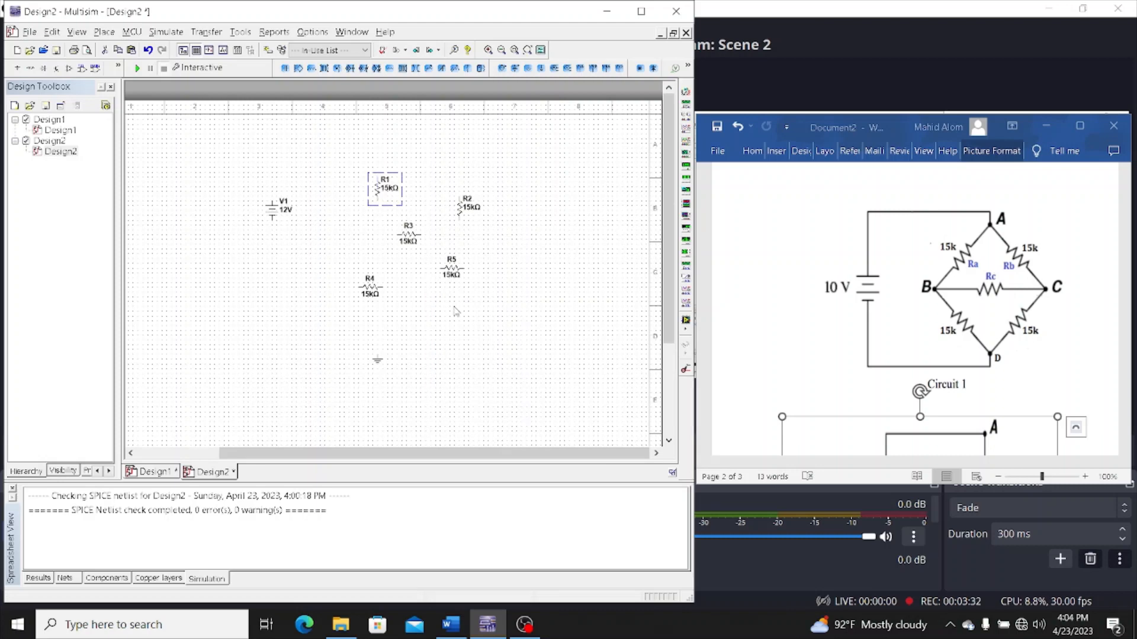
{"action": "left_click", "coordinate": [461, 210]}
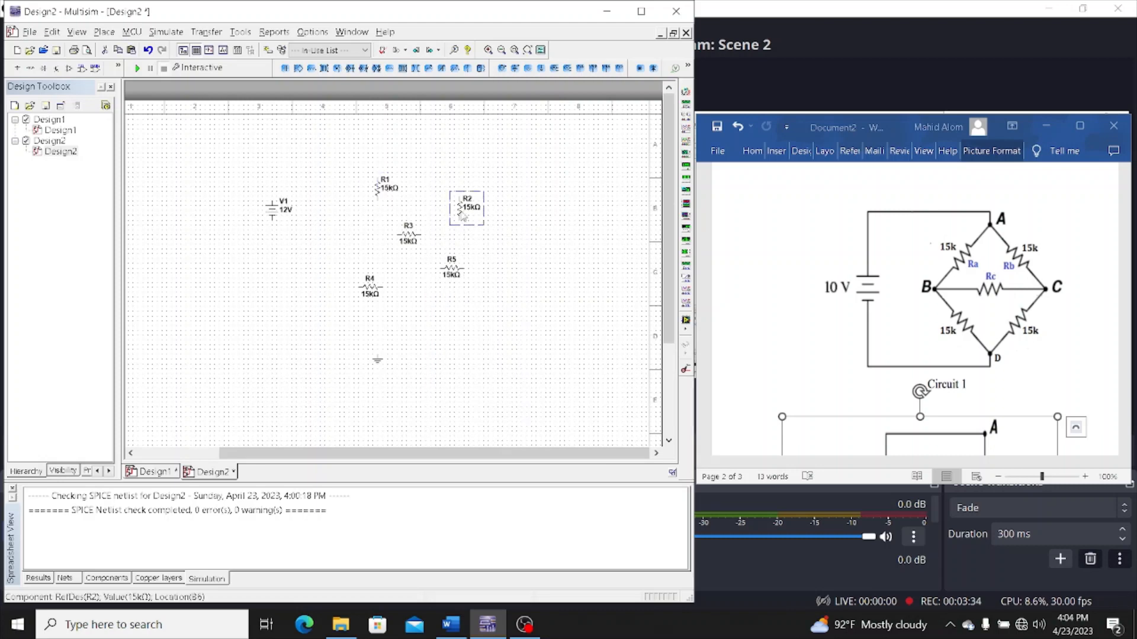
{"action": "left_click_drag", "start_coordinate": [460, 211], "coordinate": [441, 192]}
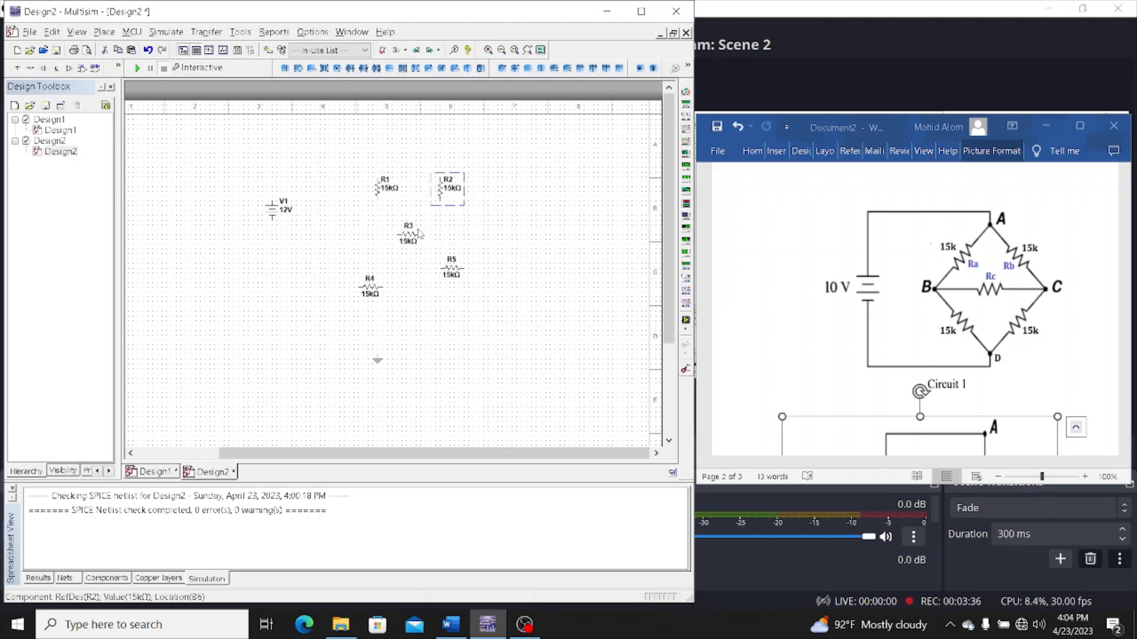
Rotate R5 and R4 90° clockwise and move R4 level with R5
{"action": "left_click", "coordinate": [463, 268]}
{"action": "right_click", "coordinate": [462, 266]}
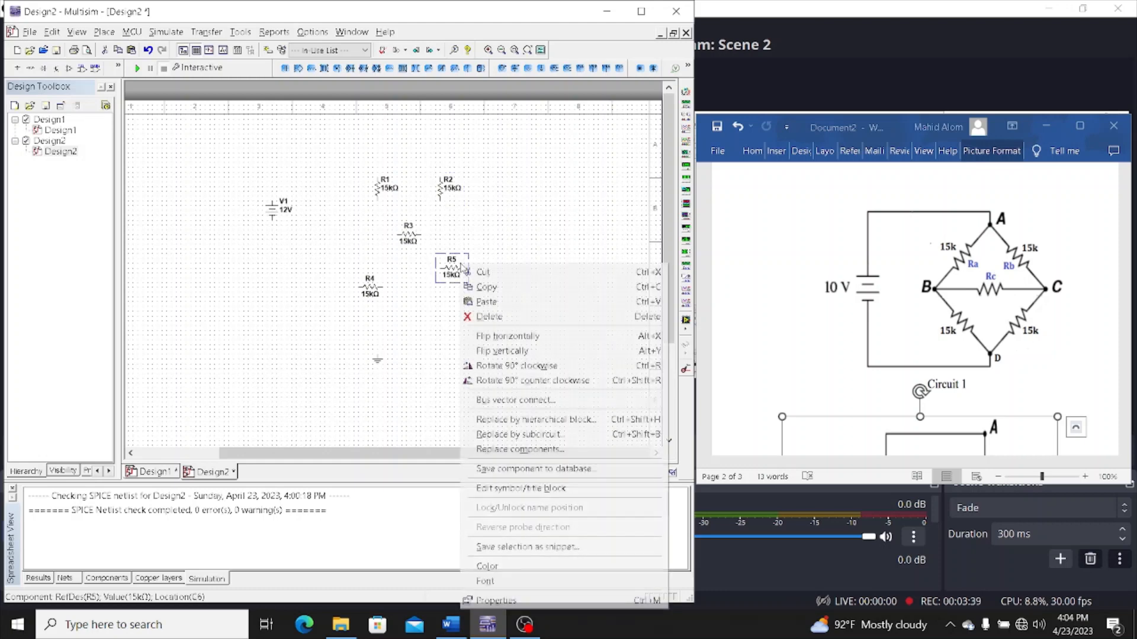
{"action": "left_click", "coordinate": [529, 366]}
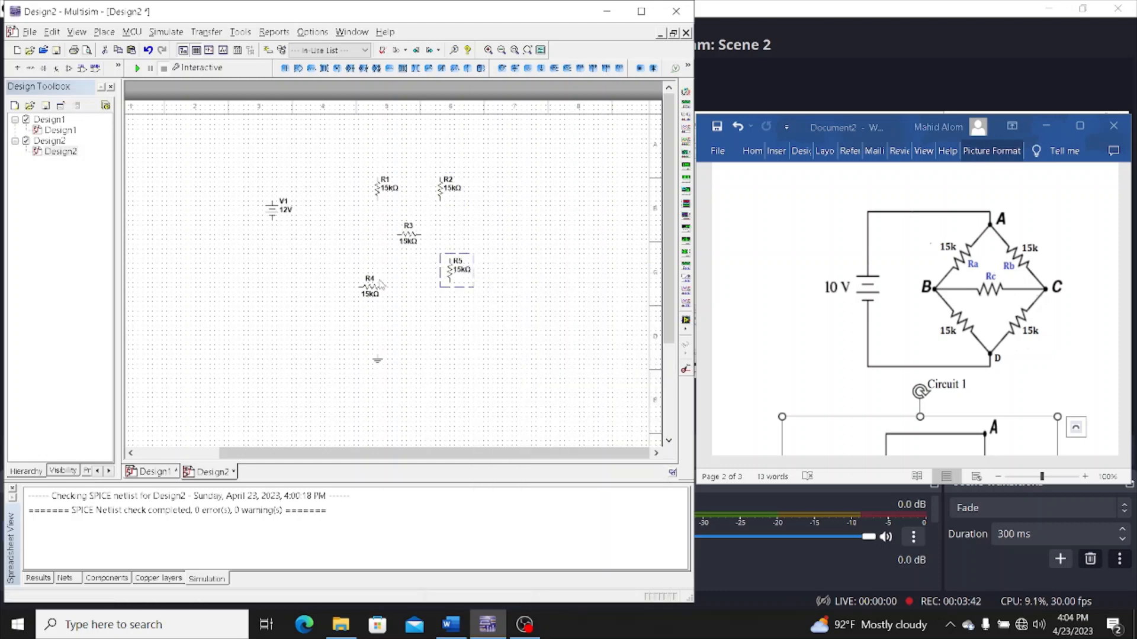
{"action": "left_click", "coordinate": [380, 285]}
{"action": "right_click", "coordinate": [381, 286]}
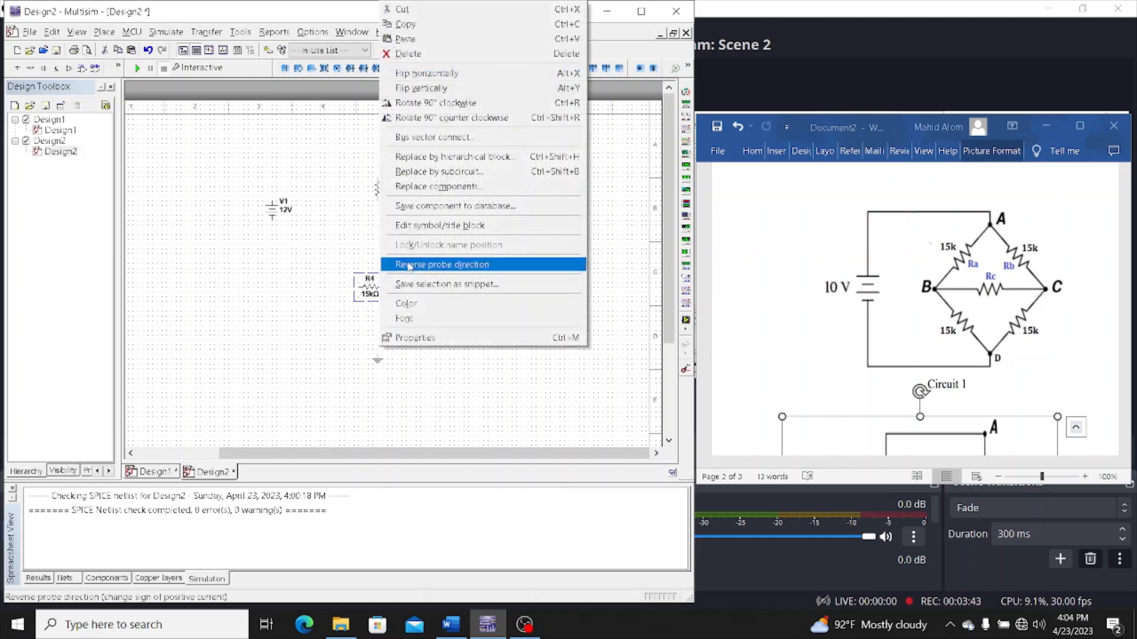
{"action": "left_click", "coordinate": [439, 104]}
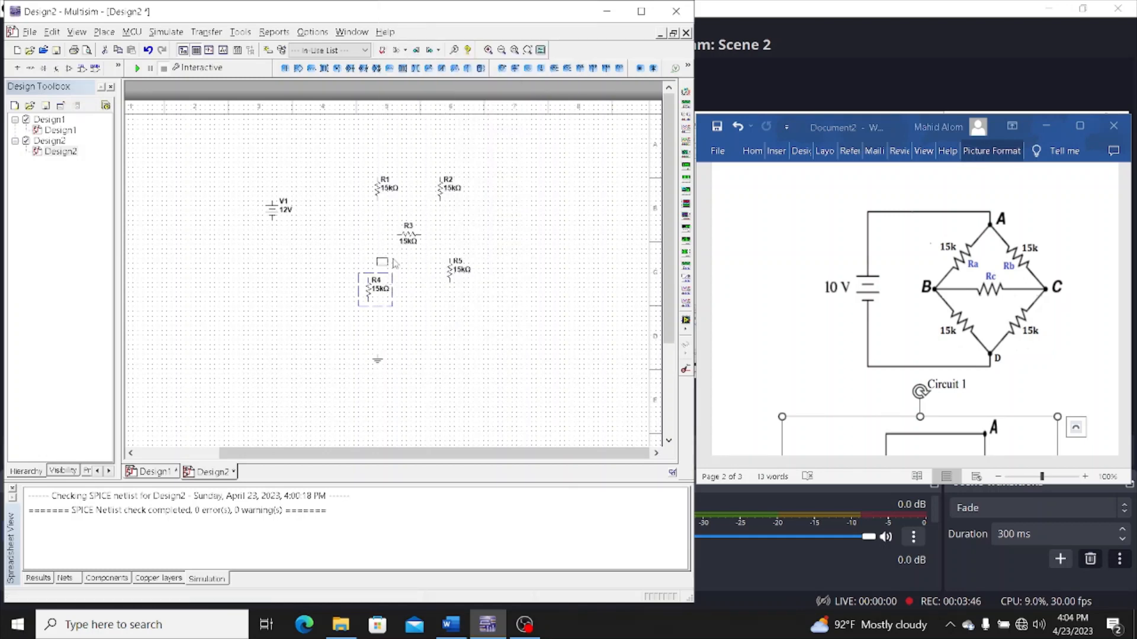
{"action": "left_click_drag", "start_coordinate": [393, 260], "coordinate": [391, 259]}
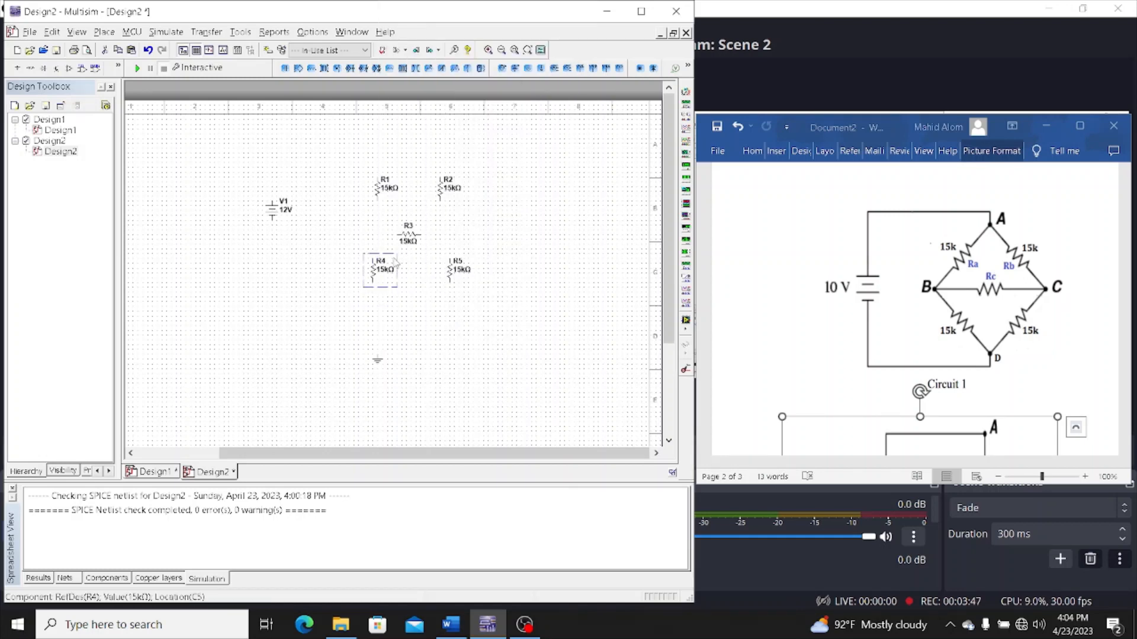
Wire the lower ends of R4 and R5 together, and join R4's upper end, R3's left end and R1's lower end
{"action": "left_click", "coordinate": [450, 282]}
{"action": "left_click", "coordinate": [372, 284]}
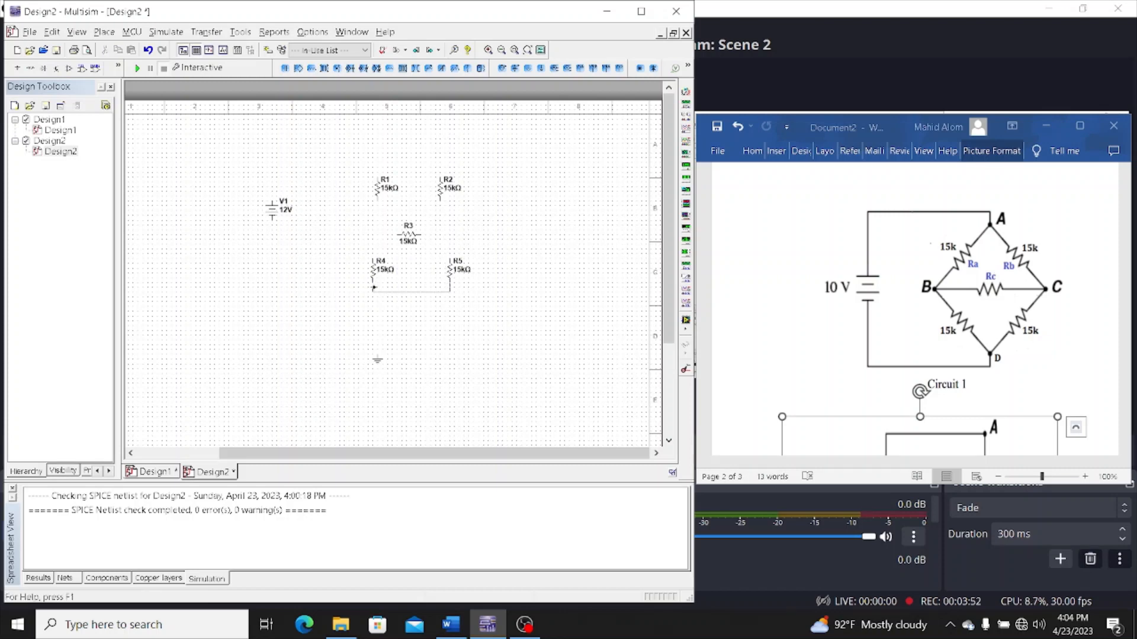
{"action": "left_click", "coordinate": [373, 282]}
{"action": "left_click", "coordinate": [373, 257]}
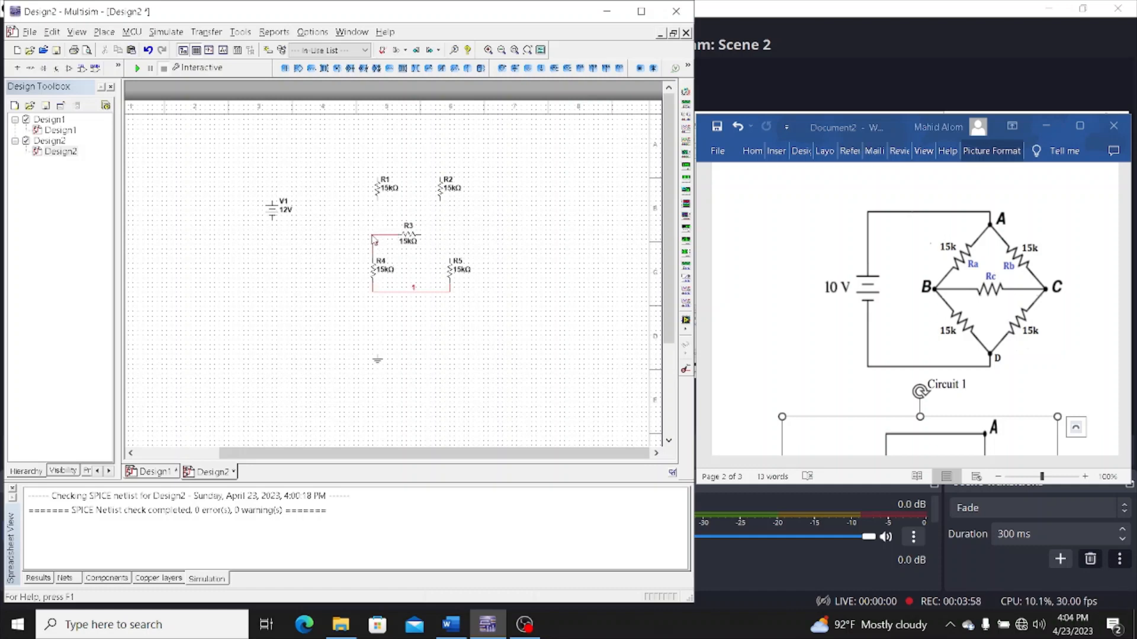
{"action": "left_click", "coordinate": [377, 200]}
{"action": "left_click", "coordinate": [373, 235]}
Wire R3's right end to R5's upper end and connect R2's lower end to that same node
{"action": "left_click", "coordinate": [420, 235]}
{"action": "left_click", "coordinate": [450, 251]}
{"action": "left_click", "coordinate": [440, 200]}
{"action": "left_click", "coordinate": [450, 237]}
Wire the source's positive terminal across the bridge's upper ends and its negative terminal to the R4–R5 lower wire
{"action": "left_click", "coordinate": [440, 177]}
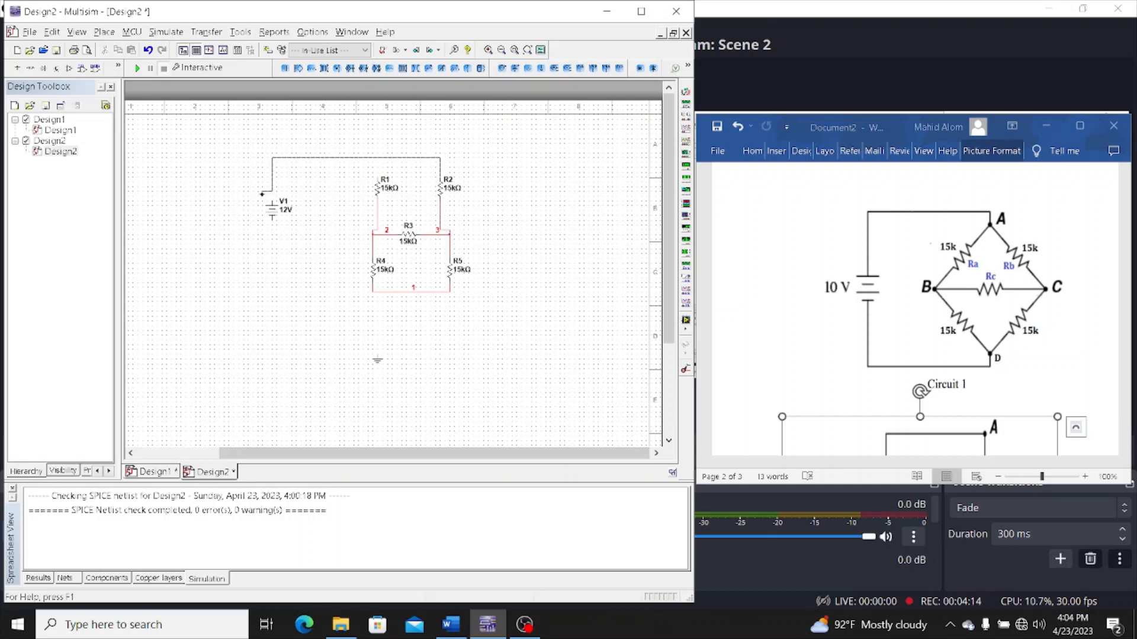
{"action": "left_click", "coordinate": [272, 192]}
{"action": "left_click", "coordinate": [272, 218]}
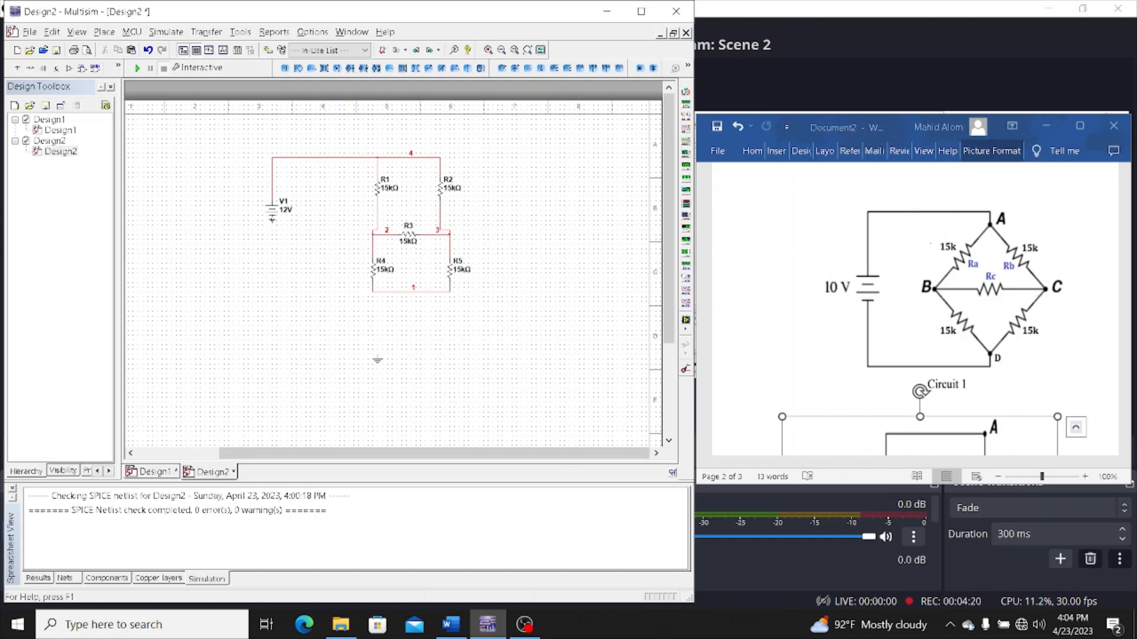
{"action": "left_click", "coordinate": [373, 291]}
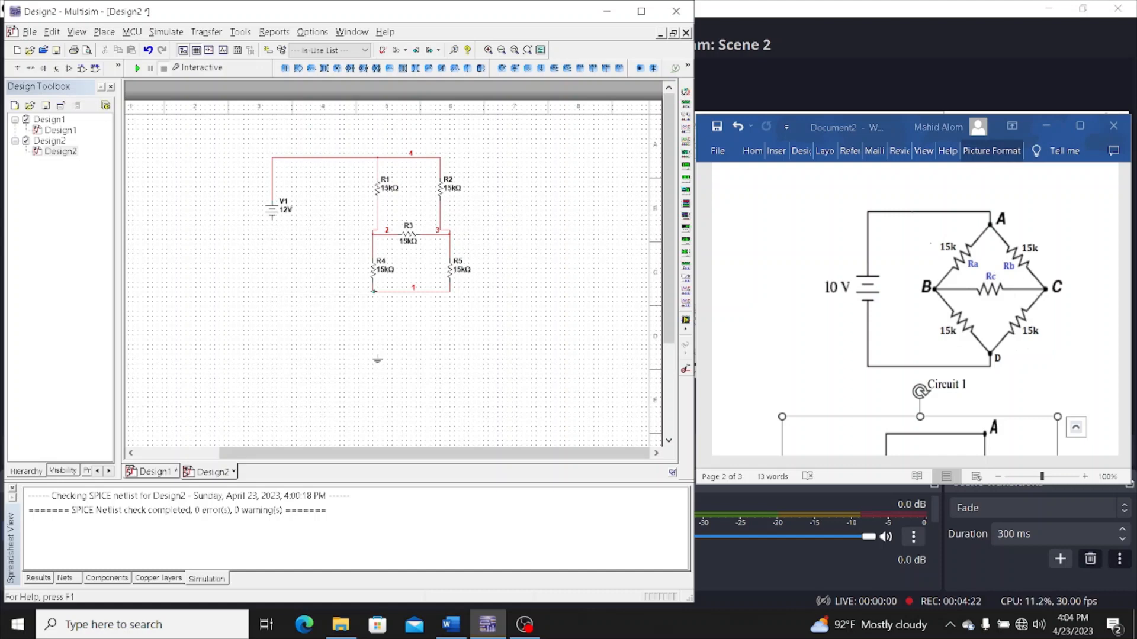
Move the ground symbol up so it connects to the bridge's bottom wire
{"action": "left_click", "coordinate": [384, 363]}
{"action": "left_click_drag", "start_coordinate": [384, 363], "coordinate": [382, 299]}
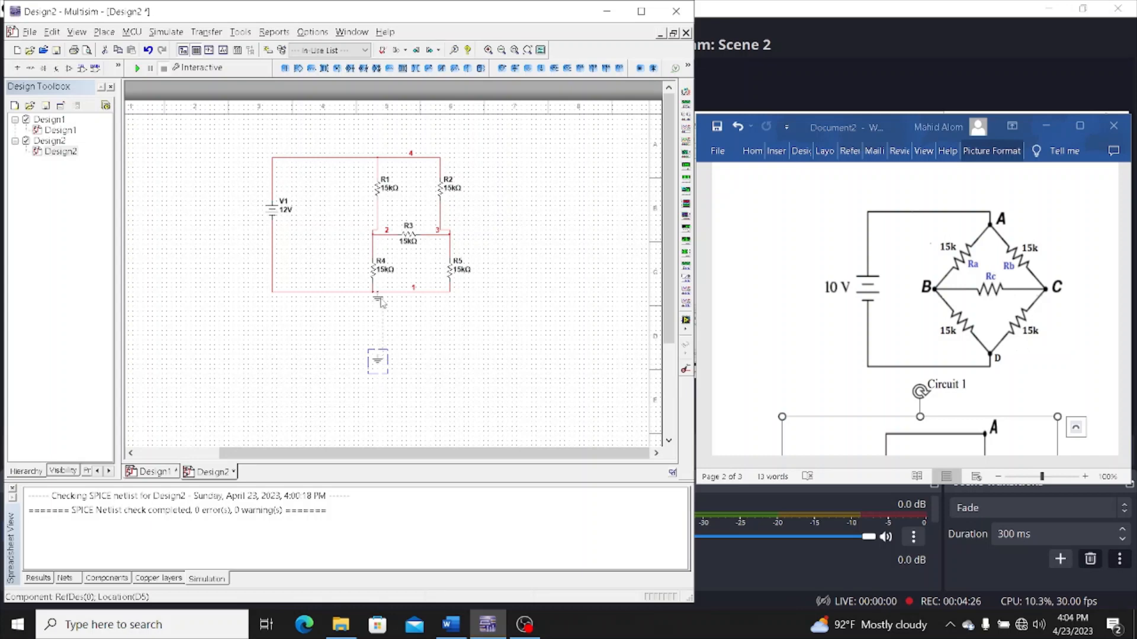
{"action": "left_click", "coordinate": [453, 311]}
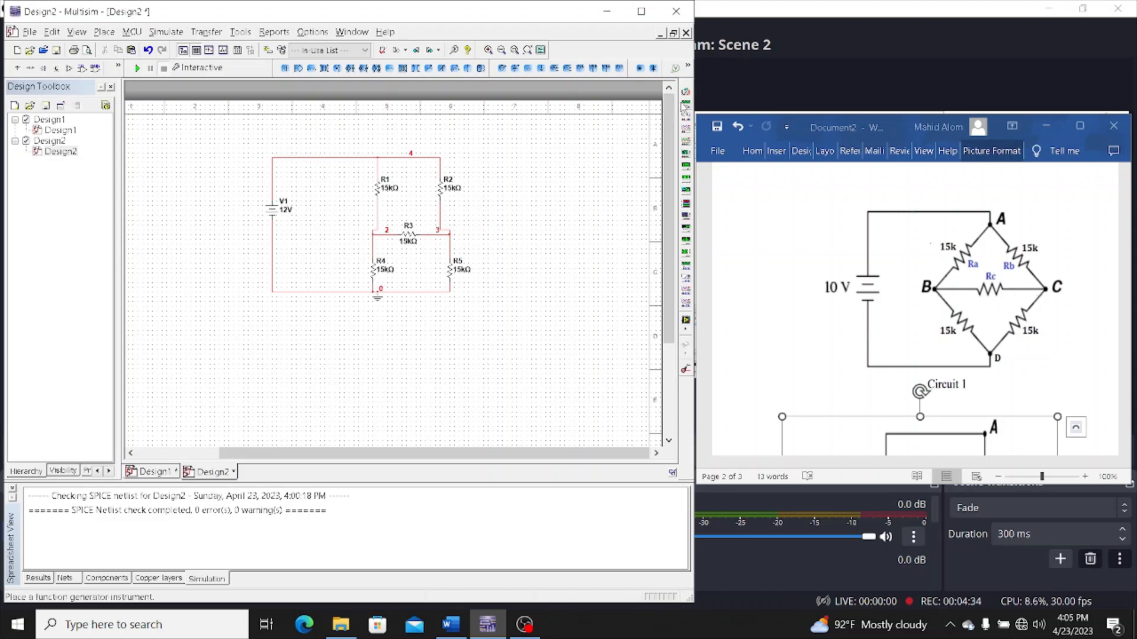
Place five multimeters around the bridge: one beside each of R1, R2, R4 and R5, and one just above R3
{"action": "left_click", "coordinate": [686, 92]}
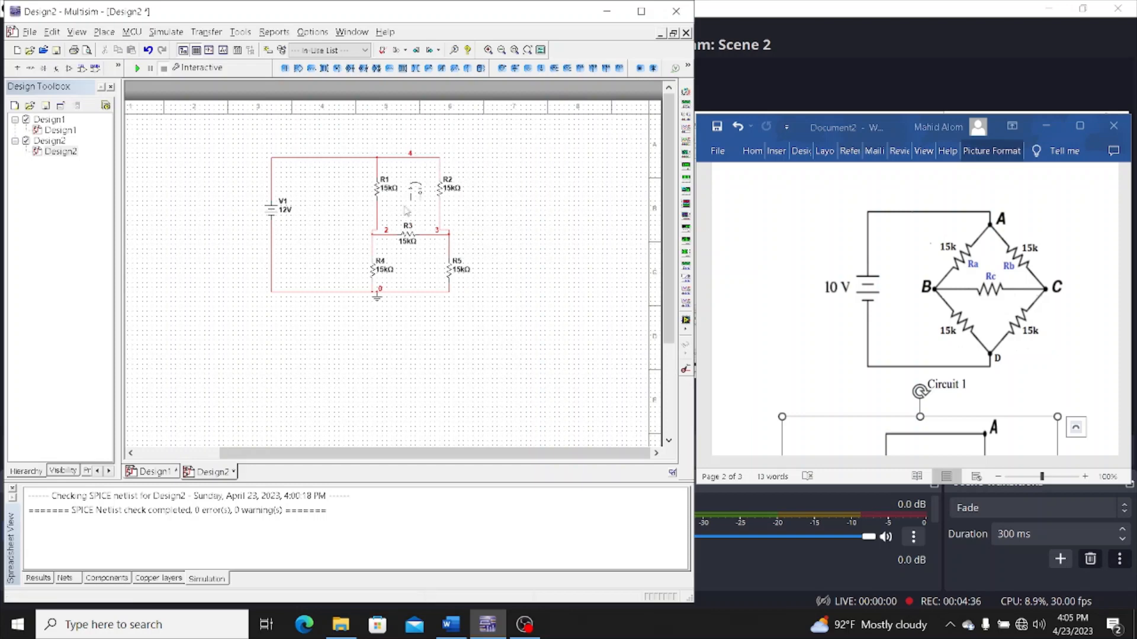
{"action": "left_click", "coordinate": [408, 195]}
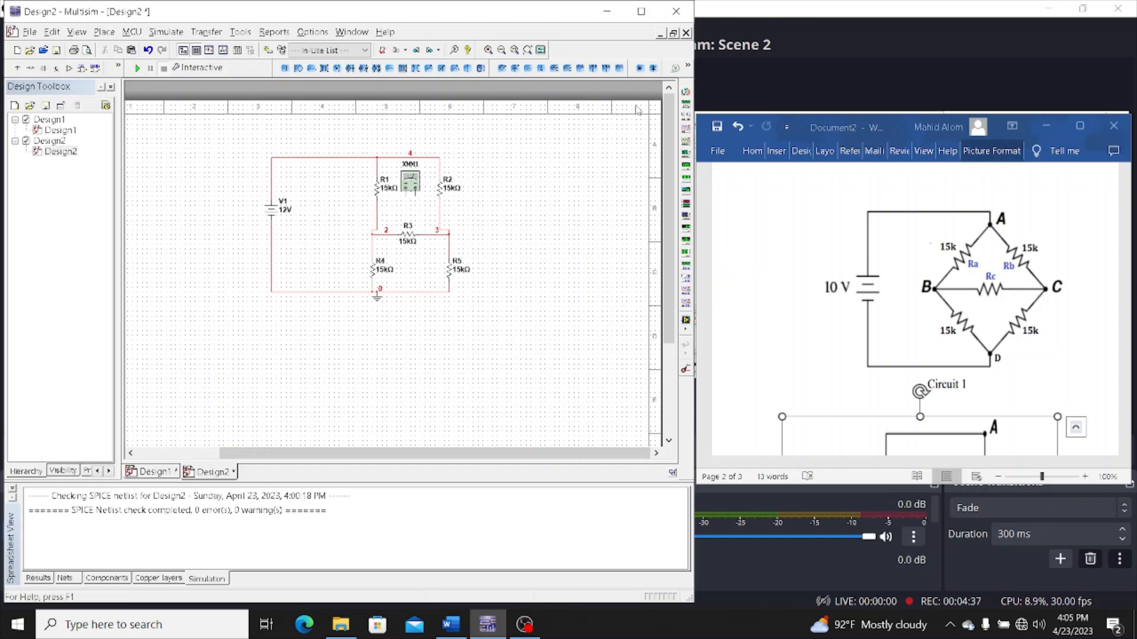
{"action": "left_click", "coordinate": [686, 92]}
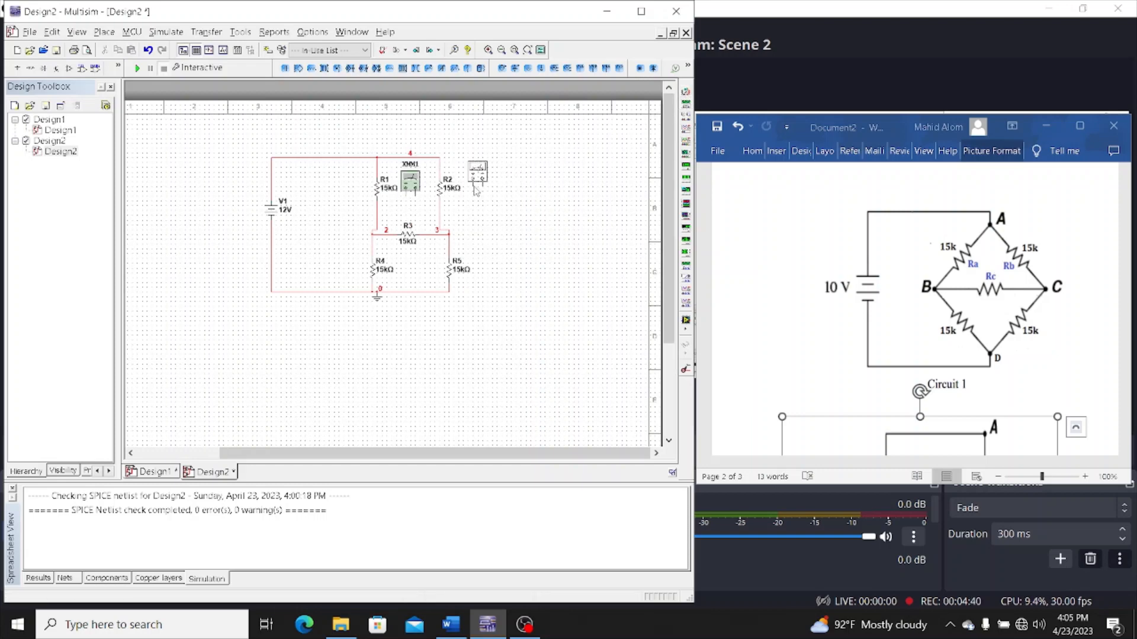
{"action": "left_click", "coordinate": [477, 188]}
{"action": "left_click", "coordinate": [685, 92]}
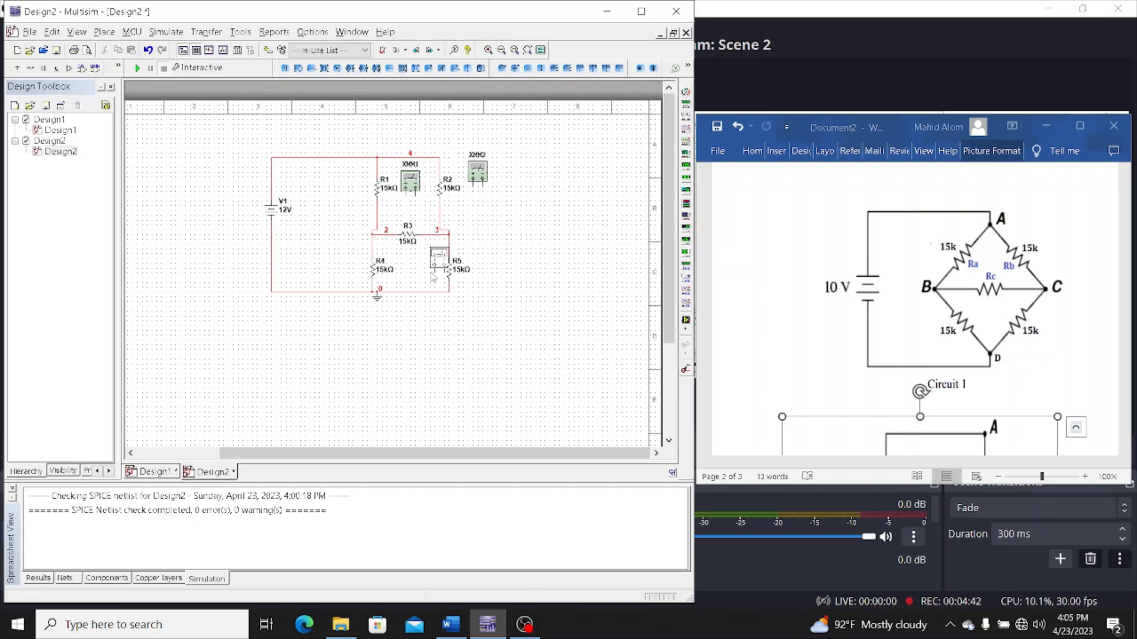
{"action": "left_click", "coordinate": [413, 268]}
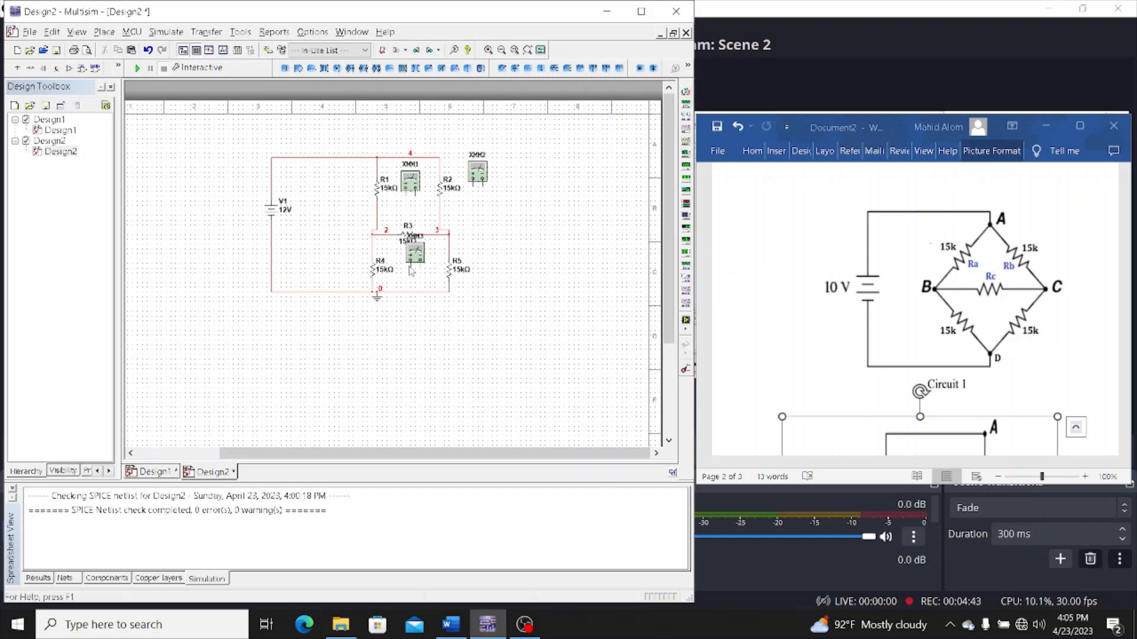
{"action": "left_click", "coordinate": [685, 92]}
{"action": "left_click", "coordinate": [474, 276]}
{"action": "left_click", "coordinate": [686, 92]}
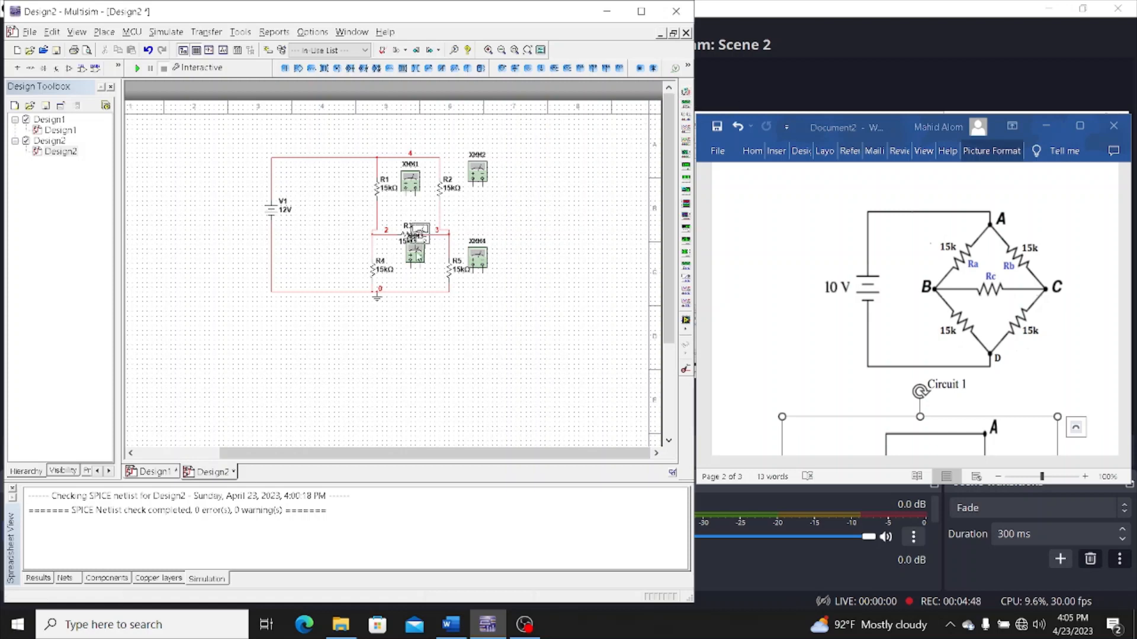
{"action": "left_click", "coordinate": [424, 230]}
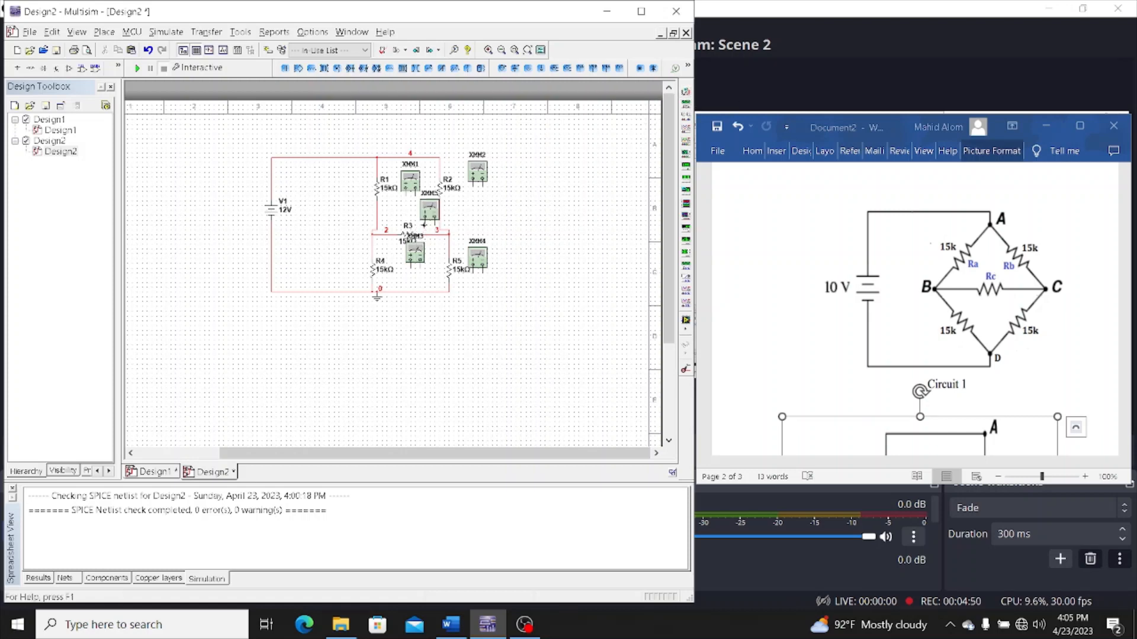
Wire multimeter XMM5 across R3, one terminal to each end of the resistor
{"action": "left_click", "coordinate": [425, 225]}
{"action": "left_click", "coordinate": [386, 233]}
{"action": "left_click", "coordinate": [435, 226]}
Rotate multimeter XMM3 so its terminals face R4 and wire it across that resistor
{"action": "left_click", "coordinate": [417, 259]}
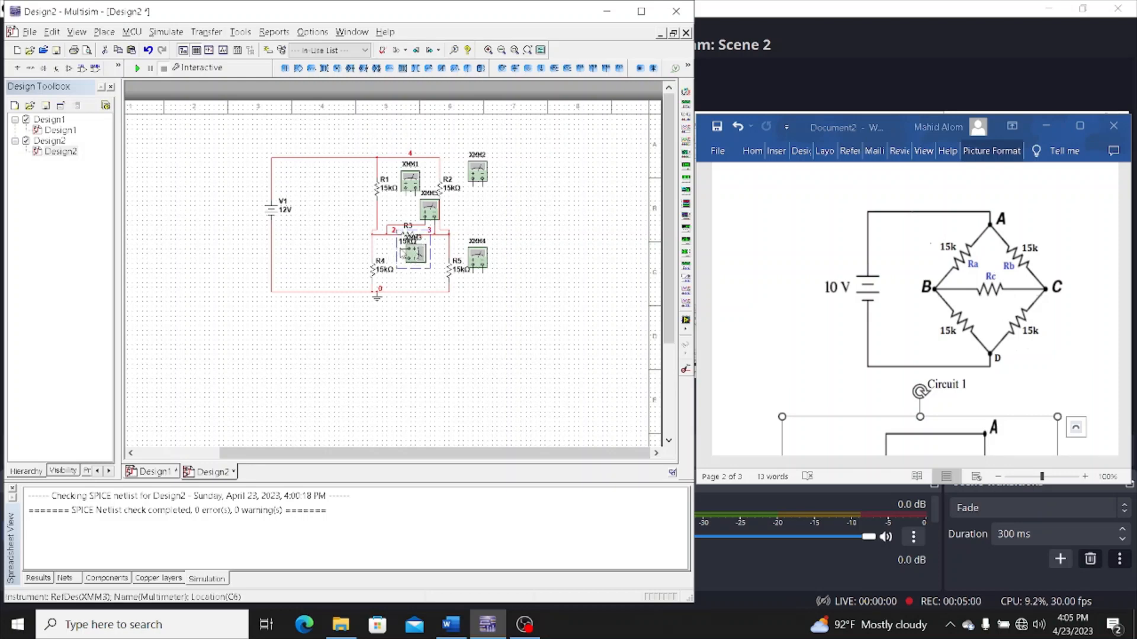
{"action": "left_click", "coordinate": [406, 250]}
{"action": "left_click", "coordinate": [373, 252]}
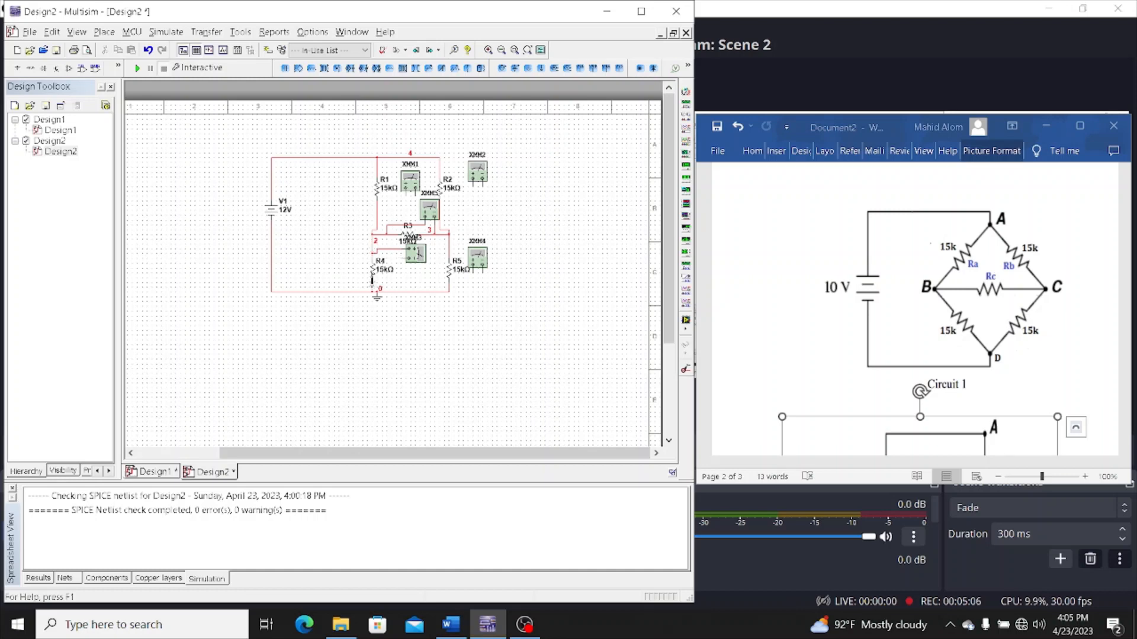
Rotate multimeter XMM4 toward R5, move it slightly away from the resistor, and wire its terminals across R5
{"action": "left_click", "coordinate": [479, 260]}
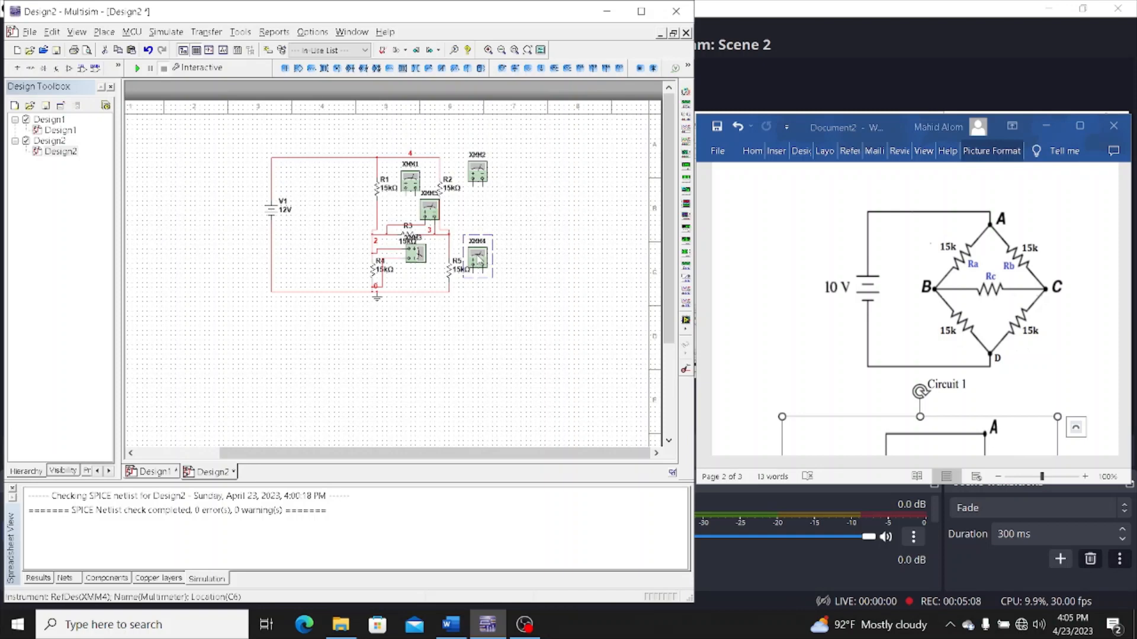
{"action": "left_click_drag", "start_coordinate": [479, 260], "coordinate": [497, 269]}
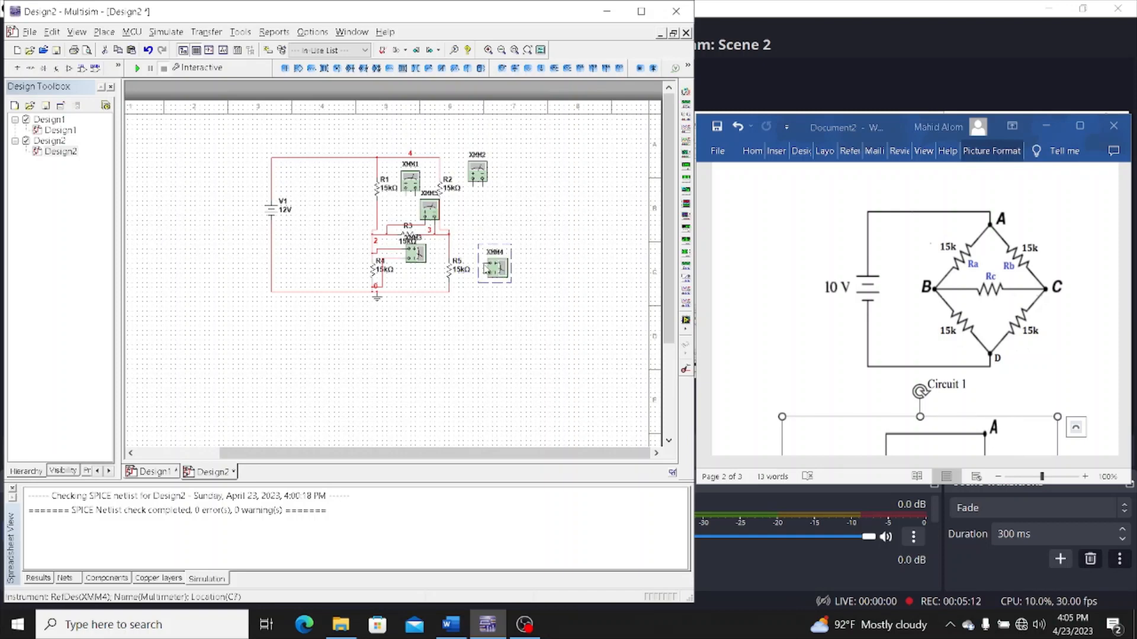
{"action": "left_click", "coordinate": [487, 264]}
{"action": "left_click", "coordinate": [449, 249]}
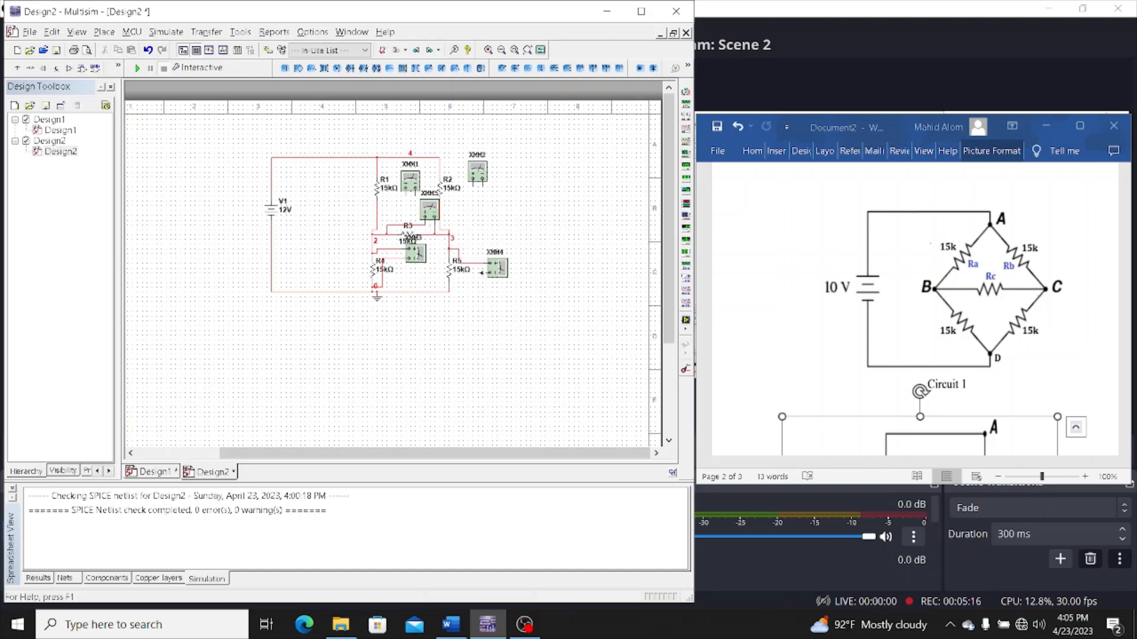
{"action": "left_click", "coordinate": [484, 272]}
{"action": "left_click", "coordinate": [449, 289]}
Wire multimeter XMM2 across R2, shifting it slightly down, and connect XMM1 across R1
{"action": "left_click", "coordinate": [472, 181]}
{"action": "left_click", "coordinate": [441, 168]}
{"action": "mouse_move", "coordinate": [484, 187]}
{"action": "left_mouse_down"}
{"action": "mouse_move", "coordinate": [464, 223]}
{"action": "mouse_move", "coordinate": [490, 200]}
{"action": "left_mouse_up"}
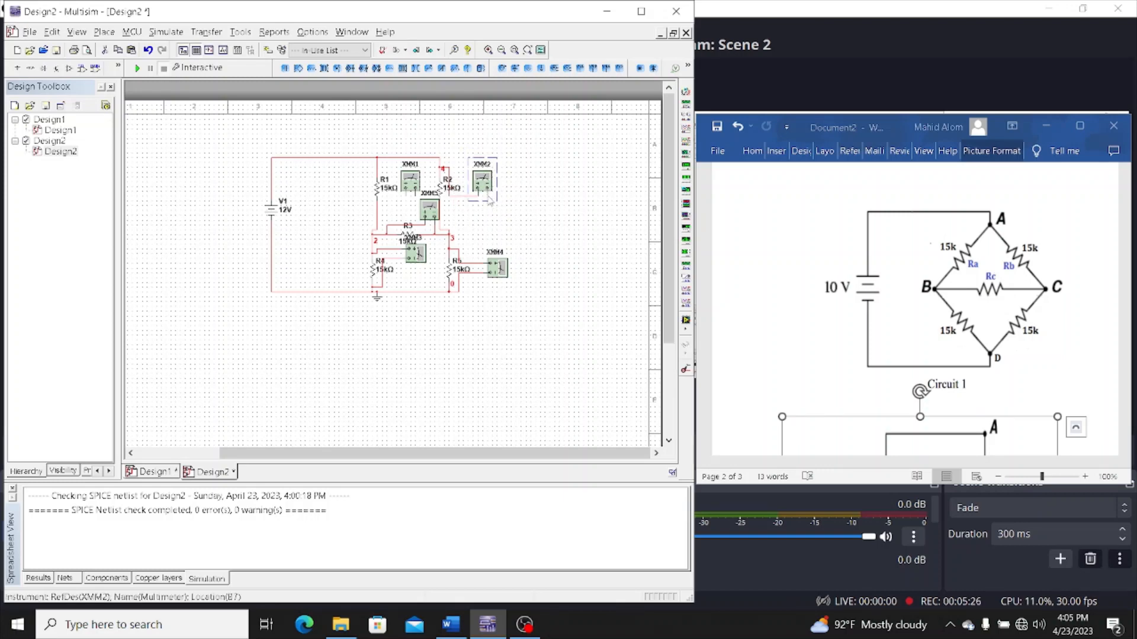
{"action": "left_click", "coordinate": [487, 193]}
{"action": "left_click", "coordinate": [439, 202]}
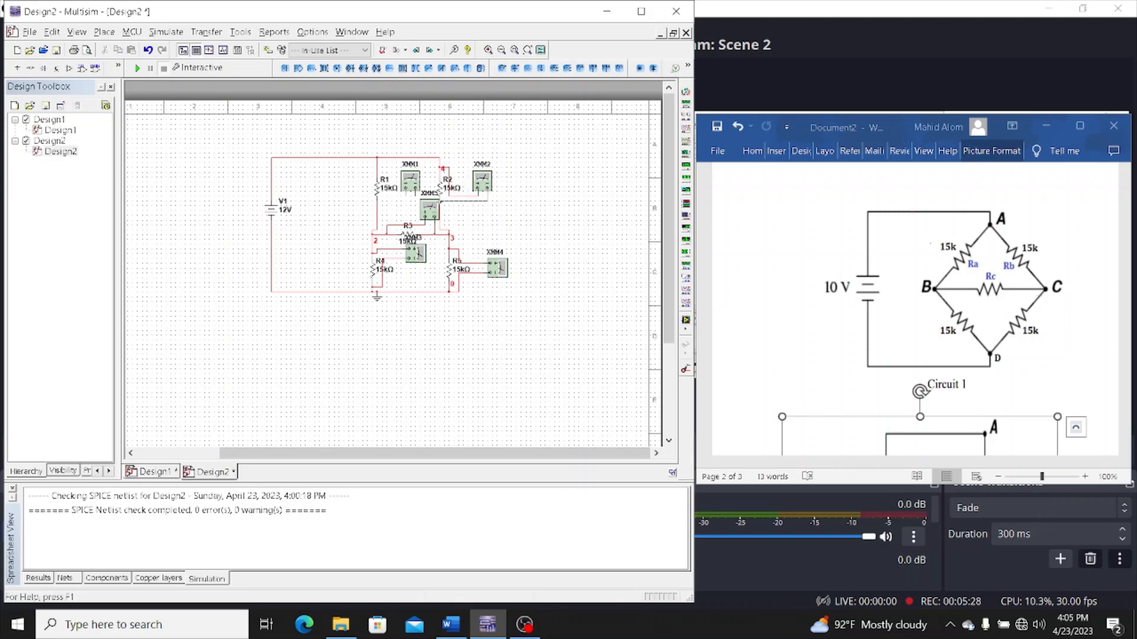
{"action": "left_click", "coordinate": [440, 211]}
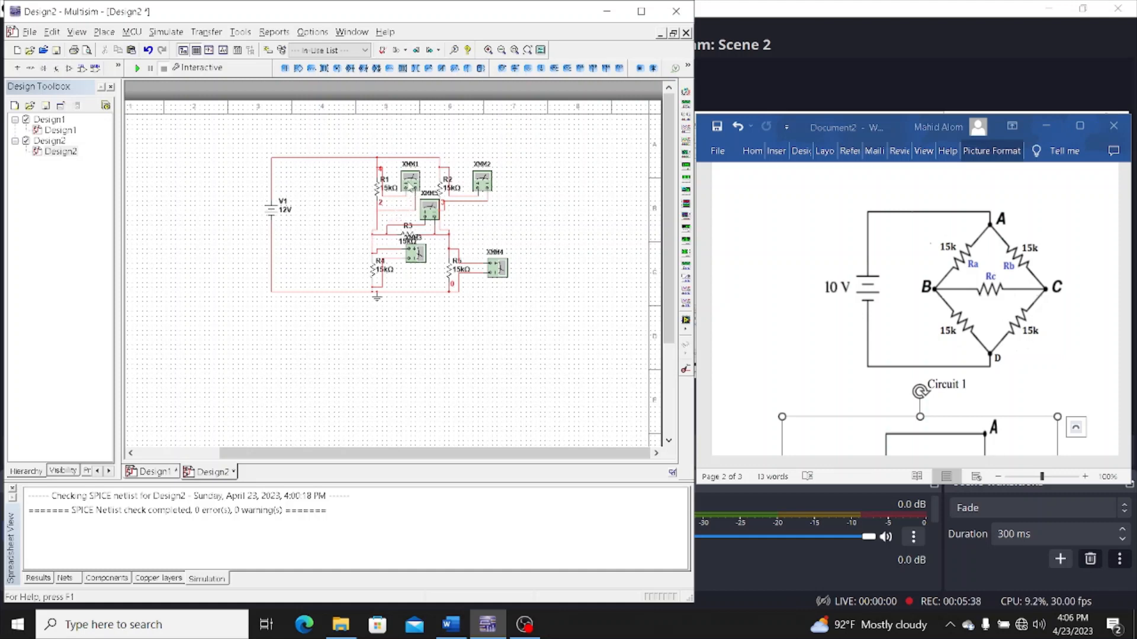
Open the readout windows of multimeters XMM1, XMM3 and XMM2 and arrange them clear of the bridge resistors
{"action": "double_click", "coordinate": [410, 181]}
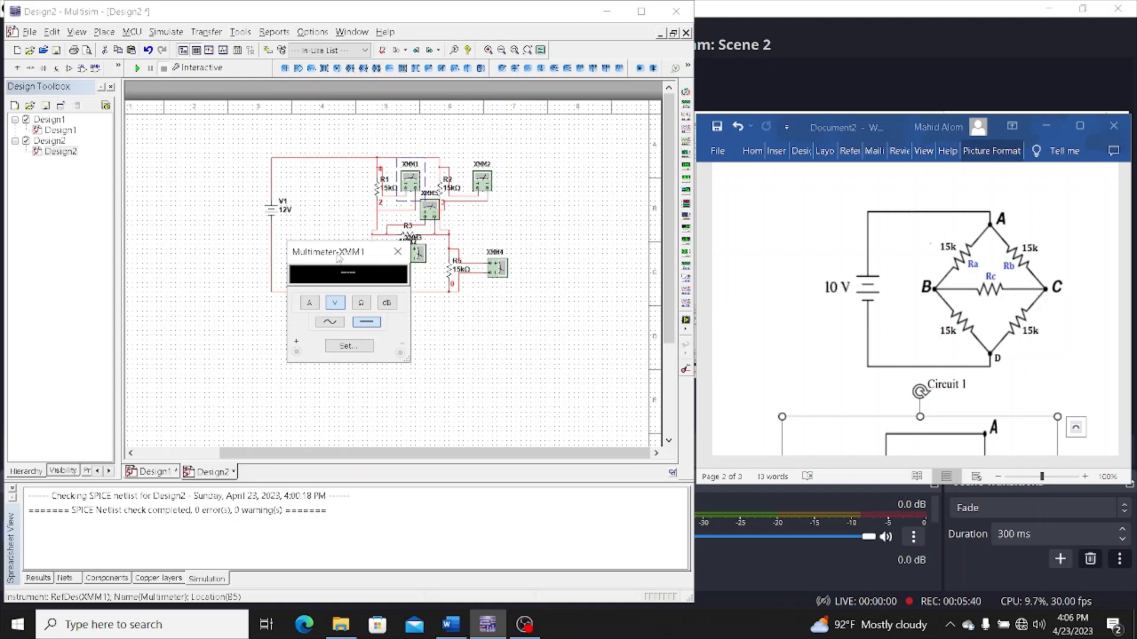
{"action": "left_click_drag", "start_coordinate": [338, 254], "coordinate": [244, 283]}
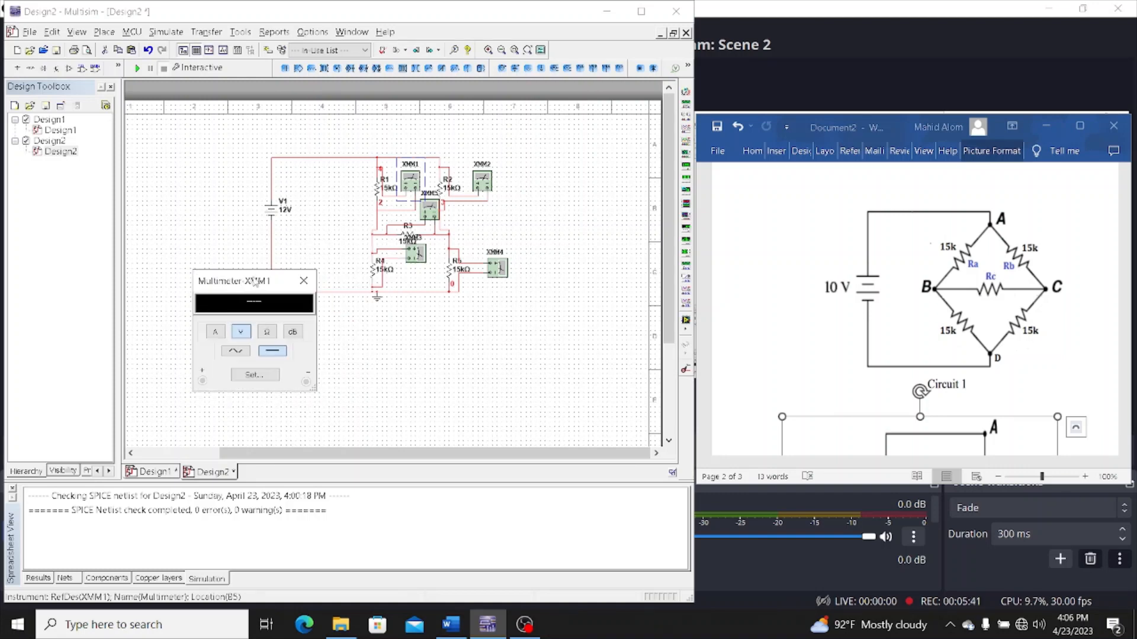
{"action": "double_click", "coordinate": [417, 254]}
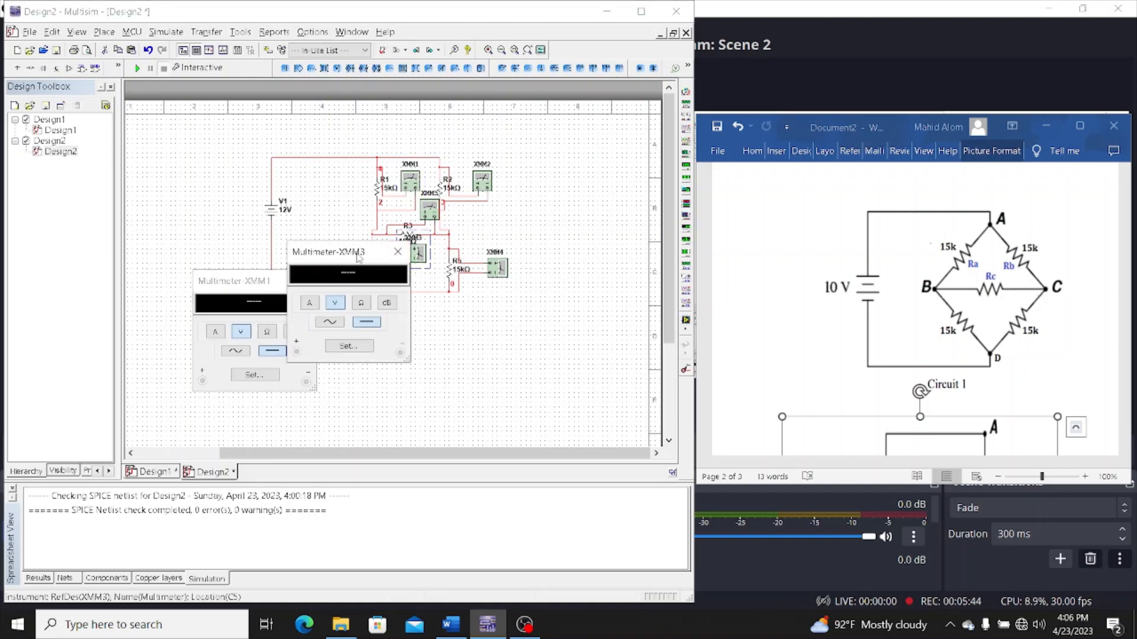
{"action": "left_click_drag", "start_coordinate": [357, 252], "coordinate": [414, 319]}
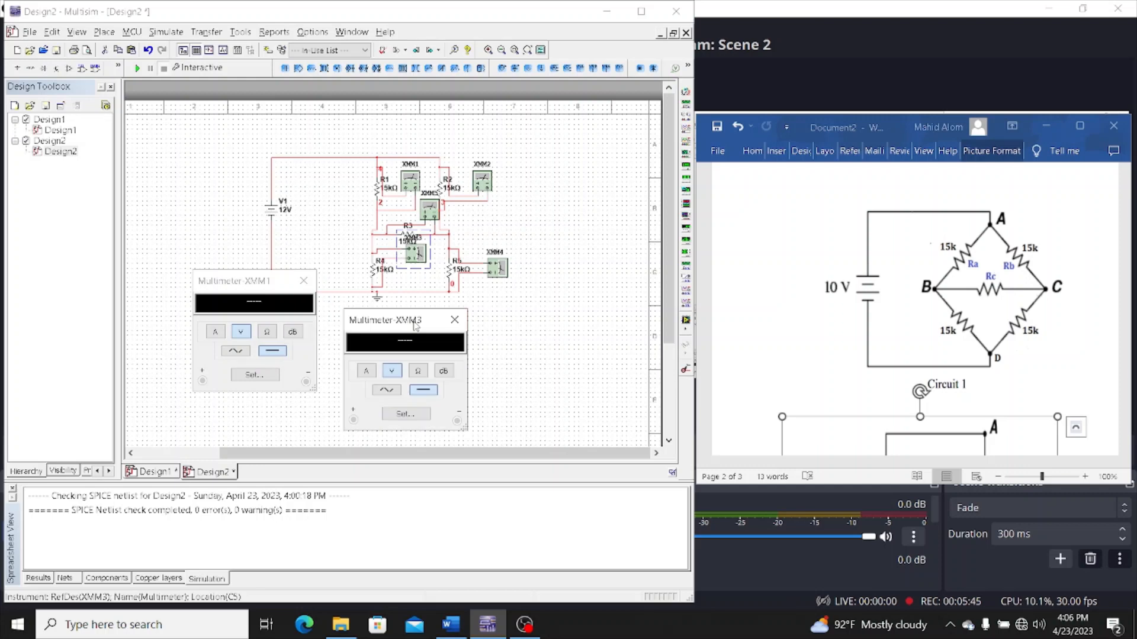
{"action": "double_click", "coordinate": [480, 184]}
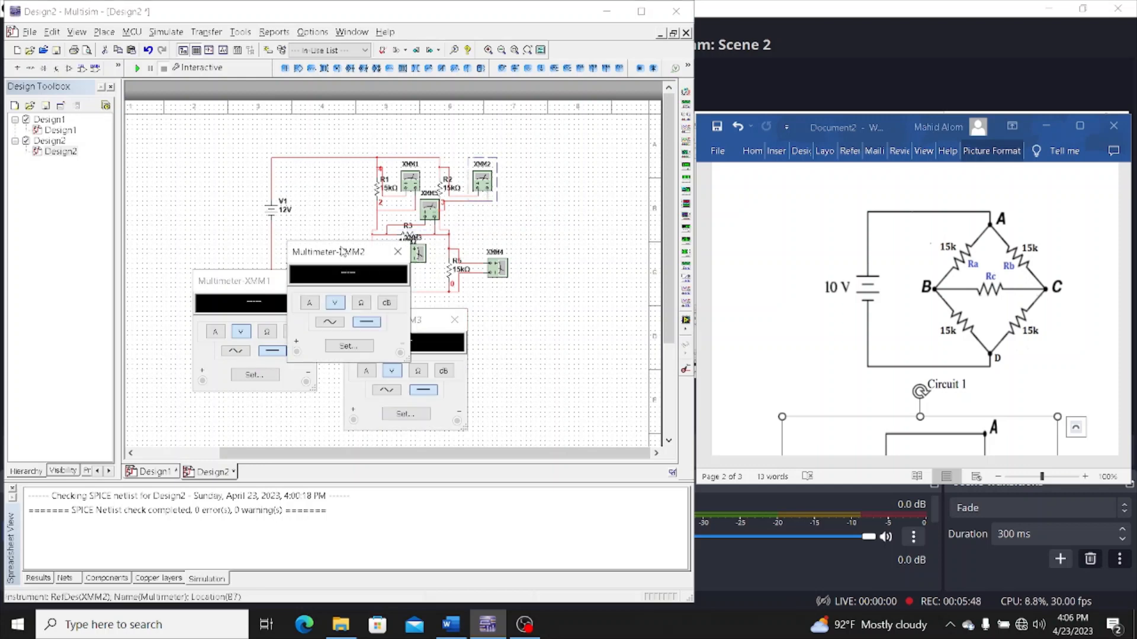
{"action": "left_click_drag", "start_coordinate": [342, 252], "coordinate": [591, 164]}
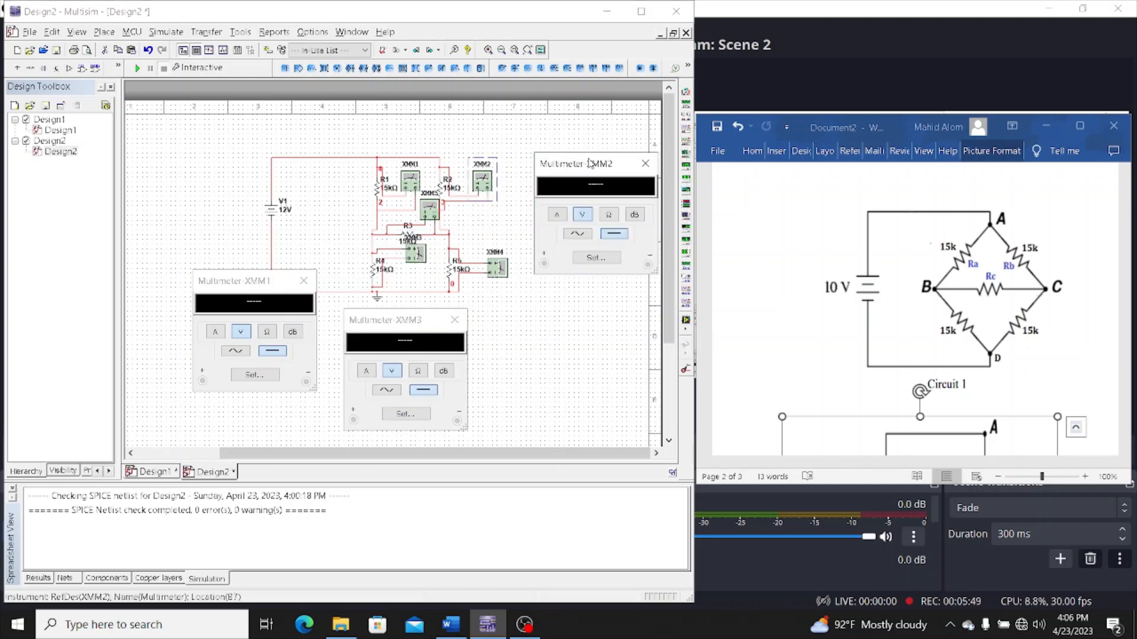
Open the readout windows of XMM4 and XMM5, place them clear of the others, and run the simulation
{"action": "double_click", "coordinate": [499, 268]}
{"action": "left_click_drag", "start_coordinate": [334, 261], "coordinate": [547, 308]}
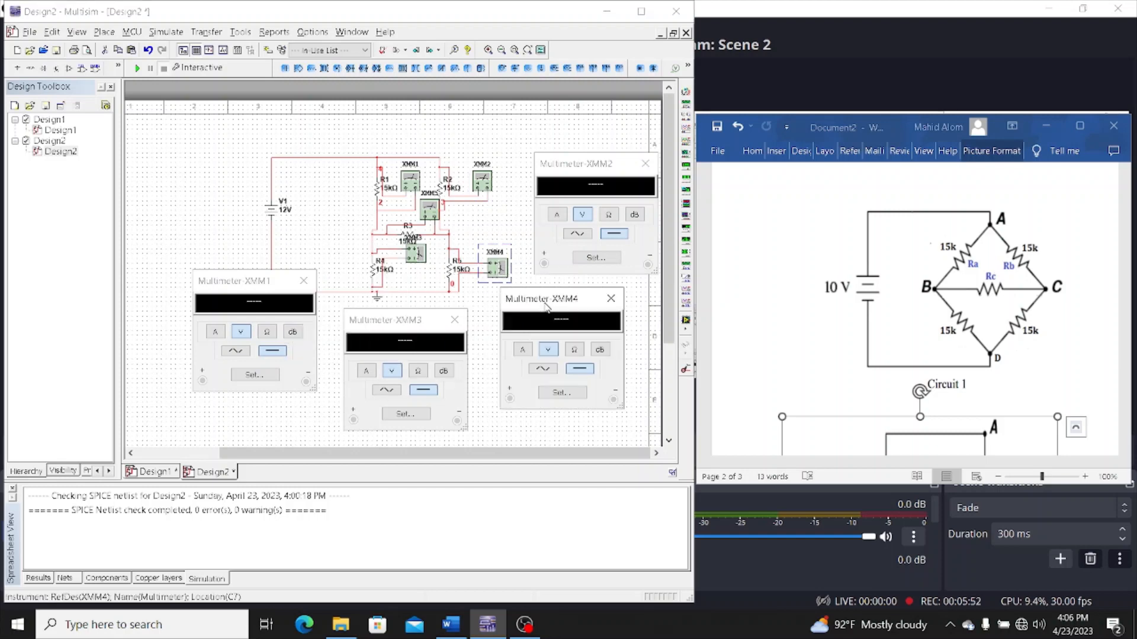
{"action": "double_click", "coordinate": [429, 208]}
{"action": "left_click_drag", "start_coordinate": [336, 255], "coordinate": [172, 152]}
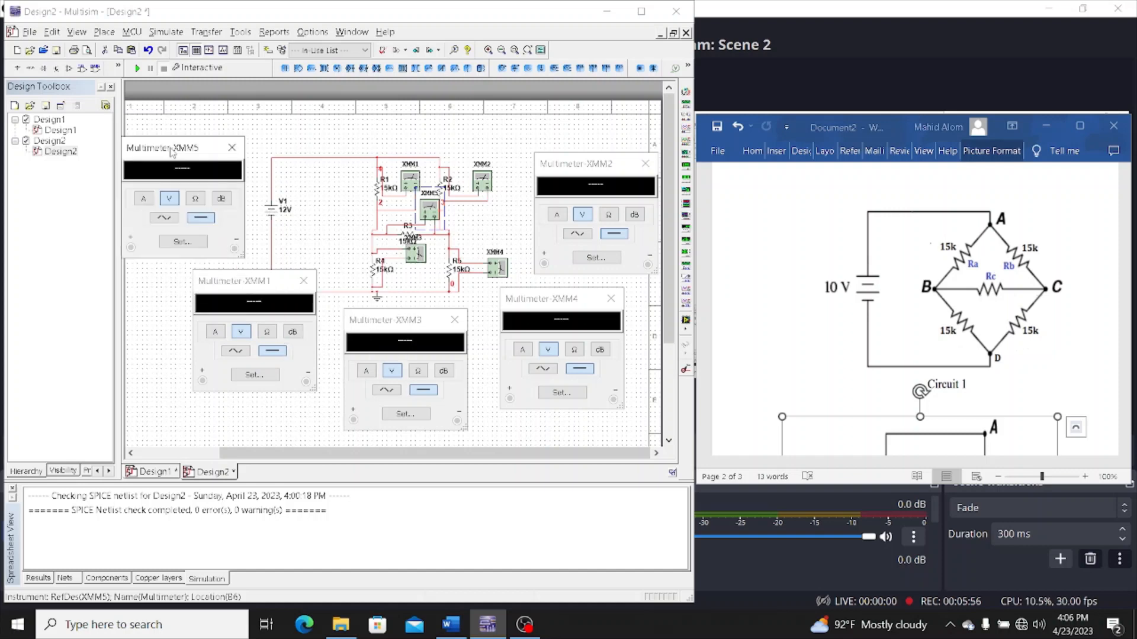
{"action": "left_click", "coordinate": [138, 68]}
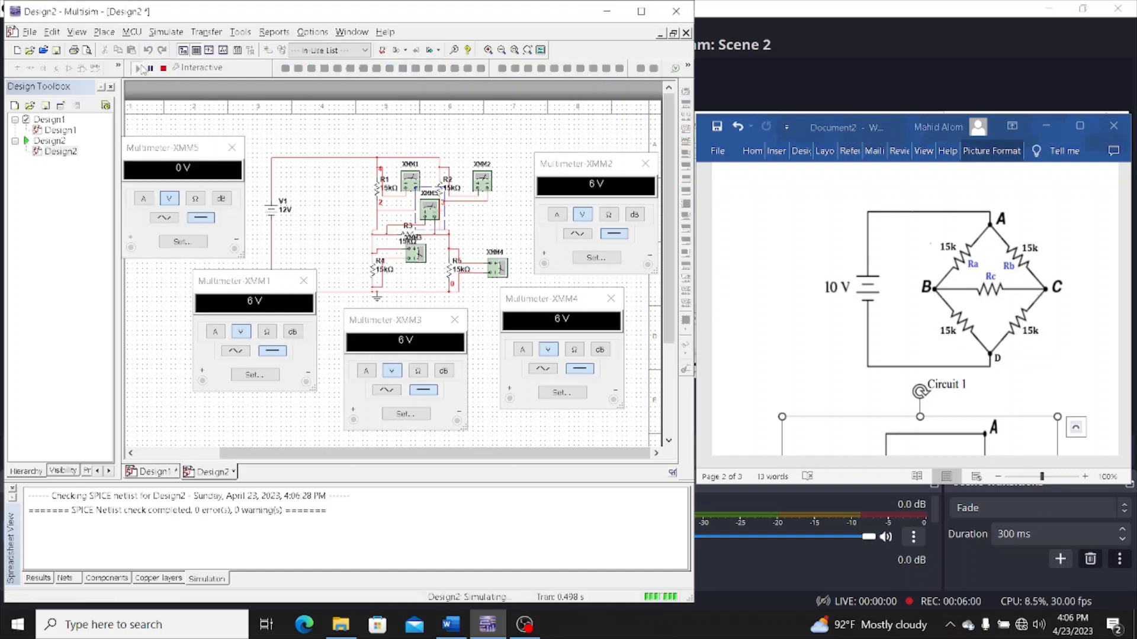